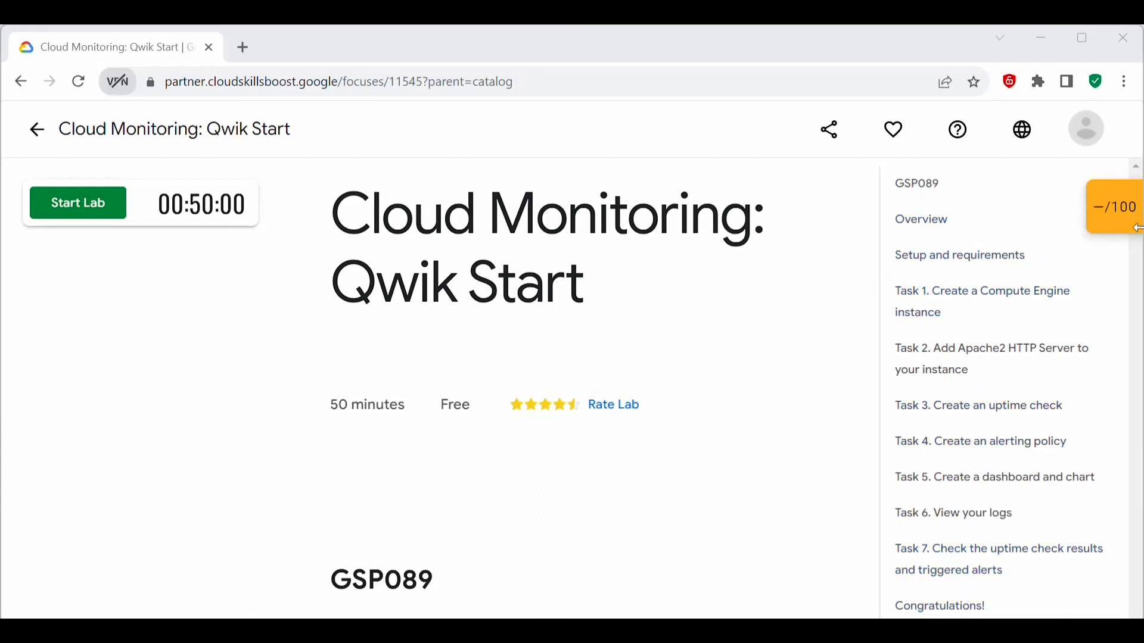
Step: Read the lab's overview, start the Cloud Monitoring: Qwik Start lab and open its Google Cloud console
scroll(186, 387, down, 6)
scroll(395, 391, up, 2)
scroll(432, 407, down, 2)
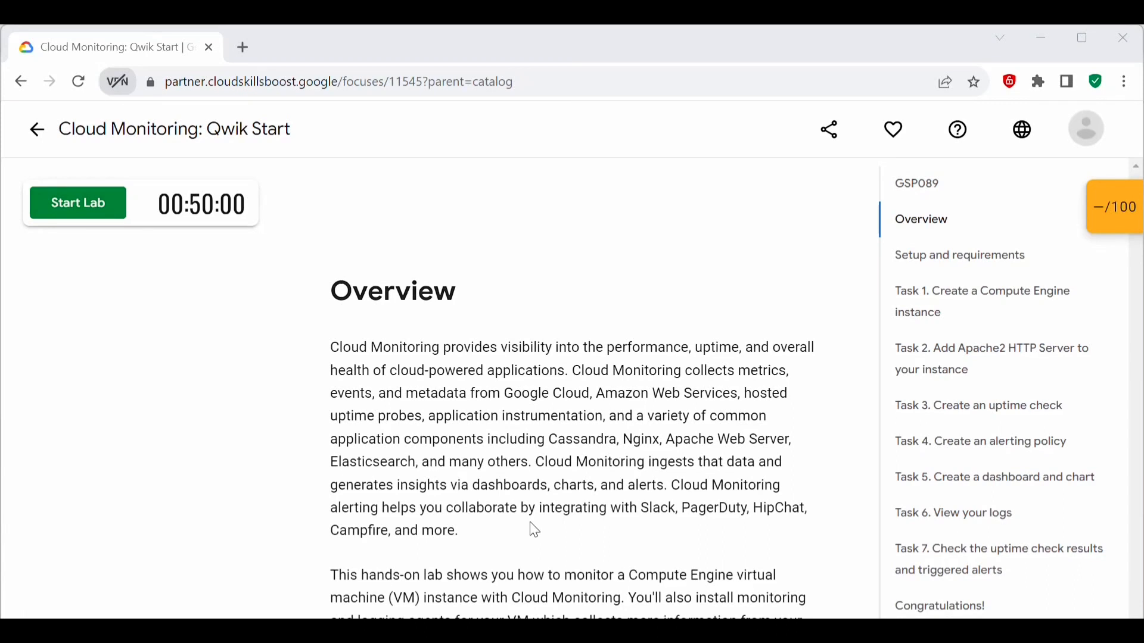
scroll(535, 531, down, 3)
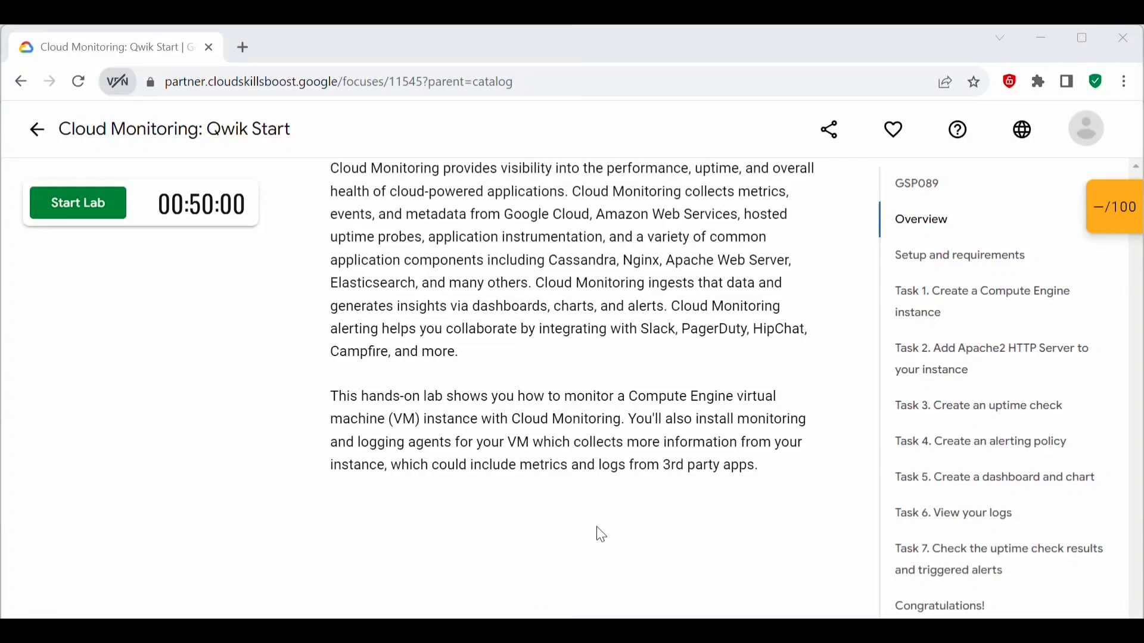
scroll(598, 534, down, 5)
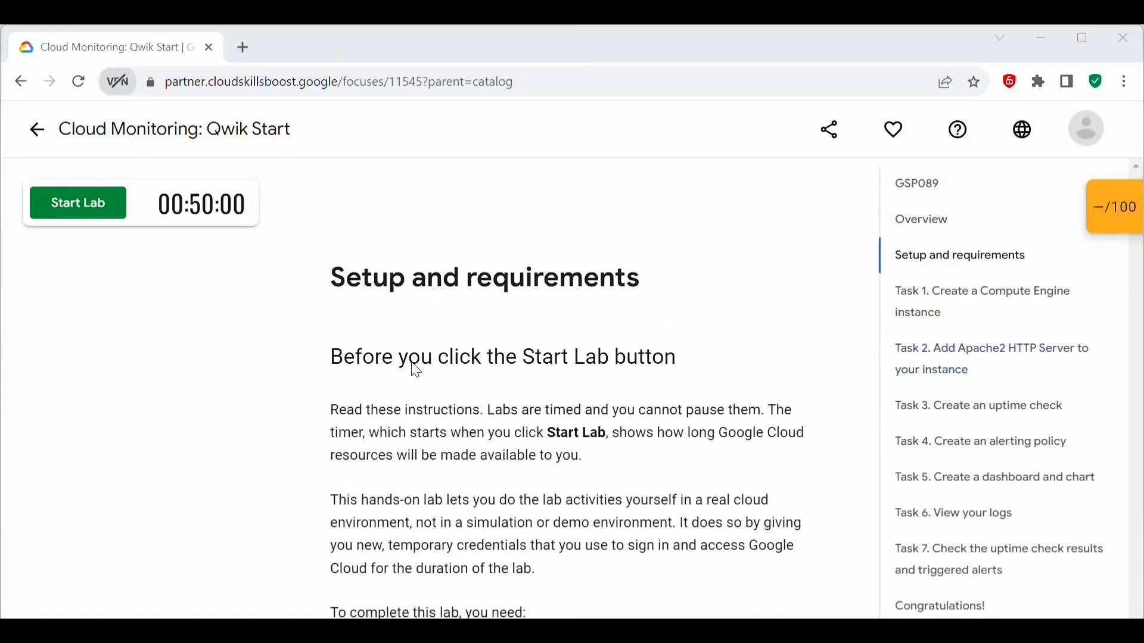
click(79, 212)
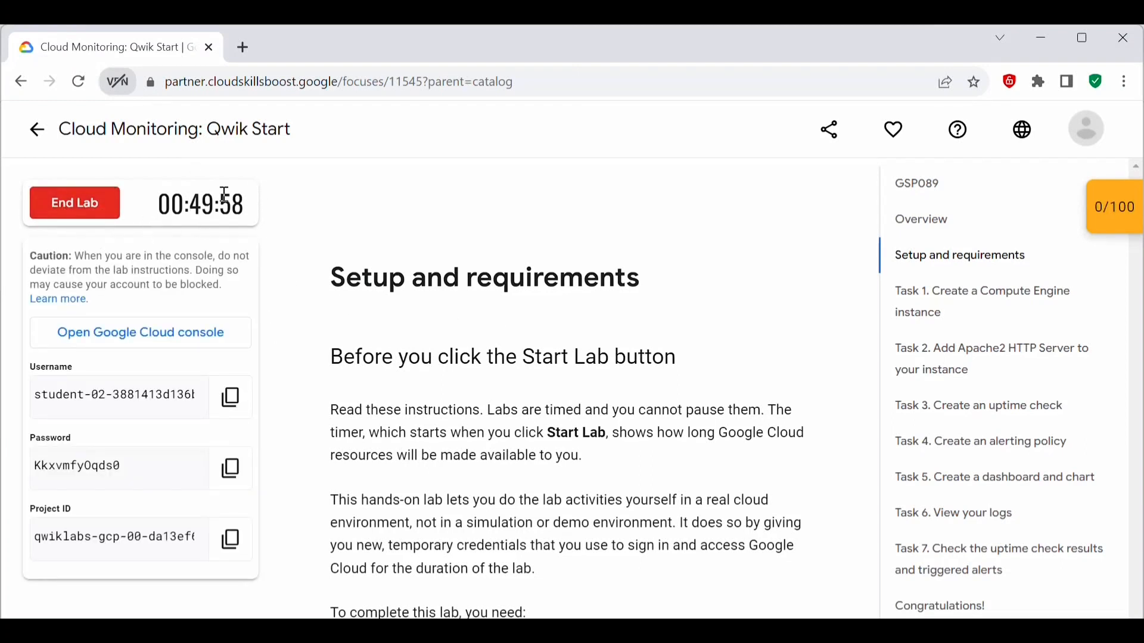
click(135, 346)
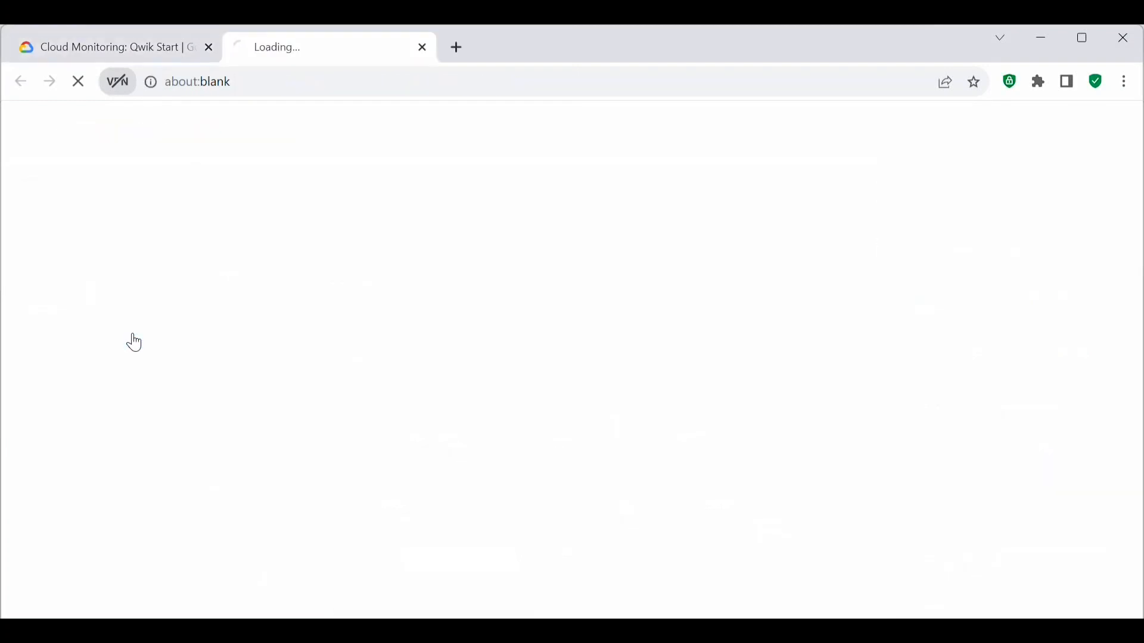
Step: Copy the temporary lab username and enter it on the Google sign-in page
click(110, 59)
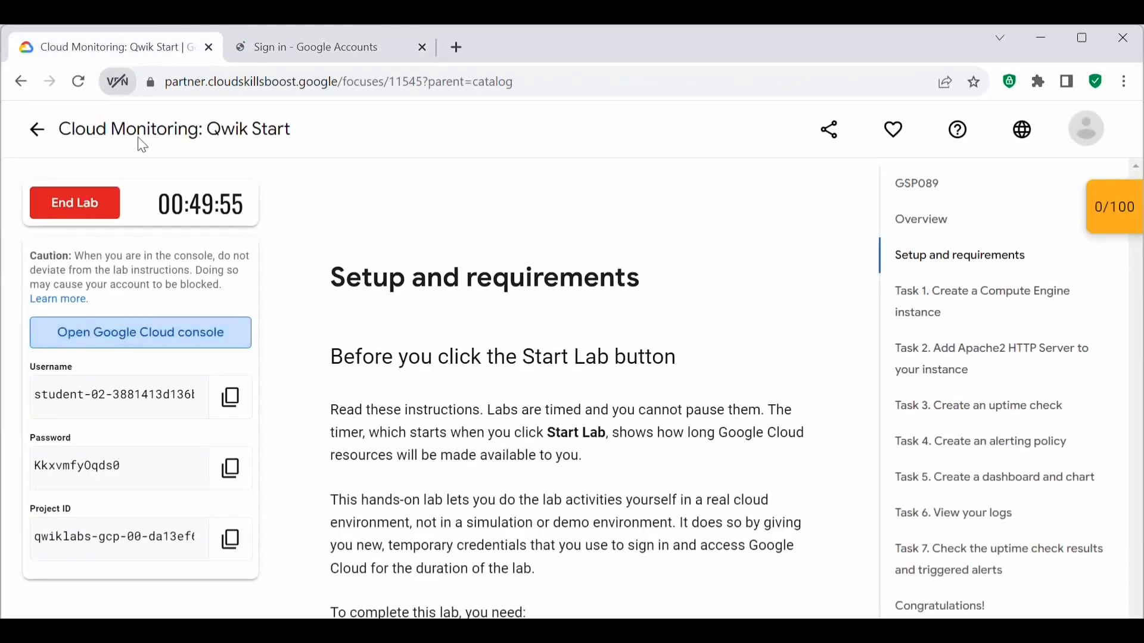
click(230, 395)
key(ctrl+Tab)
Step: Copy the temporary lab password, enter it in the sign-in password field and finish signing in to the Google Cloud console
click(78, 47)
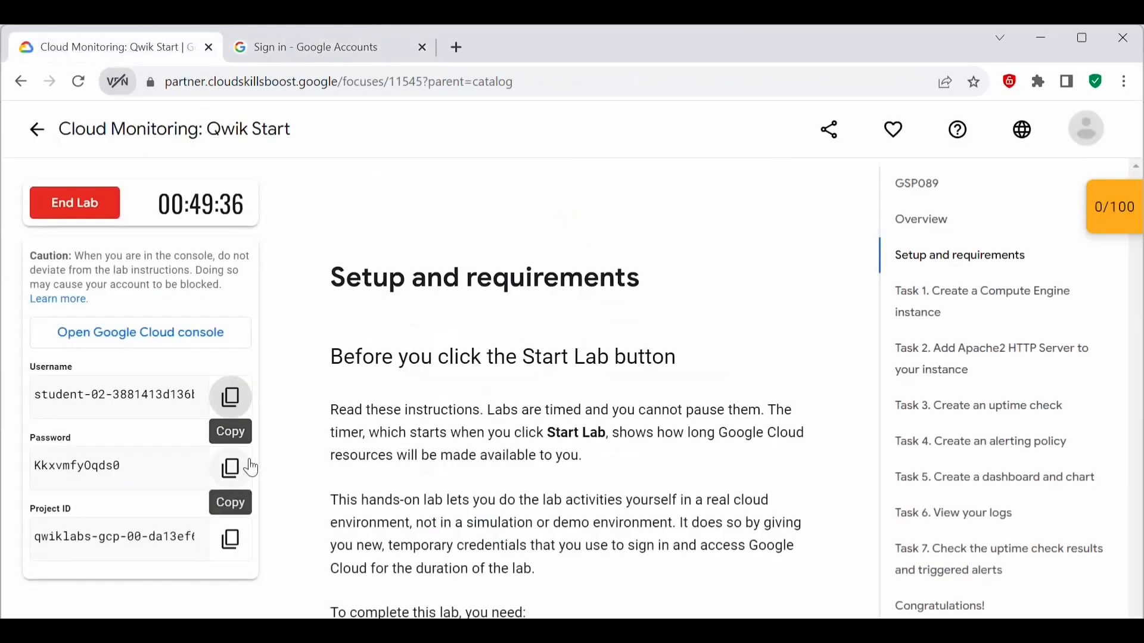
click(230, 467)
key(ctrl+Tab)
key(ctrl+v)
click(688, 484)
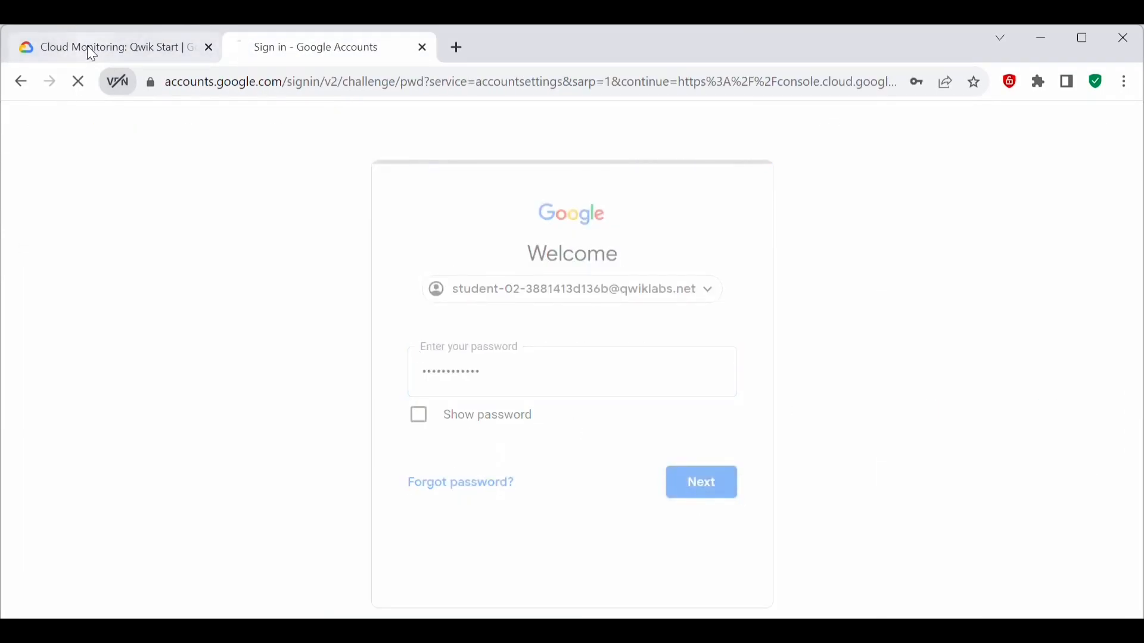
click(350, 500)
click(723, 604)
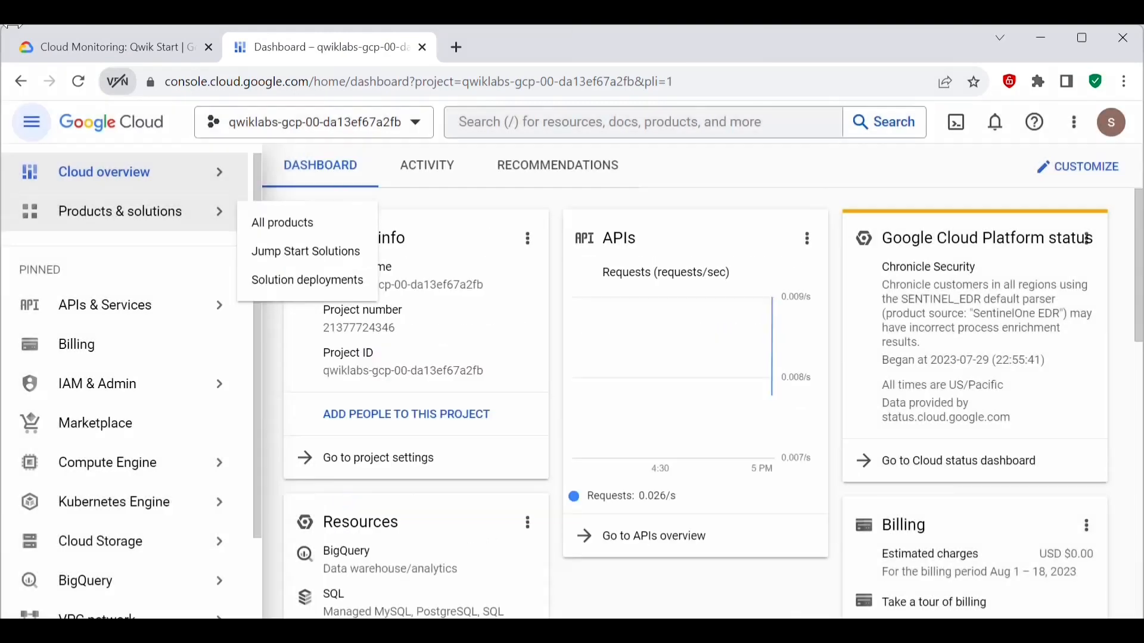
Step: Copy the gcloud commands that set the default zone us-central1-c and region us-central1 from the lab's "Set your region and zone" section
click(60, 37)
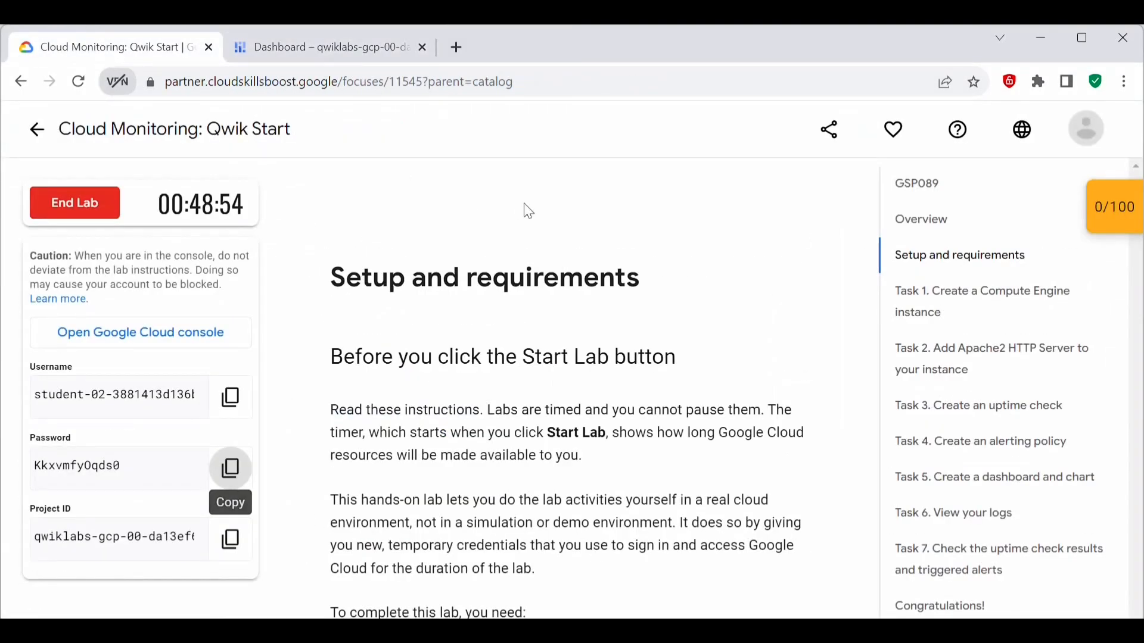
scroll(536, 370, down, 5)
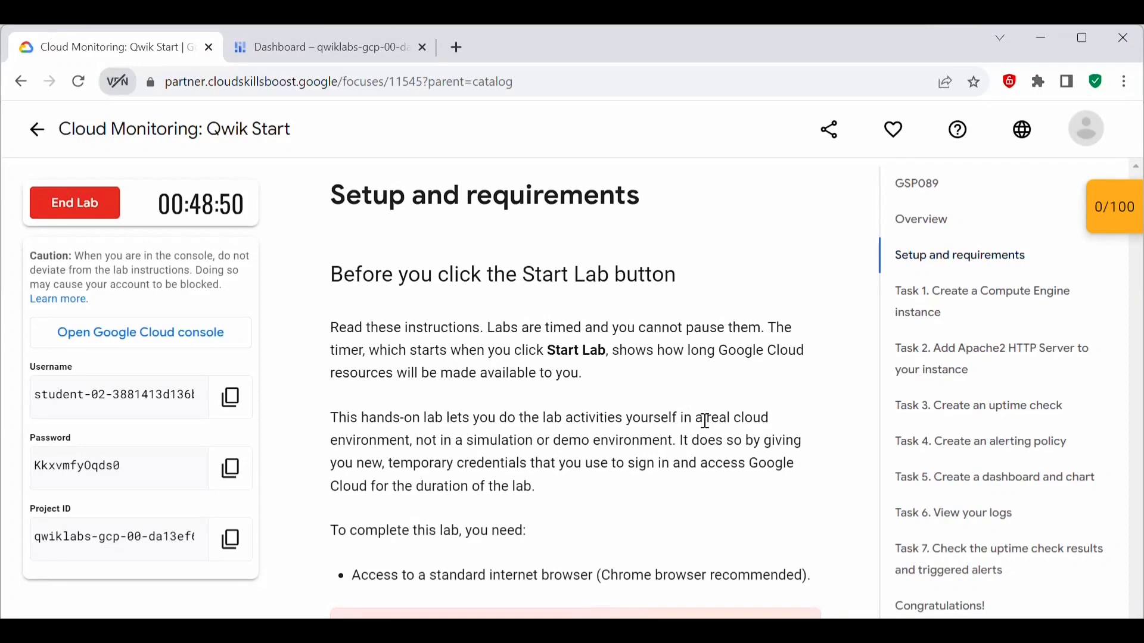
scroll(585, 467, down, 12)
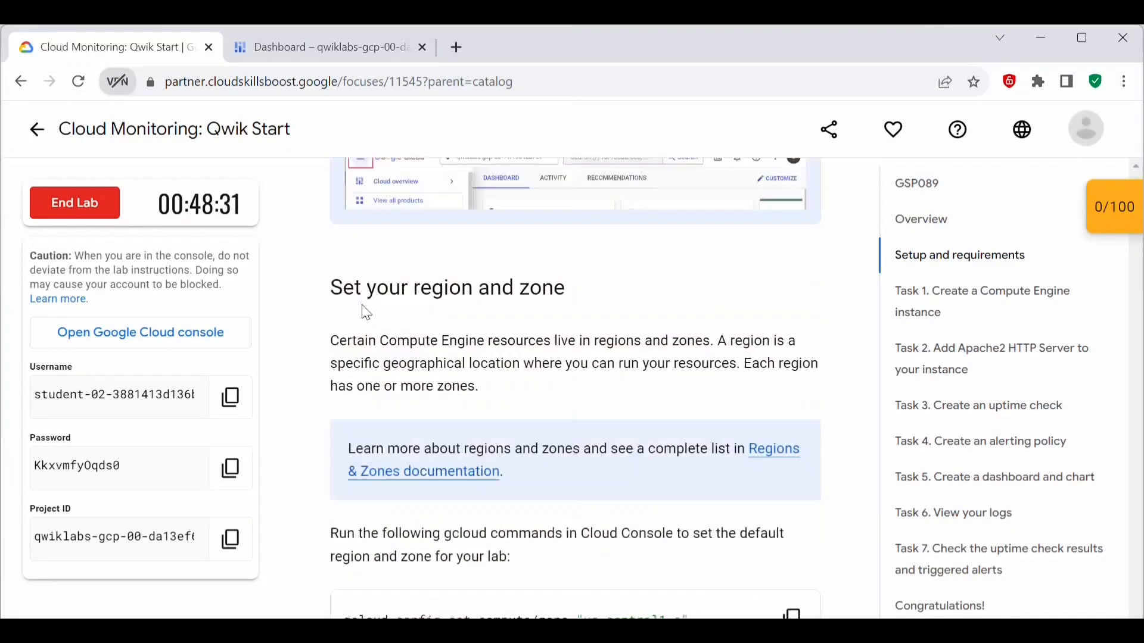
drag(336, 283, 571, 284)
scroll(603, 435, down, 3)
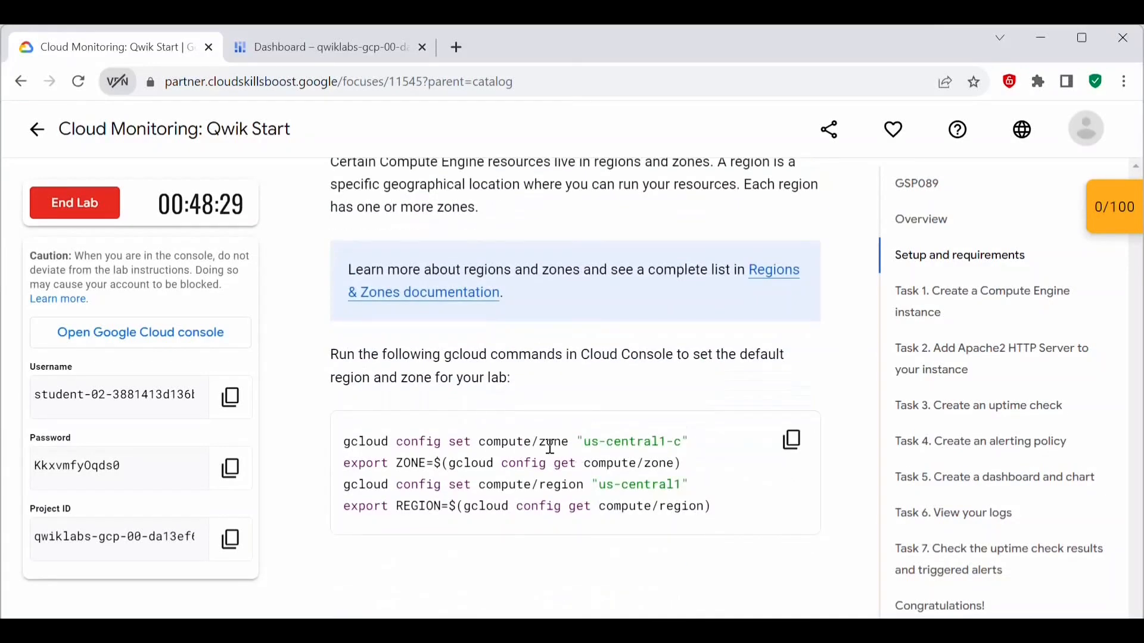
drag(343, 445, 716, 535)
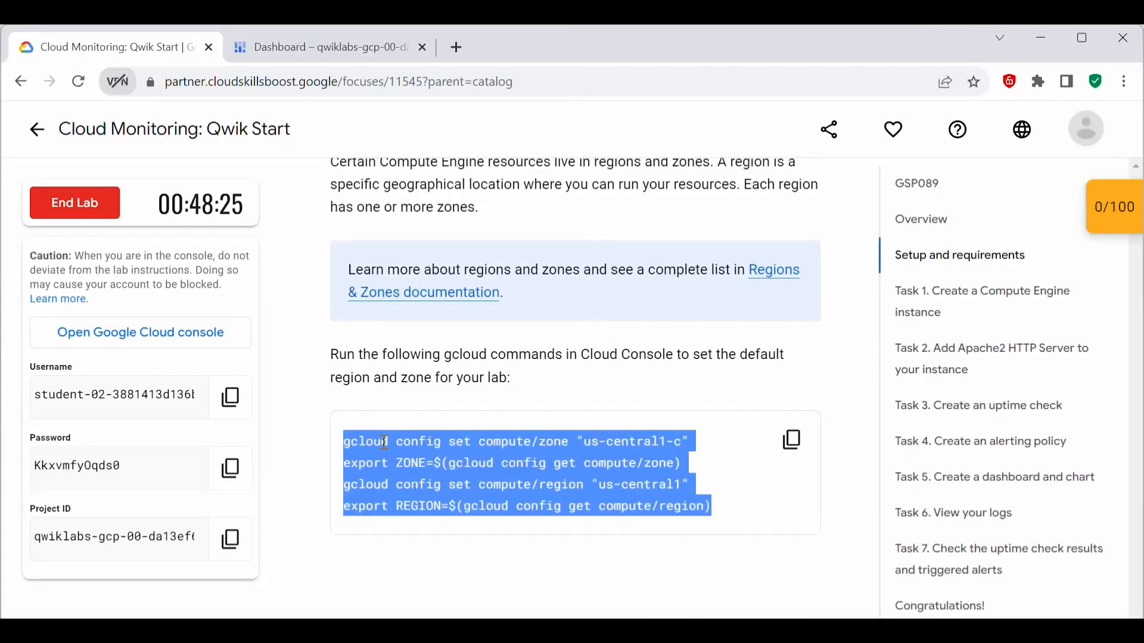
click(554, 442)
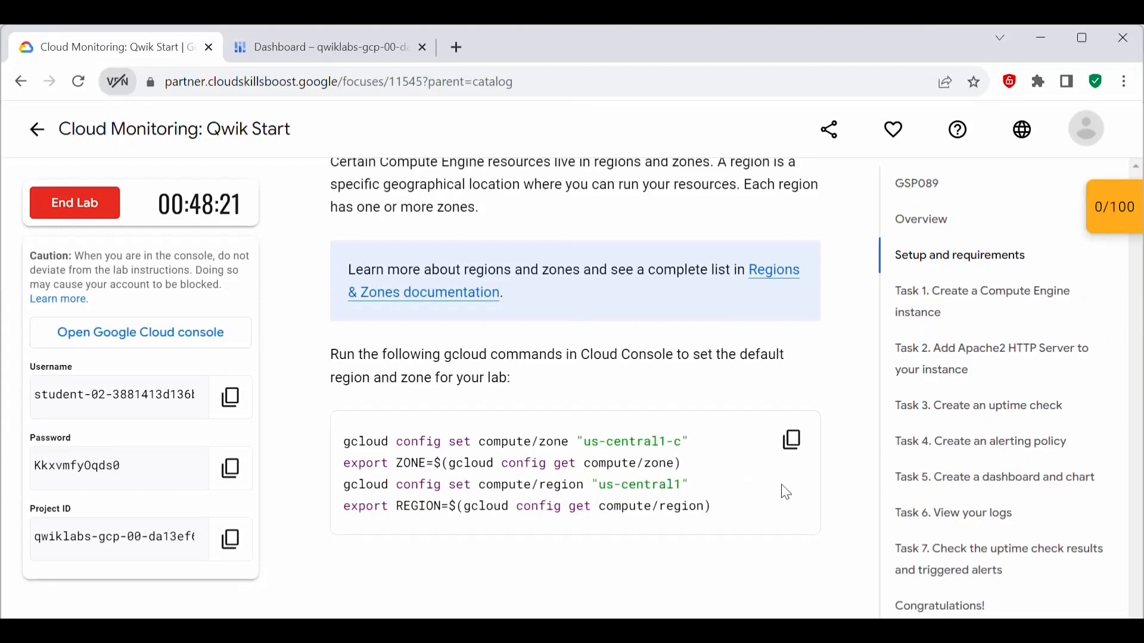
click(792, 440)
Step: Activate Cloud Shell in the Google Cloud console and open it in a new window
click(291, 41)
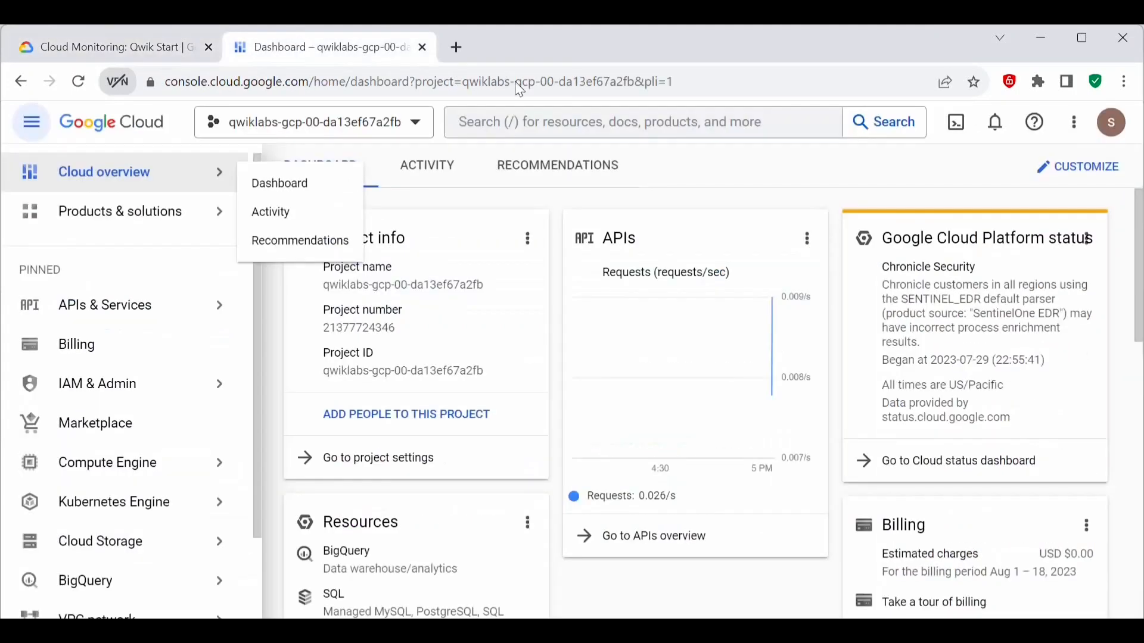
click(963, 130)
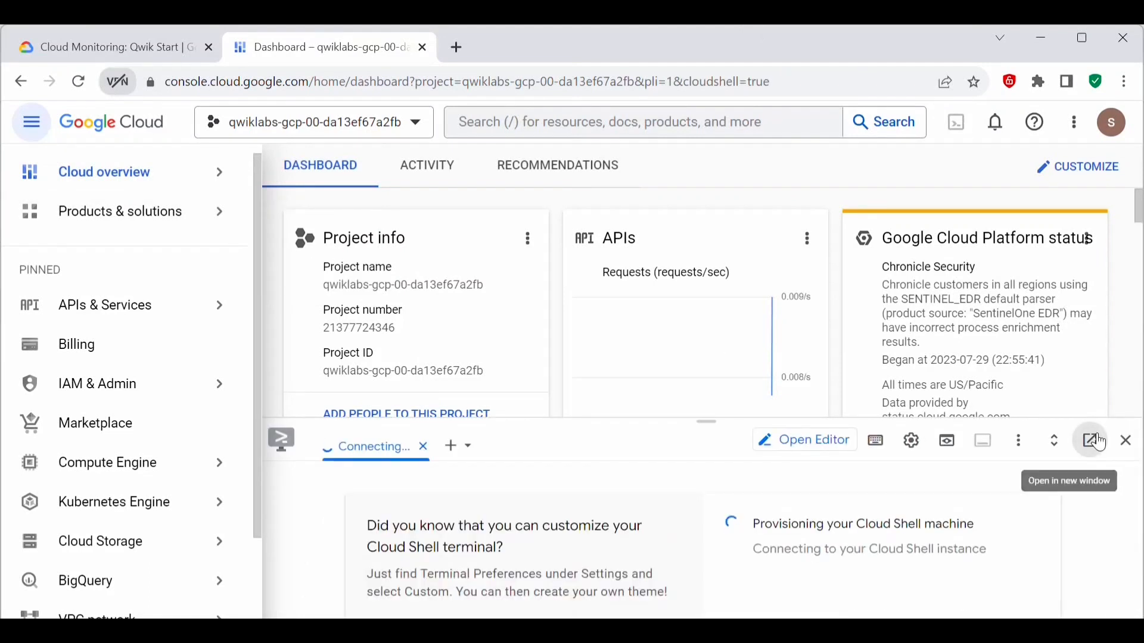
click(1093, 439)
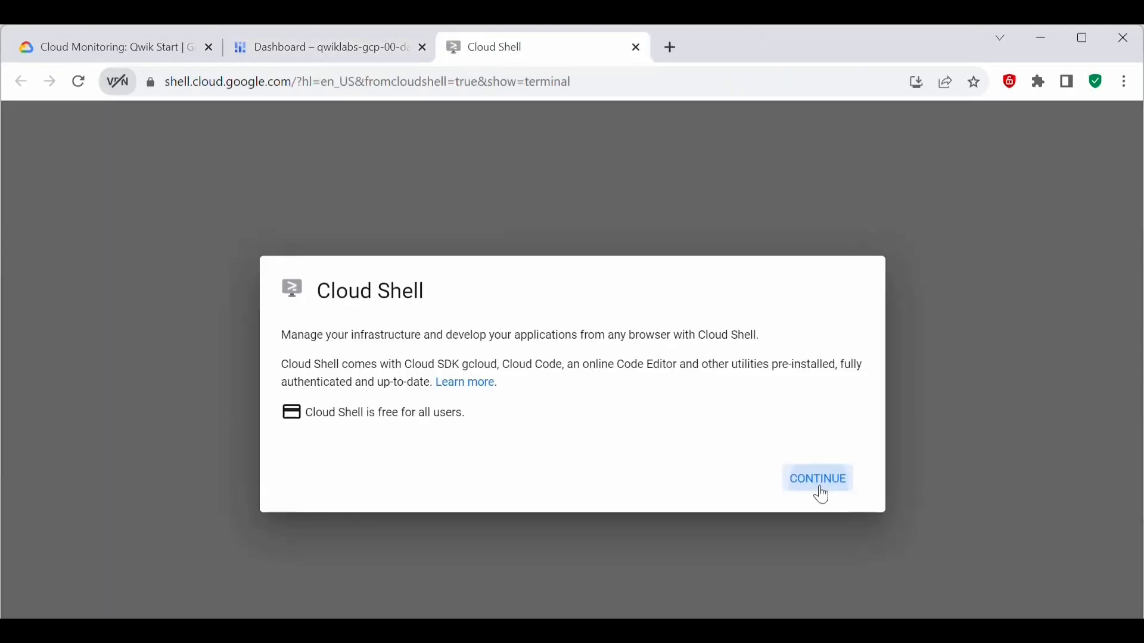
click(816, 480)
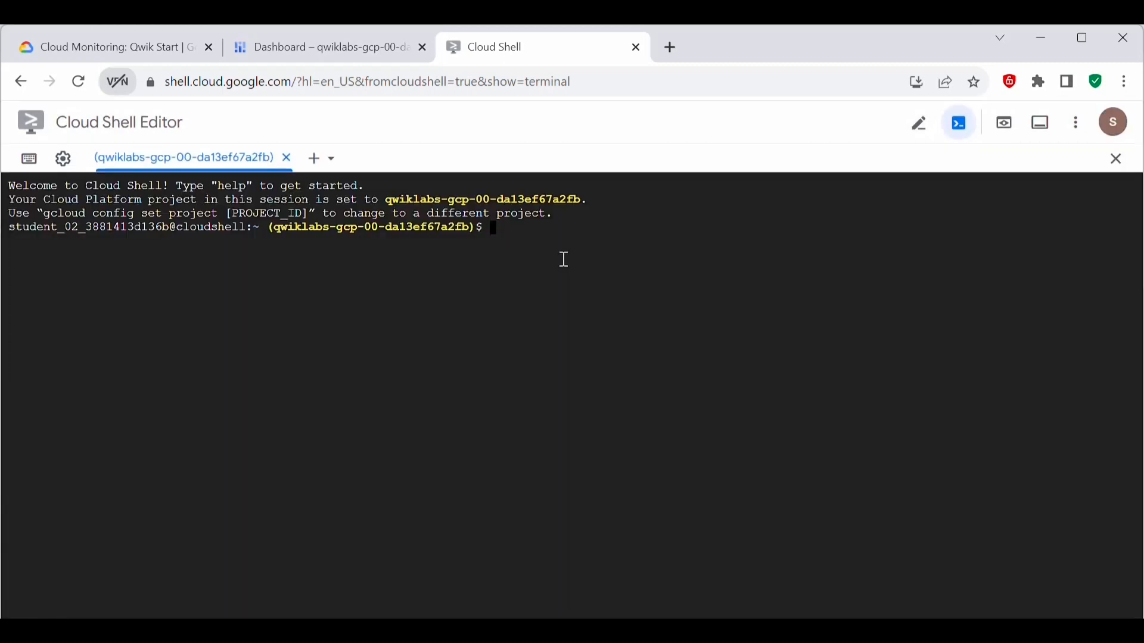
Step: Run the copied gcloud commands in Cloud Shell to set zone us-central1-c and region us-central1 and export ZONE and REGION
key(ctrl+v)
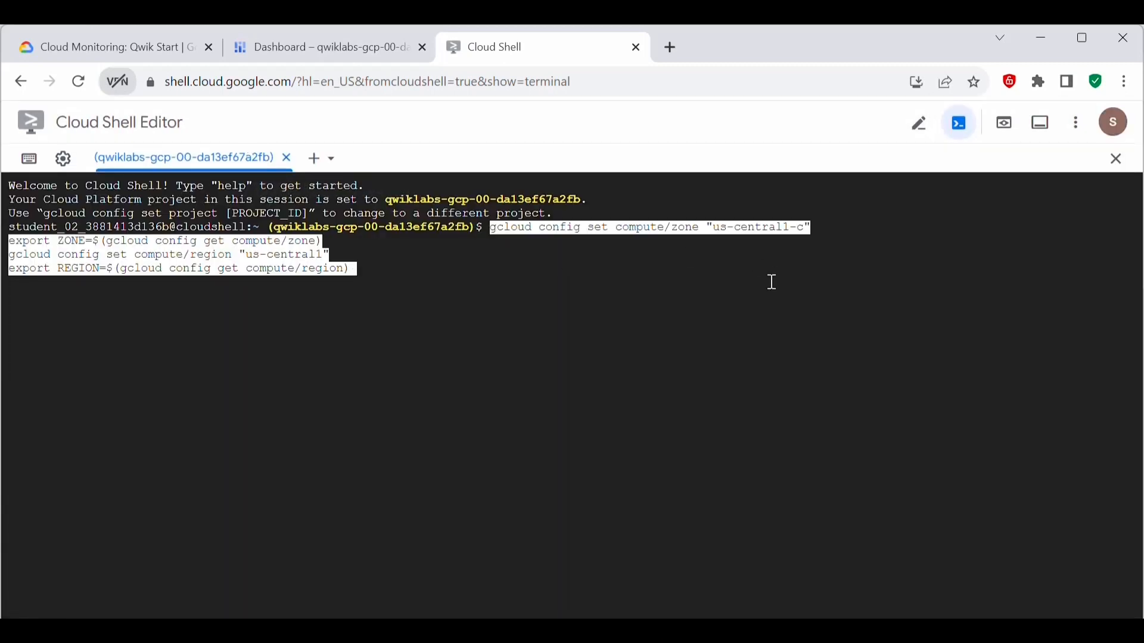
key(Return)
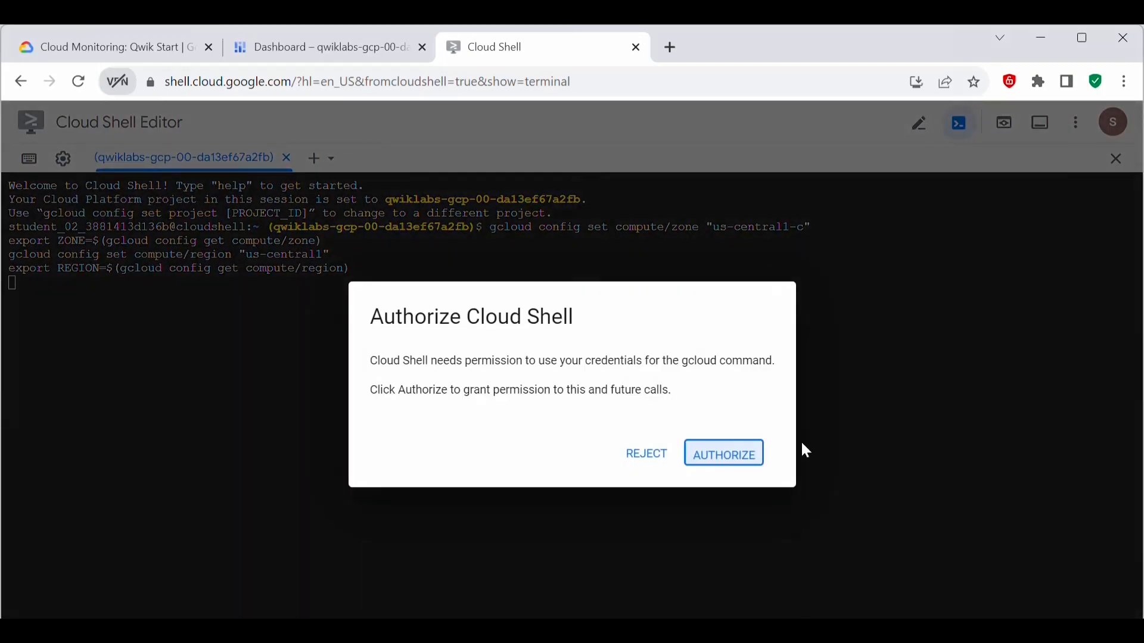
click(740, 456)
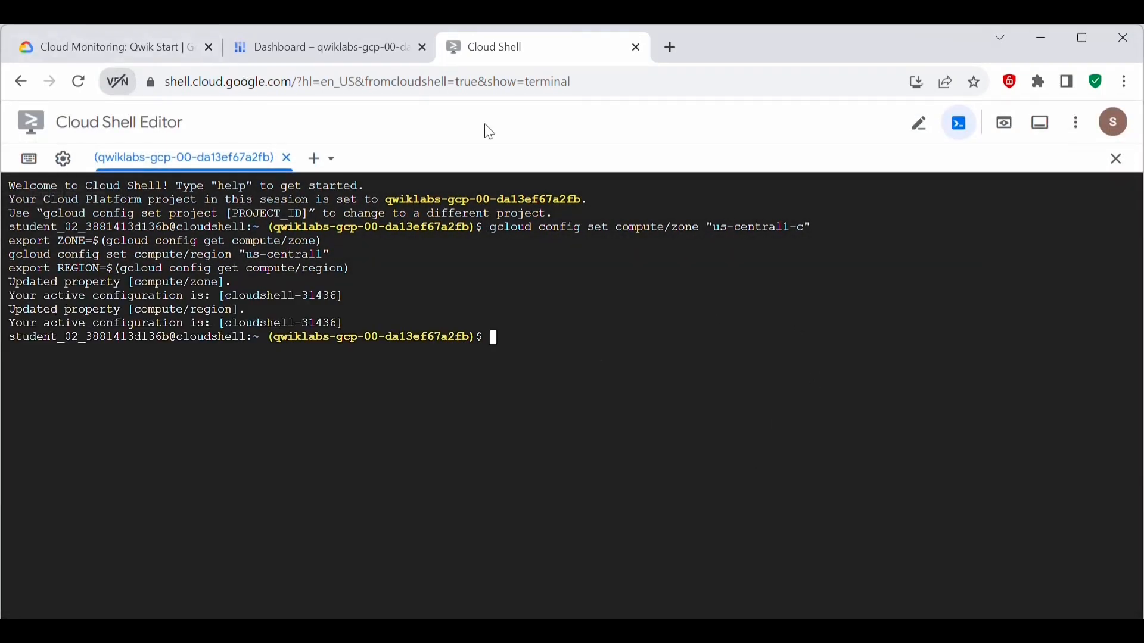
Step: Check the lab's Task 1 instructions, then open the Compute Engine VM instances page in the console and start creating an instance
click(109, 48)
scroll(536, 297, down, 5)
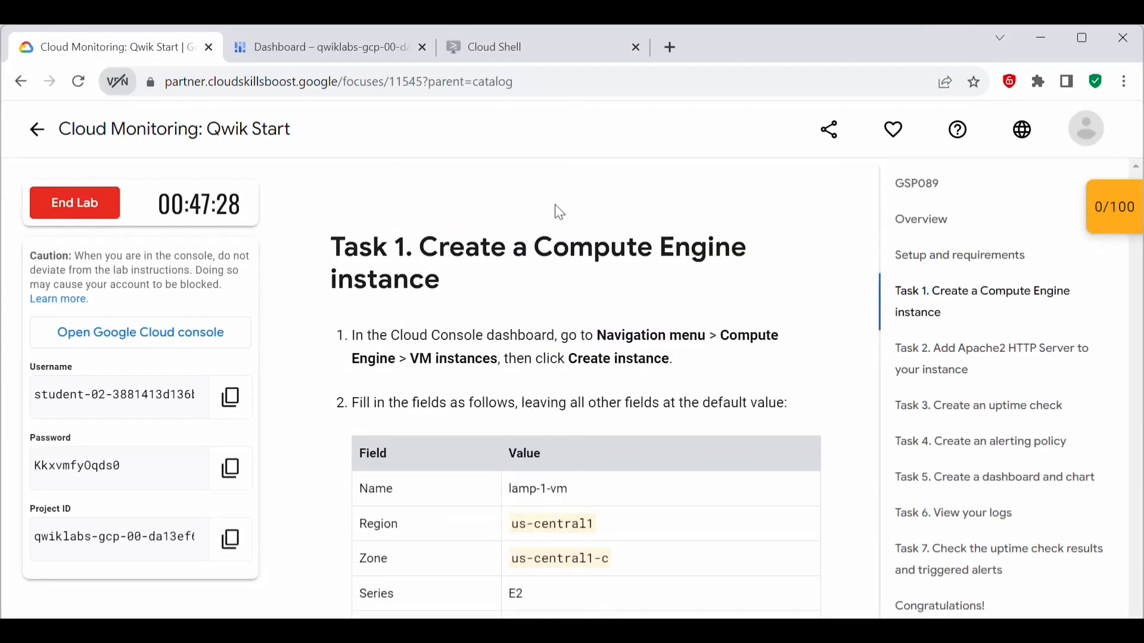
click(342, 49)
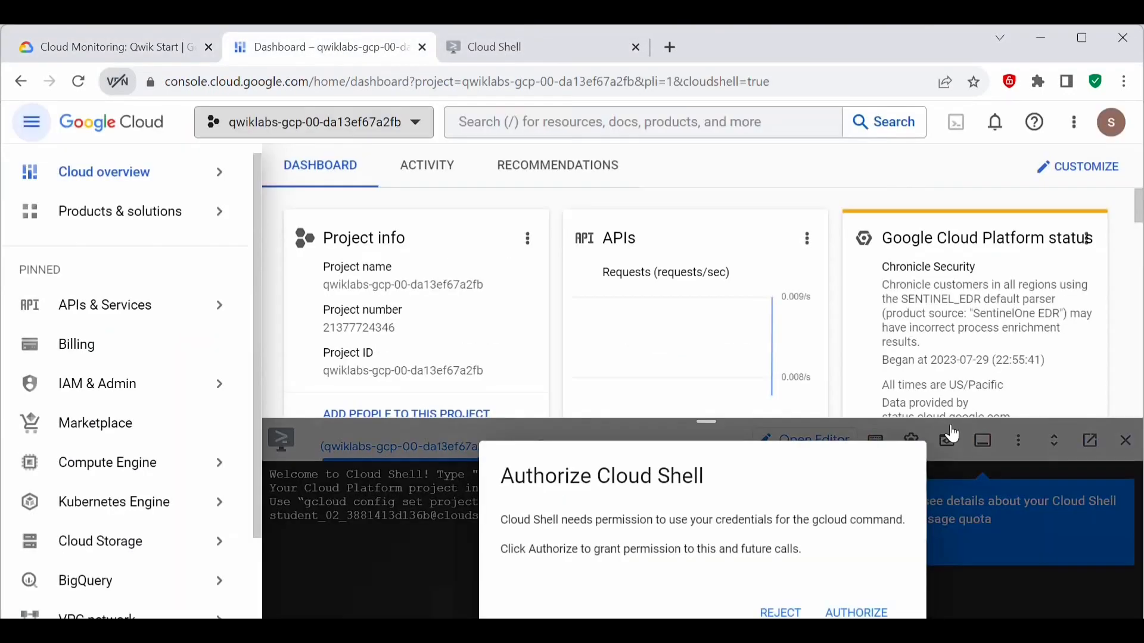
drag(706, 421, 703, 615)
scroll(107, 310, down, 3)
click(103, 293)
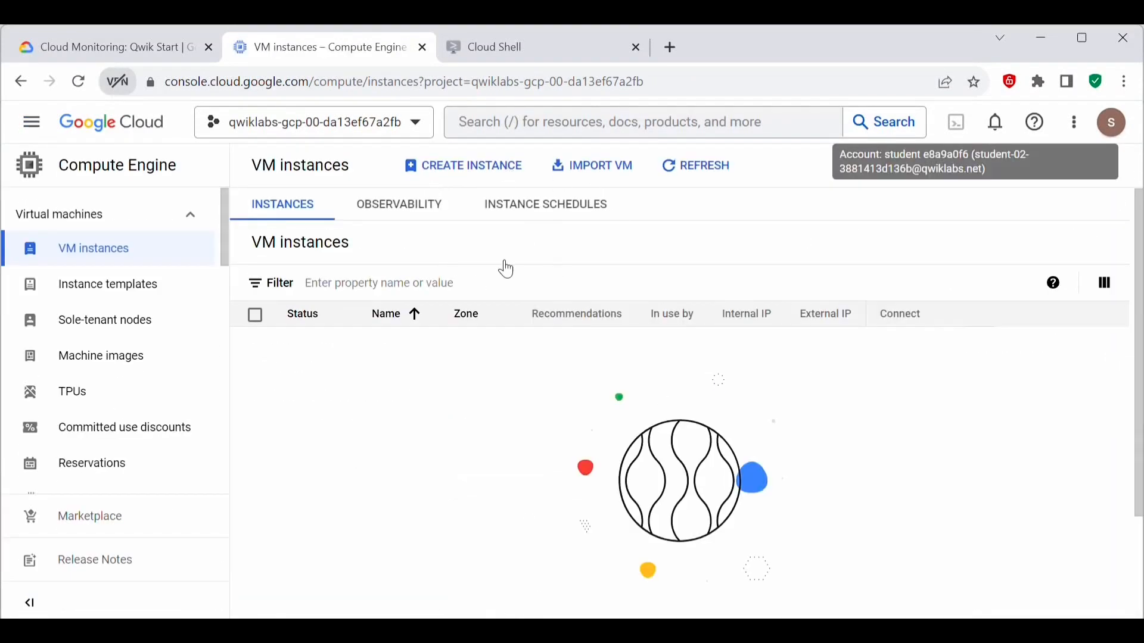
click(457, 170)
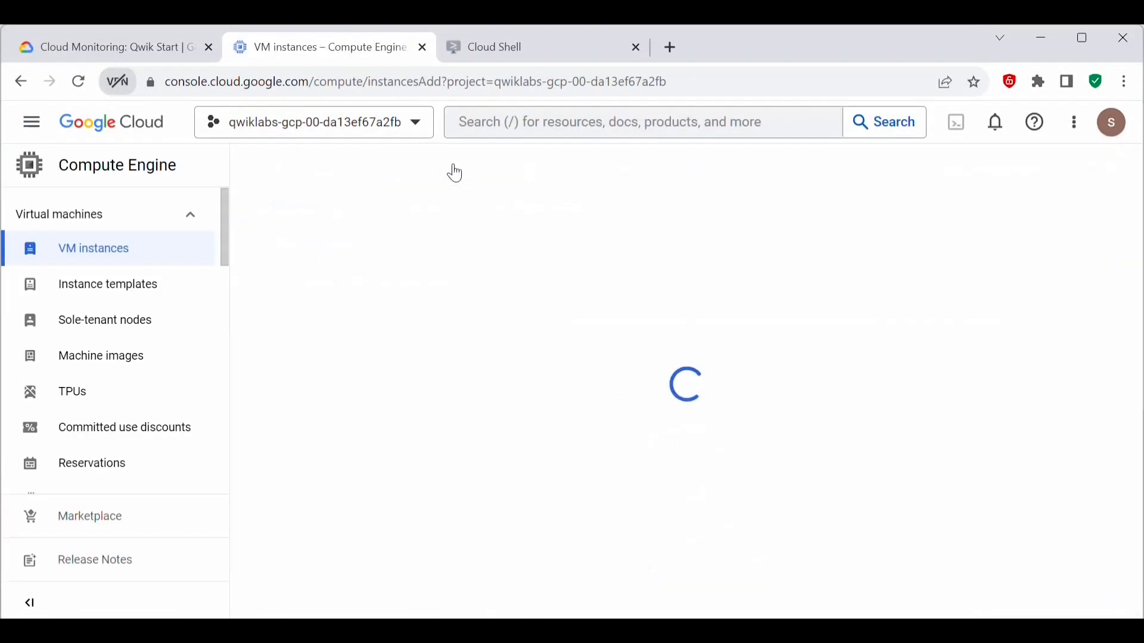
Step: Copy the instance name from the lab's Task 1 table and name the new VM instance lamp-1-vm
key(ctrl+shift+Tab)
scroll(485, 321, down, 1)
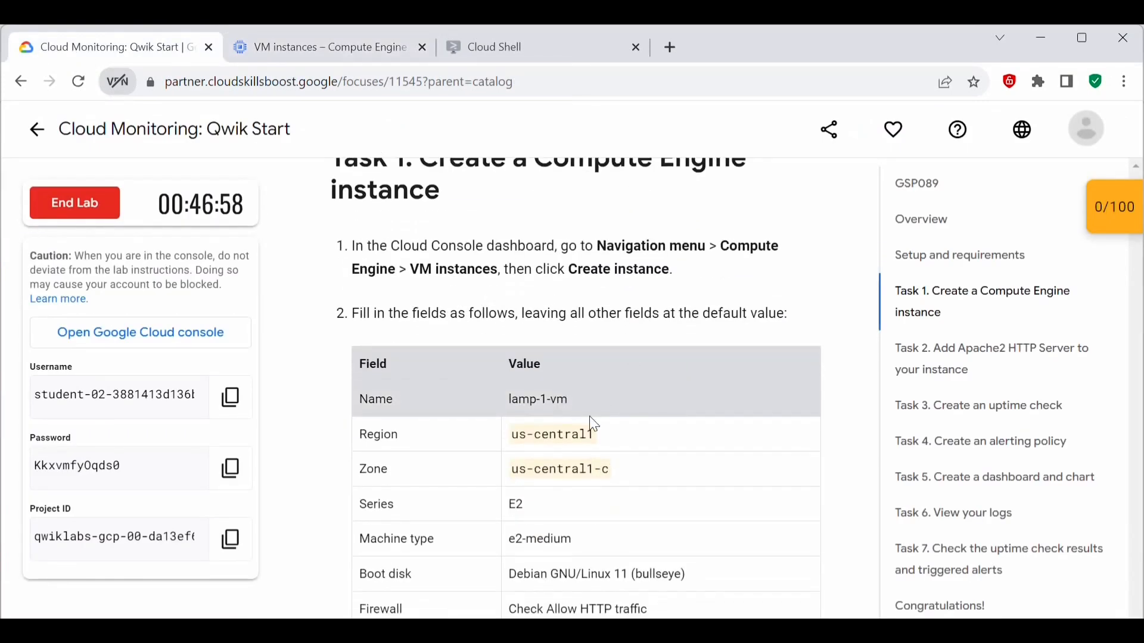
drag(573, 403, 508, 399)
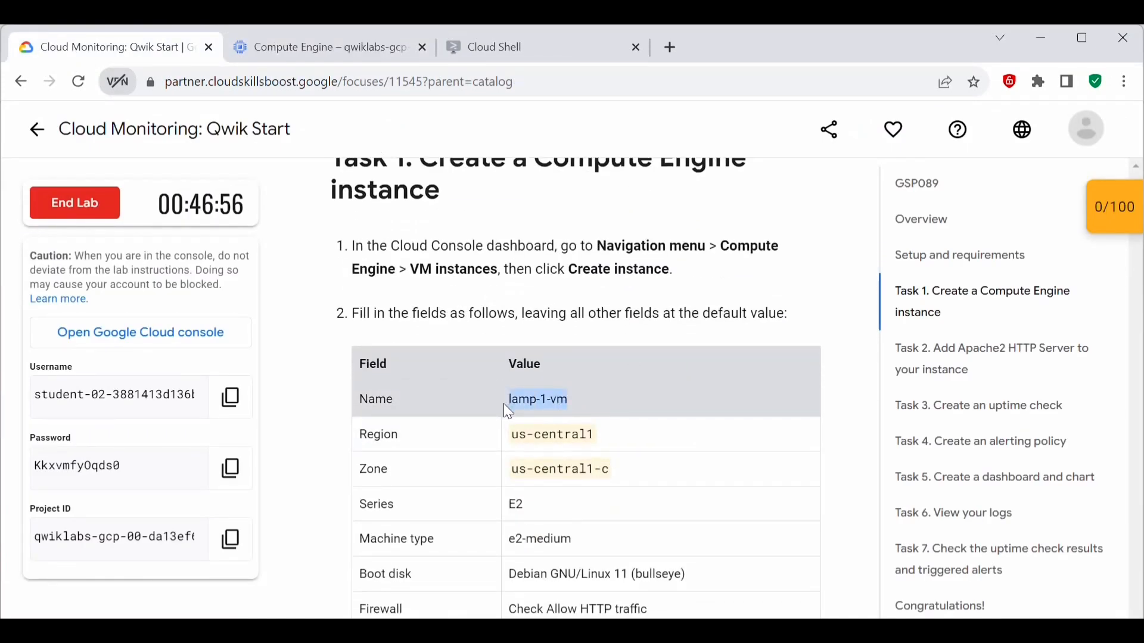
click(315, 48)
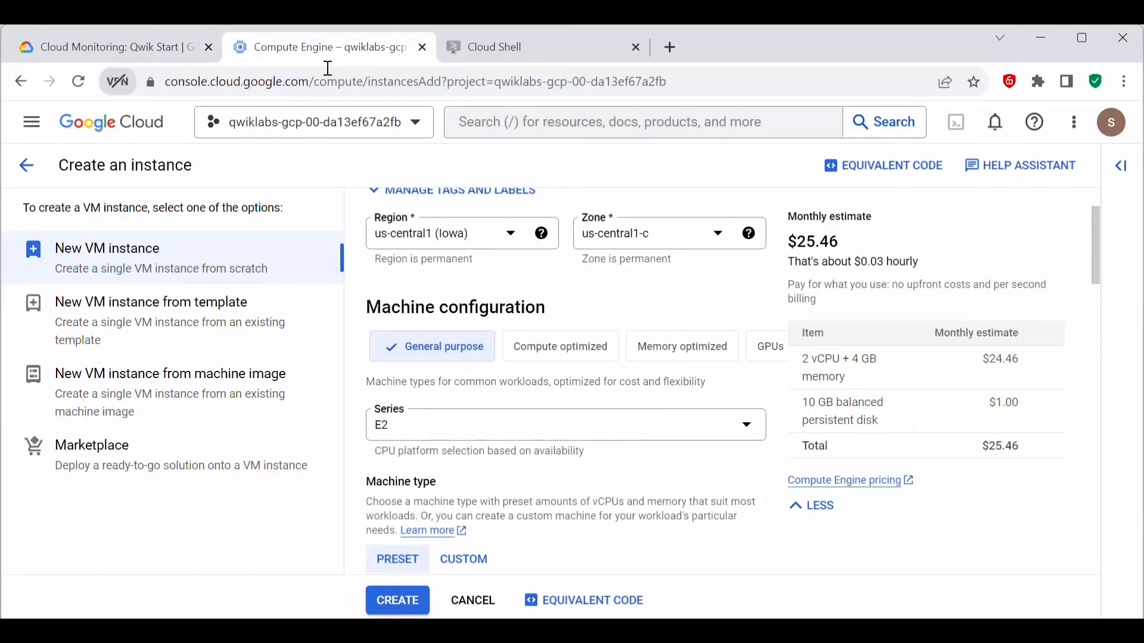
Step: Allow HTTP traffic in the new VM's firewall settings, keep the remaining defaults, and create the instance
scroll(453, 239, down, 2)
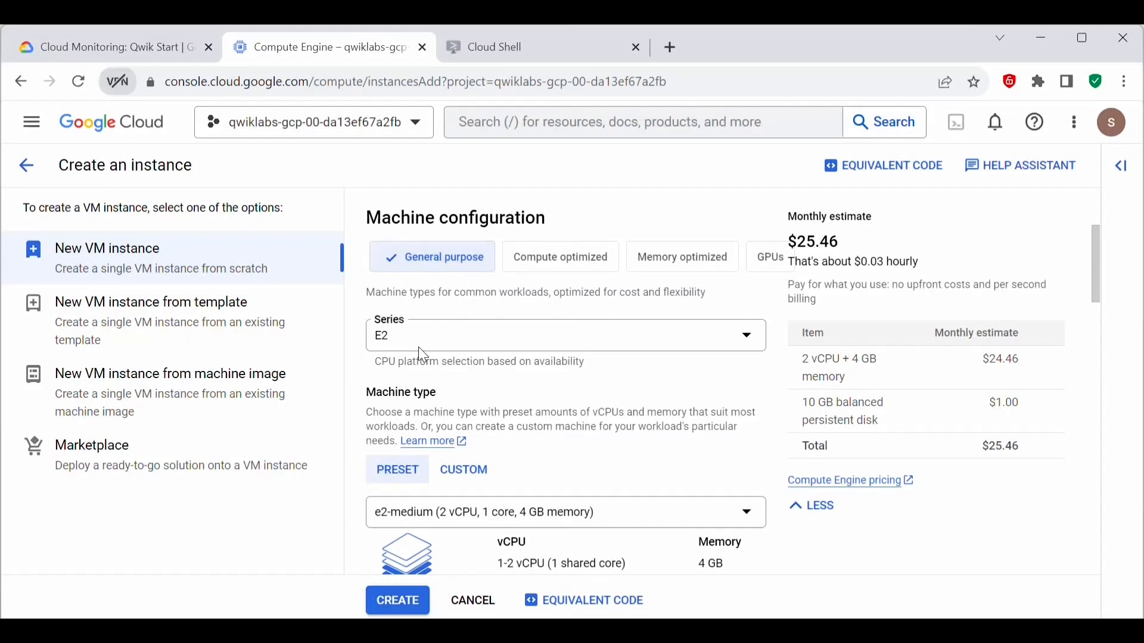
scroll(536, 438, down, 2)
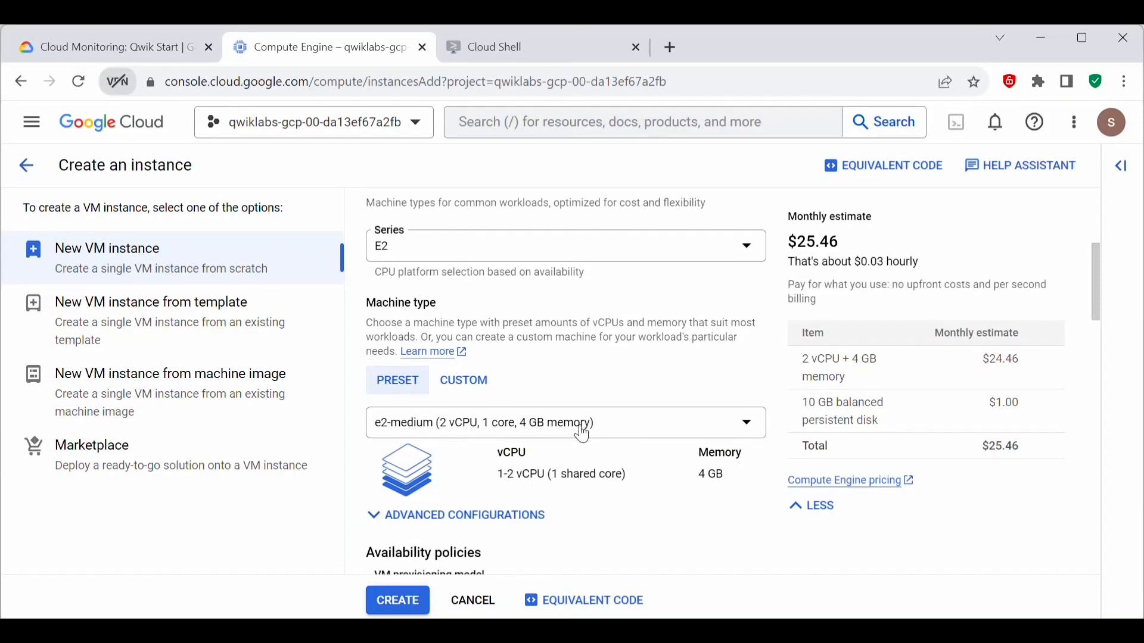
scroll(632, 440, down, 4)
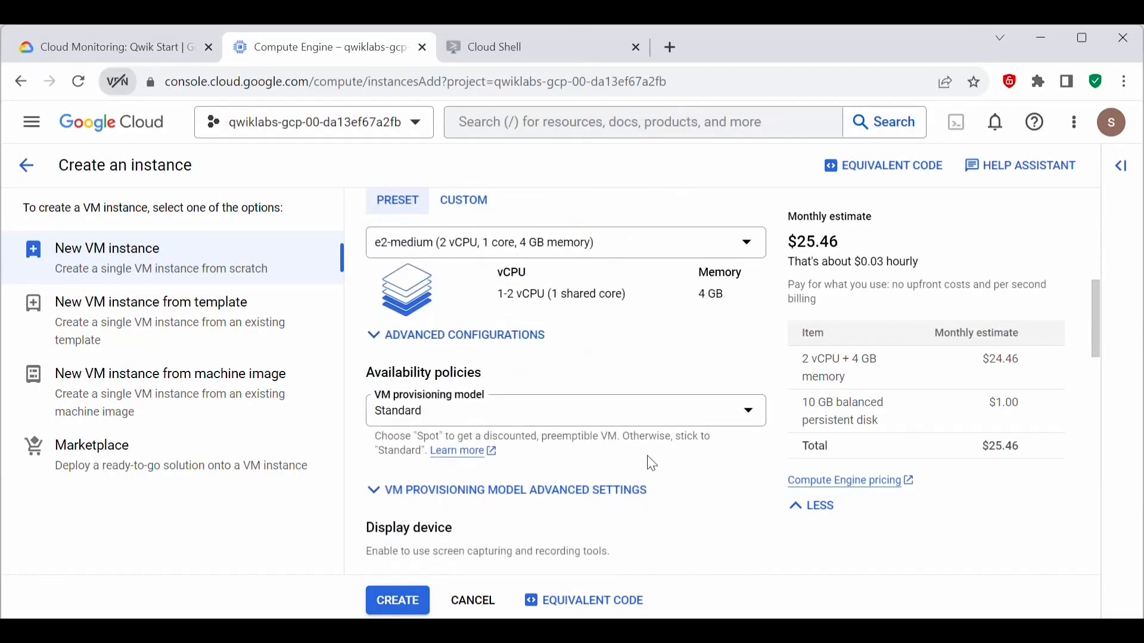
scroll(647, 458, down, 8)
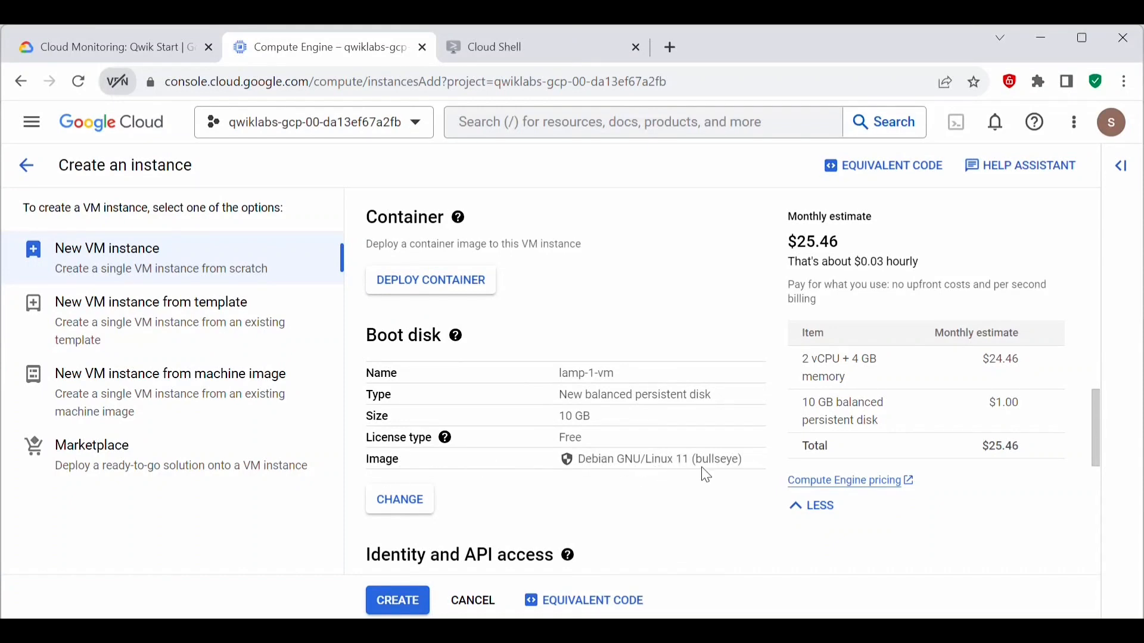
scroll(678, 465, down, 6)
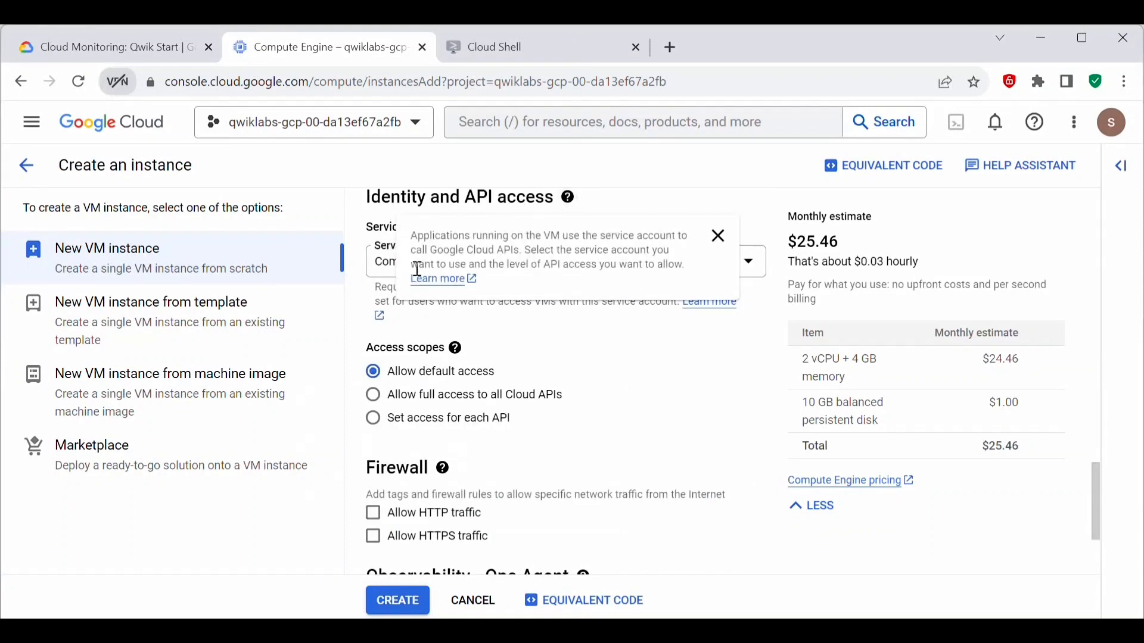
scroll(561, 429, down, 3)
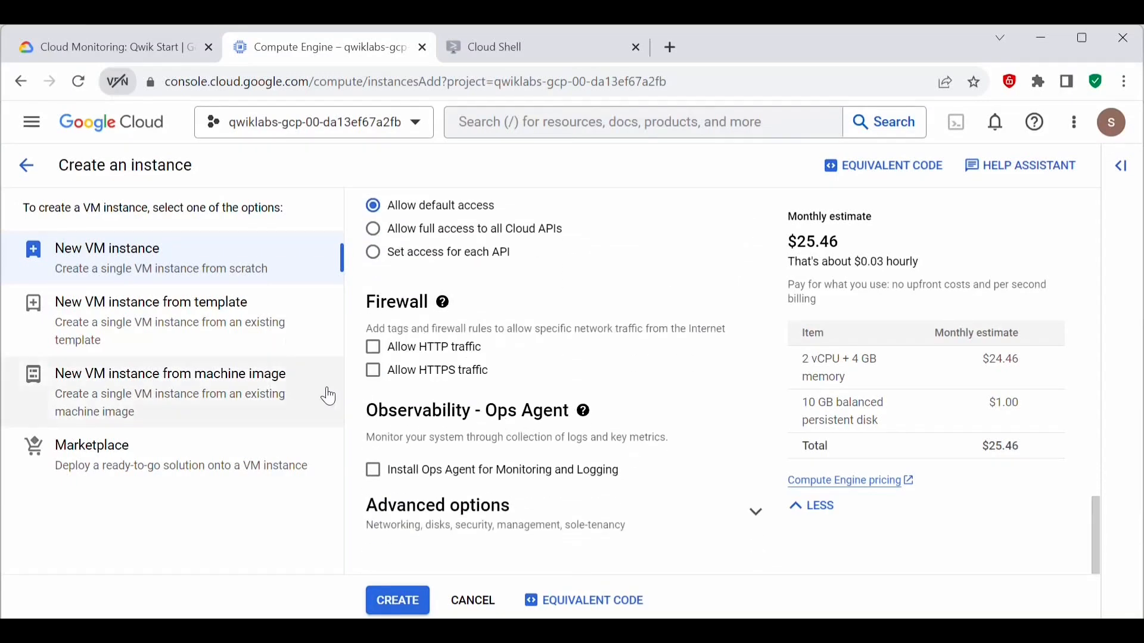
click(374, 348)
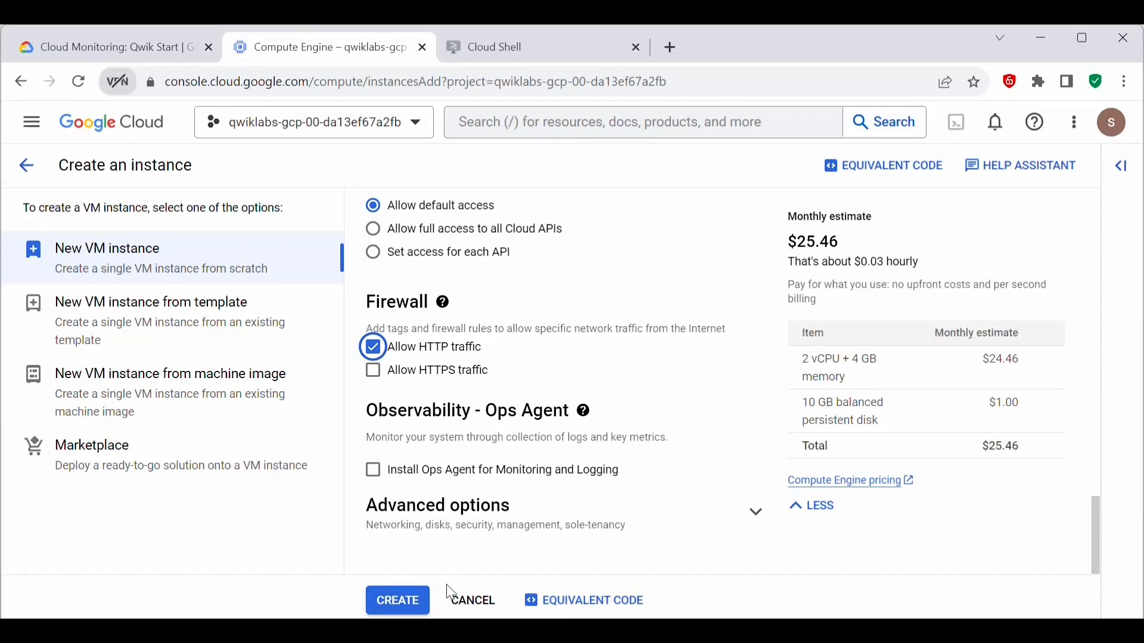
click(408, 612)
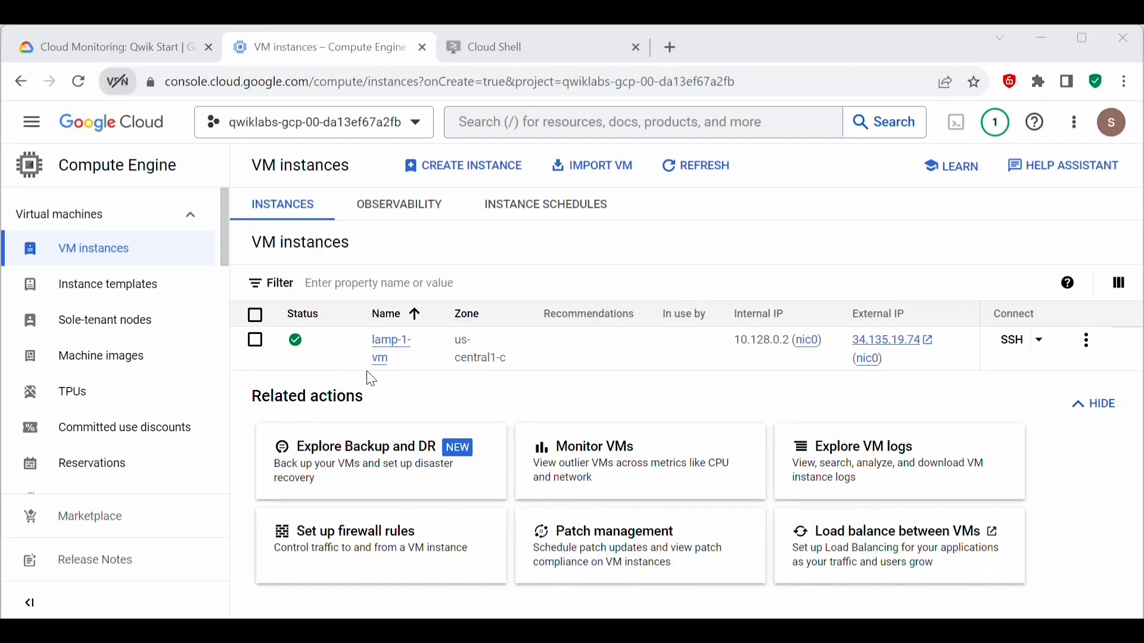
Step: Return to the lab page and check the progress of the "Create a Compute Engine instance" task
click(127, 49)
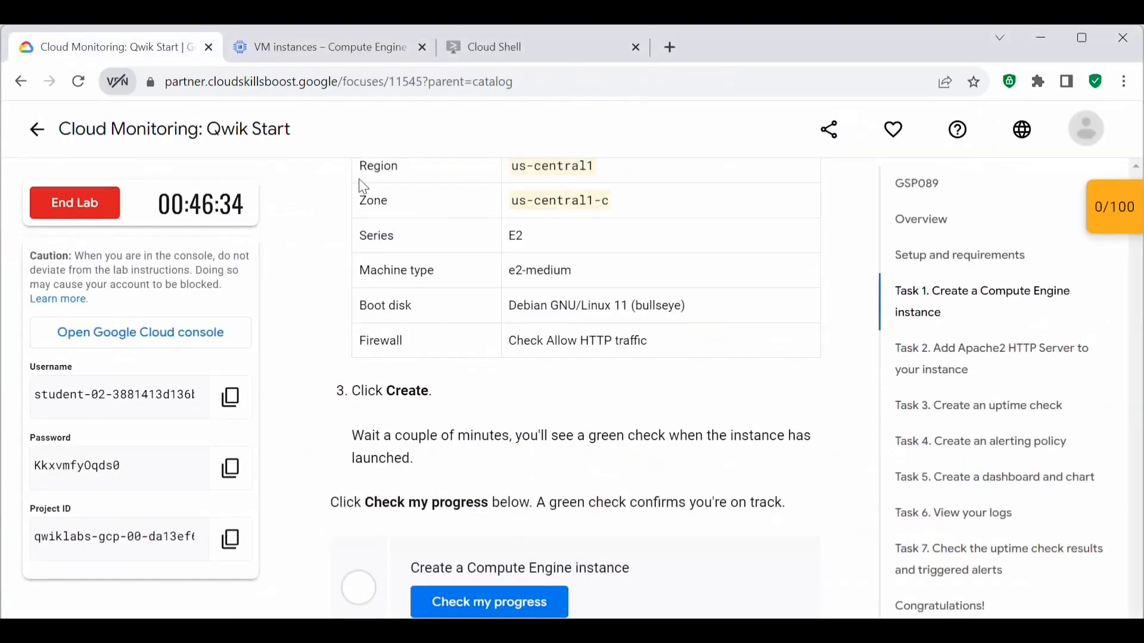
scroll(511, 496, down, 3)
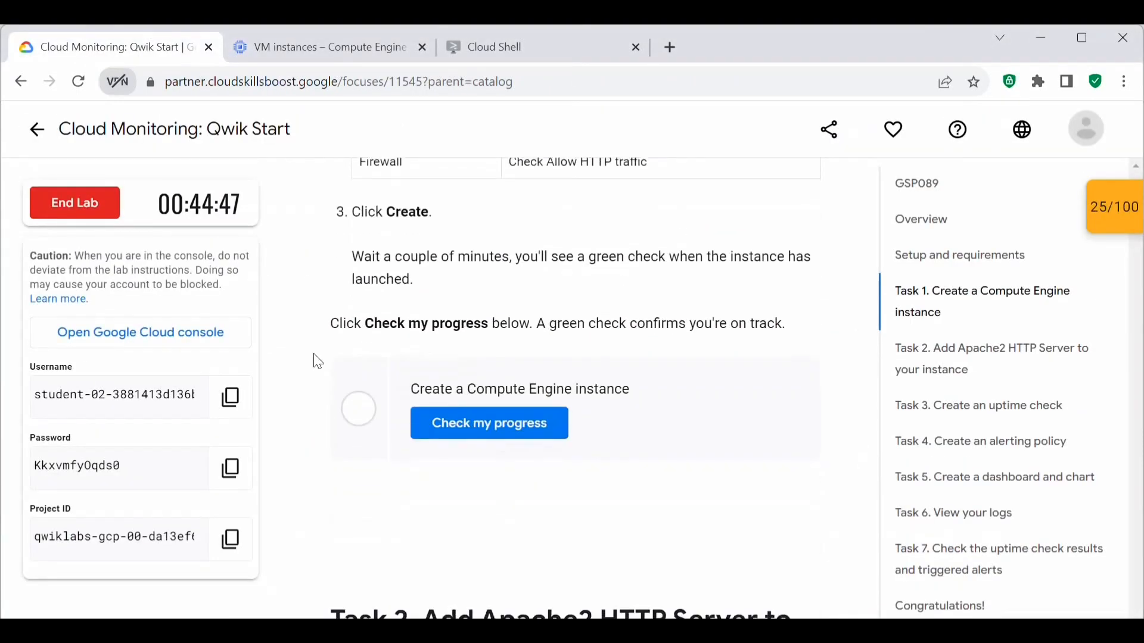
click(441, 426)
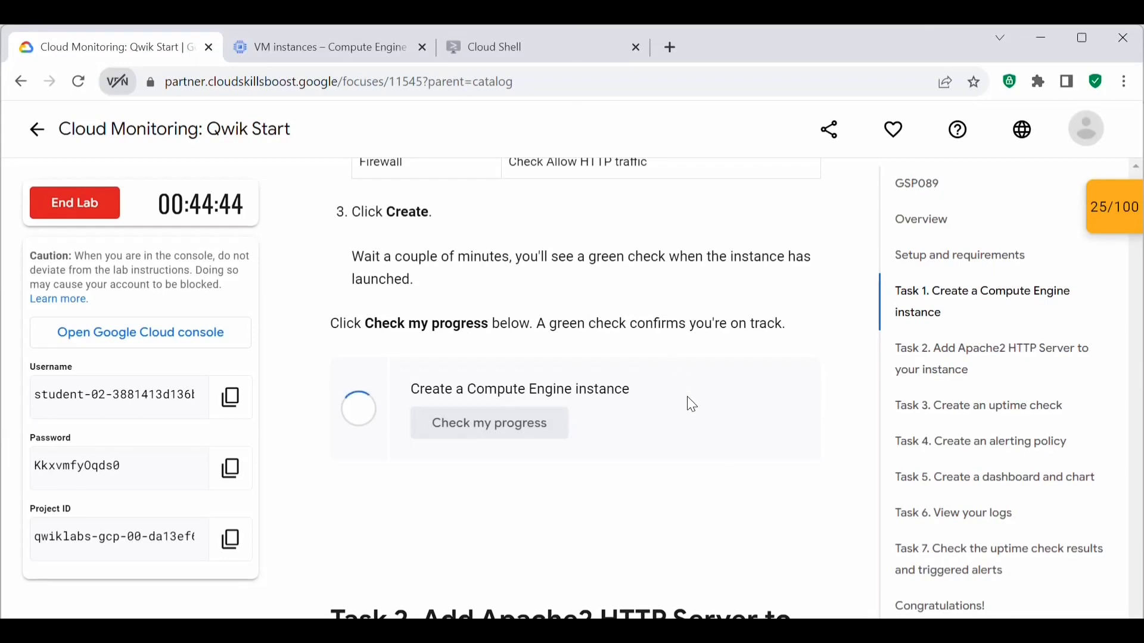
Step: Read the lab's Task 2 instructions, then open an SSH session to lamp-1-vm from the VM instances page
scroll(363, 320, down, 7)
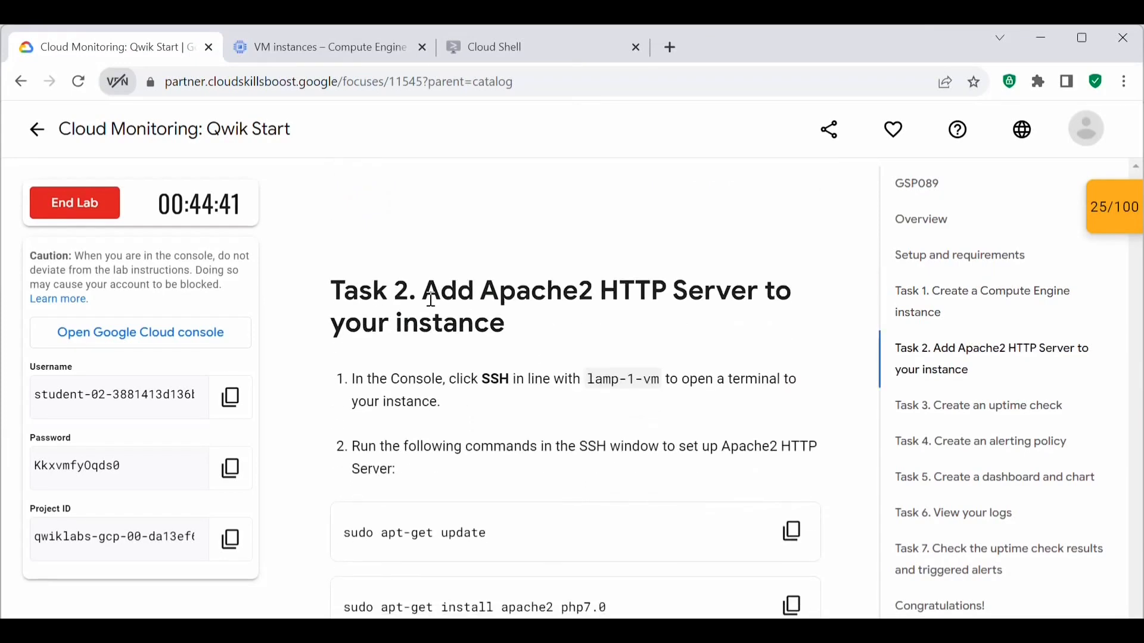
scroll(536, 286, down, 2)
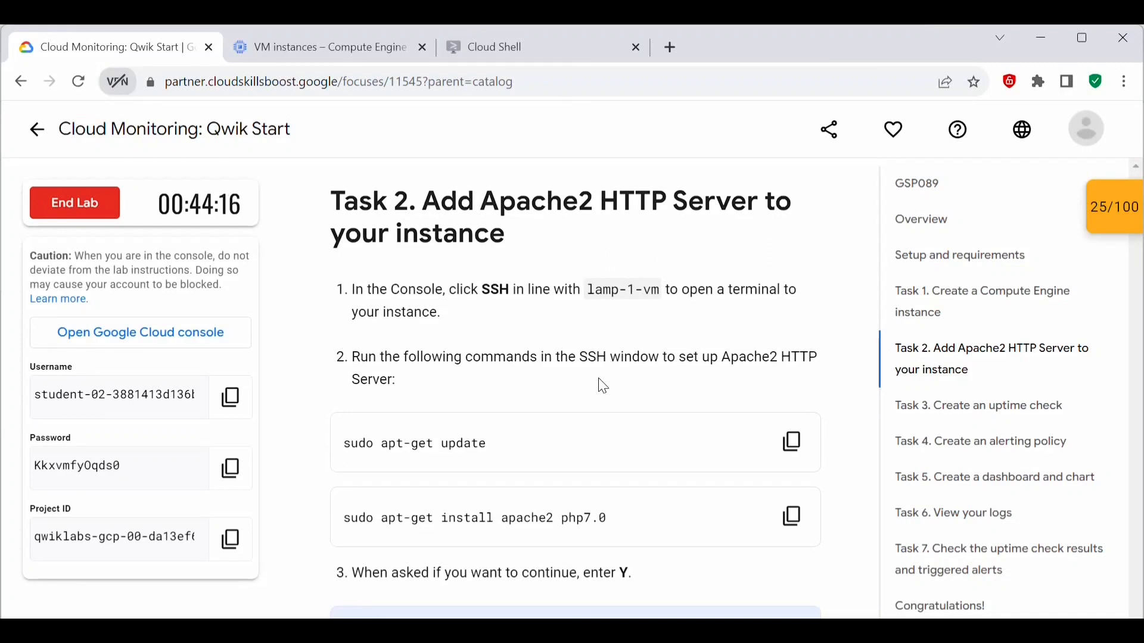
scroll(606, 387, down, 2)
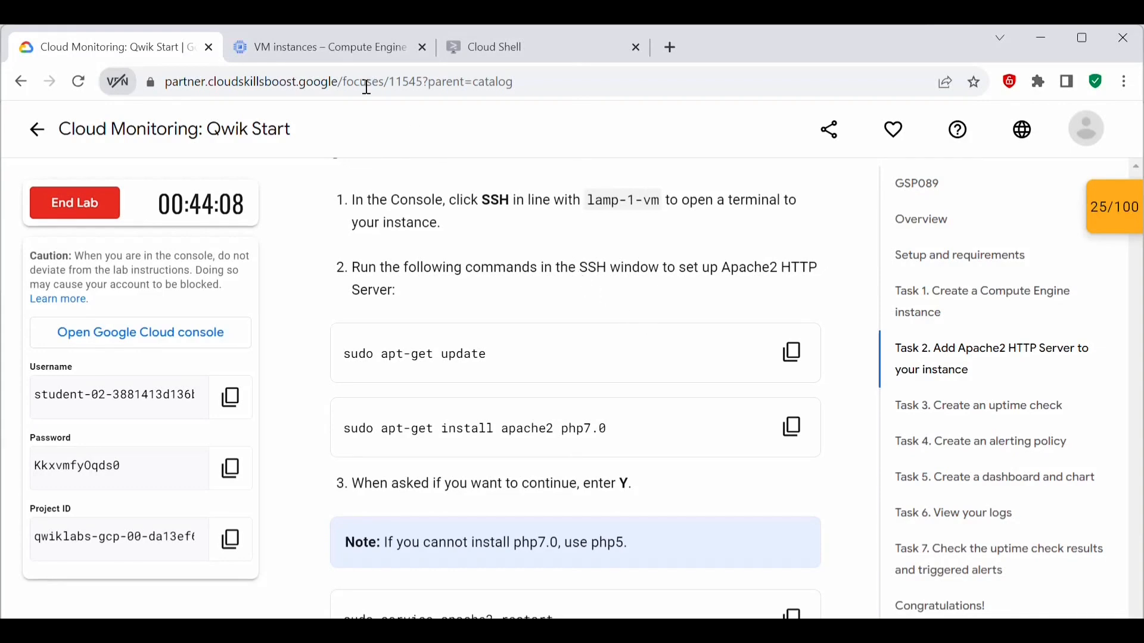
click(322, 48)
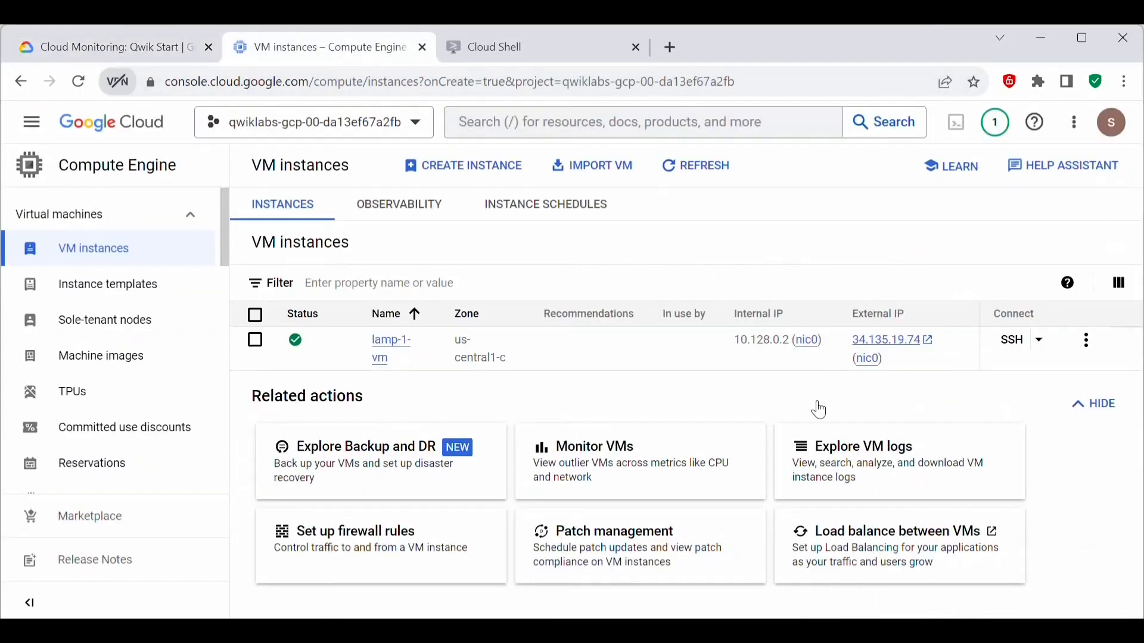
click(1020, 345)
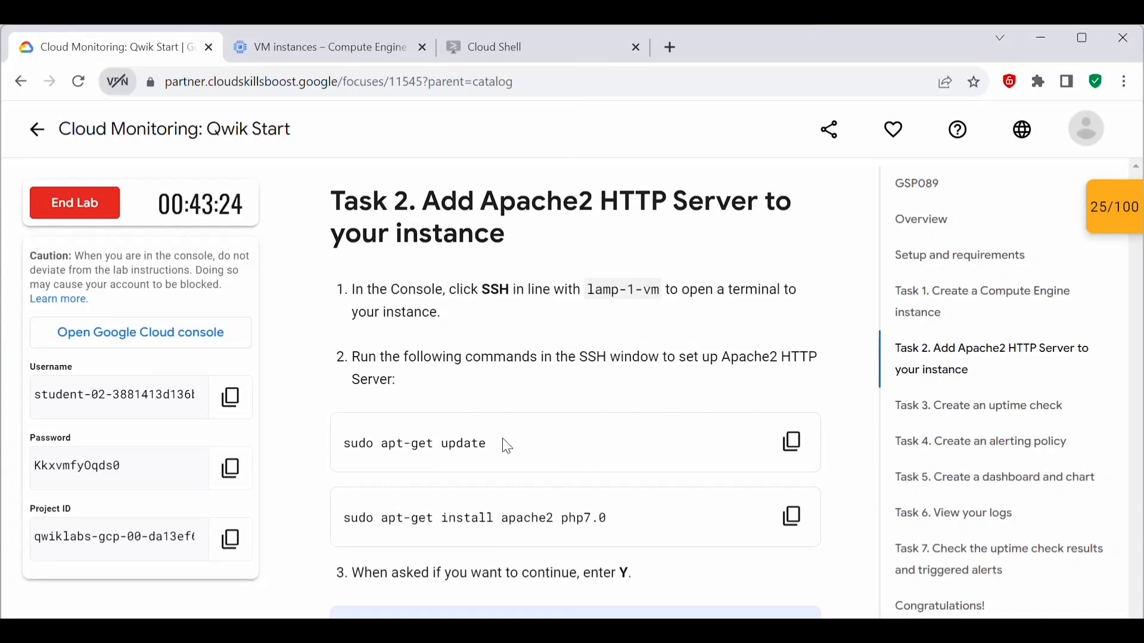
Step: Copy the command sudo apt-get update from the lab's Task 2 and run it in the SSH window
drag(507, 447, 332, 442)
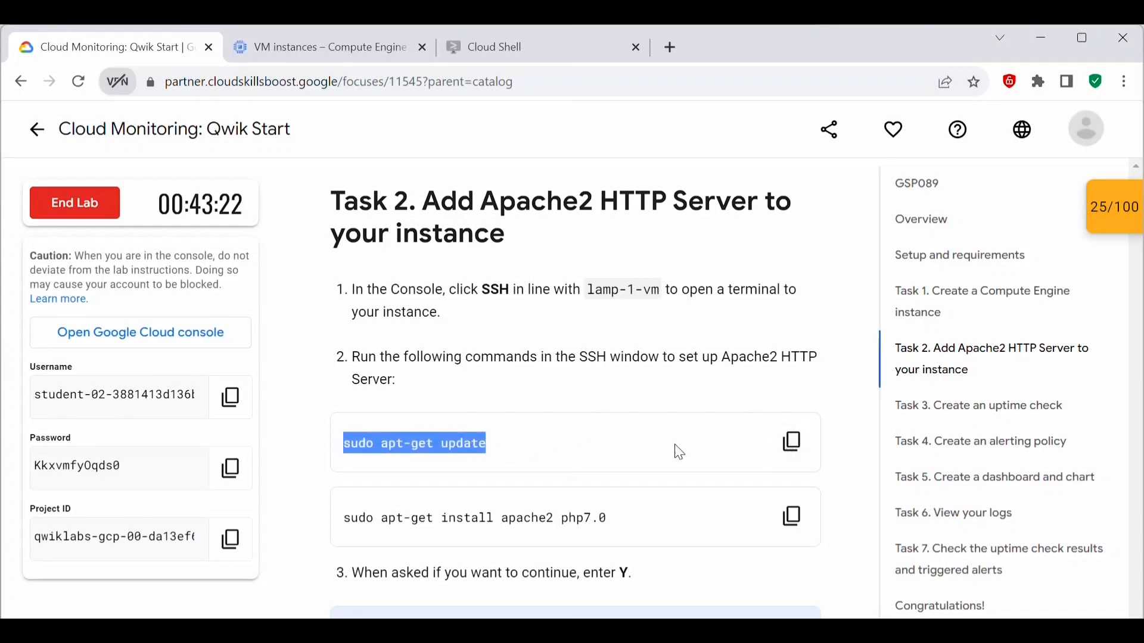
click(791, 443)
key(alt+Tab)
key(ctrl+v)
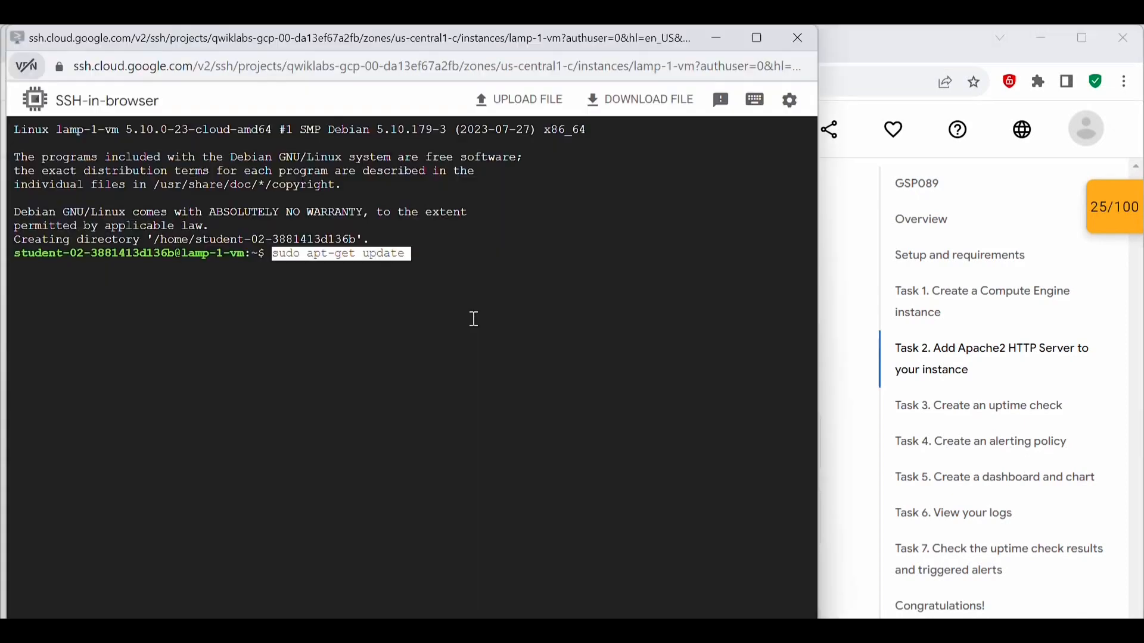
key(Return)
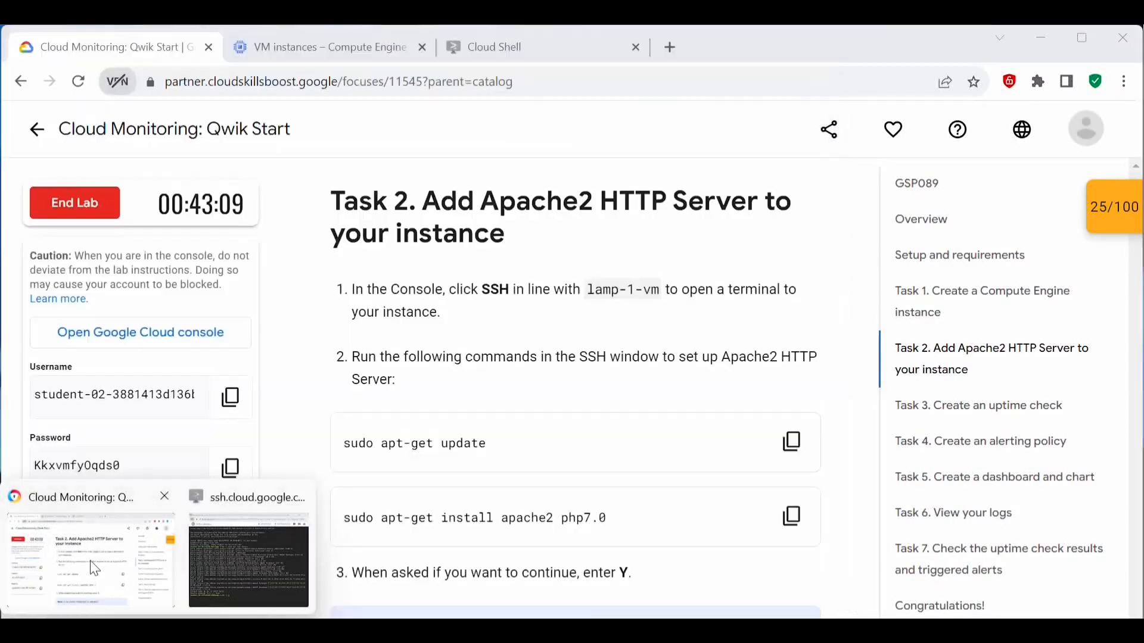
Step: Copy sudo apt-get install apache2 php7.0 from the lab, run it in the SSH window, and answer Y to continue
click(90, 560)
scroll(475, 424, down, 3)
drag(608, 339, 338, 350)
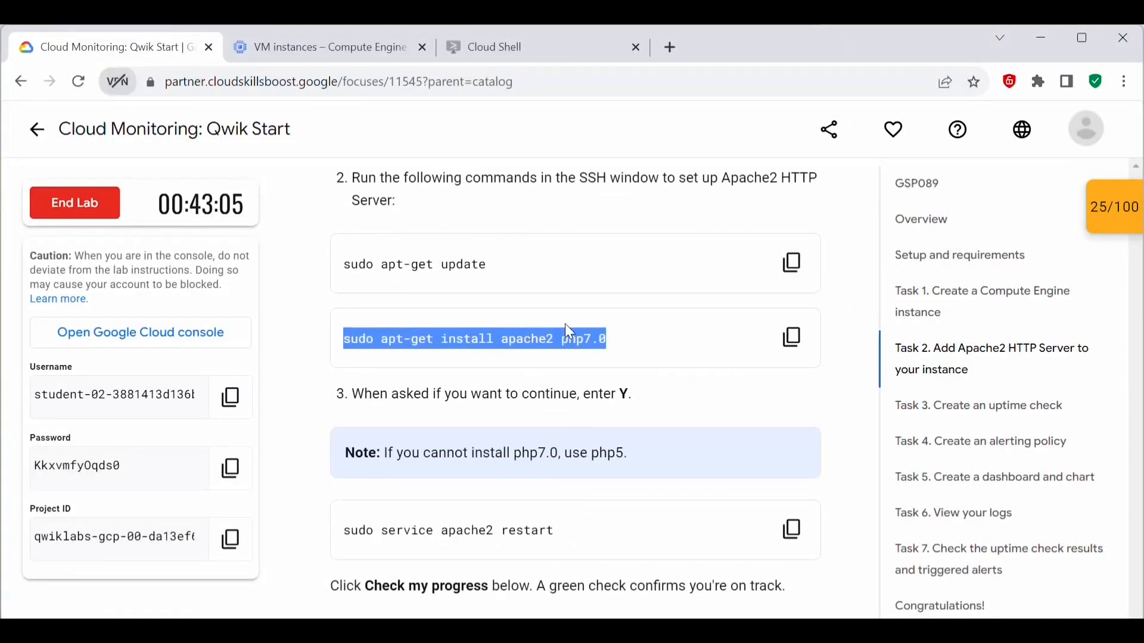
click(619, 340)
click(792, 338)
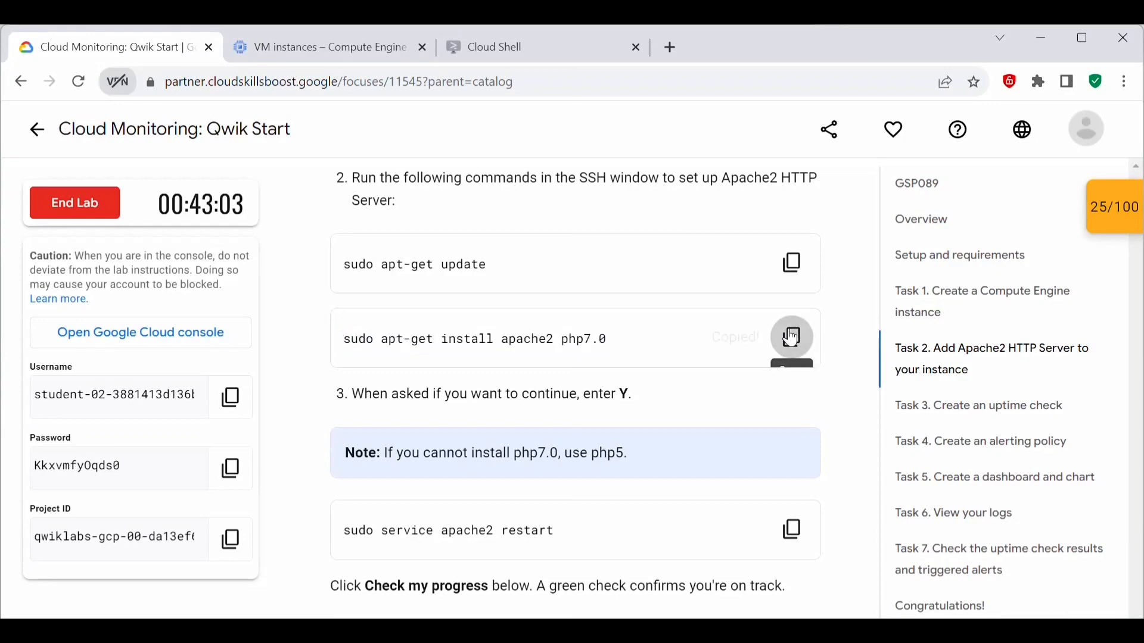
mouse_move(158, 631)
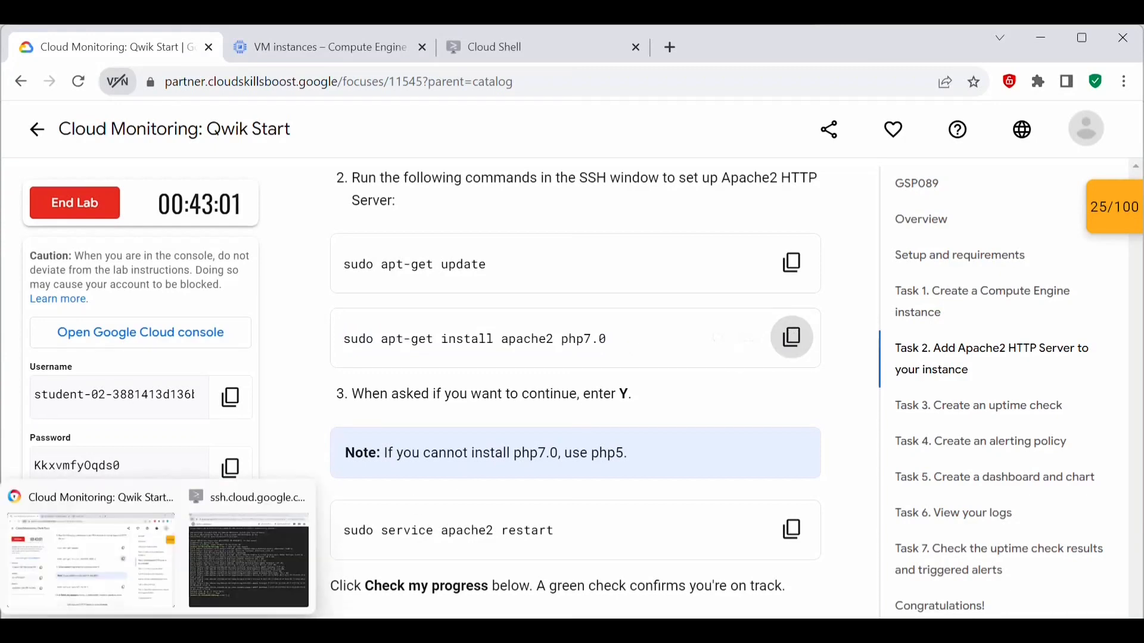
click(261, 548)
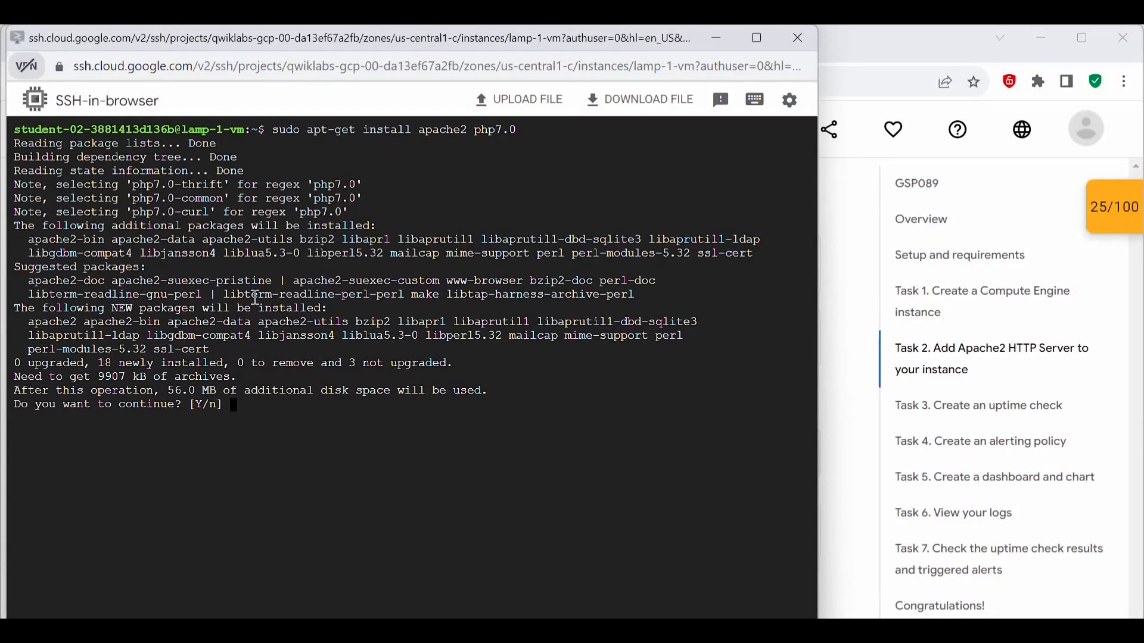
text(Y)
key(Return)
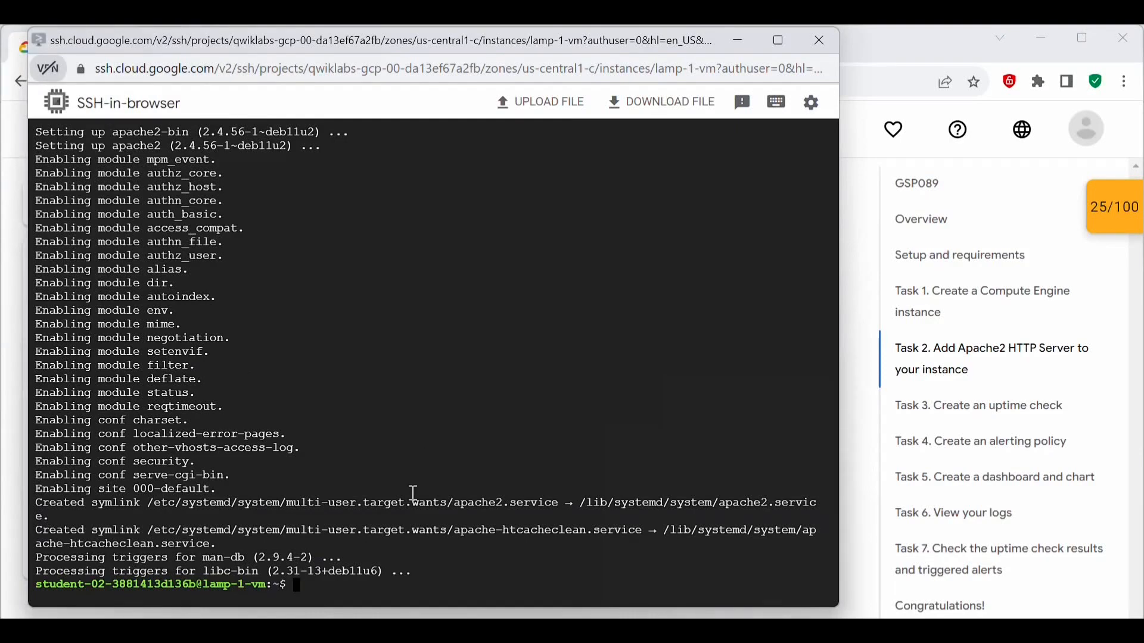
Step: Copy sudo service apache2 restart from the lab instructions and run it in the SSH window
click(792, 338)
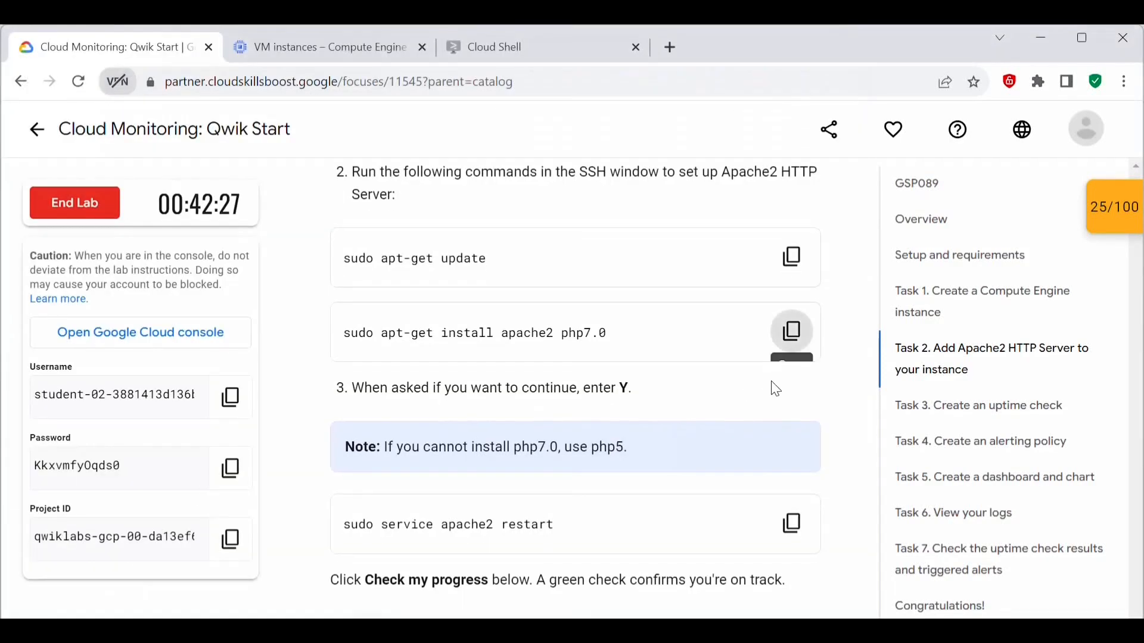
scroll(774, 387, down, 2)
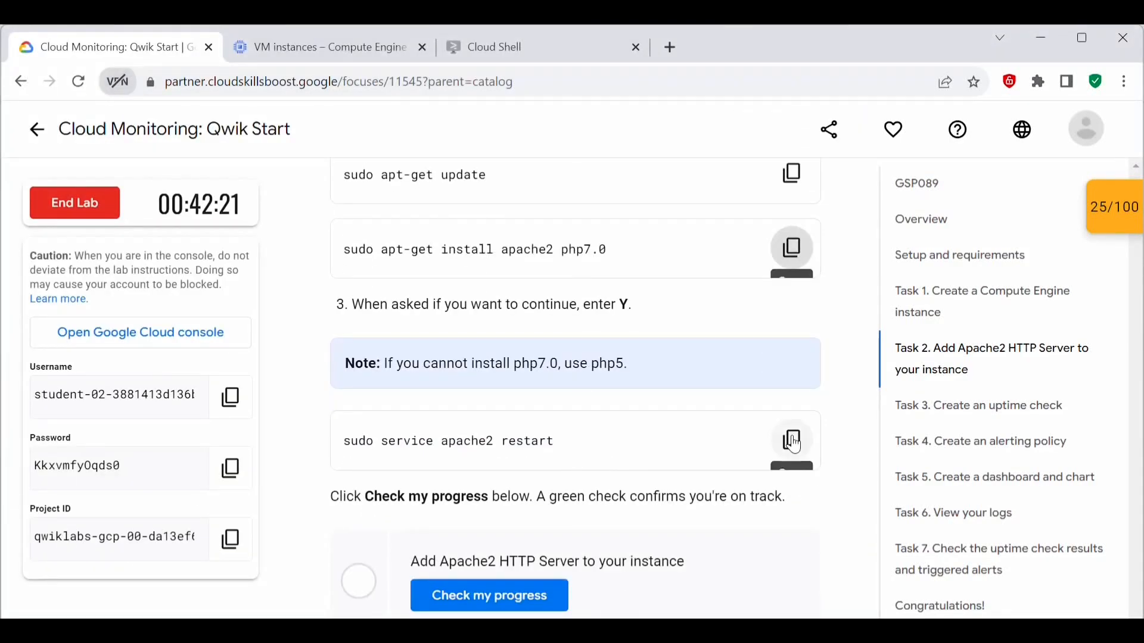
click(350, 445)
drag(350, 445, 567, 462)
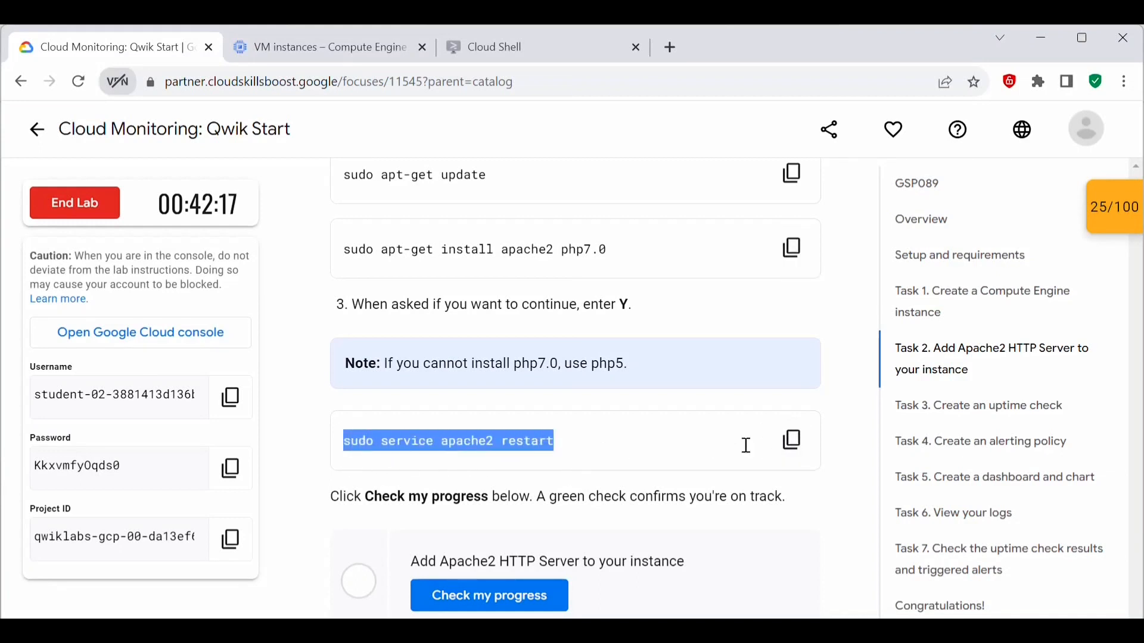
click(822, 455)
click(792, 457)
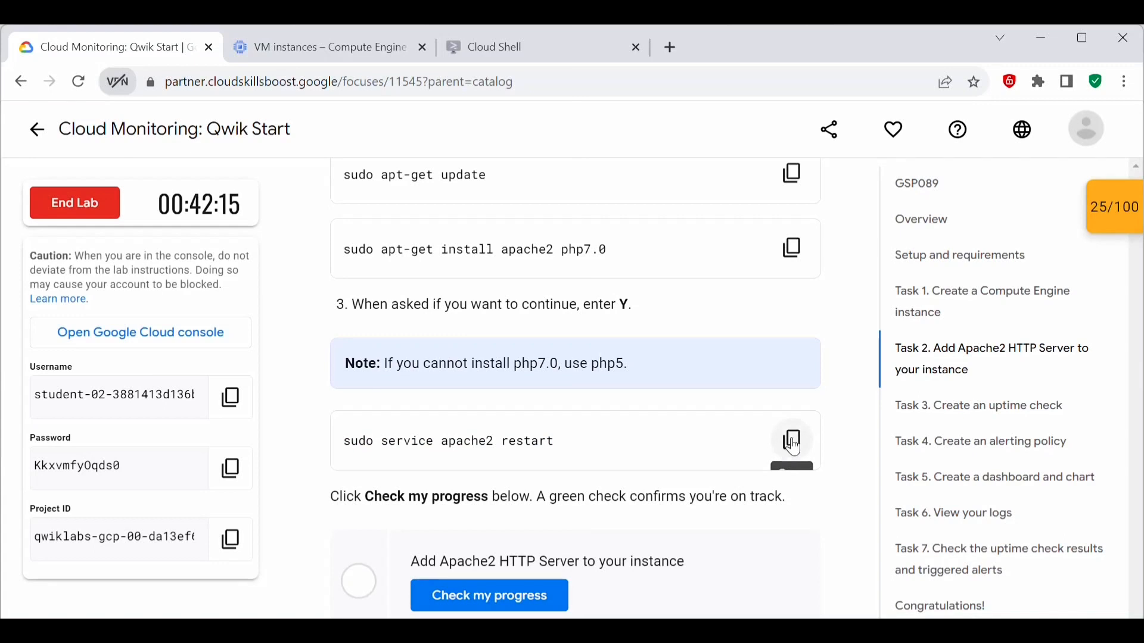
click(794, 448)
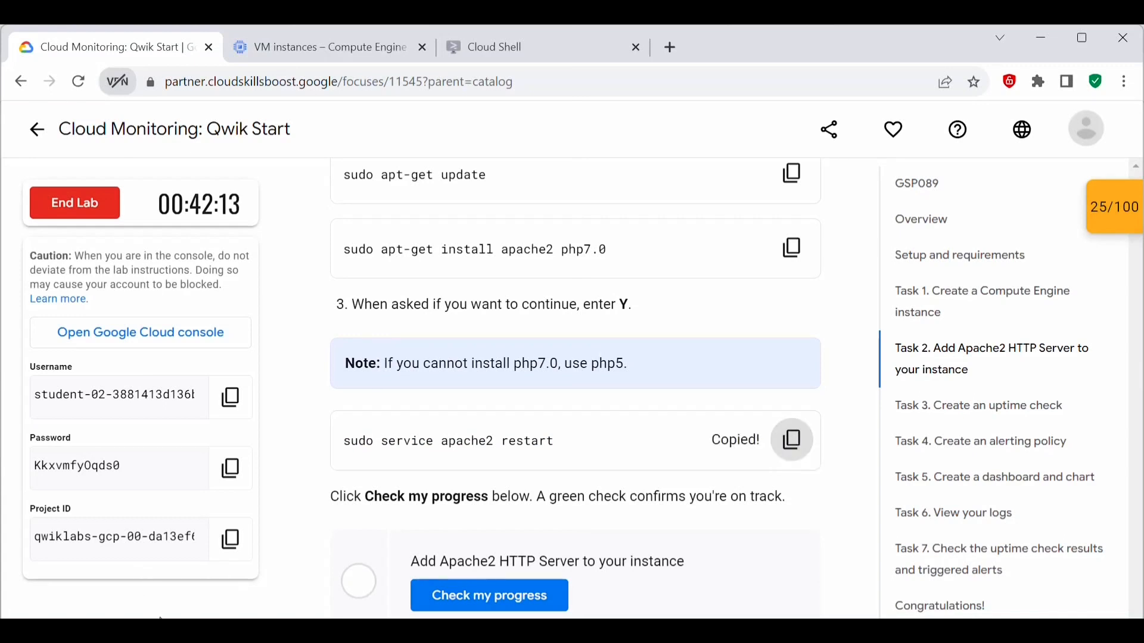
mouse_move(158, 619)
click(255, 560)
key(ctrl+v)
key(Return)
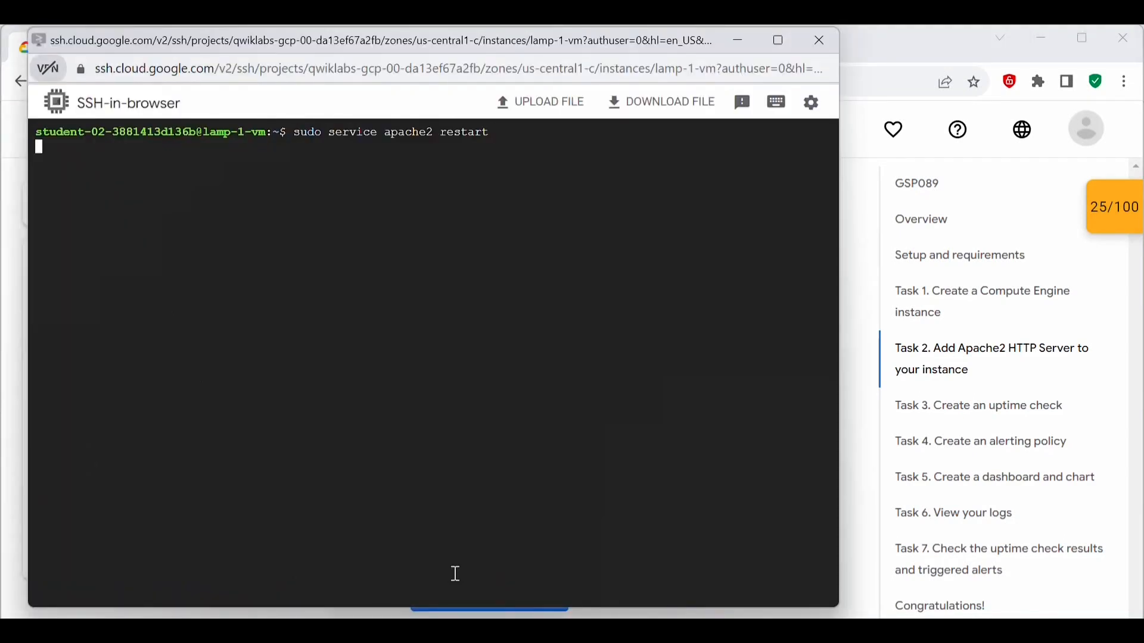
Step: Run sudo service apache2 status by editing the previous command, and examine the service's active state in the output
key(Up)
key(BackSpace)
key(BackSpace)
key(BackSpace)
key(BackSpace)
key(BackSpace)
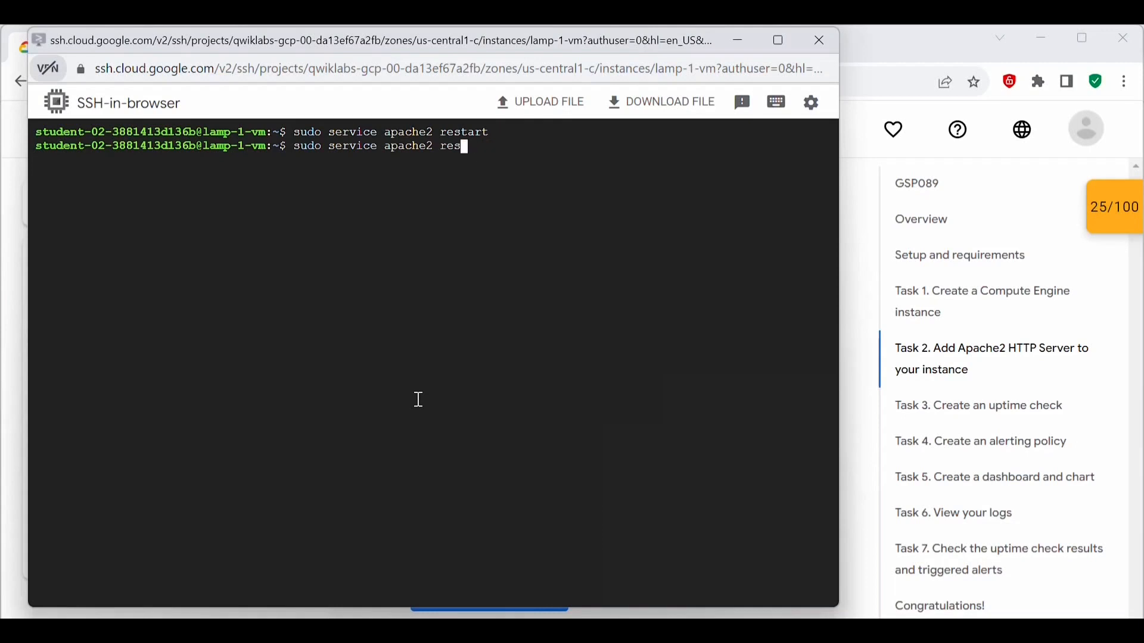
text(status)
key(Return)
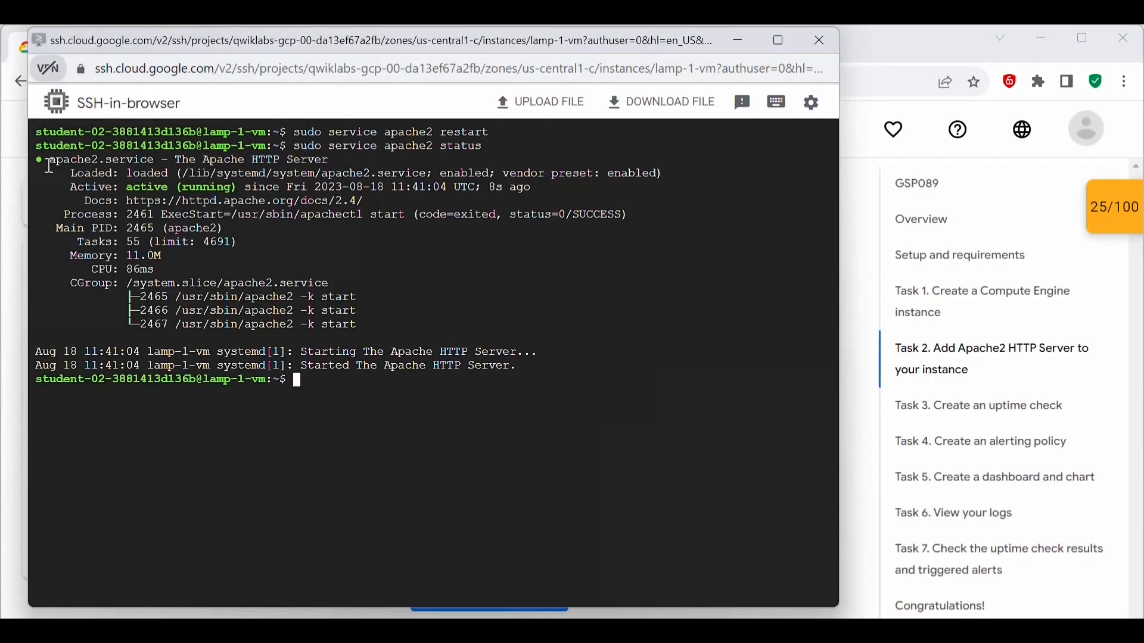
drag(39, 159, 235, 190)
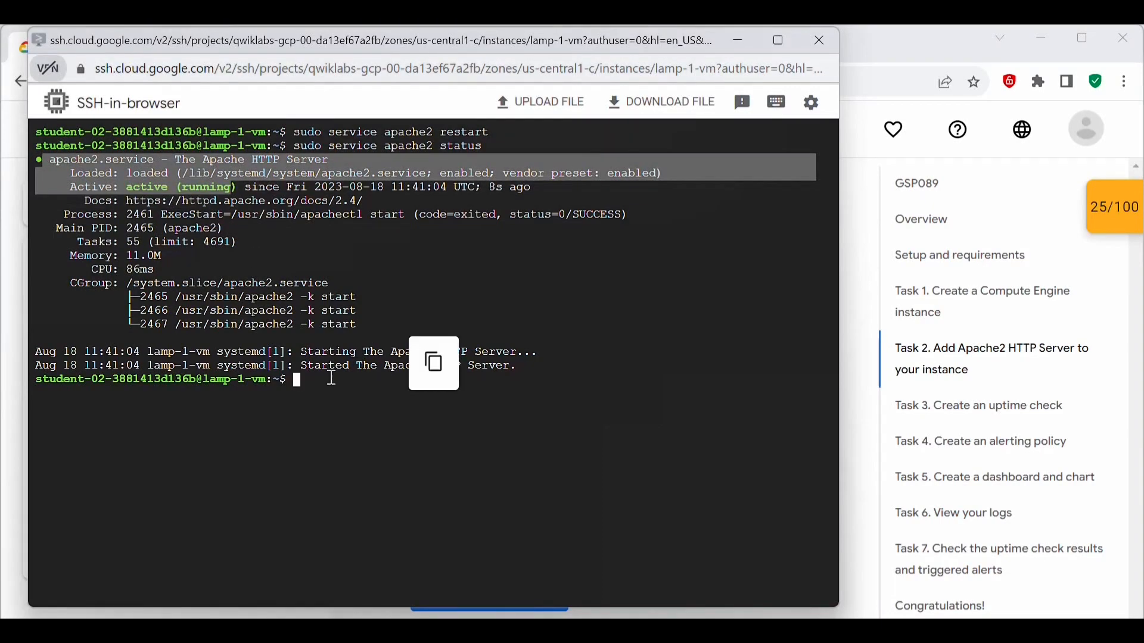
click(330, 388)
Step: Return to the lab page and check the progress of the "Add Apache2 HTTP Server to your instance" task
key(alt+Tab)
scroll(526, 479, down, 2)
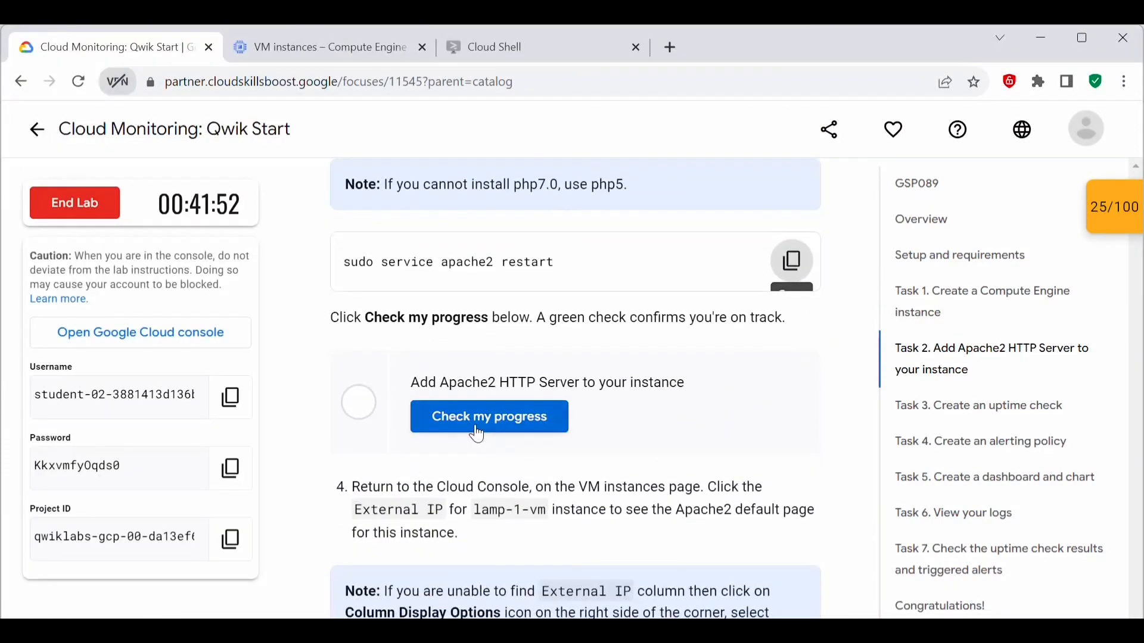
click(478, 434)
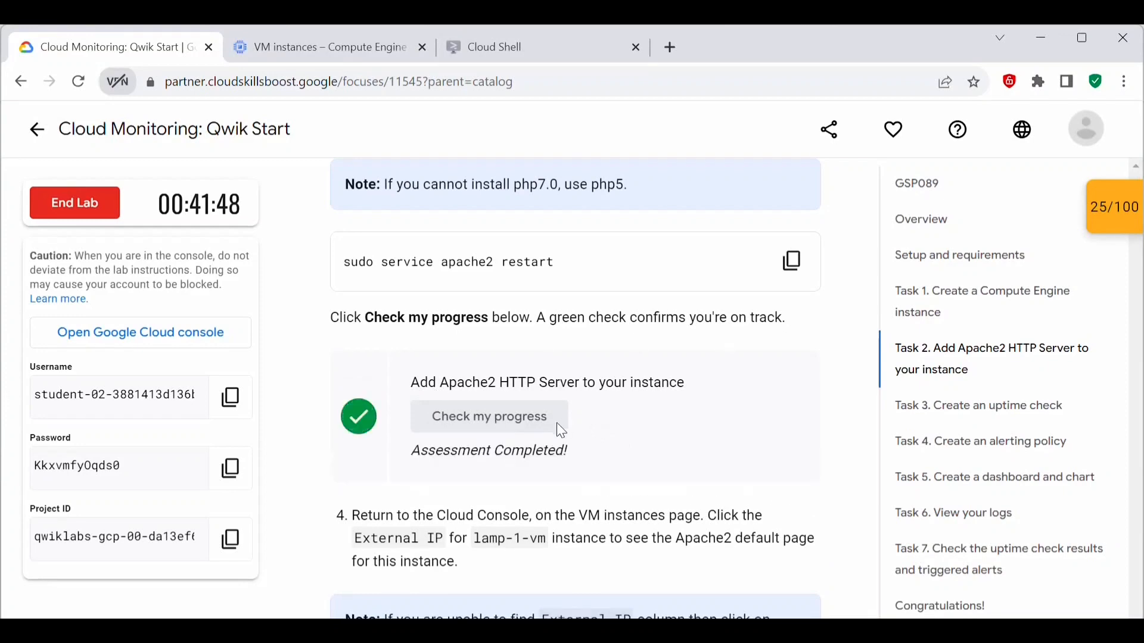
Step: Open the external IP of lamp-1-vm from the VM instances page and look over the Apache2 default page
scroll(510, 413, down, 4)
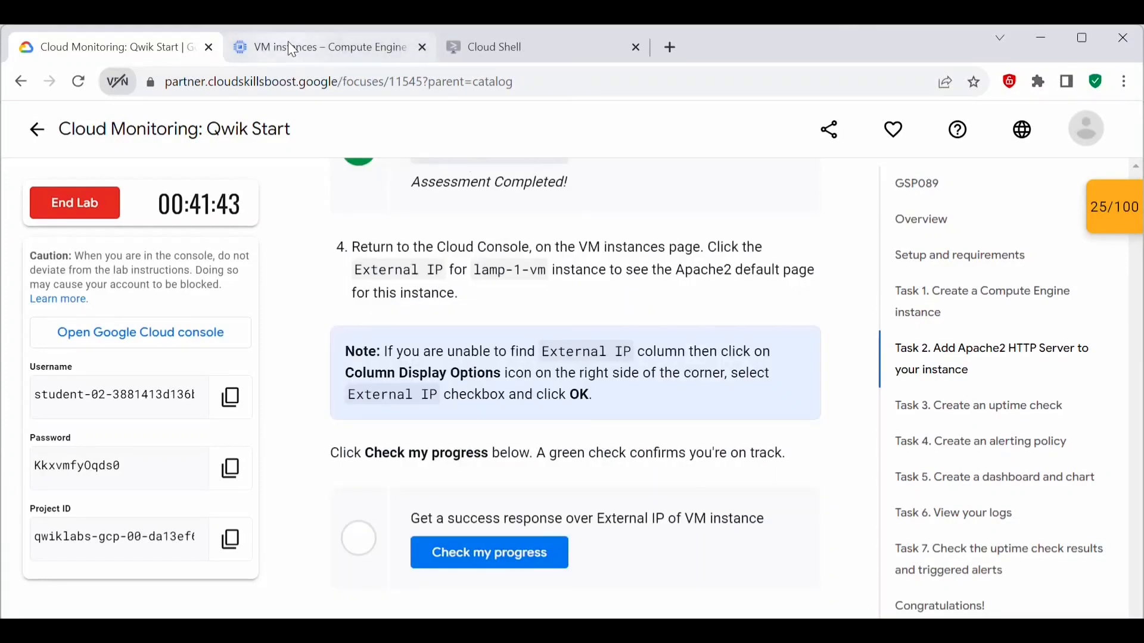
click(292, 48)
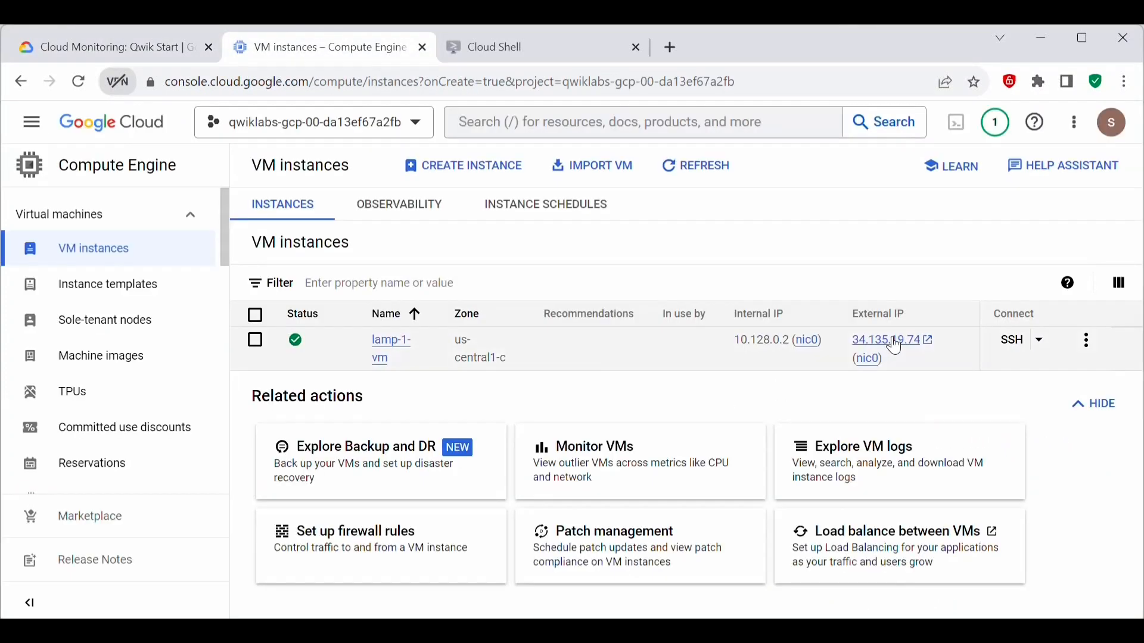
click(870, 343)
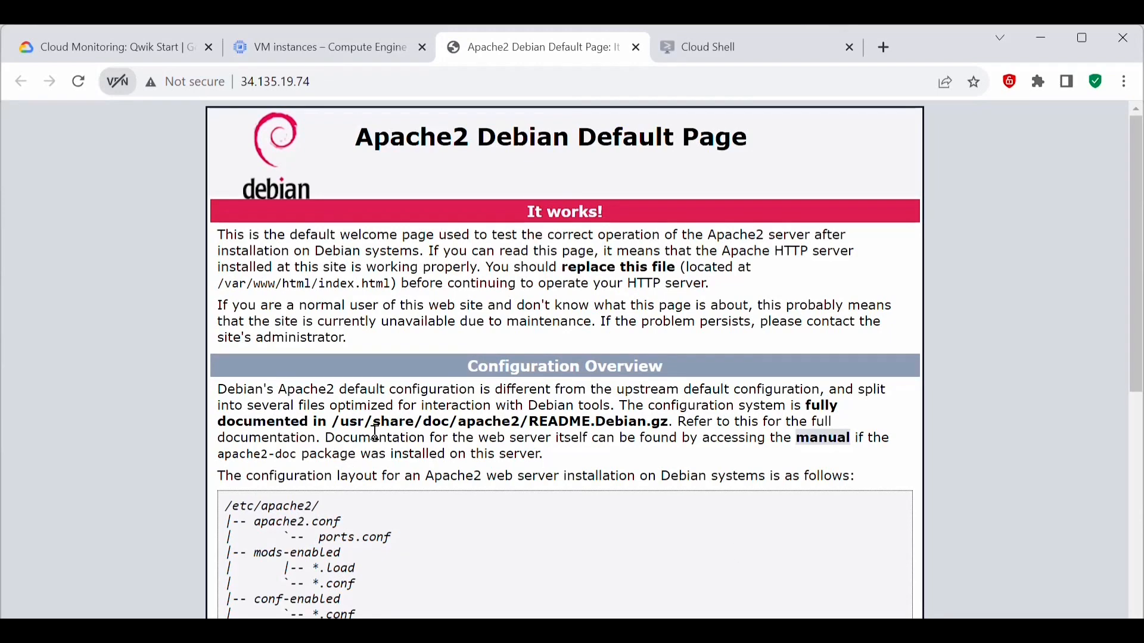
scroll(376, 433, down, 5)
scroll(755, 194, up, 5)
Step: Return to the lab page and check the progress of the "Get a success response over External IP of VM instance" task
click(114, 49)
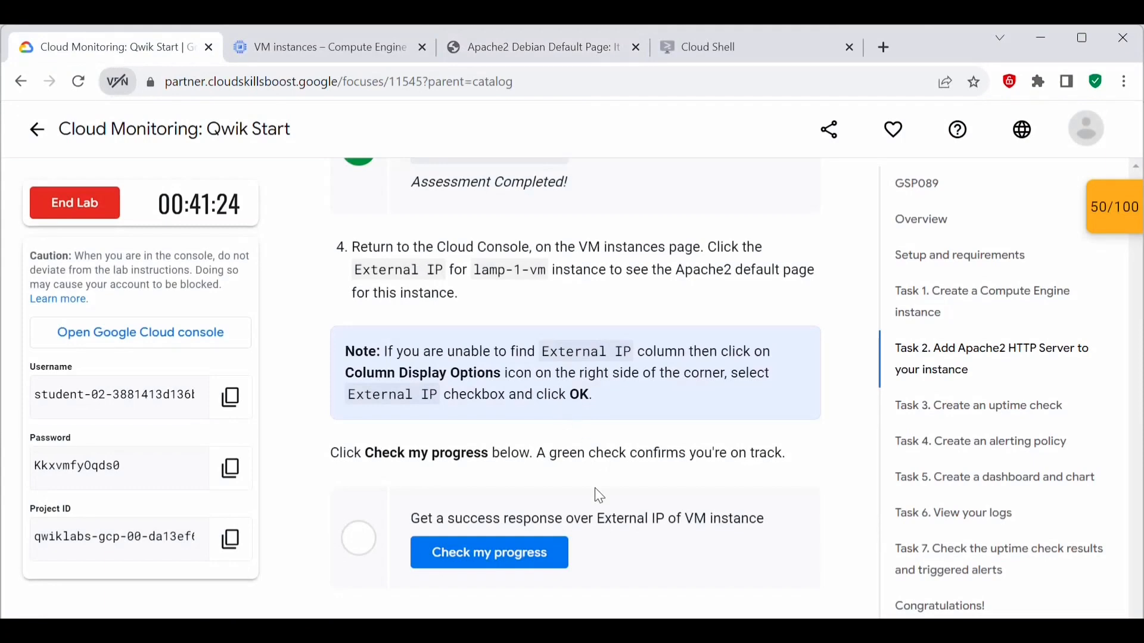
click(486, 561)
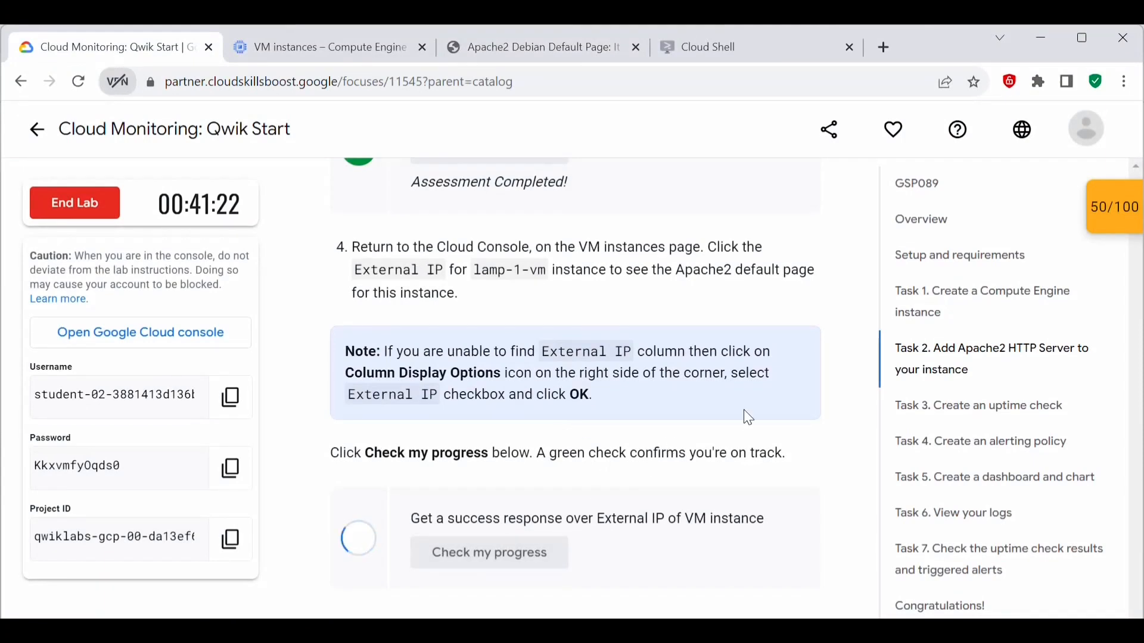
scroll(616, 536, down, 9)
scroll(616, 536, up, 2)
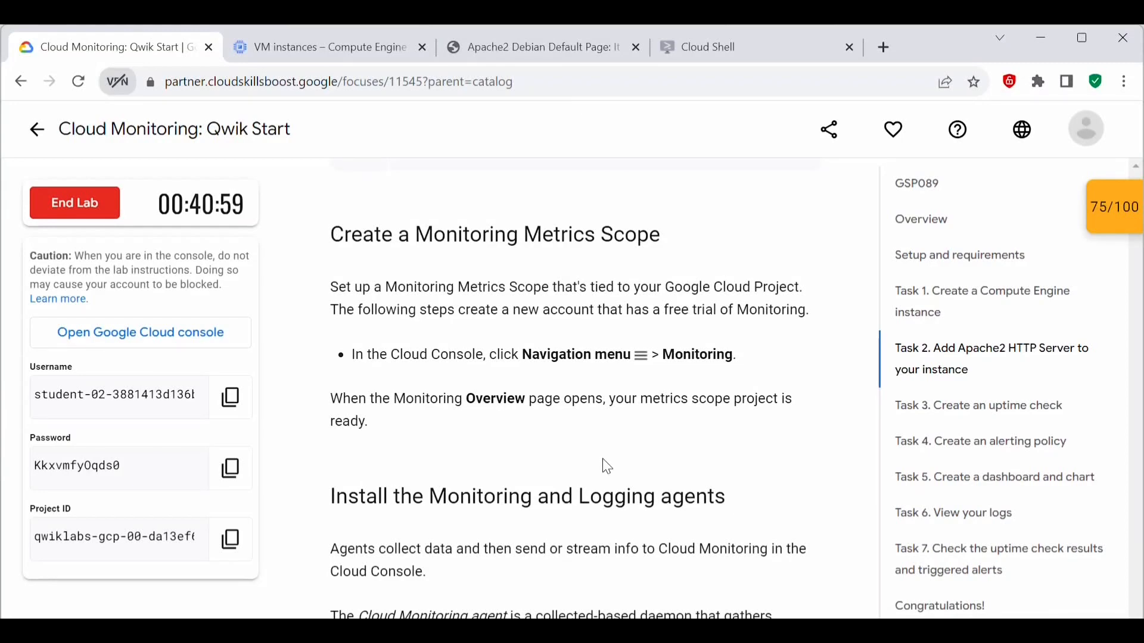
Step: Close the Apache2 default page and open the Monitoring overview by searching the Cloud console for "monitoring"
click(507, 47)
key(ctrl+w)
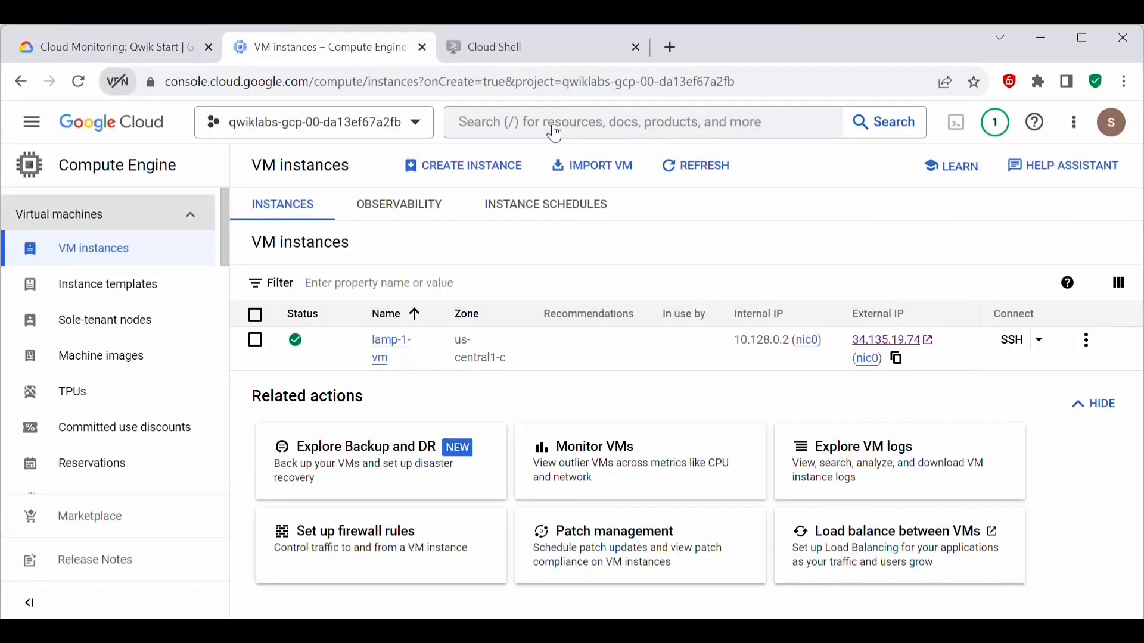
click(551, 119)
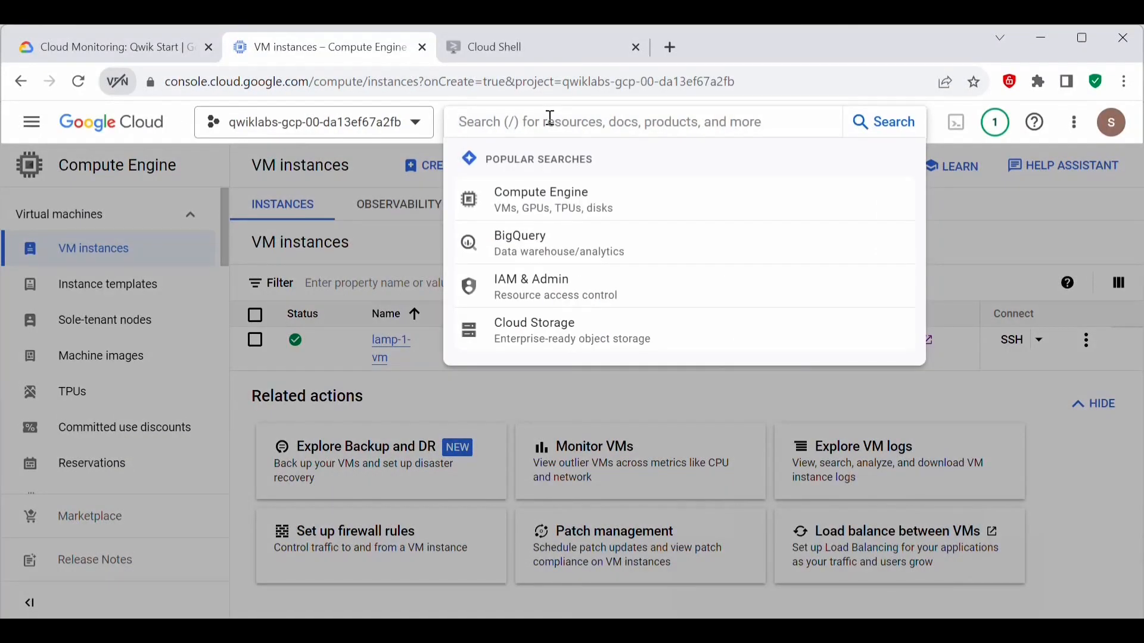
text(monitoring)
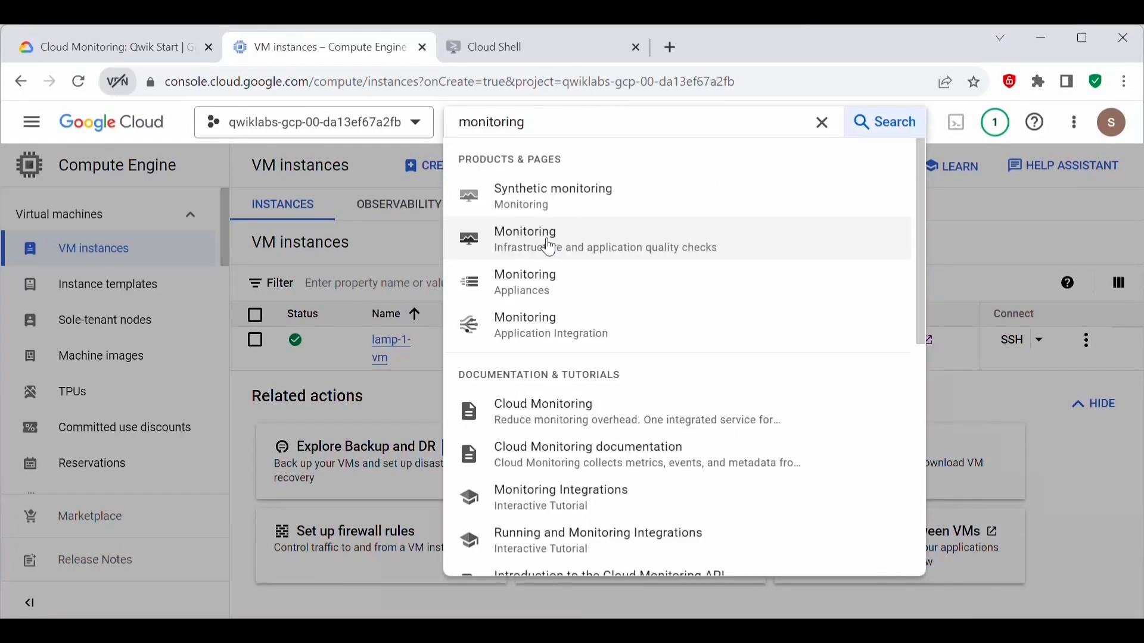
click(549, 245)
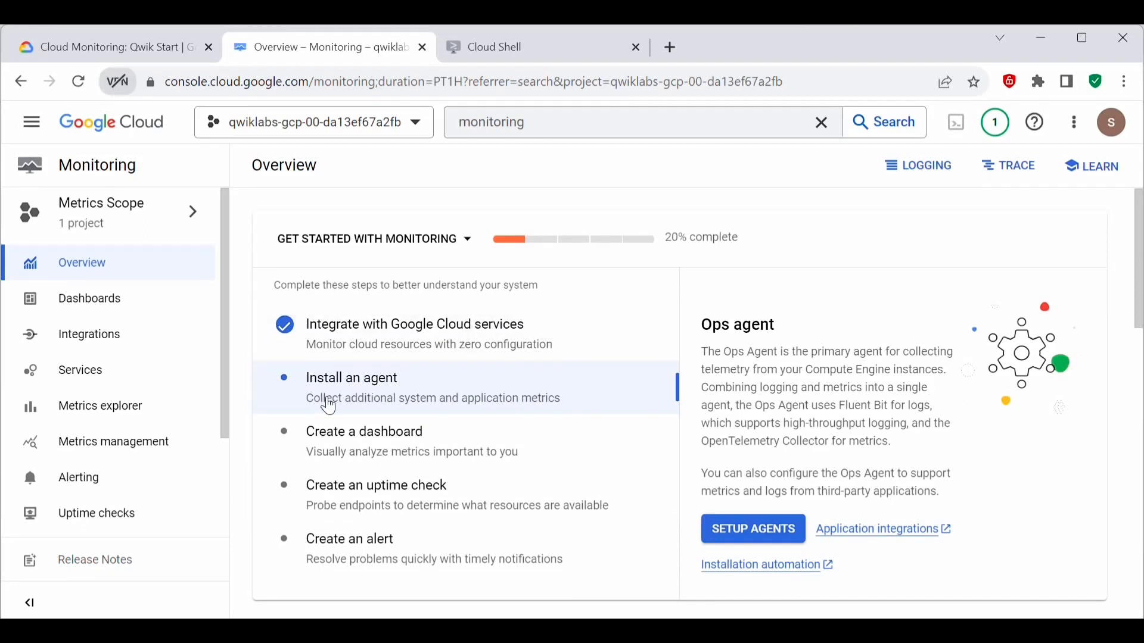
Step: Examine the dashboard, uptime check and alert entries in the Monitoring getting-started list
click(428, 446)
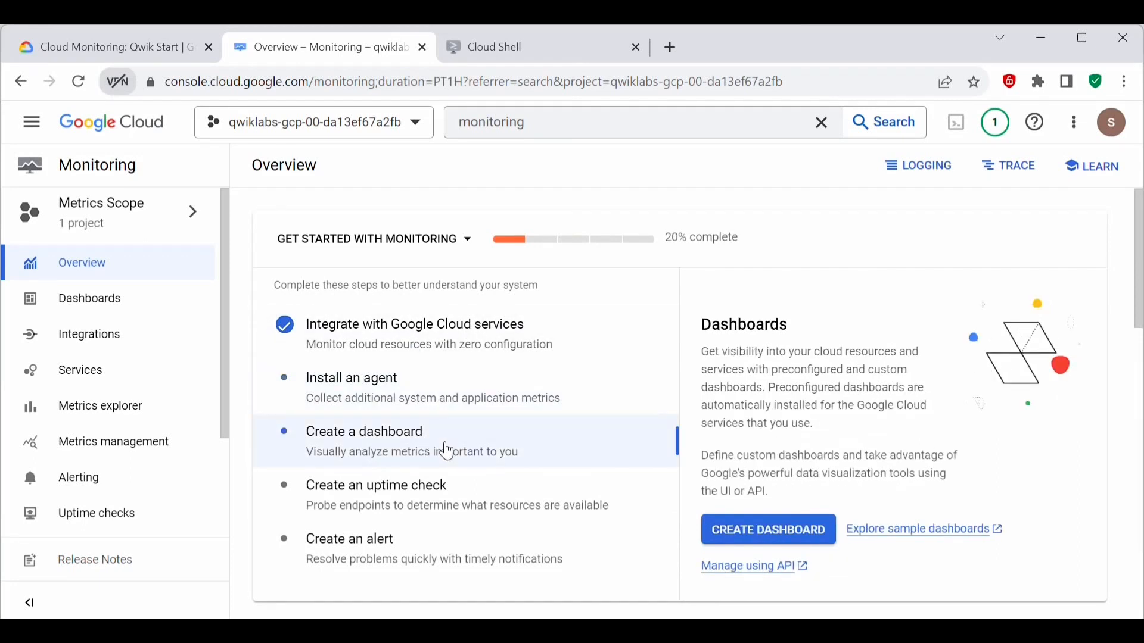
click(396, 497)
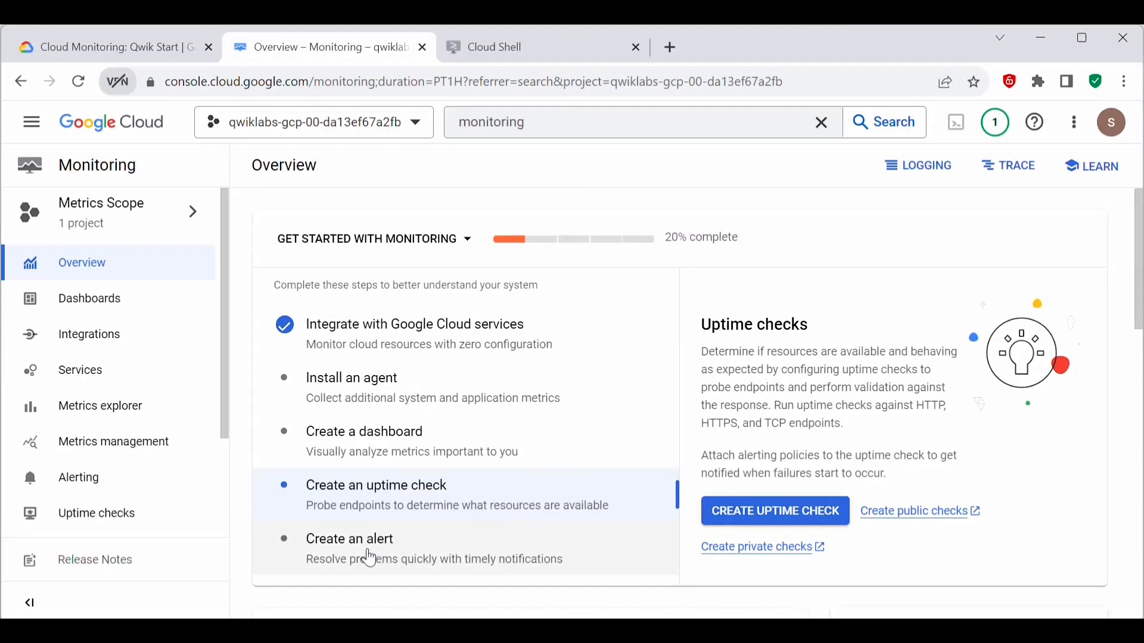
click(370, 558)
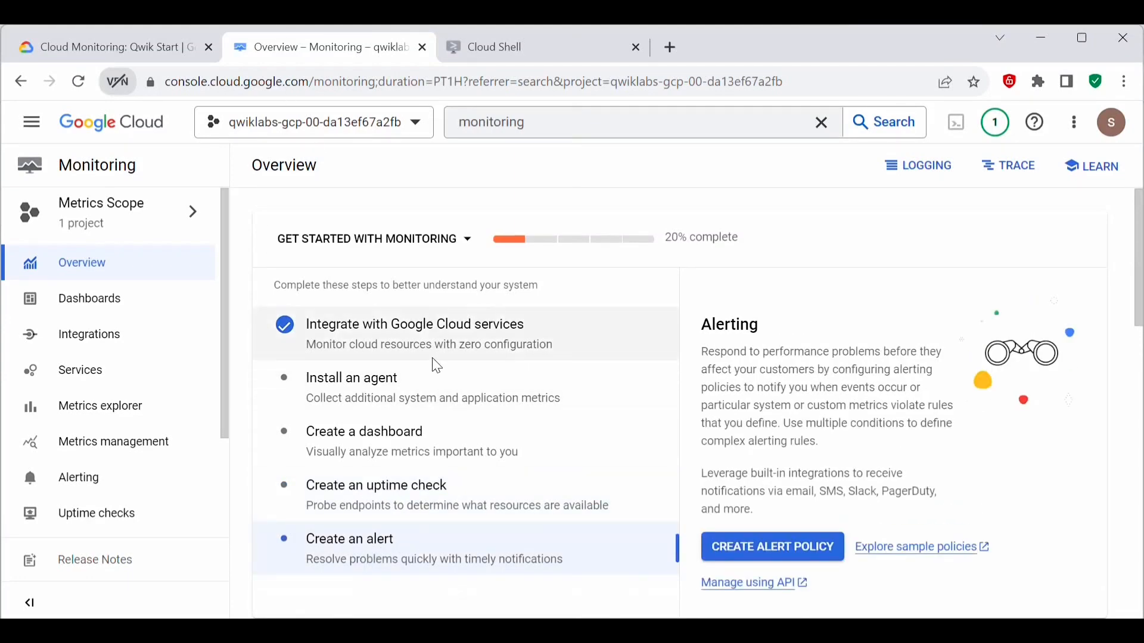
click(99, 50)
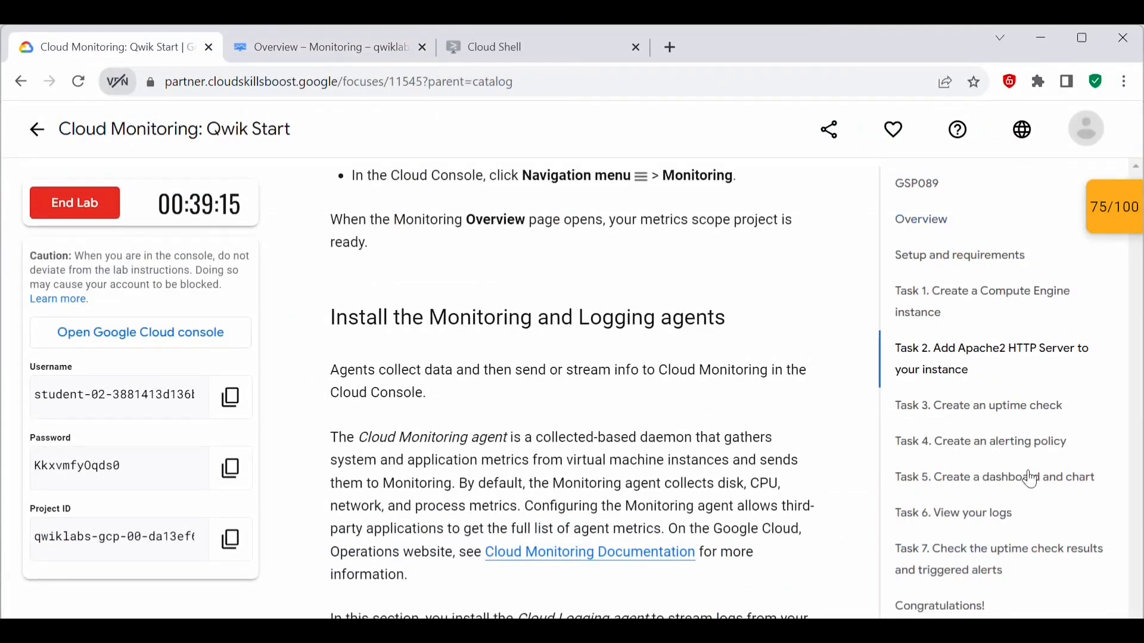
scroll(542, 477, down, 2)
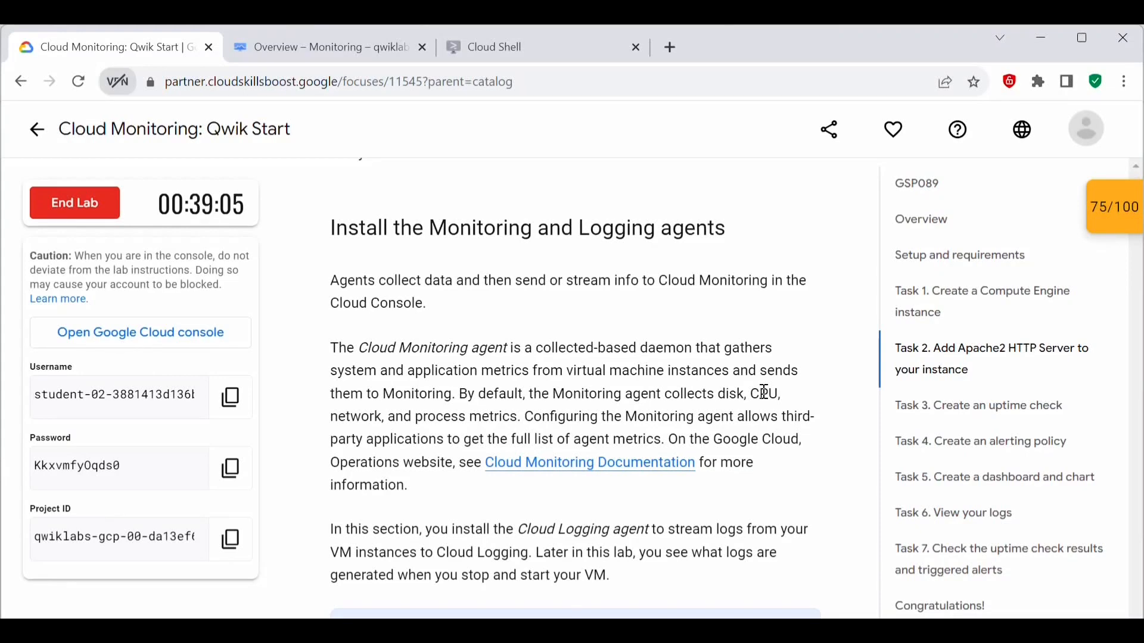
scroll(669, 430, down, 2)
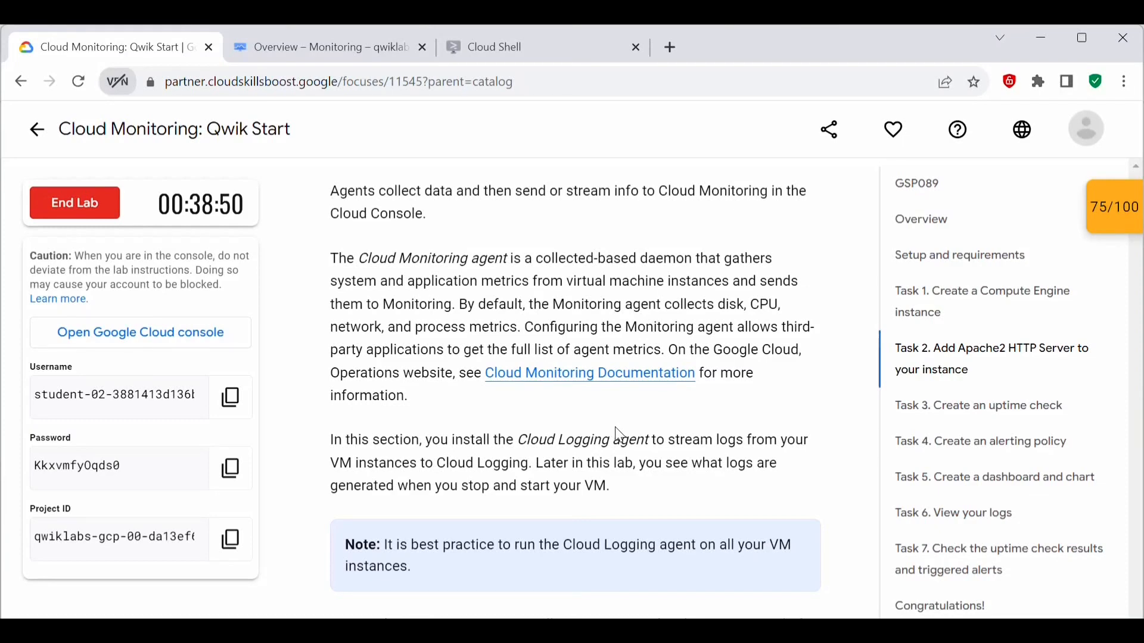
scroll(620, 435, down, 5)
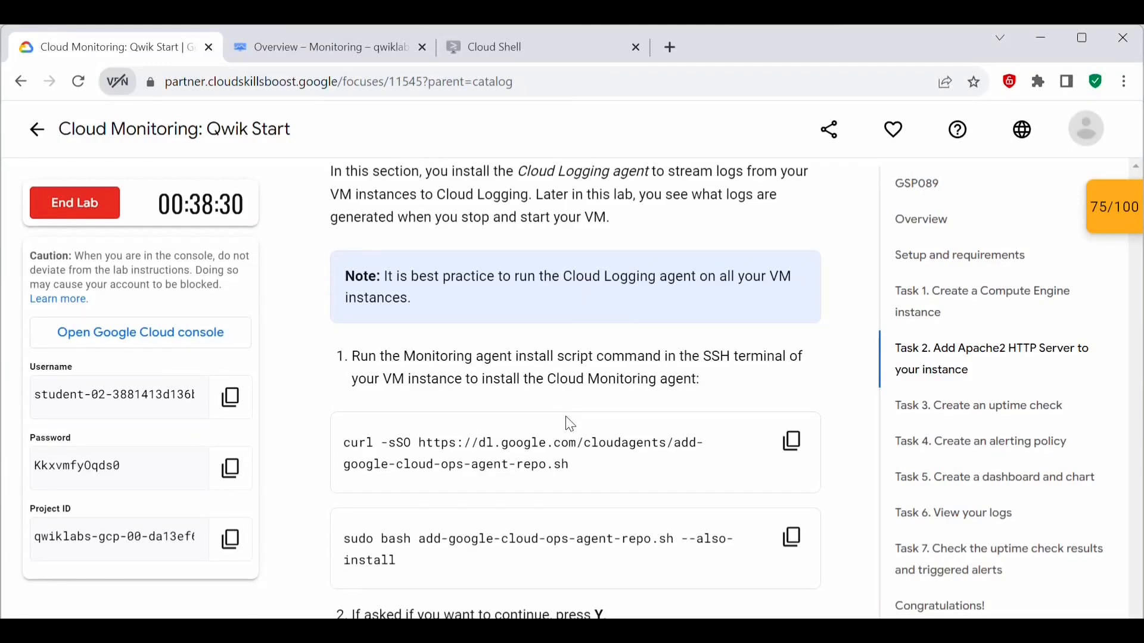
scroll(584, 412, down, 2)
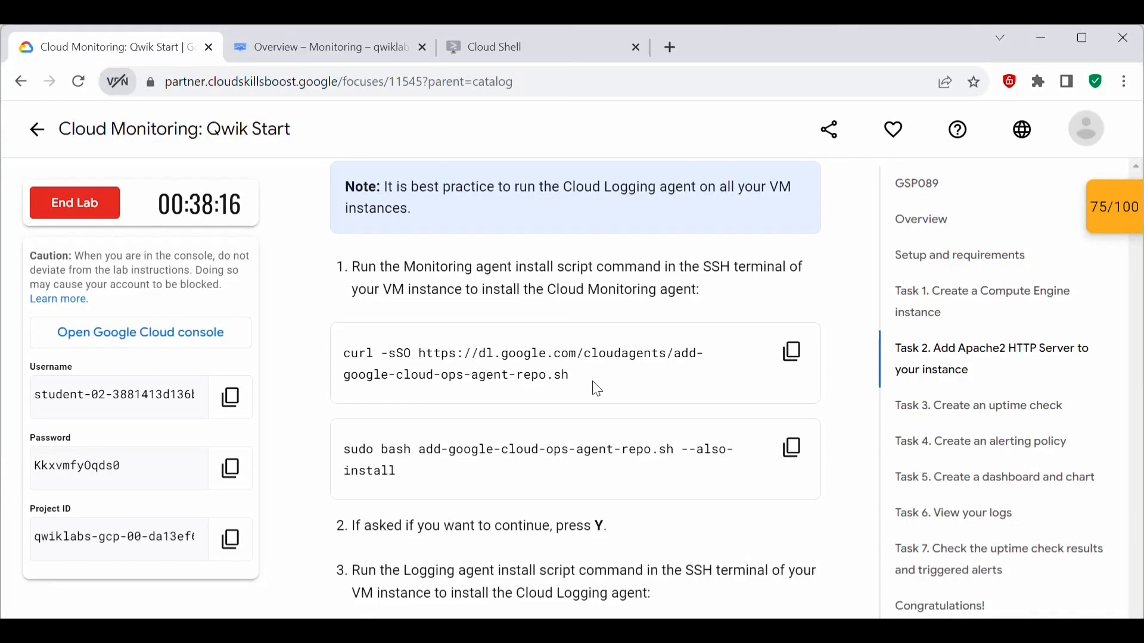
drag(340, 353, 638, 368)
click(573, 389)
drag(344, 353, 619, 383)
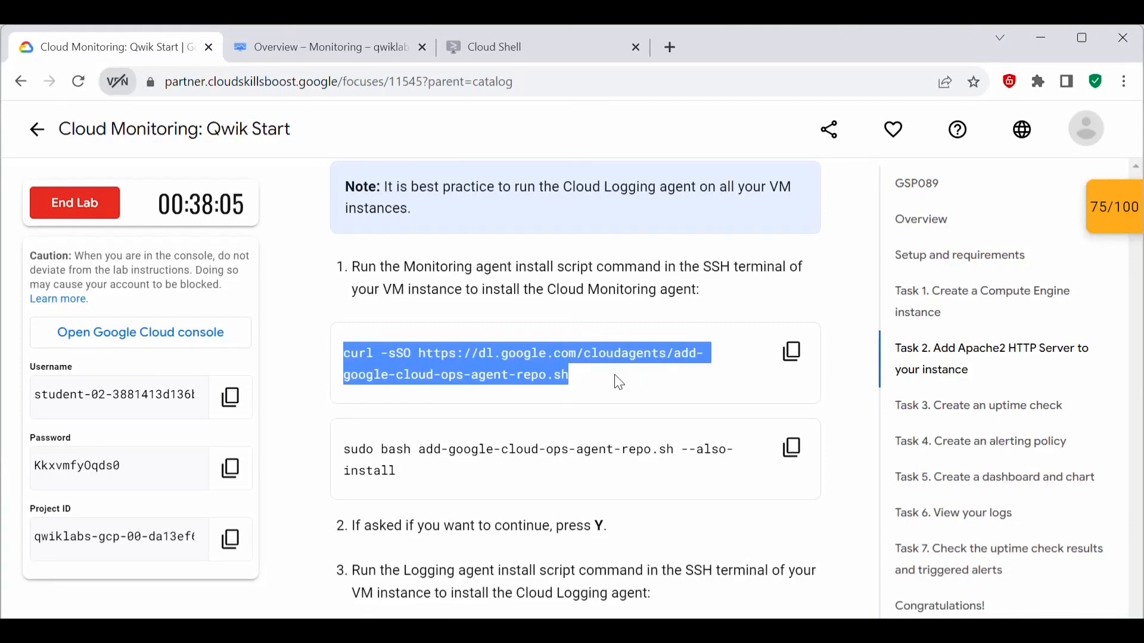
click(793, 352)
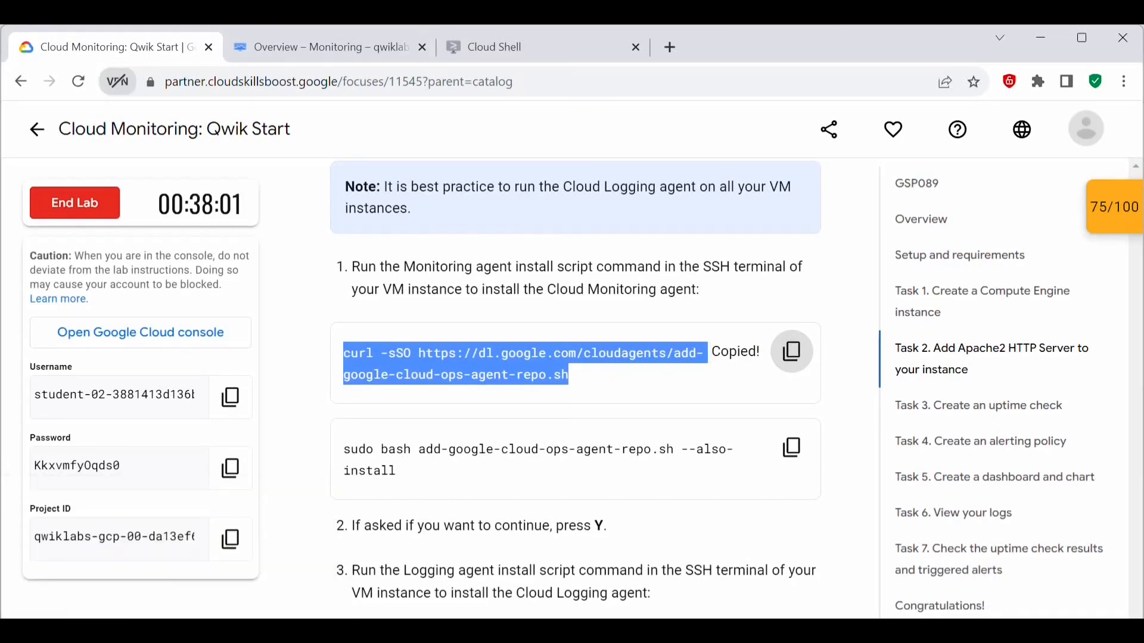
key(alt+Tab)
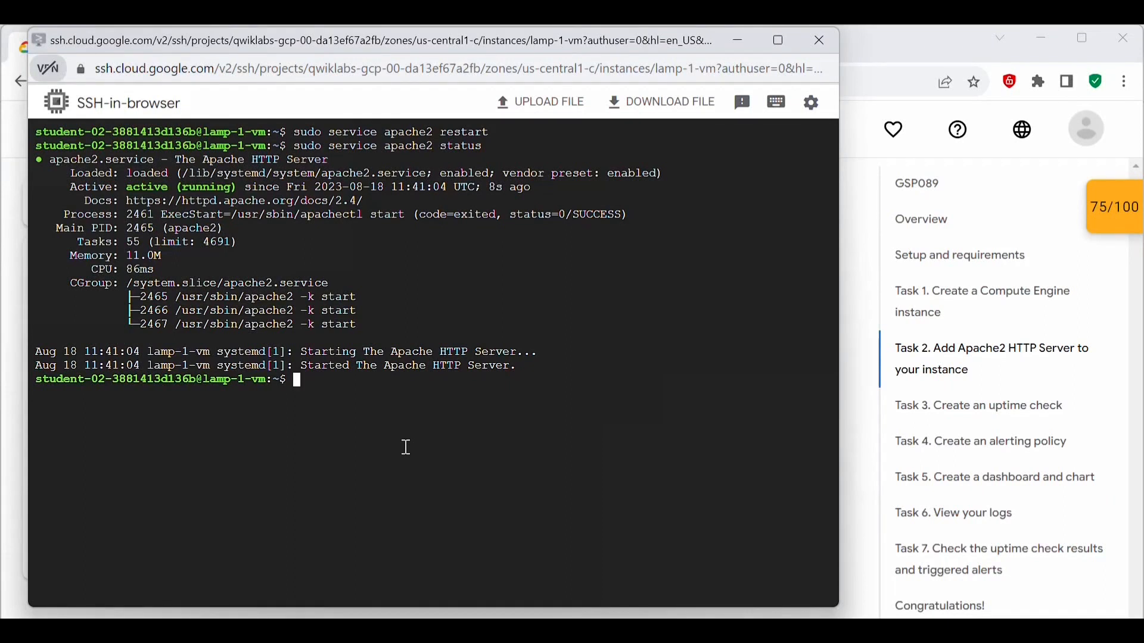
key(ctrl+v)
key(Return)
Step: List the home directory's files with ls and look for the downloaded add-google-cloud-ops-agent-repo.sh script
text(ls)
key(Return)
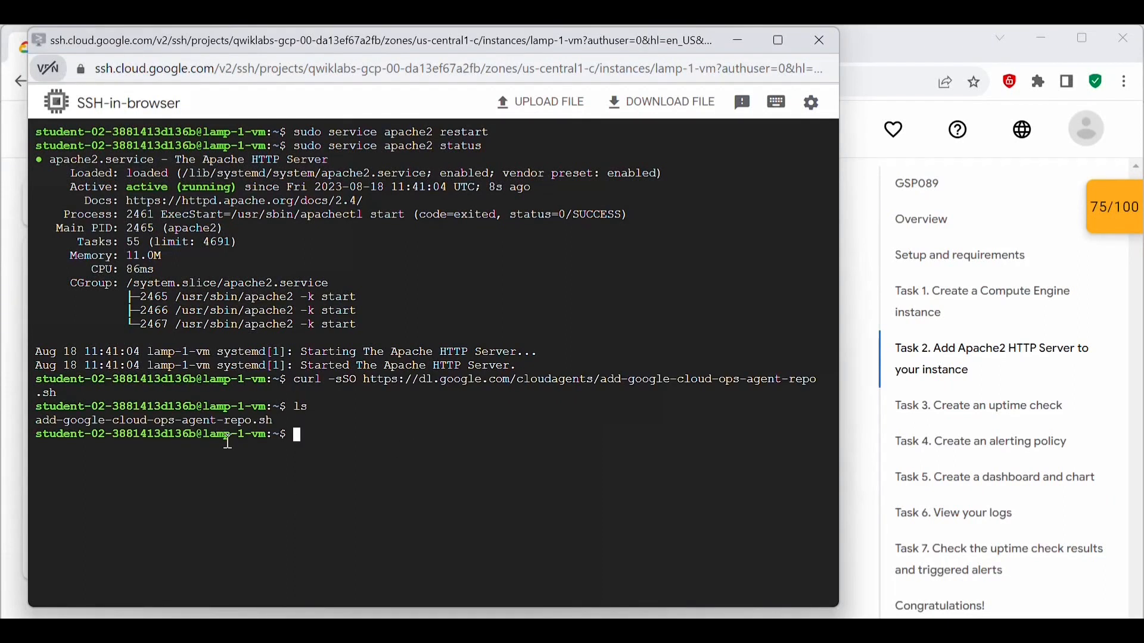
double_click(237, 421)
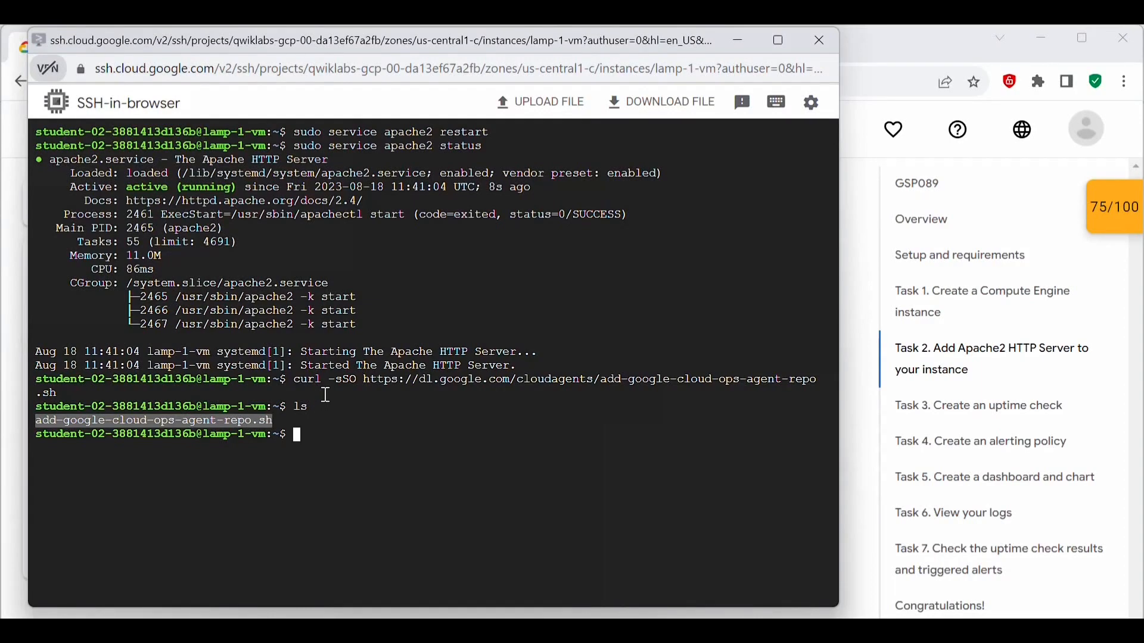
click(337, 435)
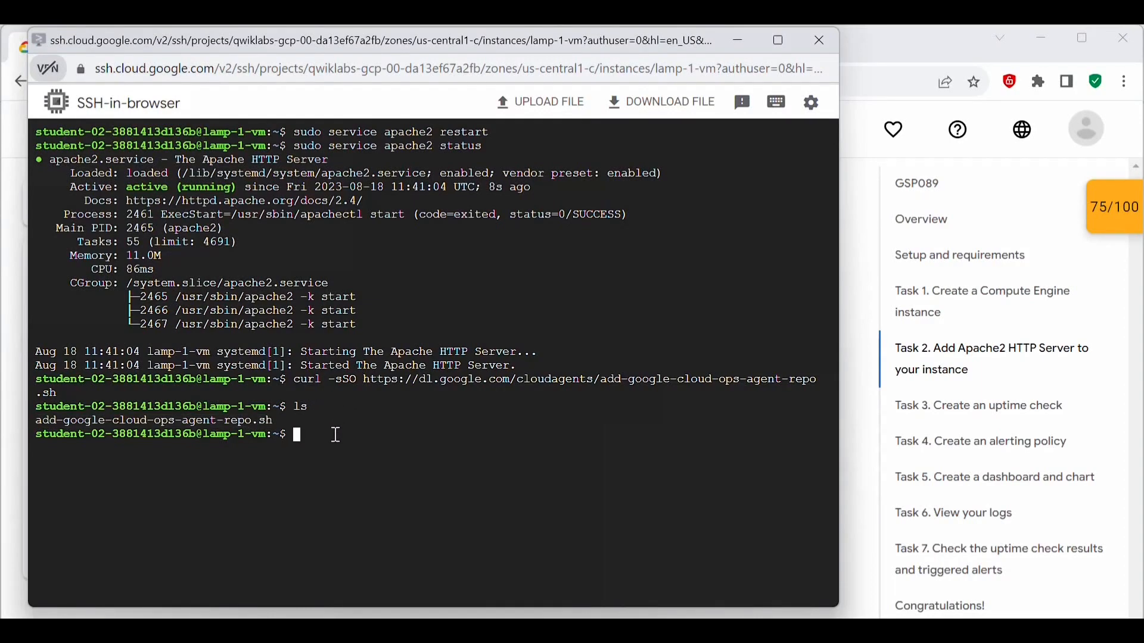
Step: Copy sudo bash add-google-cloud-ops-agent-repo.sh --also-install from the lab, run it in the SSH window, and examine the output's final line
click(206, 613)
drag(410, 388, 341, 360)
click(397, 381)
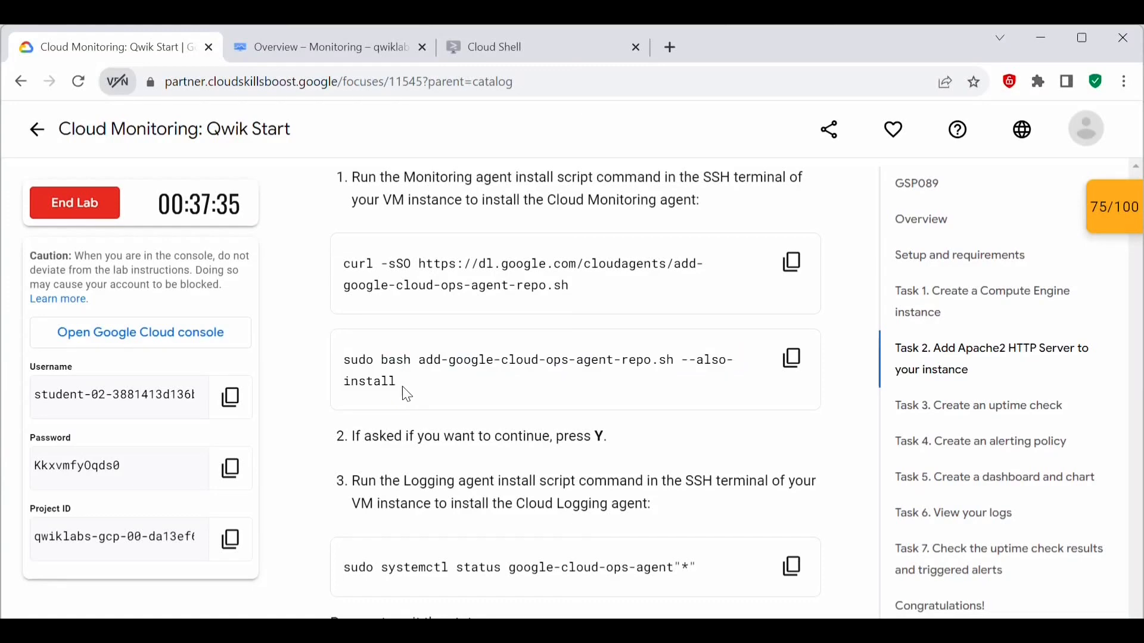
triple_click(402, 386)
click(506, 371)
click(797, 360)
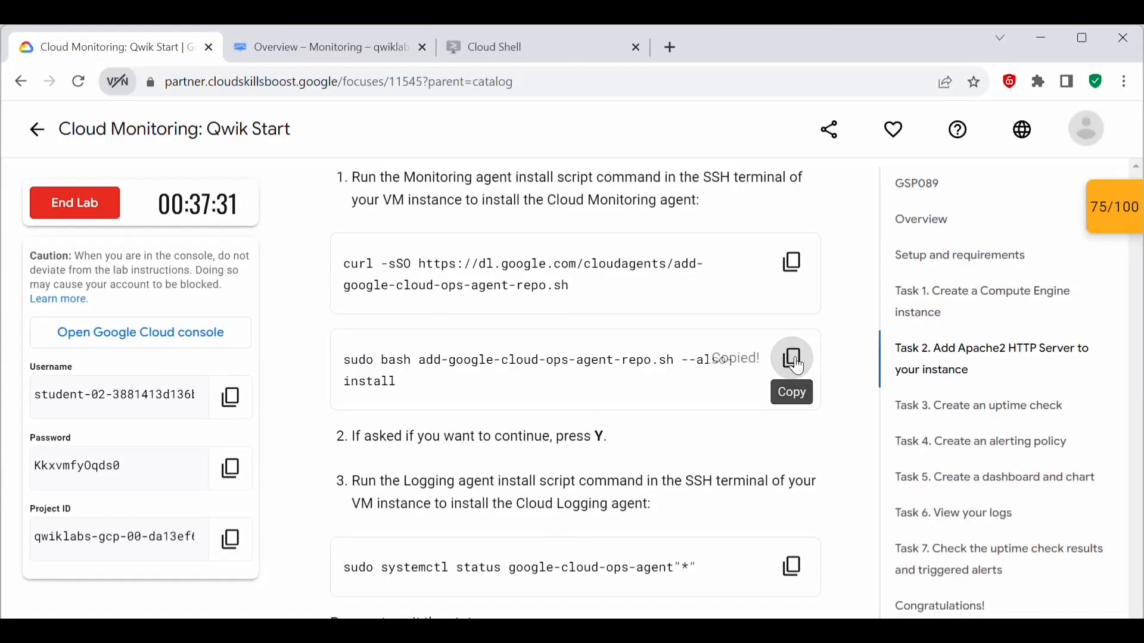
mouse_move(205, 613)
click(279, 548)
key(ctrl+v)
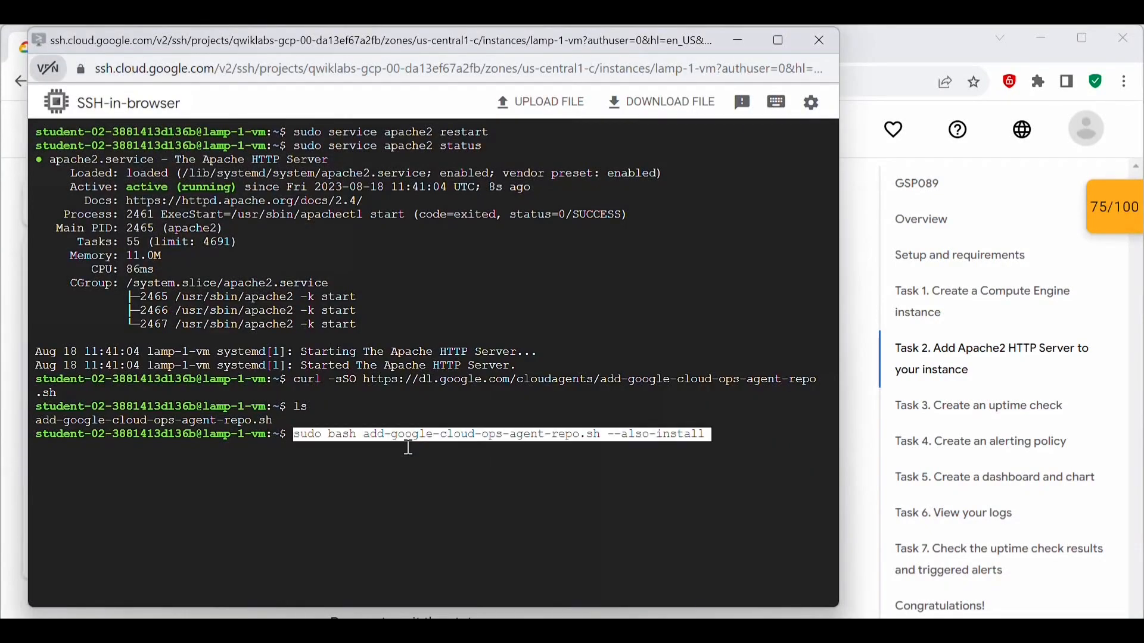
key(Return)
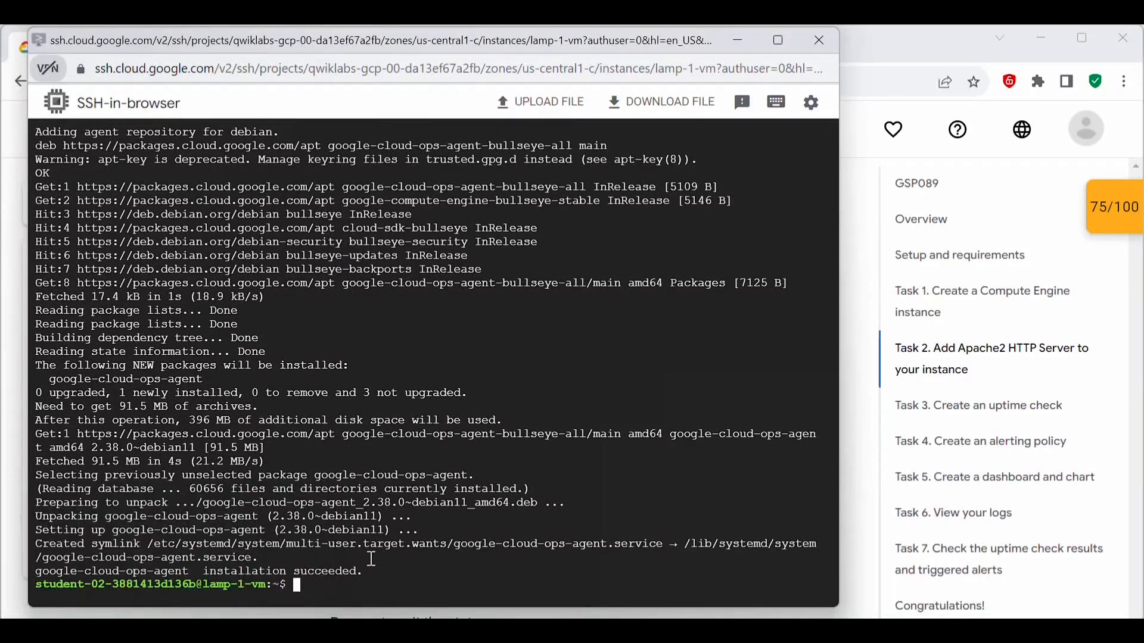
drag(377, 572, 37, 572)
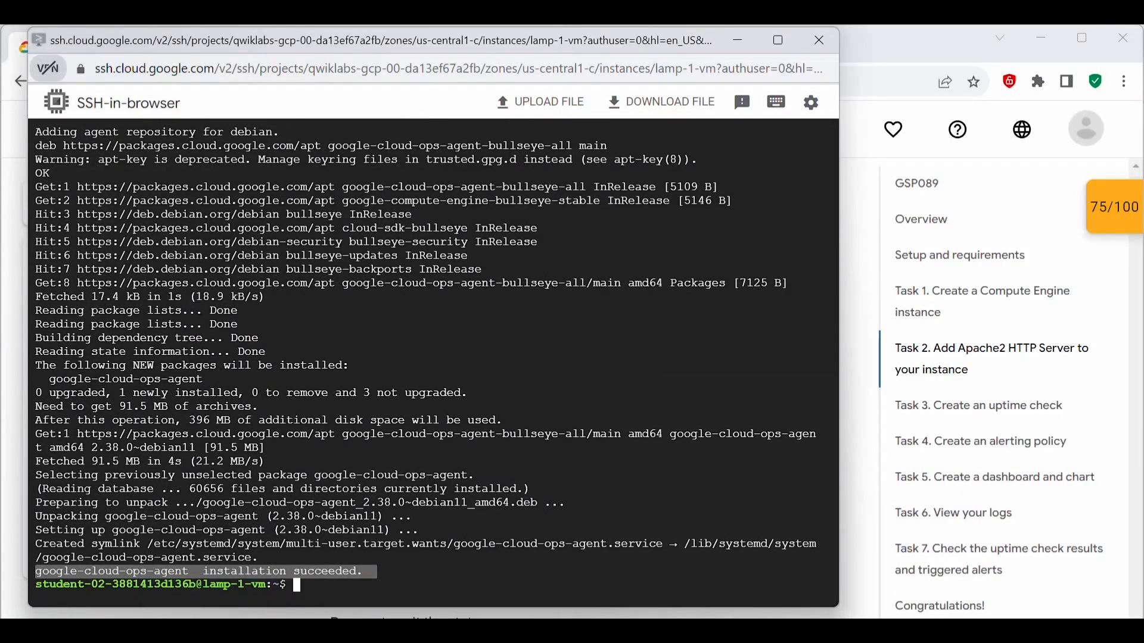
Step: Return to the lab instructions and copy the sudo systemctl status google-cloud-ops-agent"*" command
click(98, 567)
scroll(527, 476, down, 3)
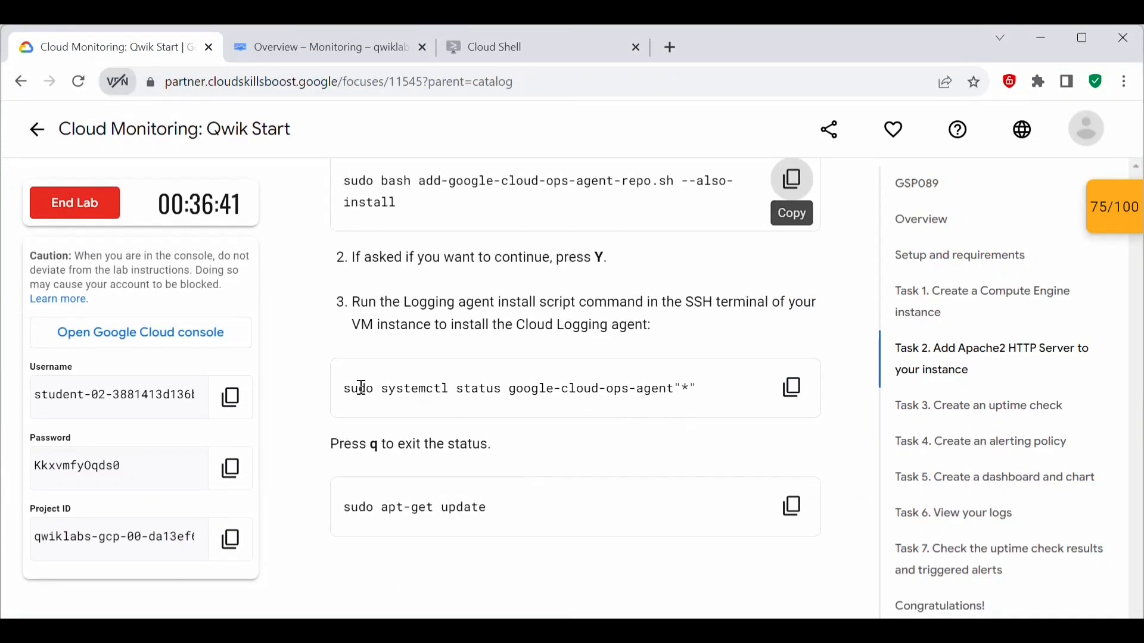
drag(346, 389, 484, 390)
click(554, 392)
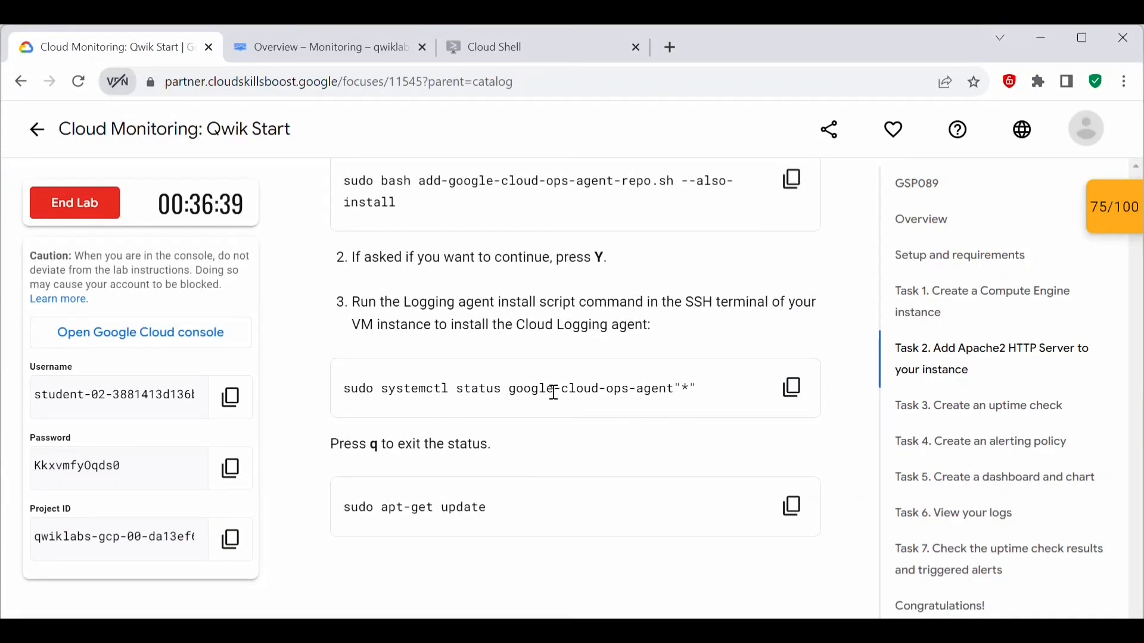
double_click(631, 390)
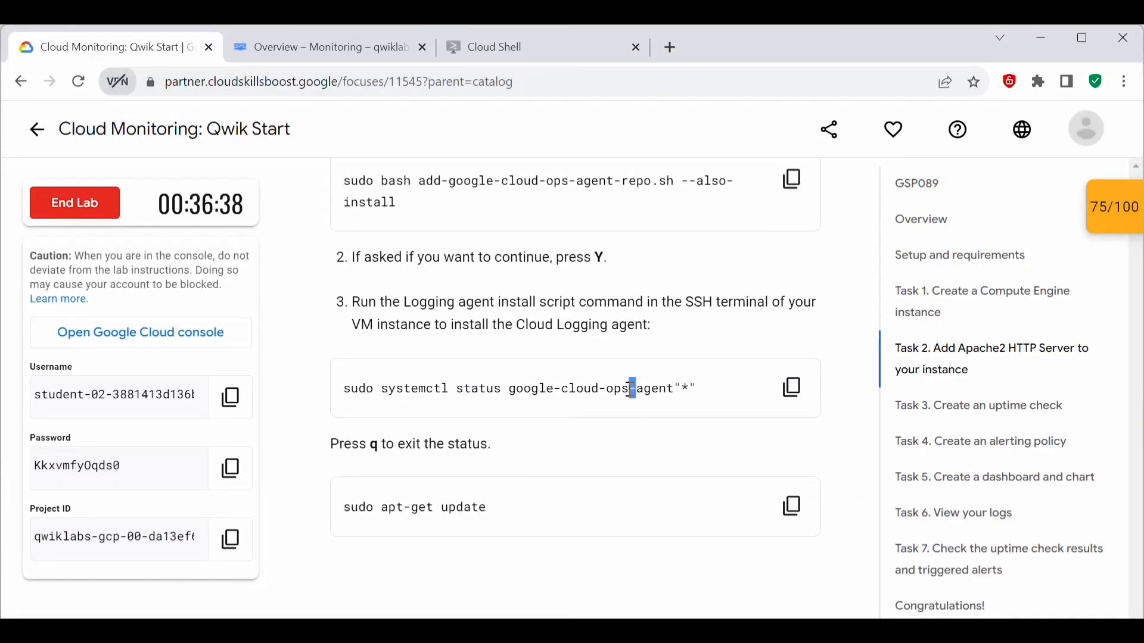
click(794, 391)
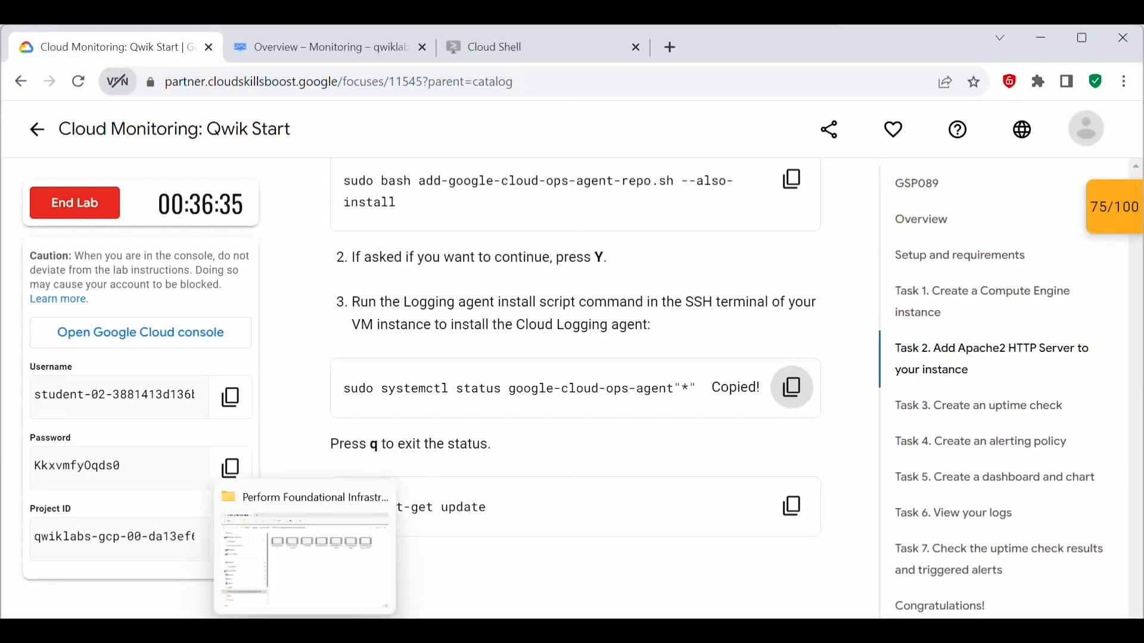
Step: Clear the SSH terminal, run the copied google-cloud-ops-agent status command, and exit the status output
click(369, 631)
text(clear)
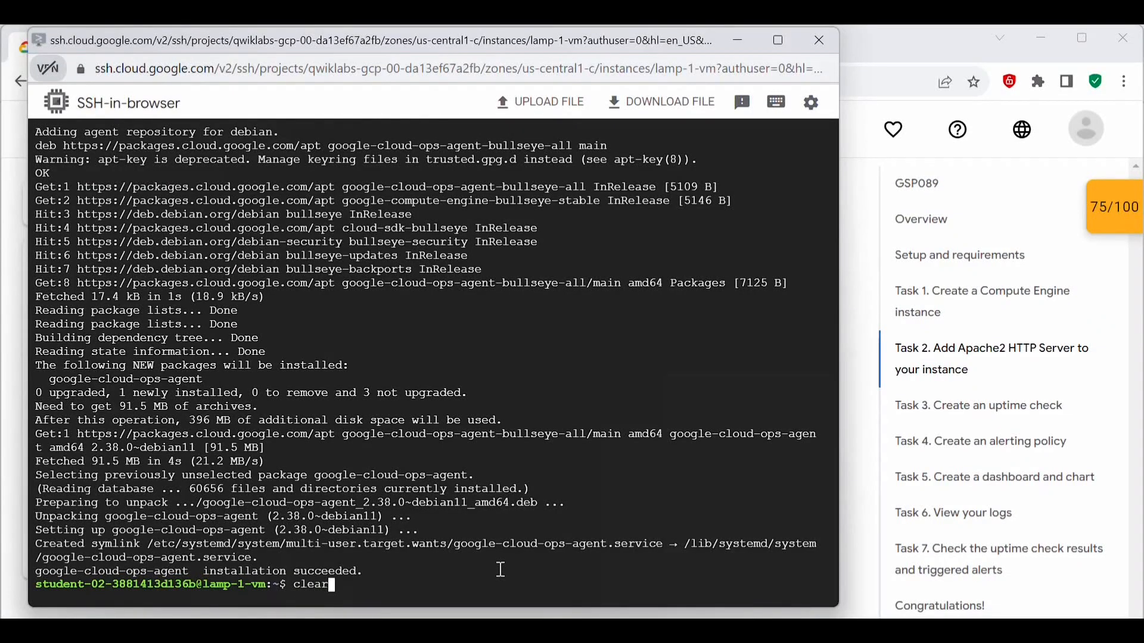
key(Return)
key(ctrl+v)
key(Return)
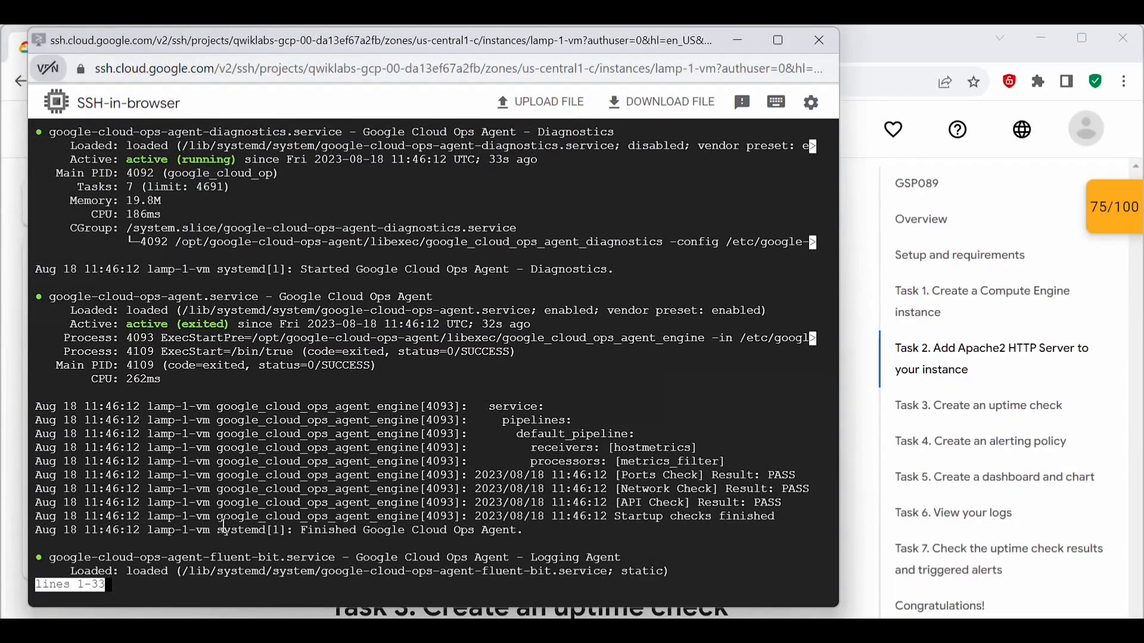
key(q)
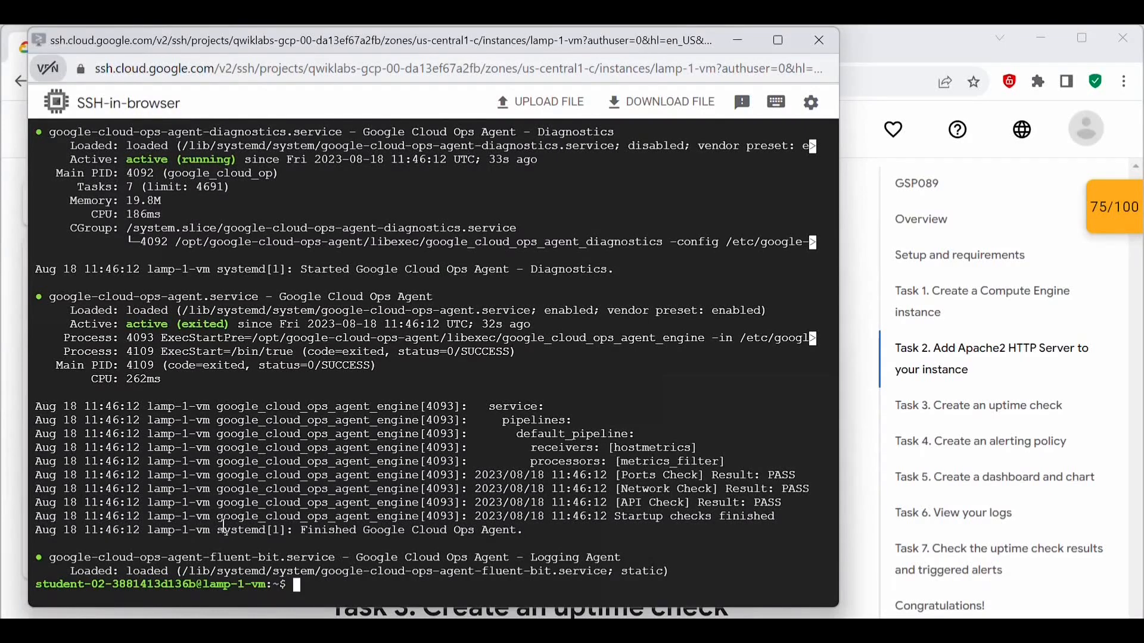
Step: Clear the SSH terminal and run the sudo apt-get update command copied from the lab instructions
text(clear)
key(Return)
key(alt+Tab)
drag(529, 429, 377, 430)
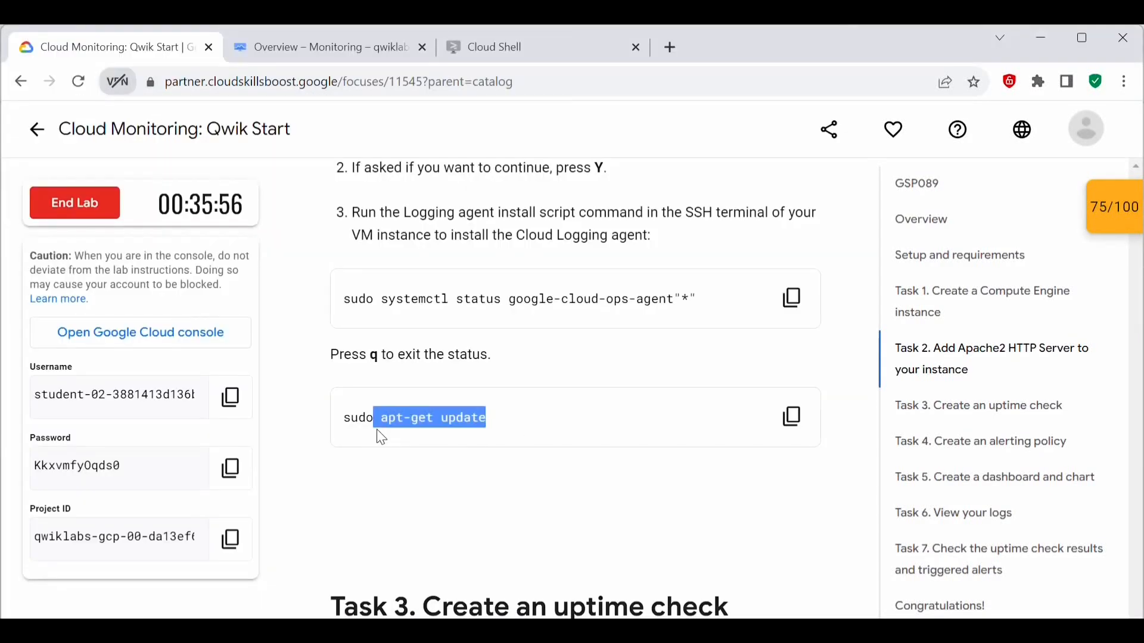
click(504, 420)
click(791, 418)
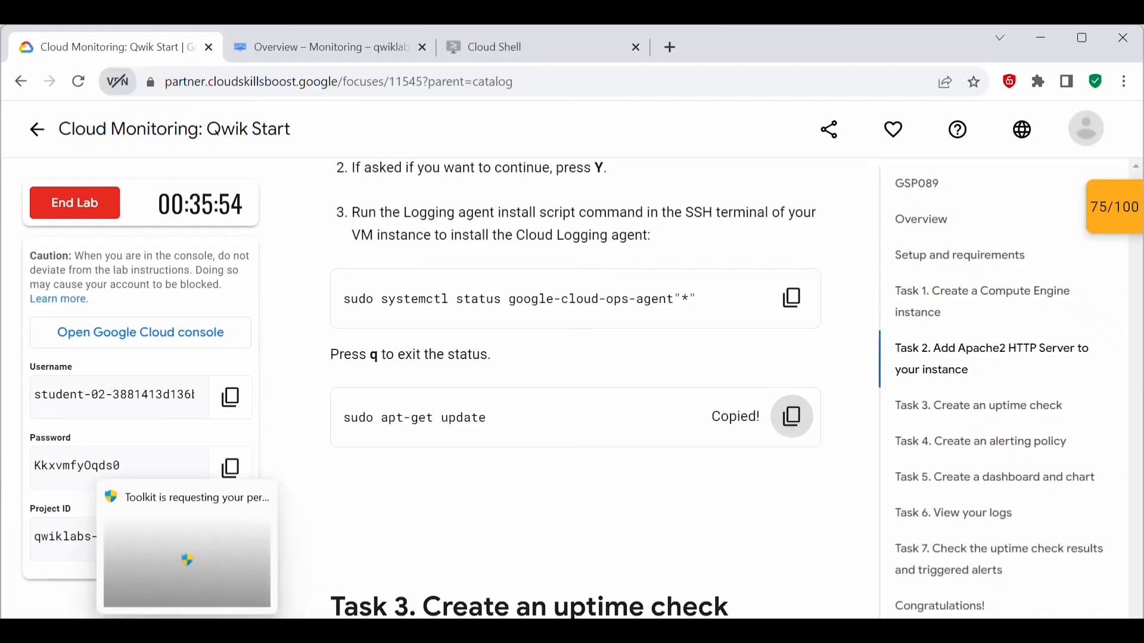
key(alt+Tab)
key(ctrl+v)
key(Return)
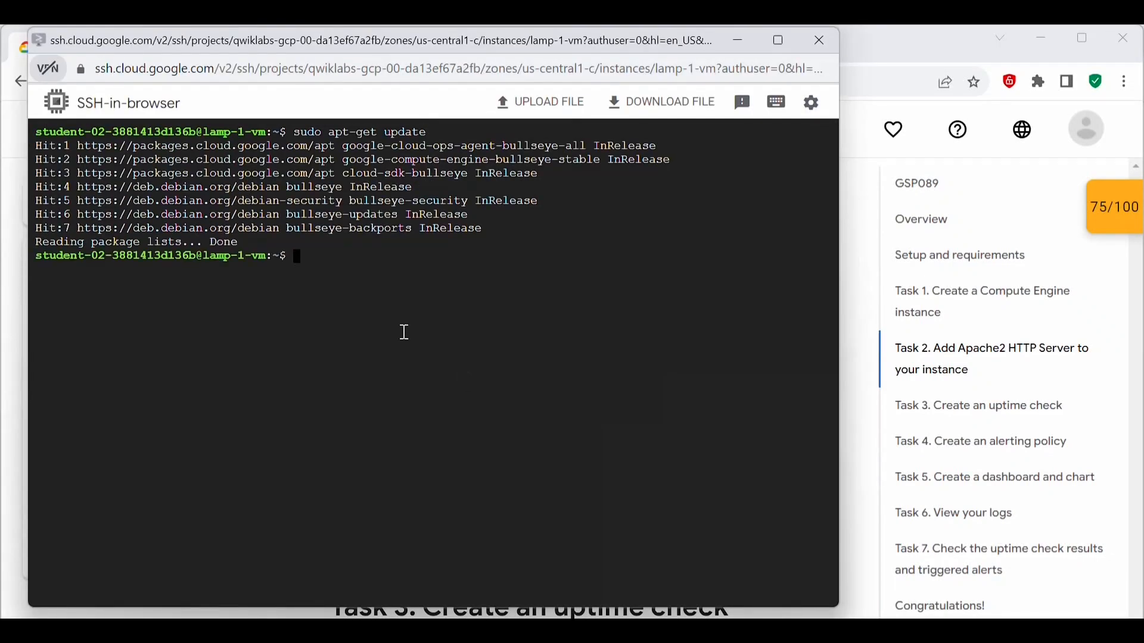
drag(245, 244, 41, 246)
click(309, 355)
Step: Return to the lab instructions and read the steps of Task 3, Create an uptime check
click(110, 629)
click(110, 606)
scroll(607, 484, down, 3)
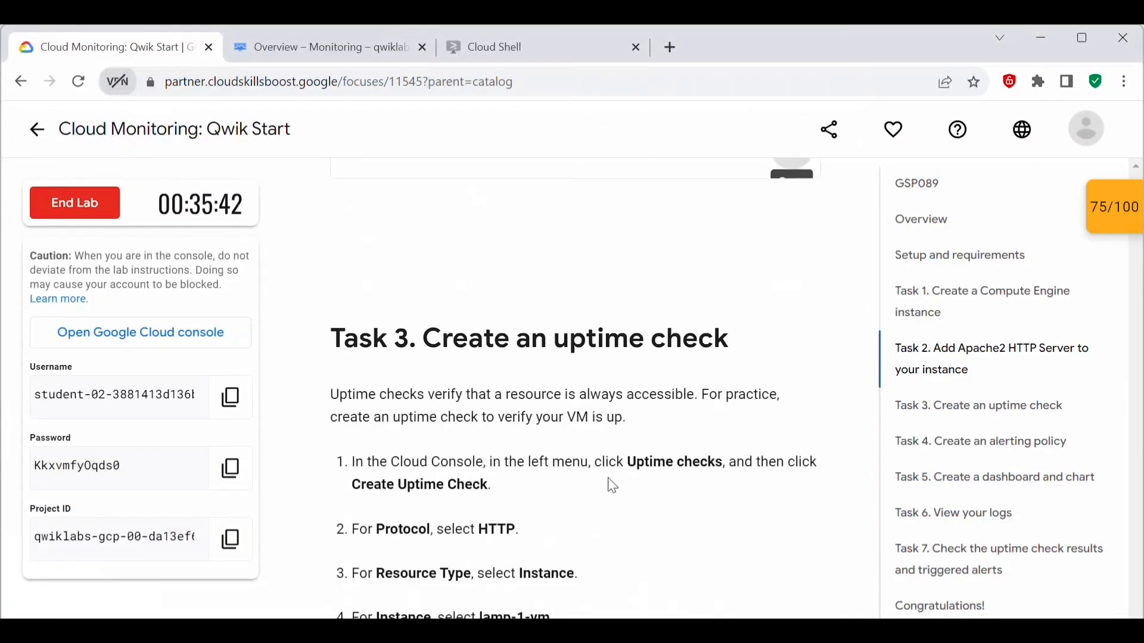
scroll(625, 283, down, 2)
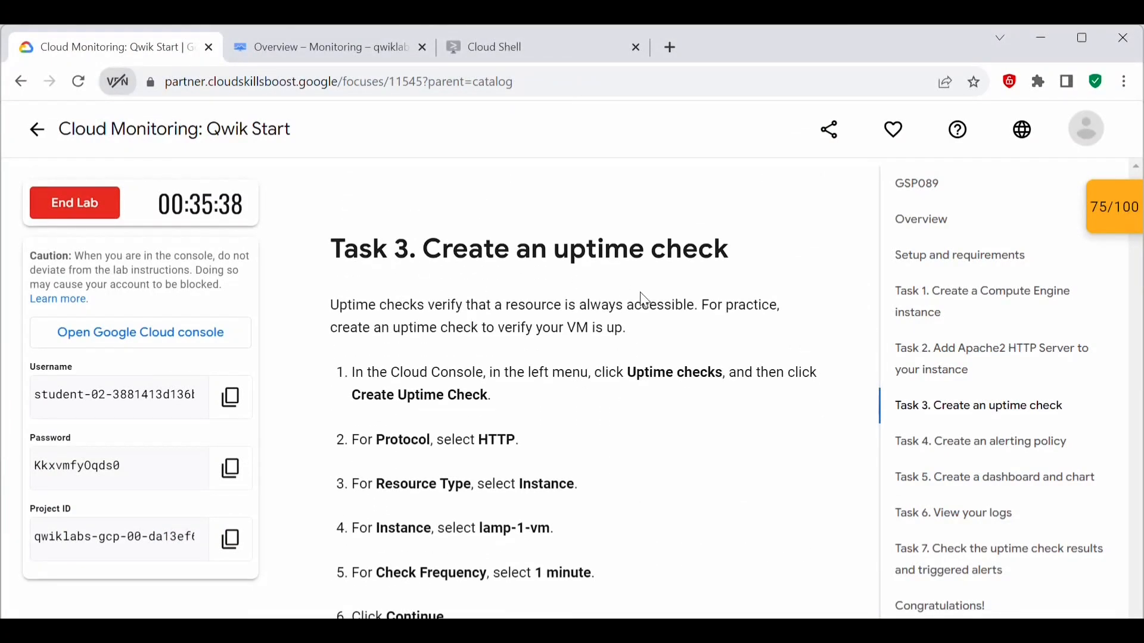
scroll(645, 317, down, 2)
Step: Switch to the Google Cloud console, open Monitoring's uptime checks, and start a new uptime check
key(ctrl+Tab)
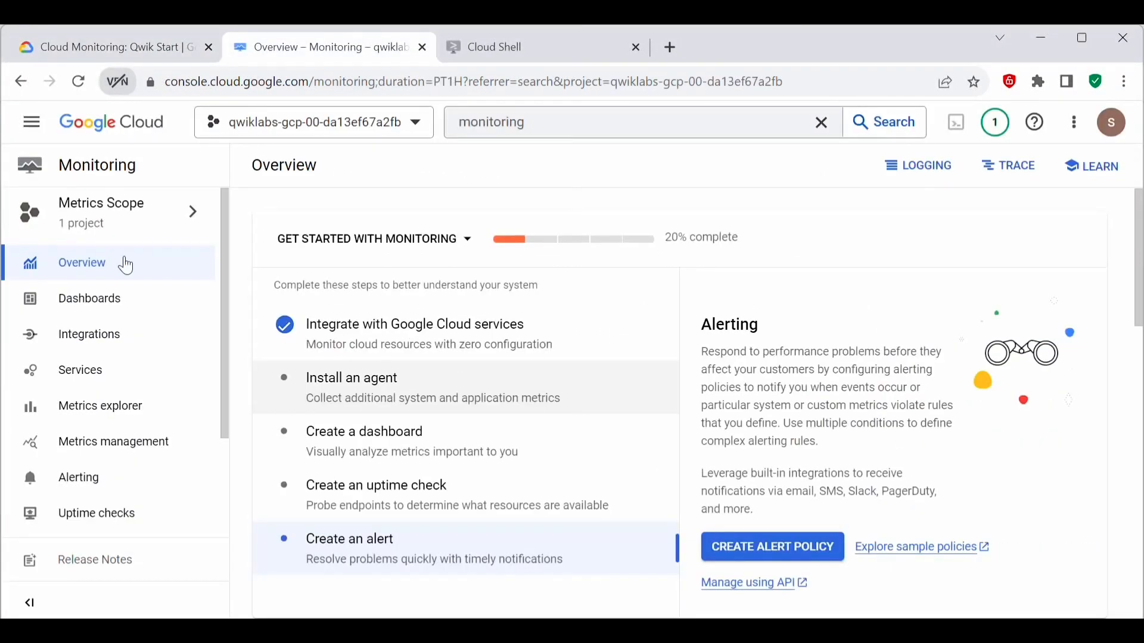
scroll(91, 438, down, 2)
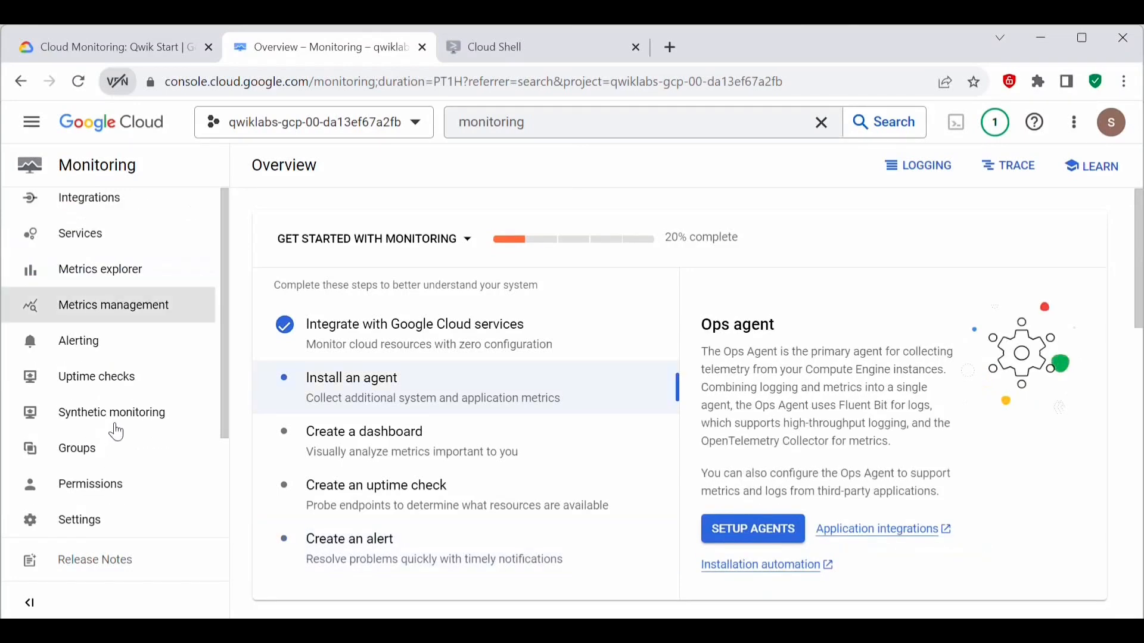
click(95, 382)
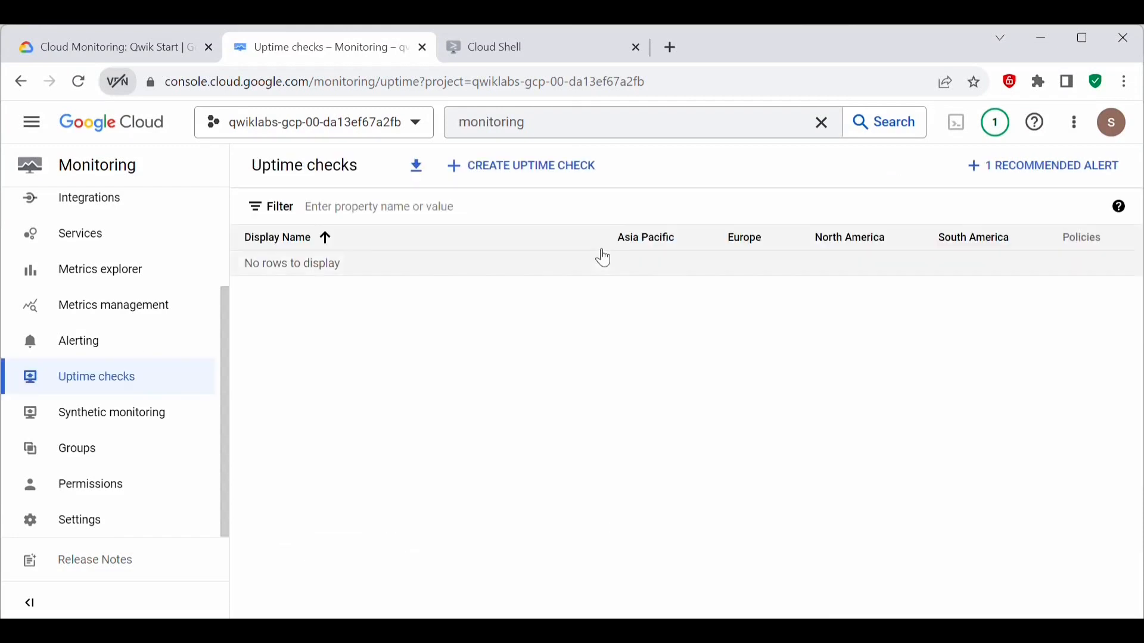
click(499, 178)
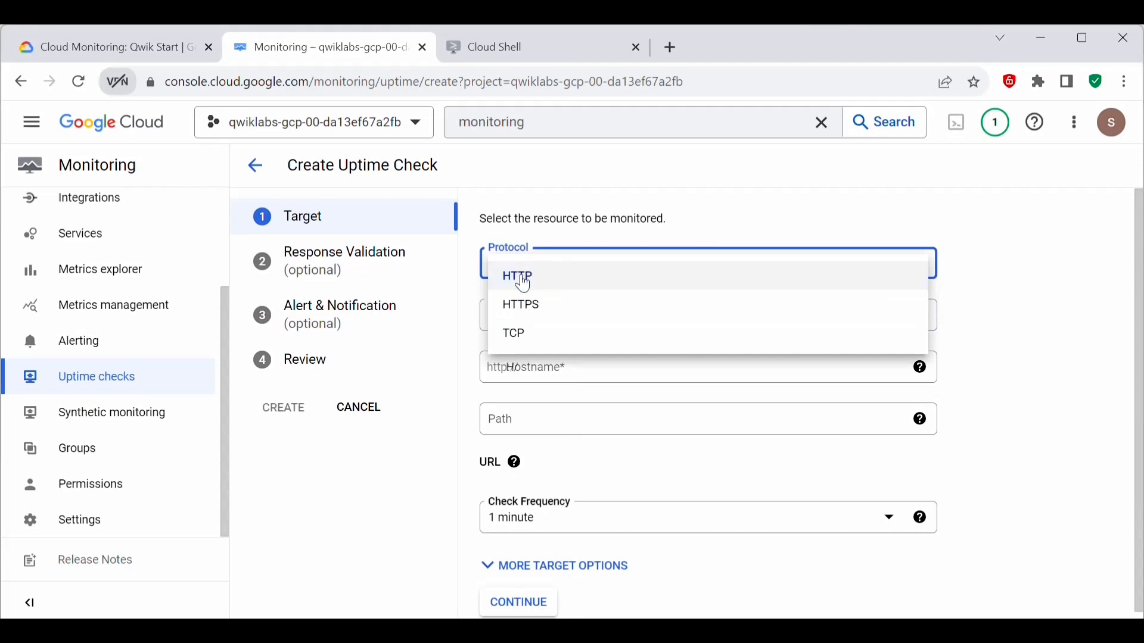
Step: Define the uptime check's target with protocol HTTP, resource type Instance, and instance lamp-1-vm, and continue to response validation
click(543, 287)
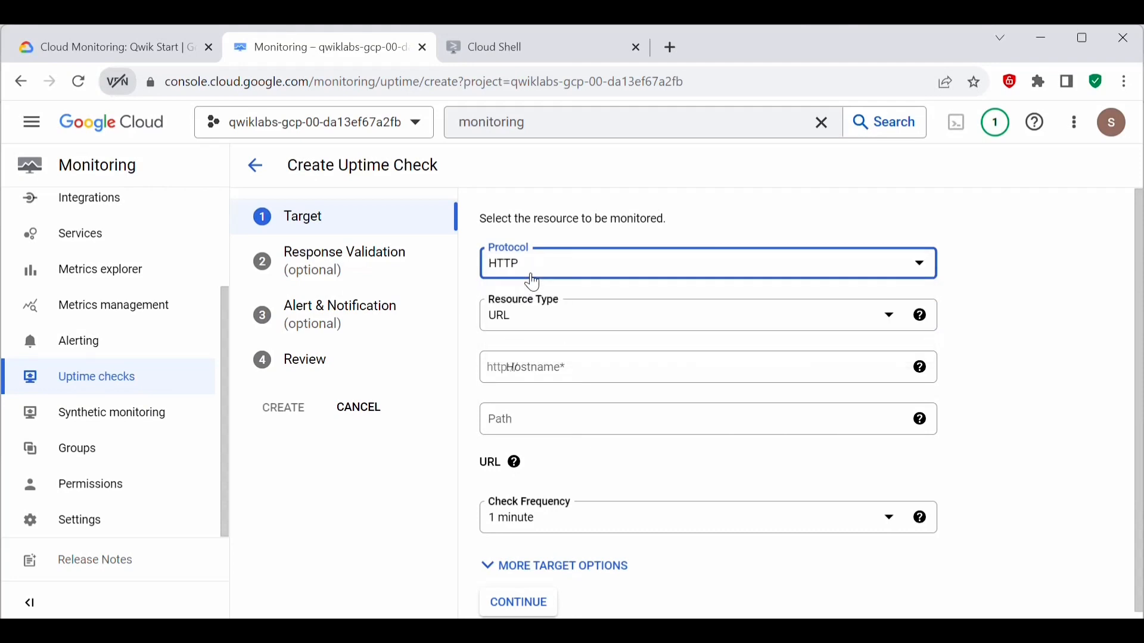
click(601, 326)
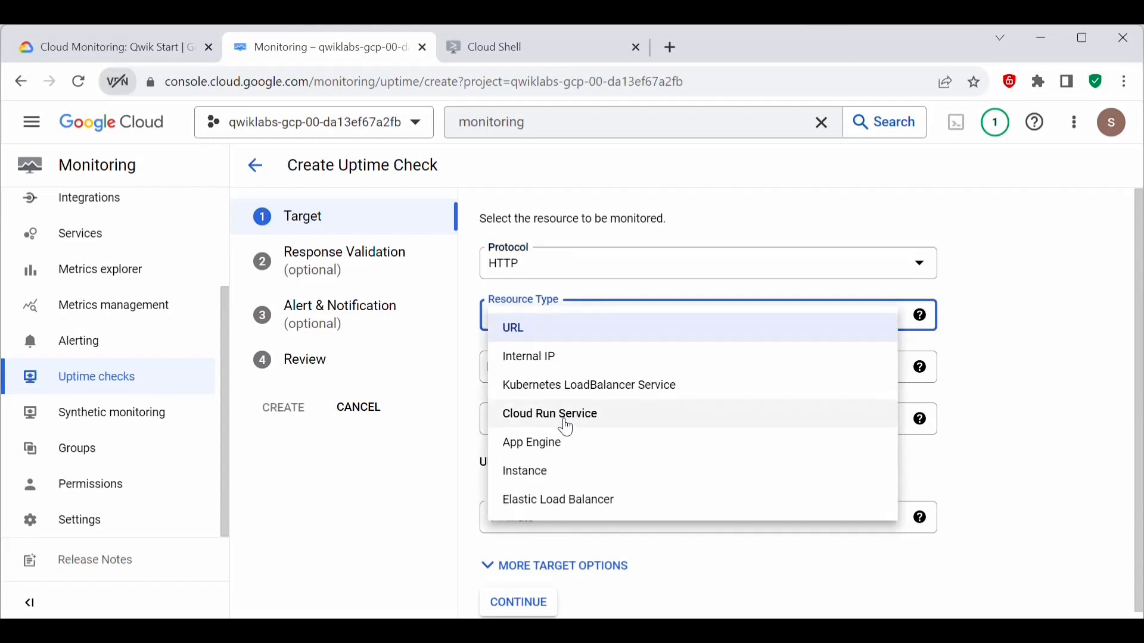
click(525, 472)
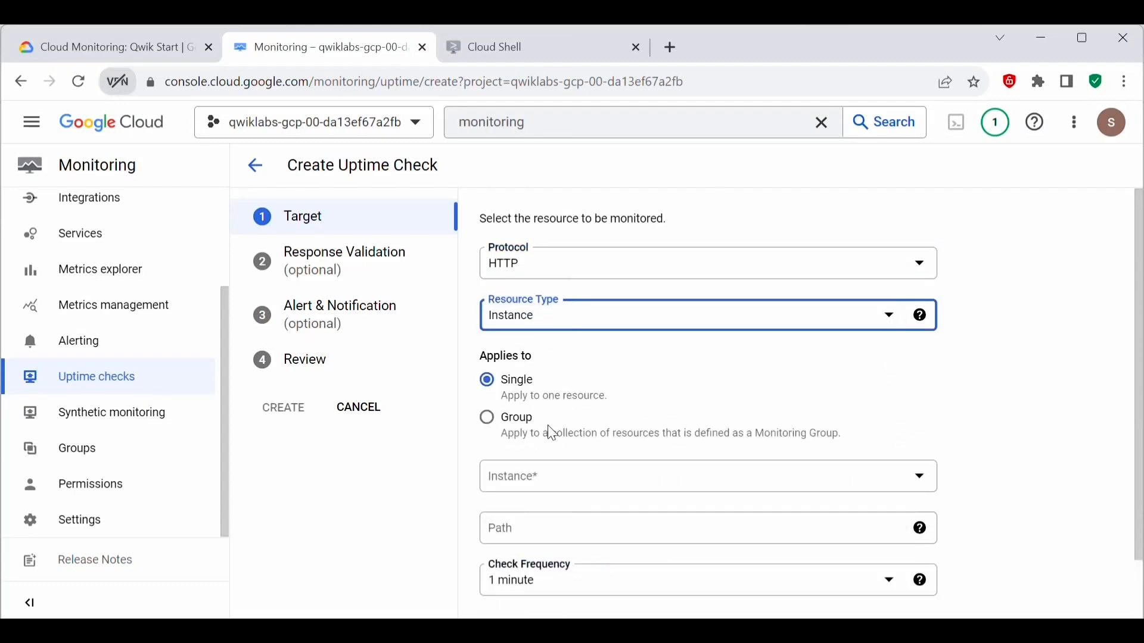
scroll(553, 434, down, 1)
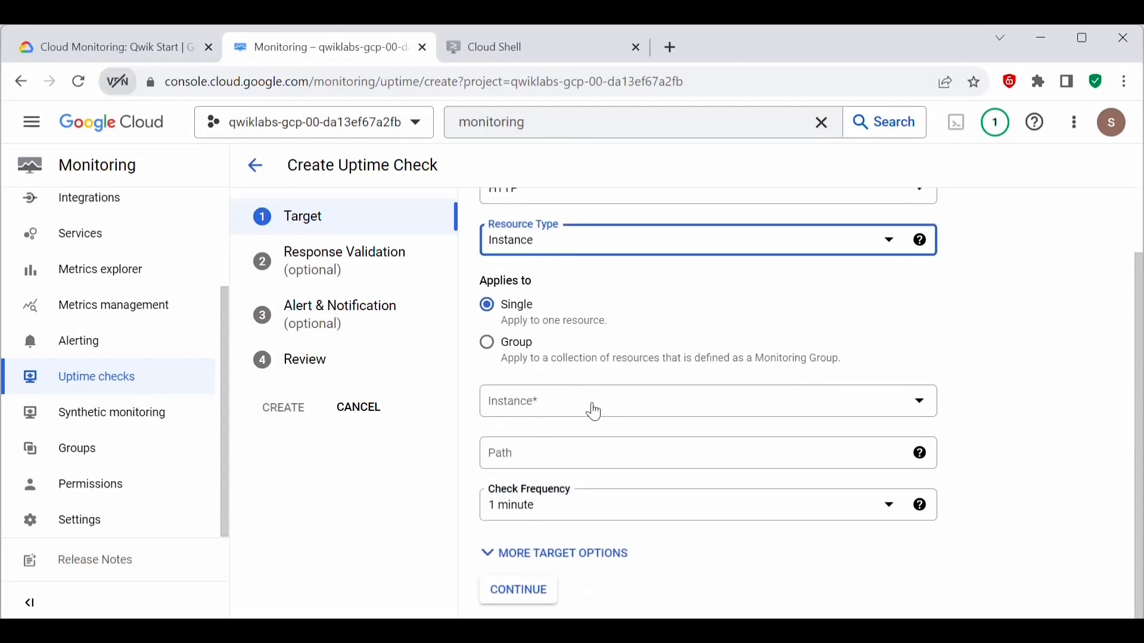
scroll(592, 410, up, 1)
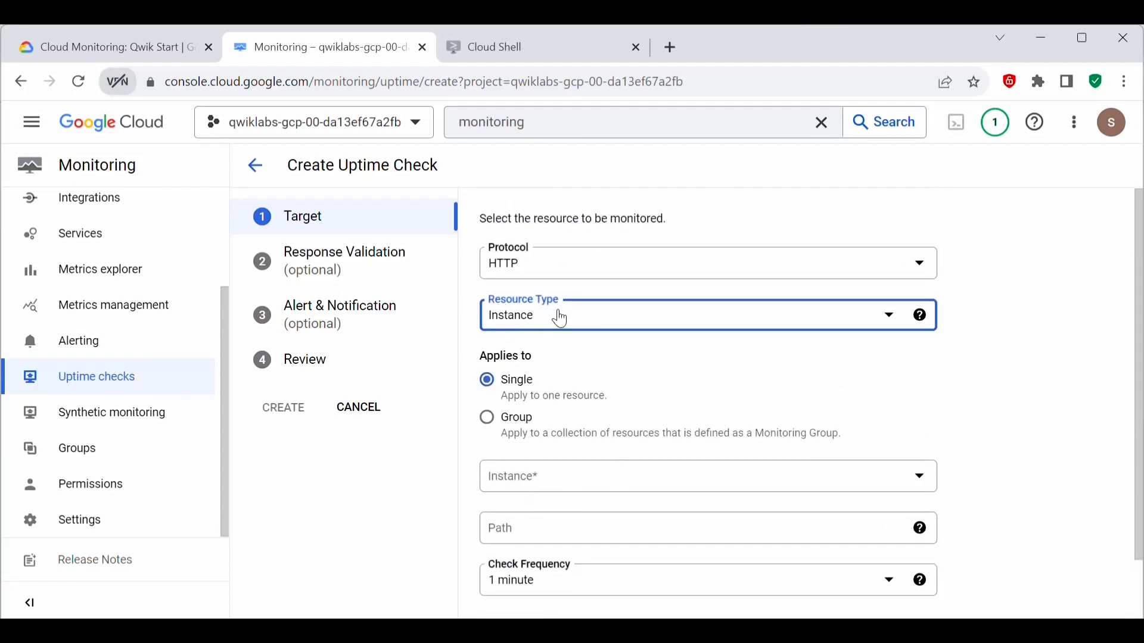
scroll(540, 477, down, 1)
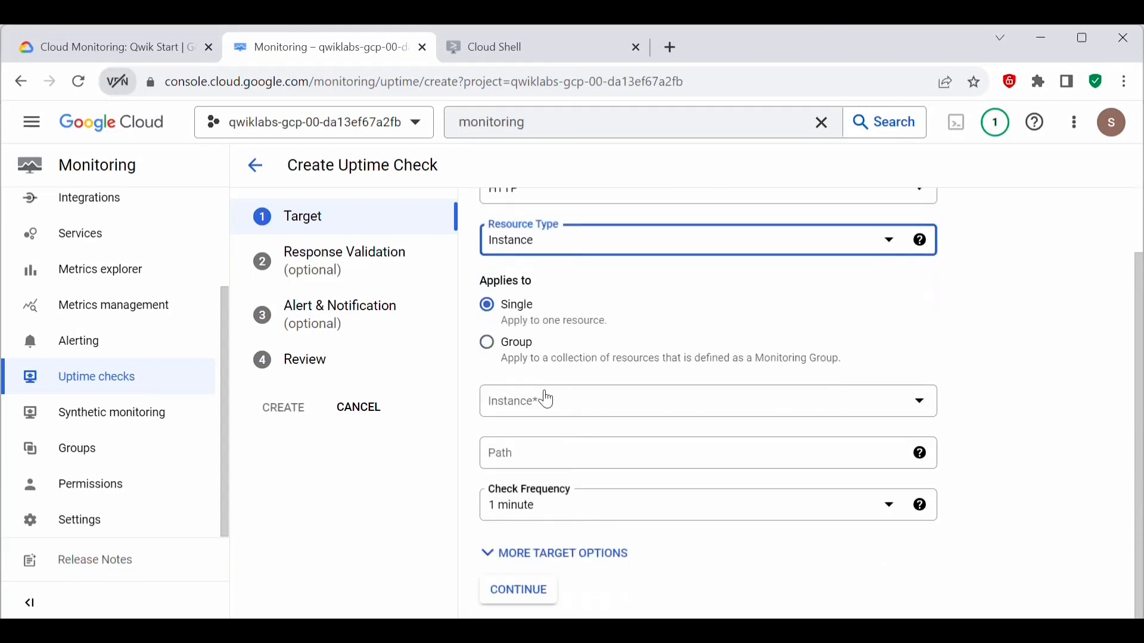
click(524, 410)
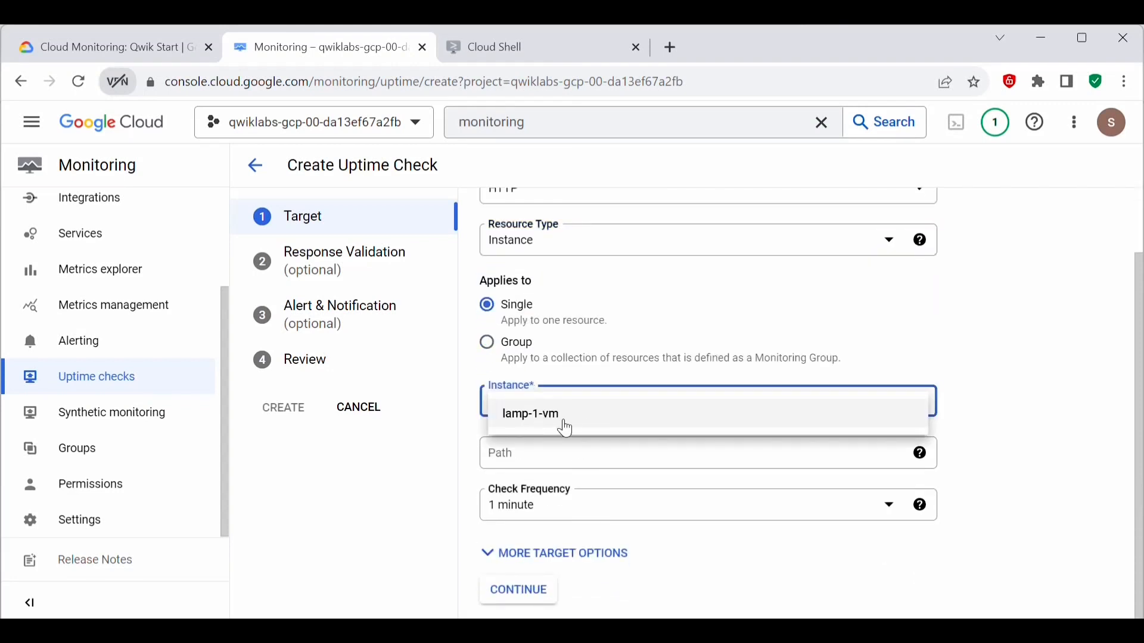
click(542, 424)
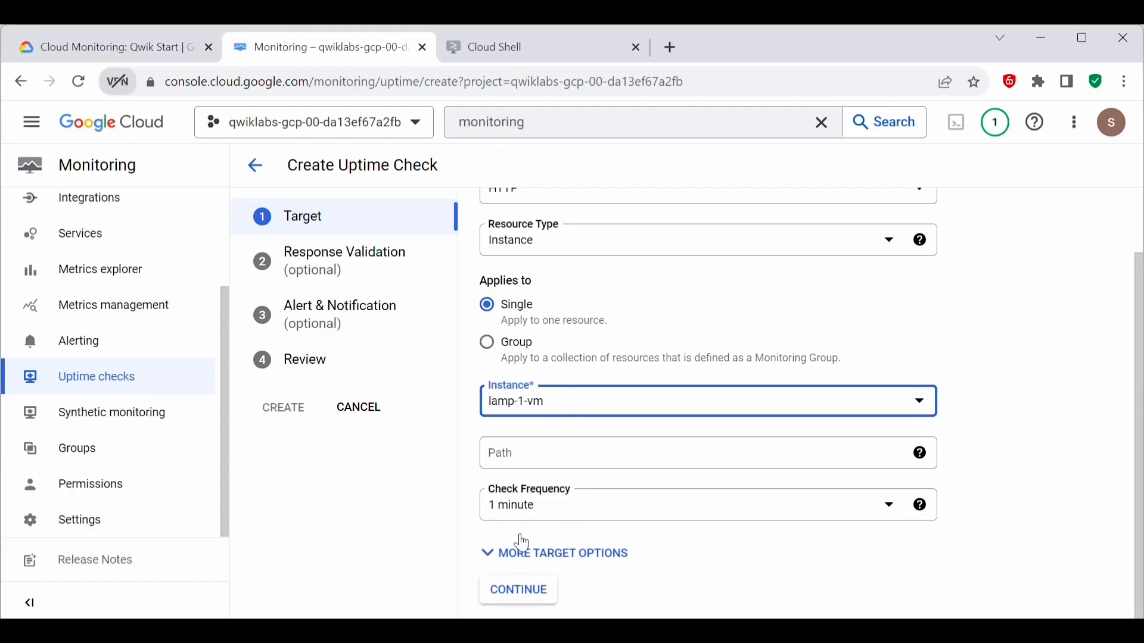
click(523, 596)
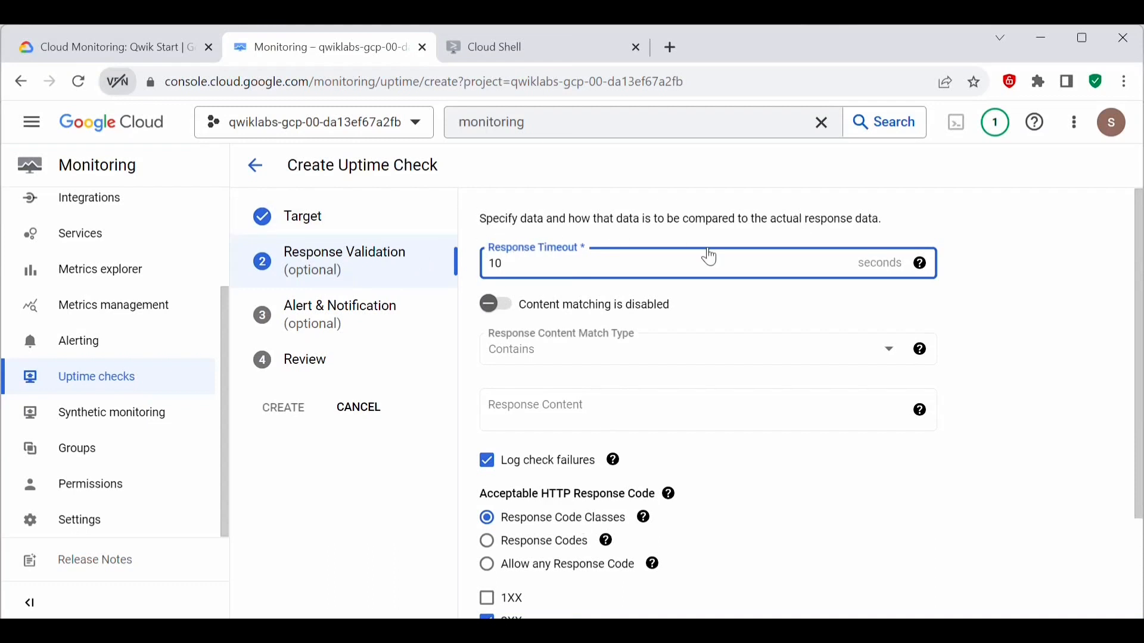
Step: Accept the default response validation and alert and notification settings for the uptime check
scroll(879, 471, down, 3)
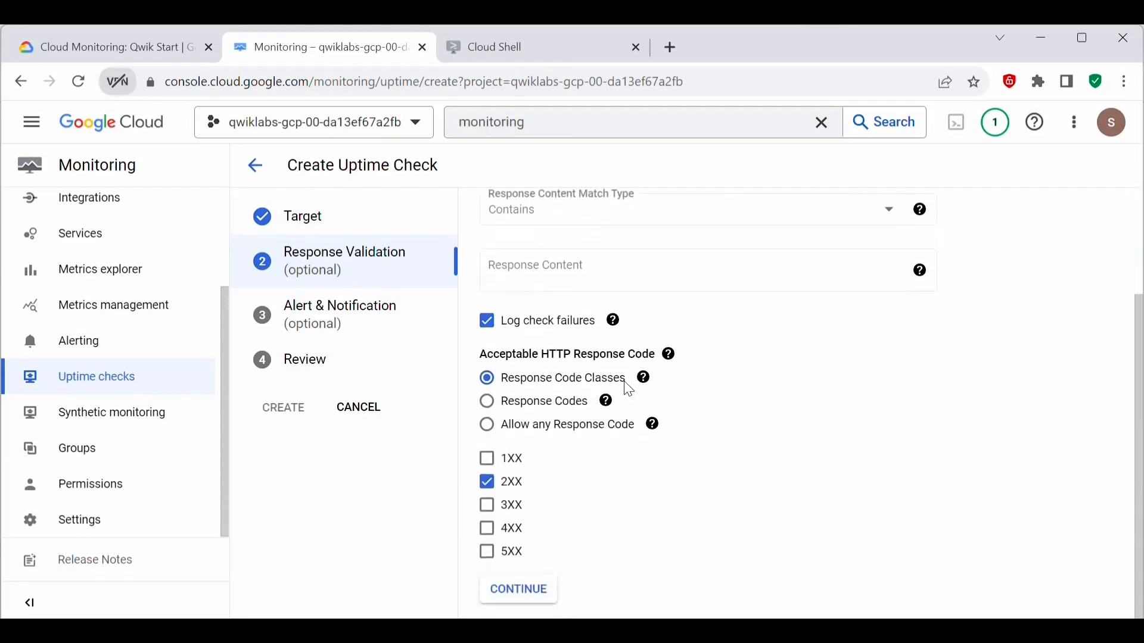
click(526, 603)
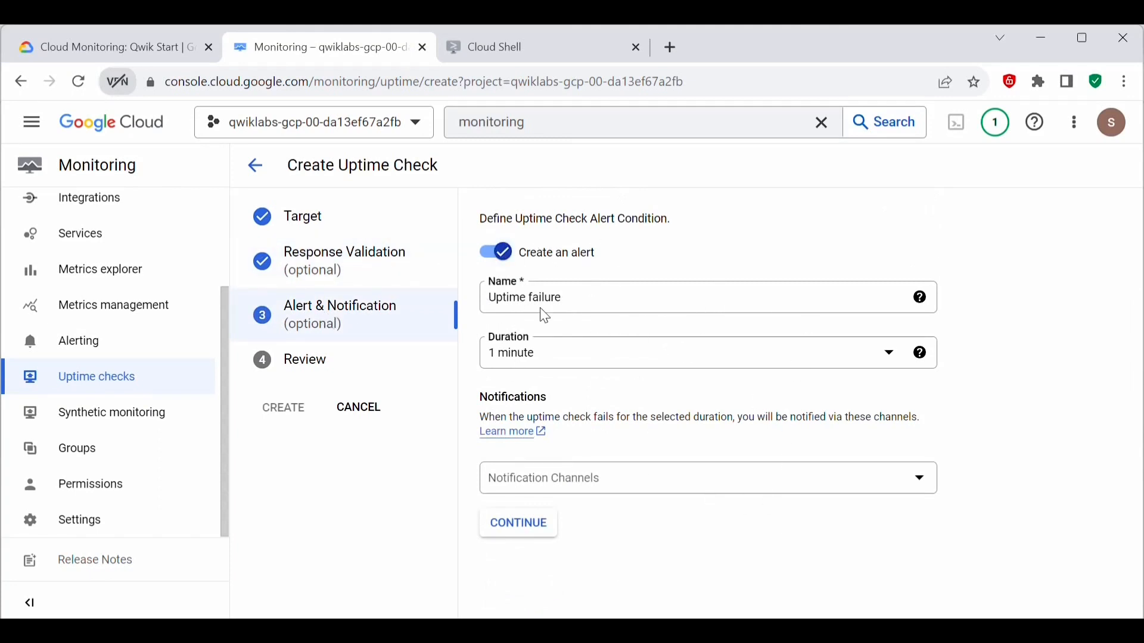
click(512, 532)
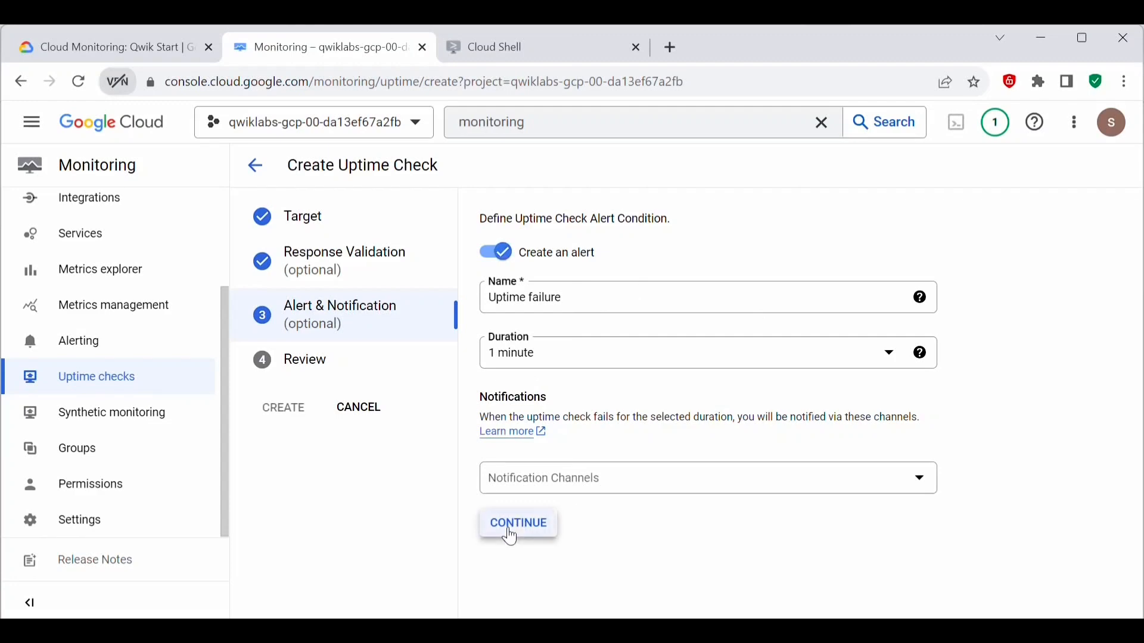
Step: Title the uptime check Lamp Uptime Check, using the name copied from the lab instructions
key(ctrl+shift+Tab)
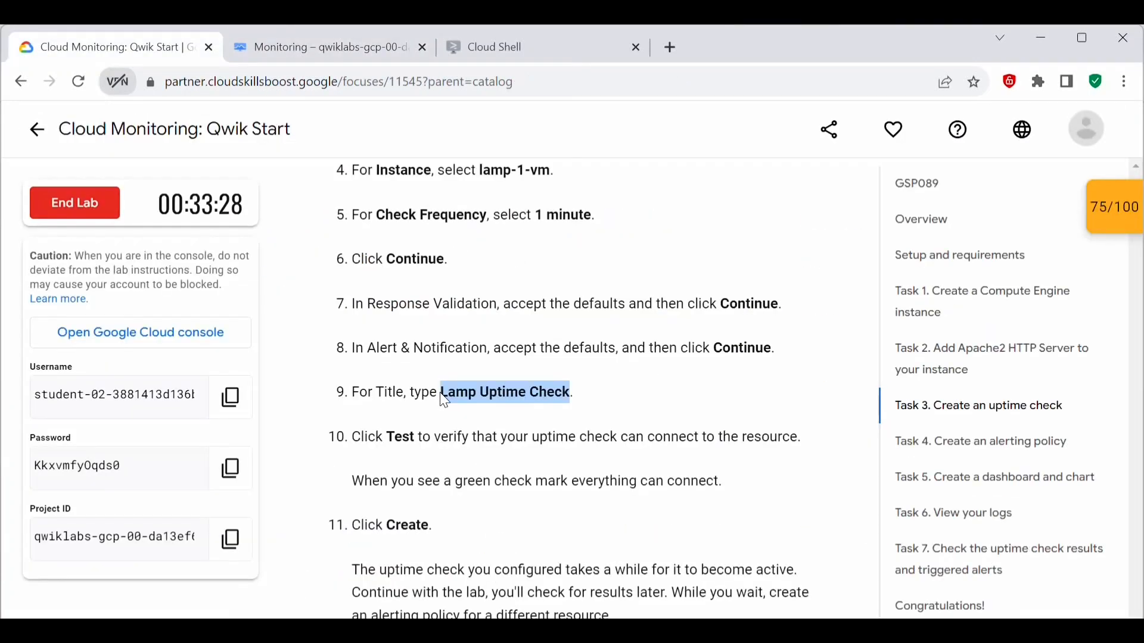
click(252, 46)
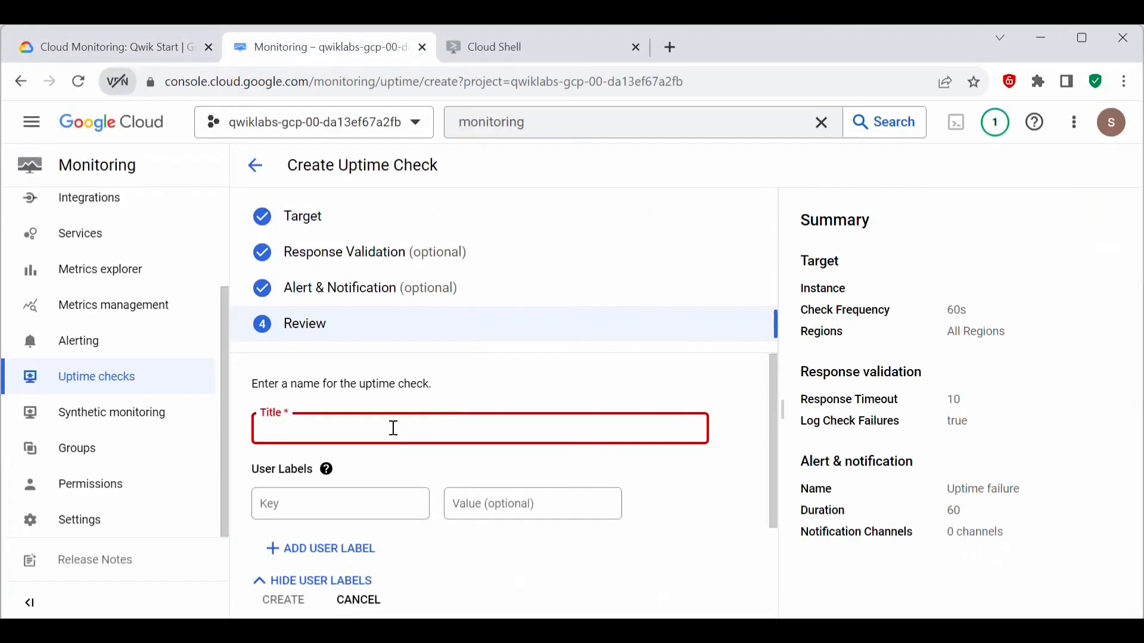
key(ctrl+v)
Step: Test the uptime check's connection to the instance and create the check
scroll(434, 425, down, 2)
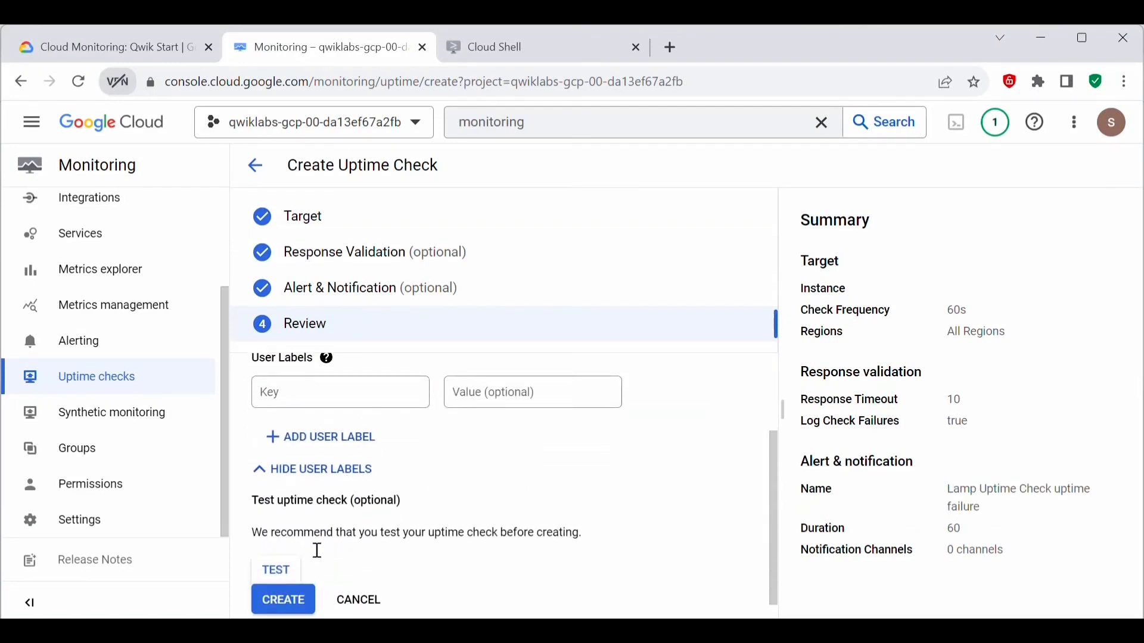
click(295, 570)
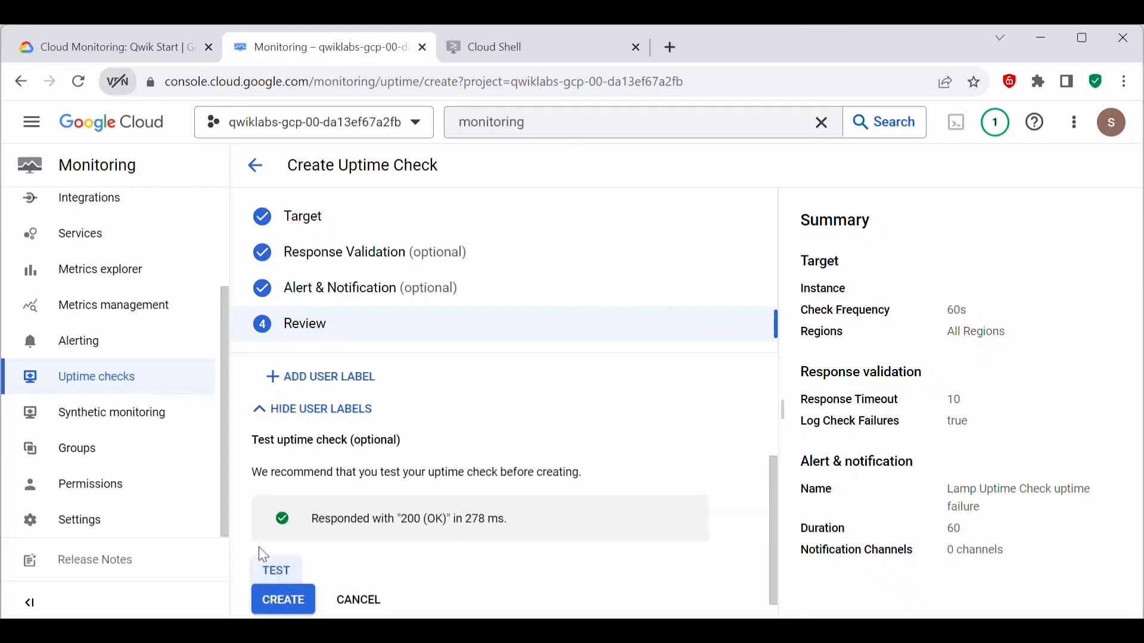
click(282, 601)
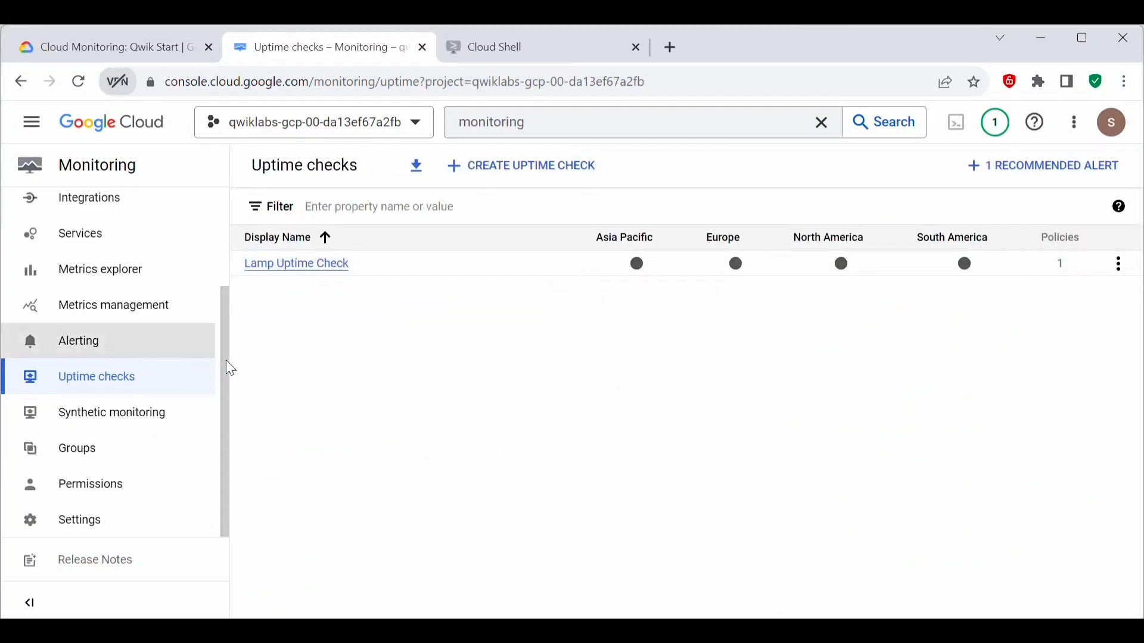
Step: Start a new alerting policy in Monitoring and make its metric selection include inactive resources and metrics
click(78, 343)
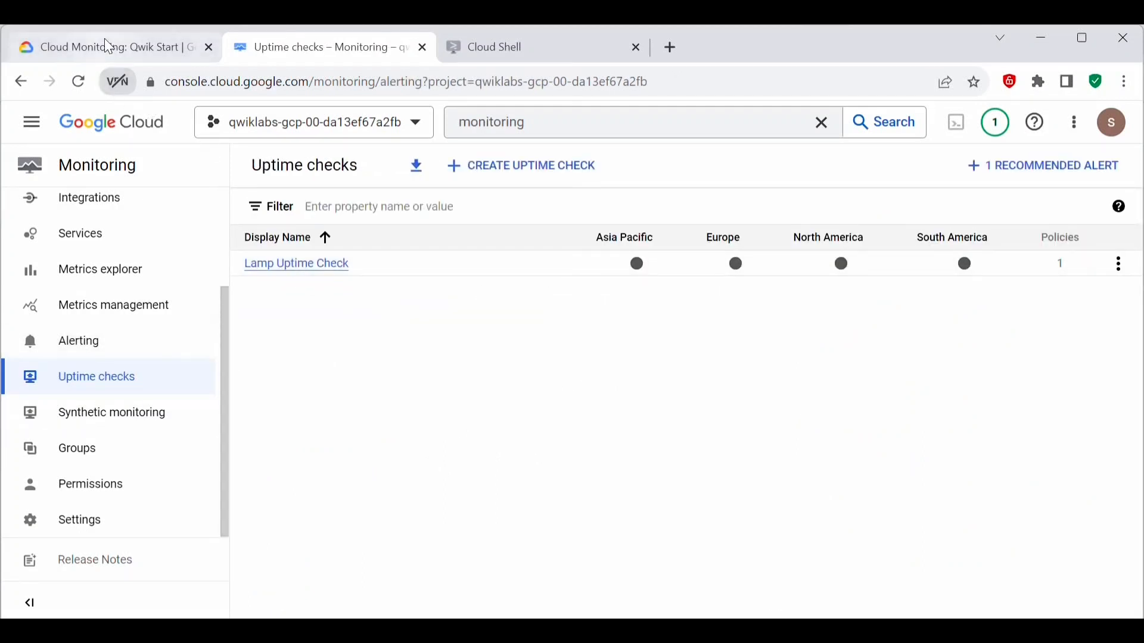
click(399, 170)
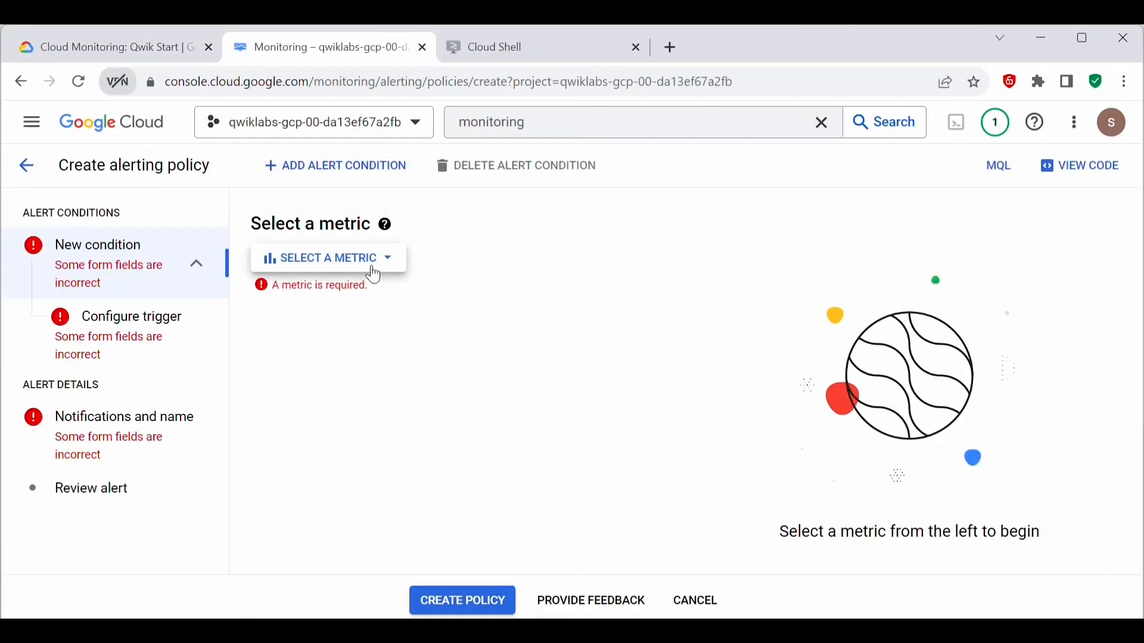
click(374, 262)
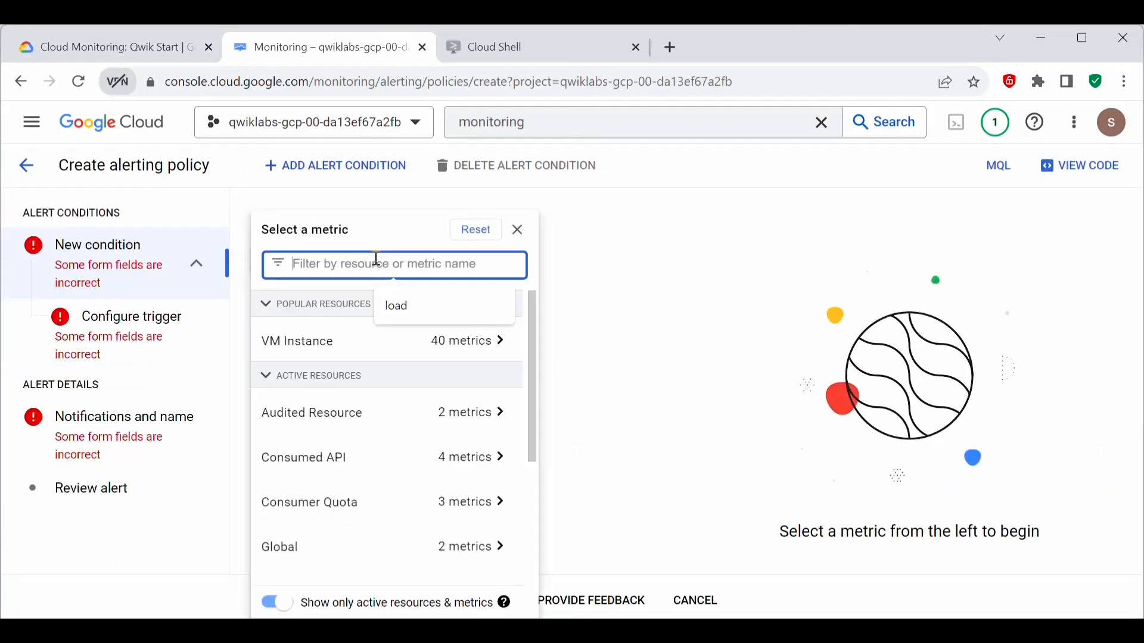
click(281, 603)
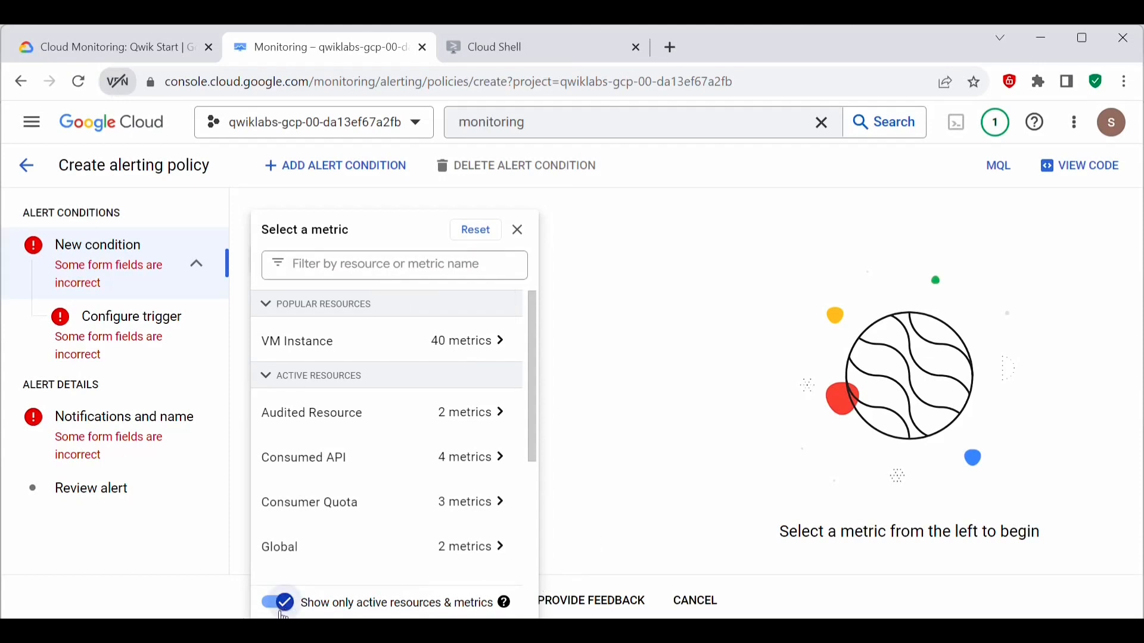
click(281, 608)
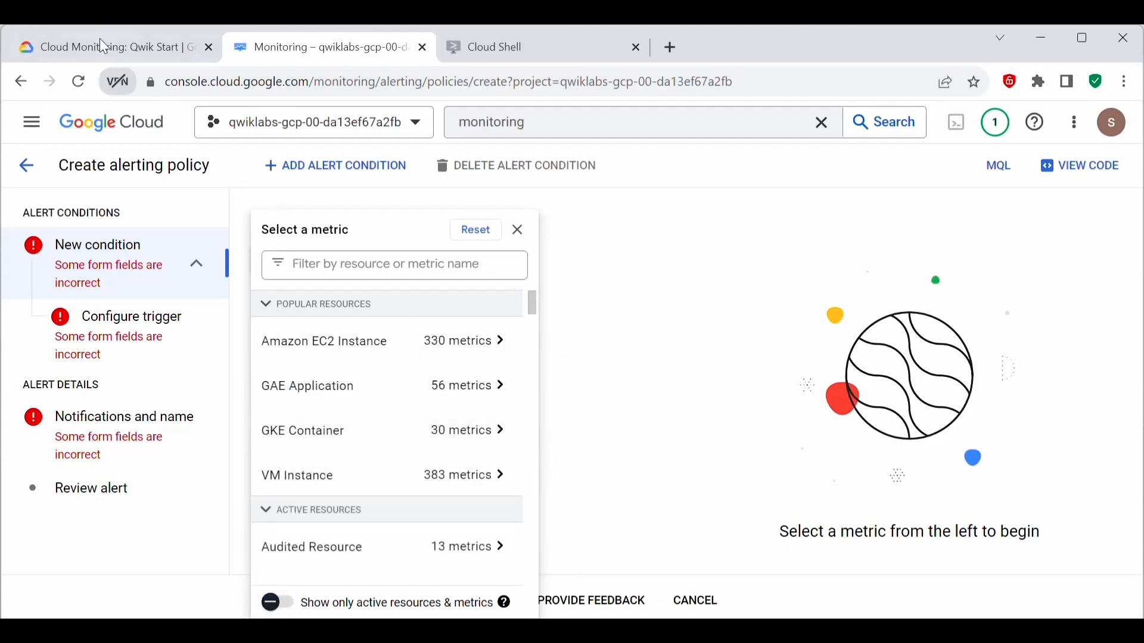
Step: Filter the metrics by Network traffic, select the VM Instance Interface metric Network traffic (agent.googleapis.com/interface/traffic), and continue with the default data transformation
click(396, 260)
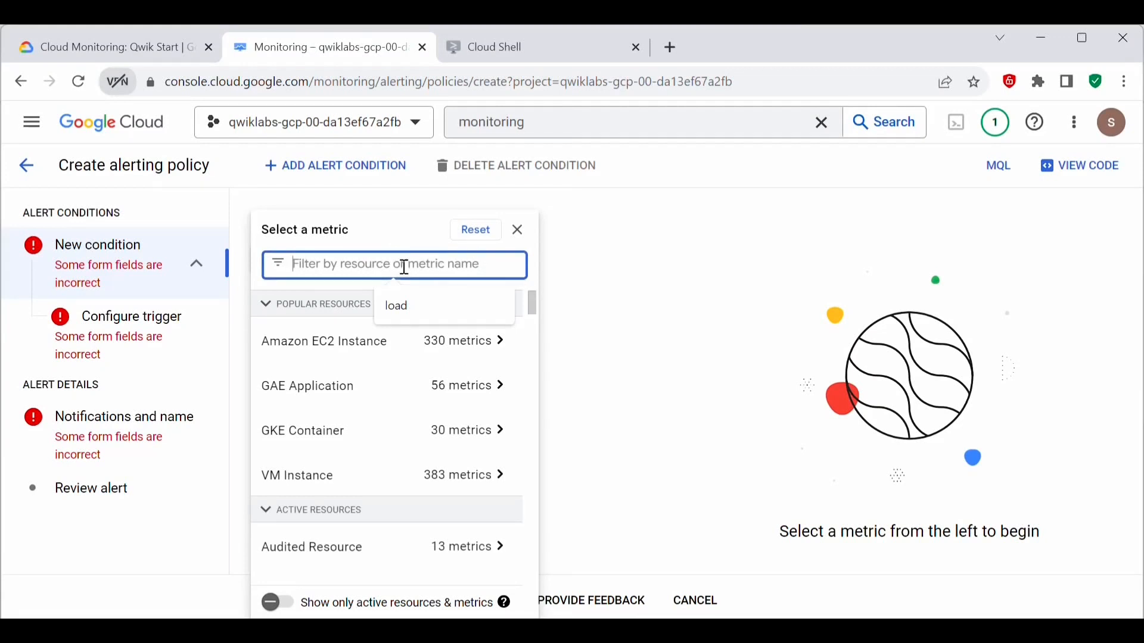
text(Network traffic)
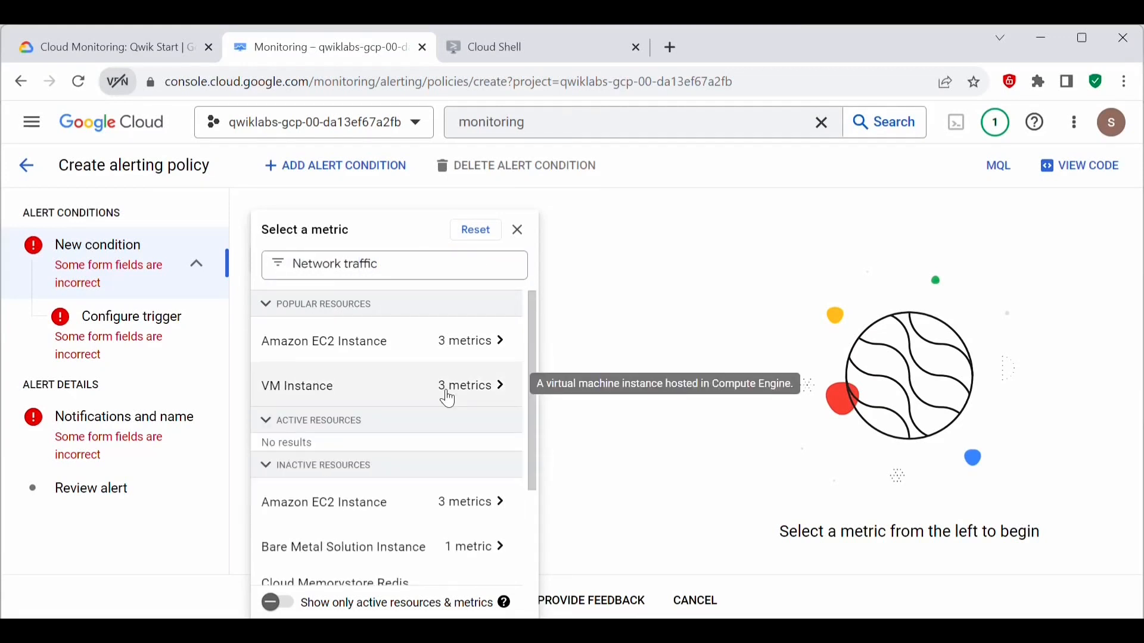
click(450, 399)
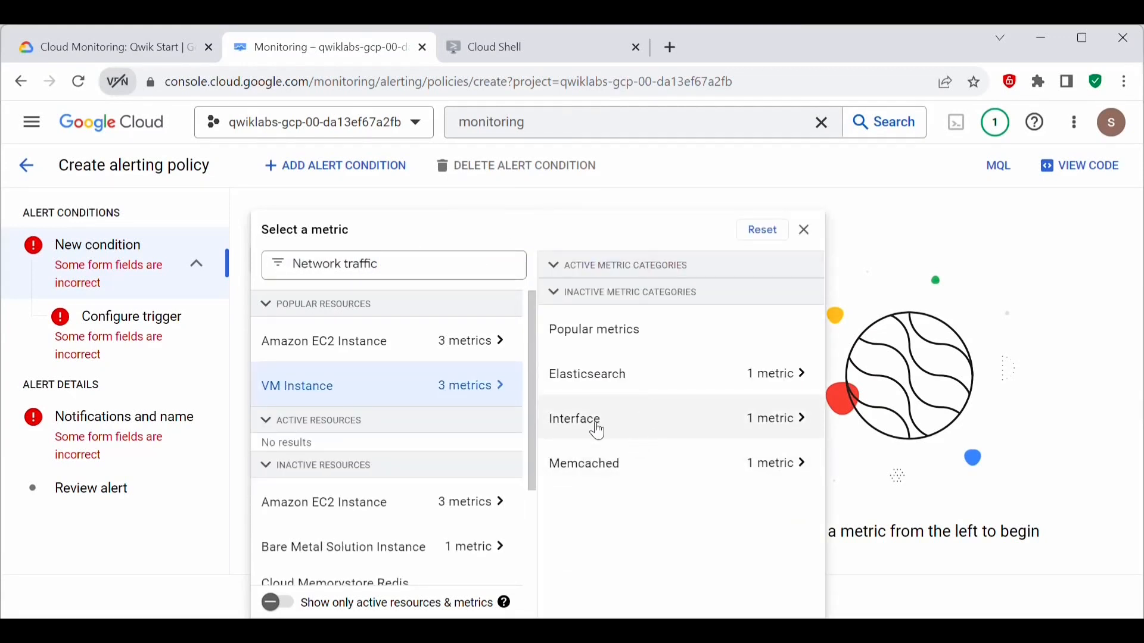
click(702, 427)
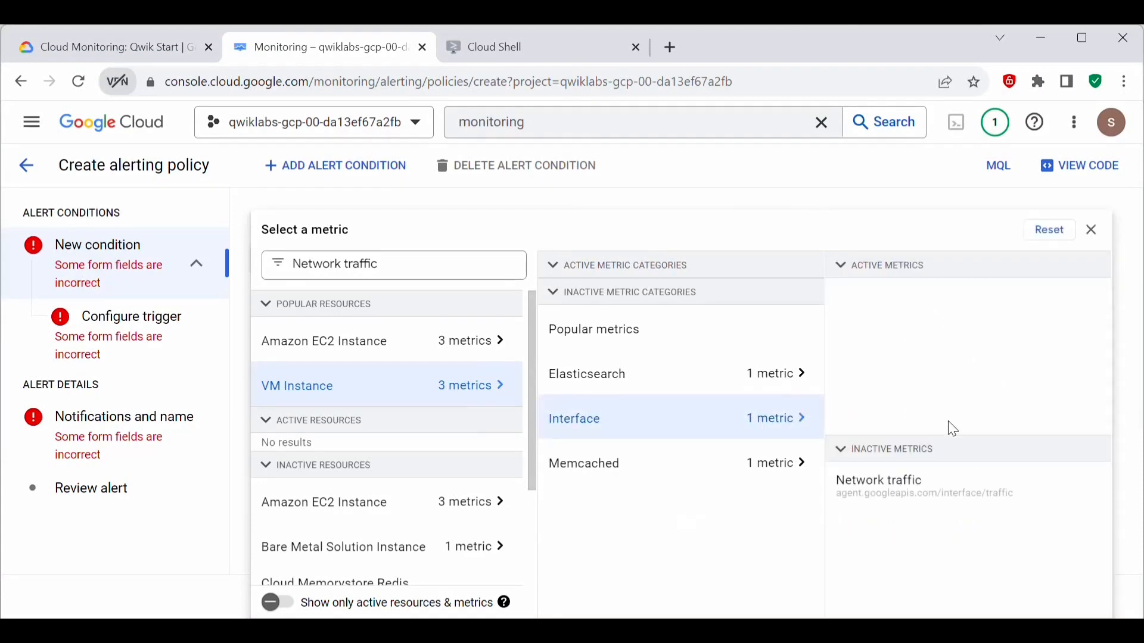
click(929, 492)
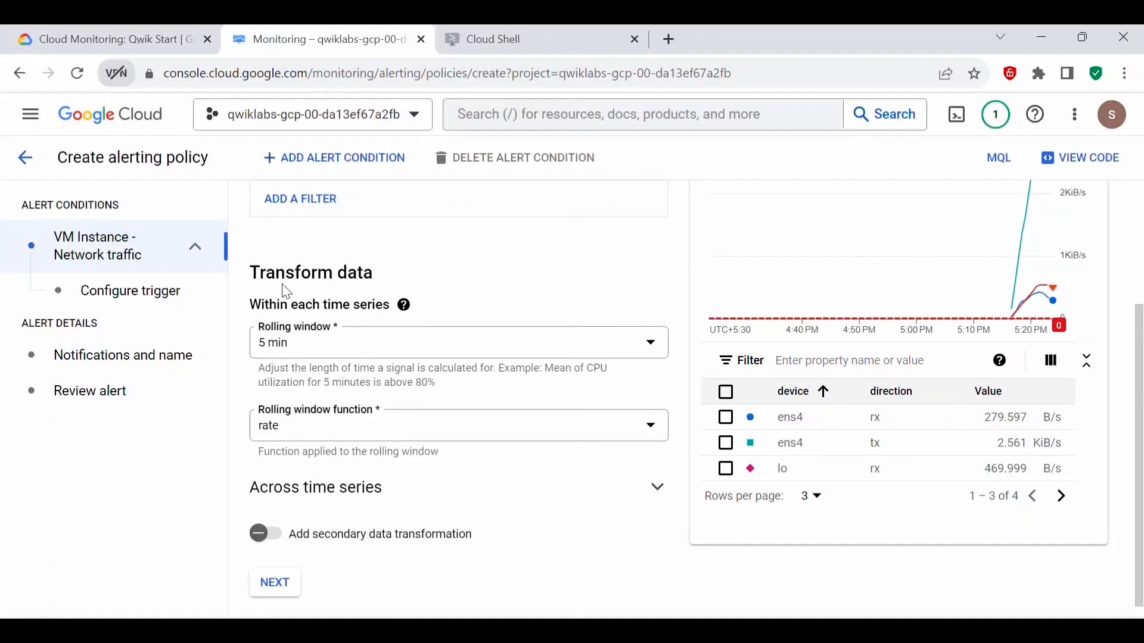
click(404, 305)
click(273, 590)
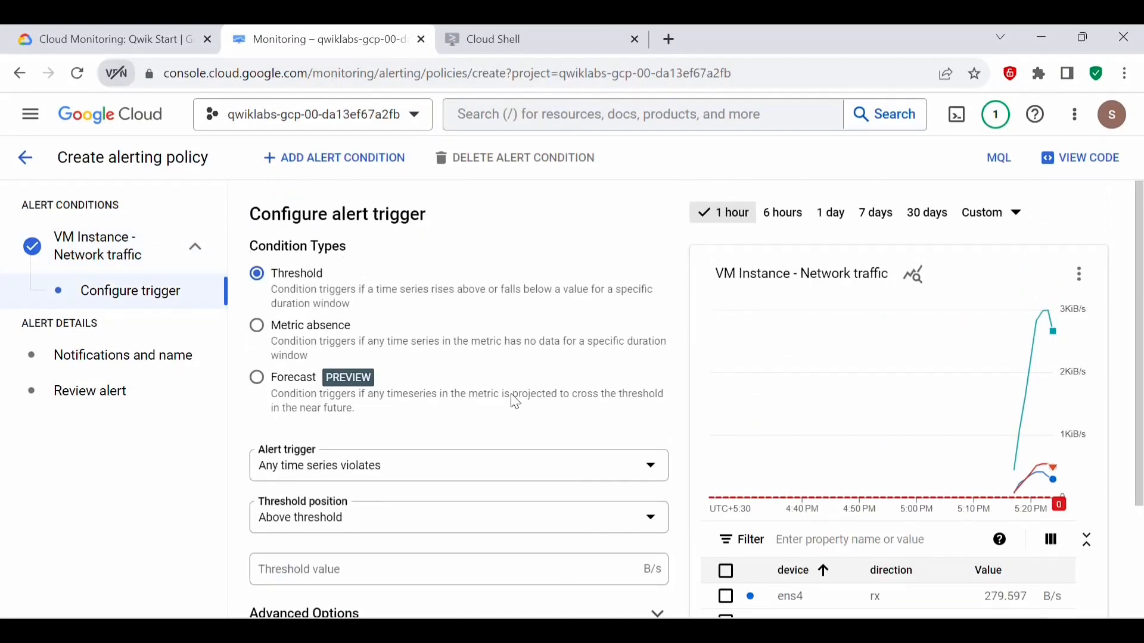
Step: Configure the alert trigger with a threshold value of 500 B/s and a 1 min retest window, and continue to the notification settings
scroll(516, 403, down, 2)
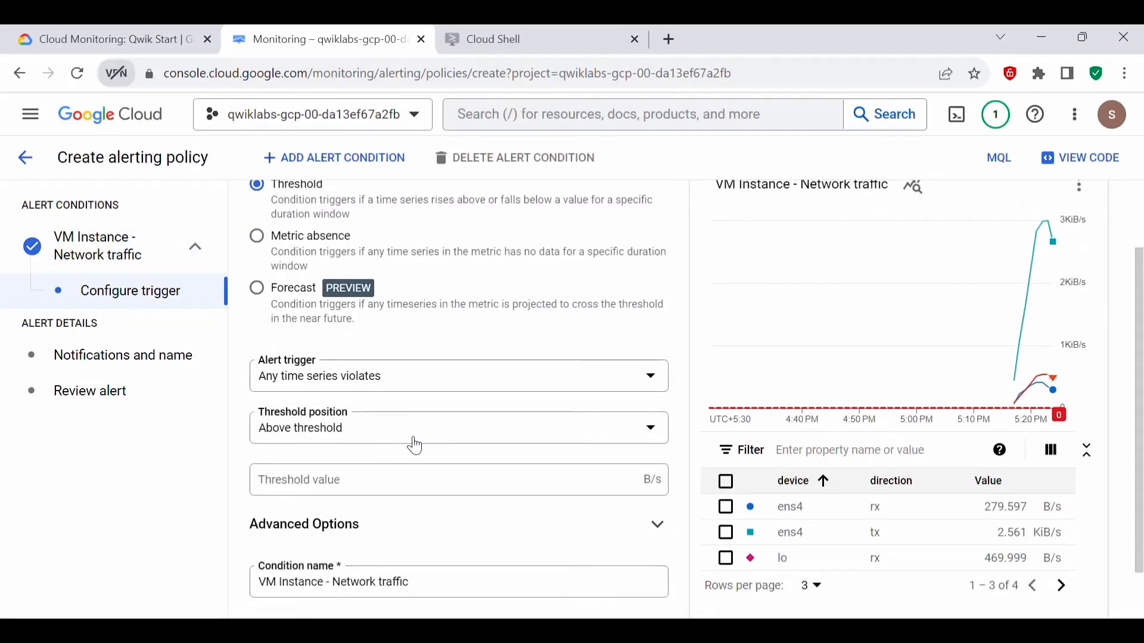
scroll(429, 449, down, 1)
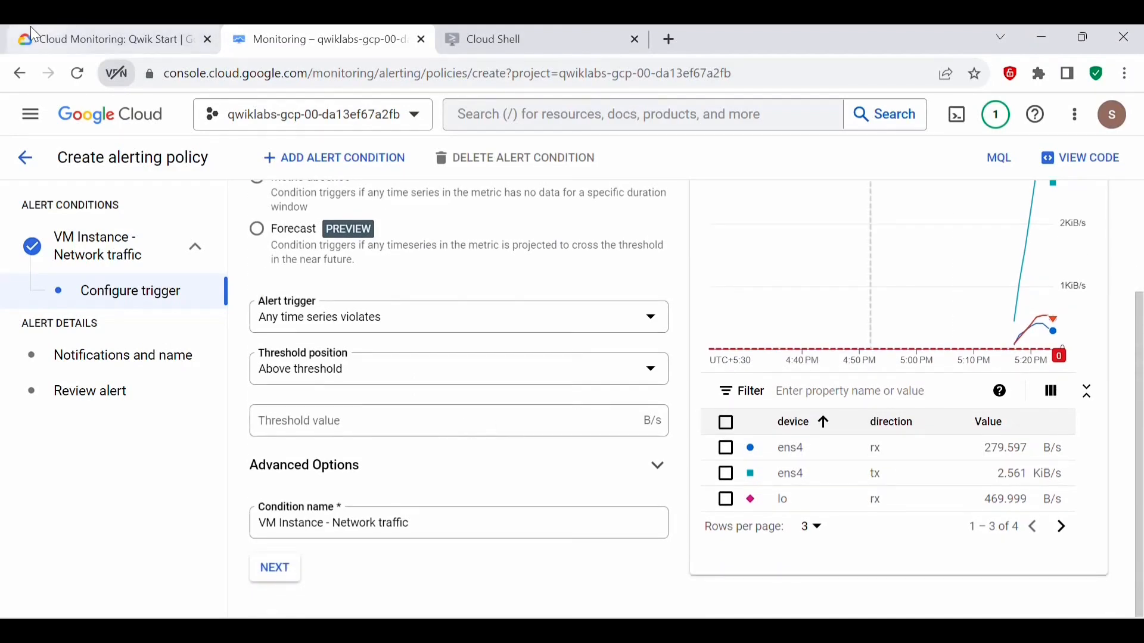
click(341, 434)
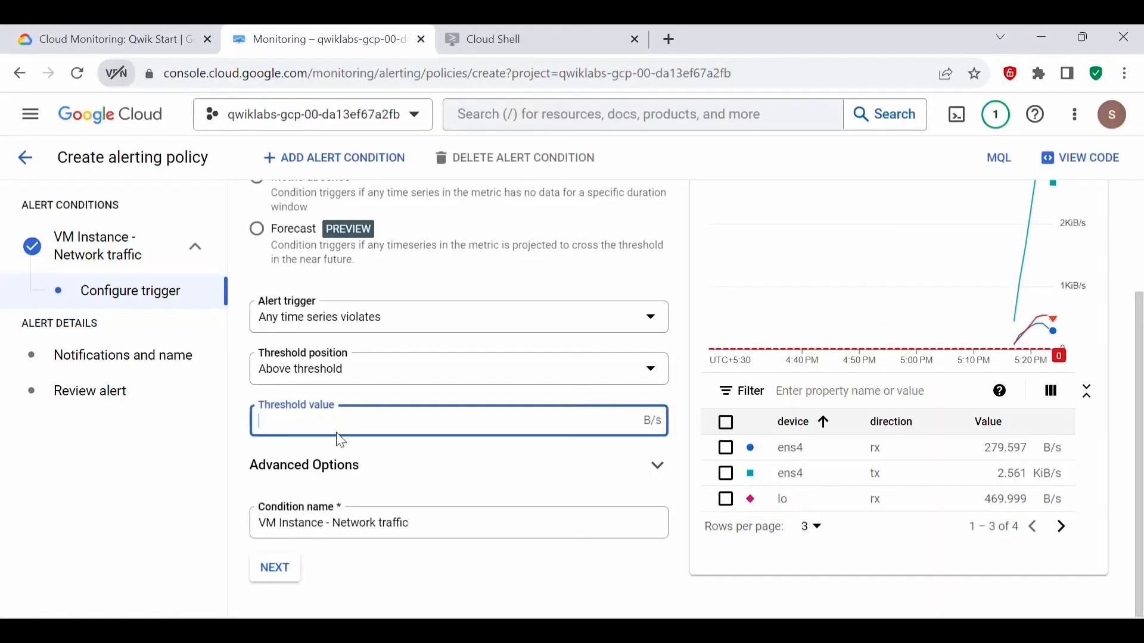
text(500)
click(592, 471)
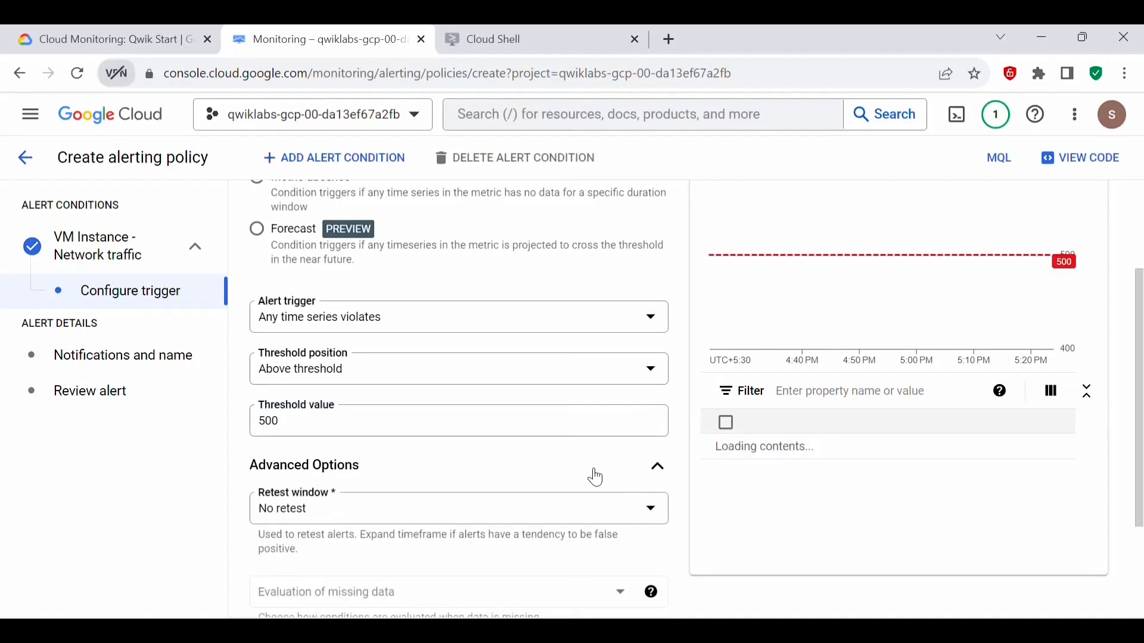
scroll(560, 468, down, 2)
scroll(560, 467, down, 1)
click(365, 355)
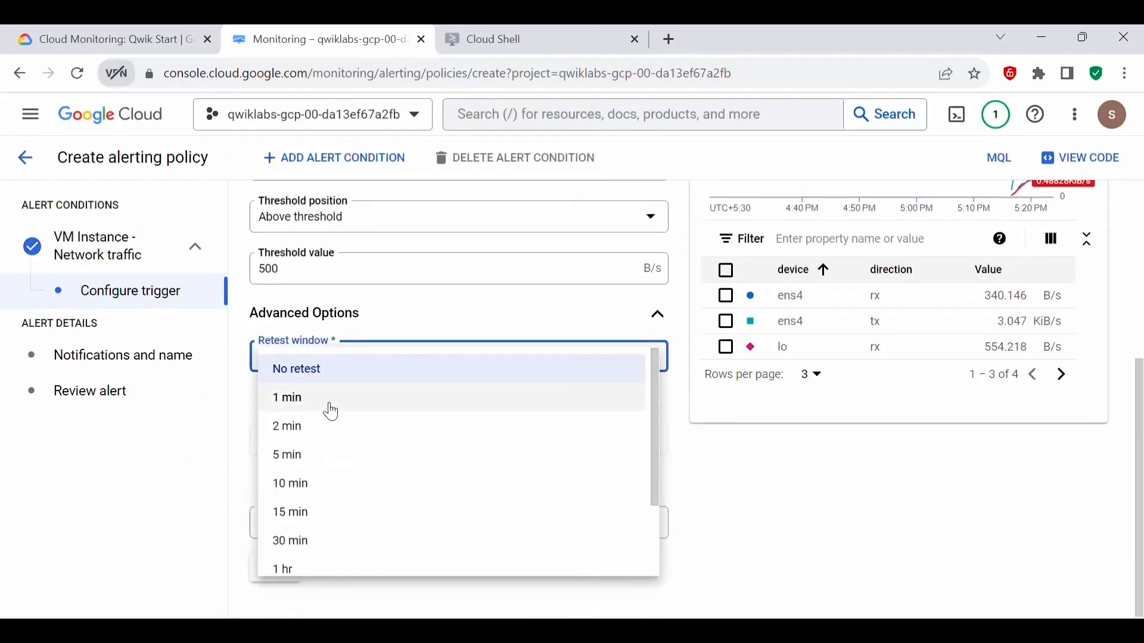
click(372, 397)
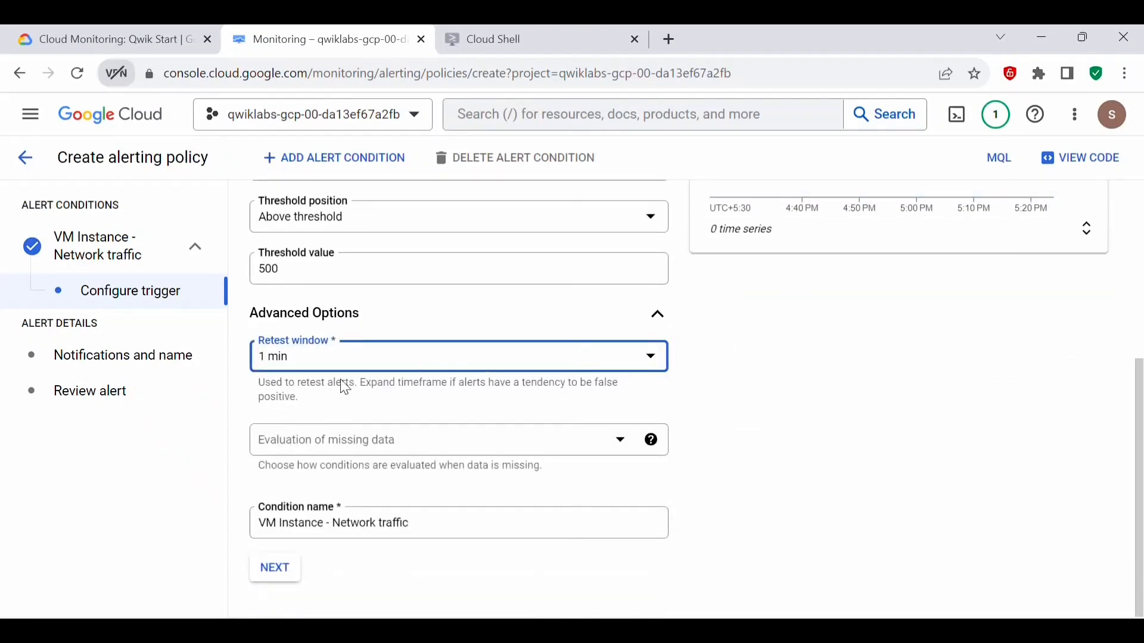
click(265, 576)
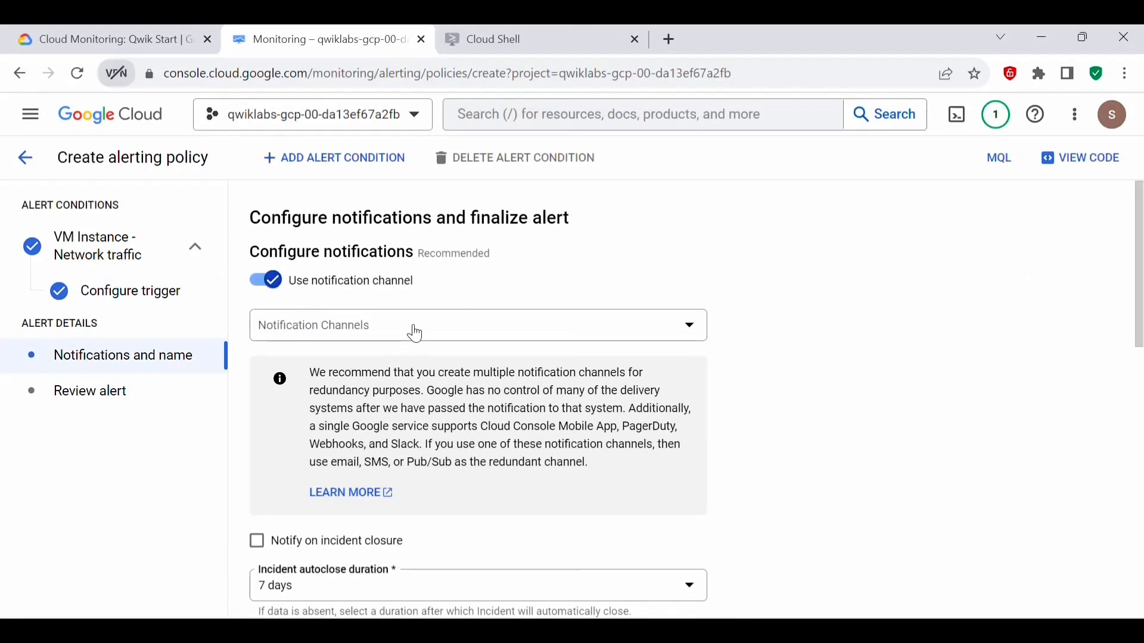
Step: Create an email notification channel through notification channel management, entering the recipient's e-mail address and the display name Infra Notification
click(416, 333)
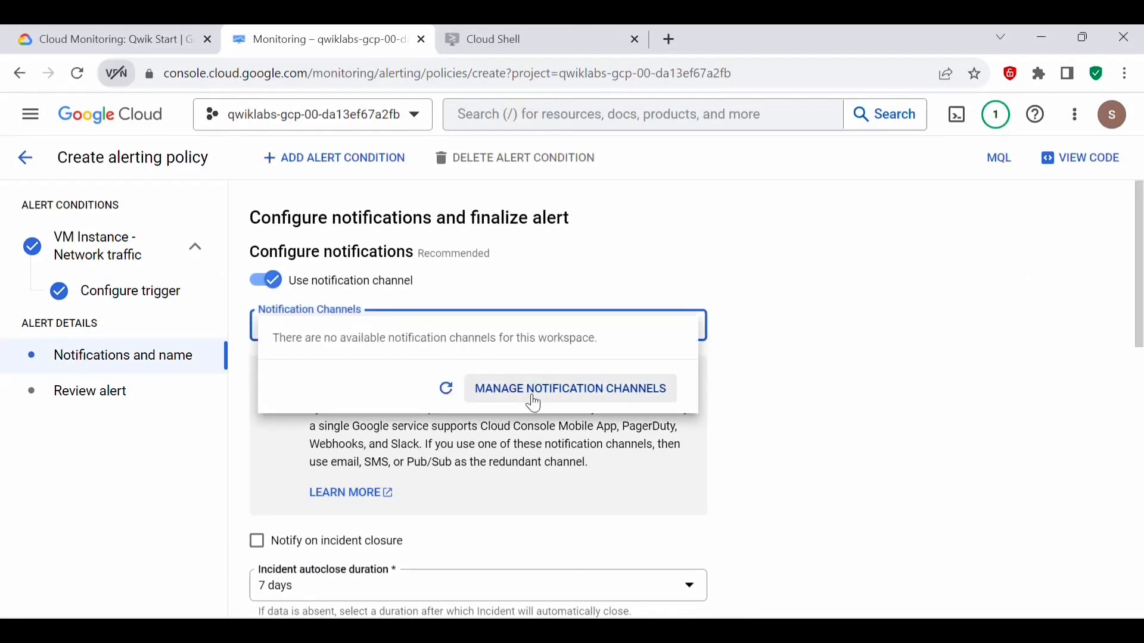
click(535, 401)
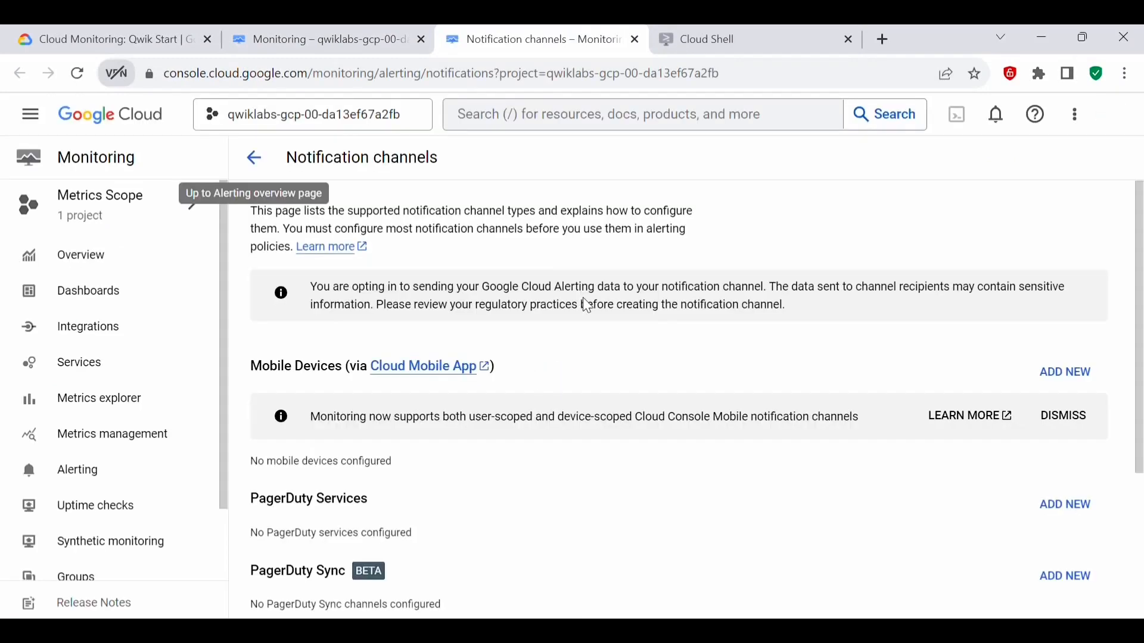
scroll(620, 345, down, 3)
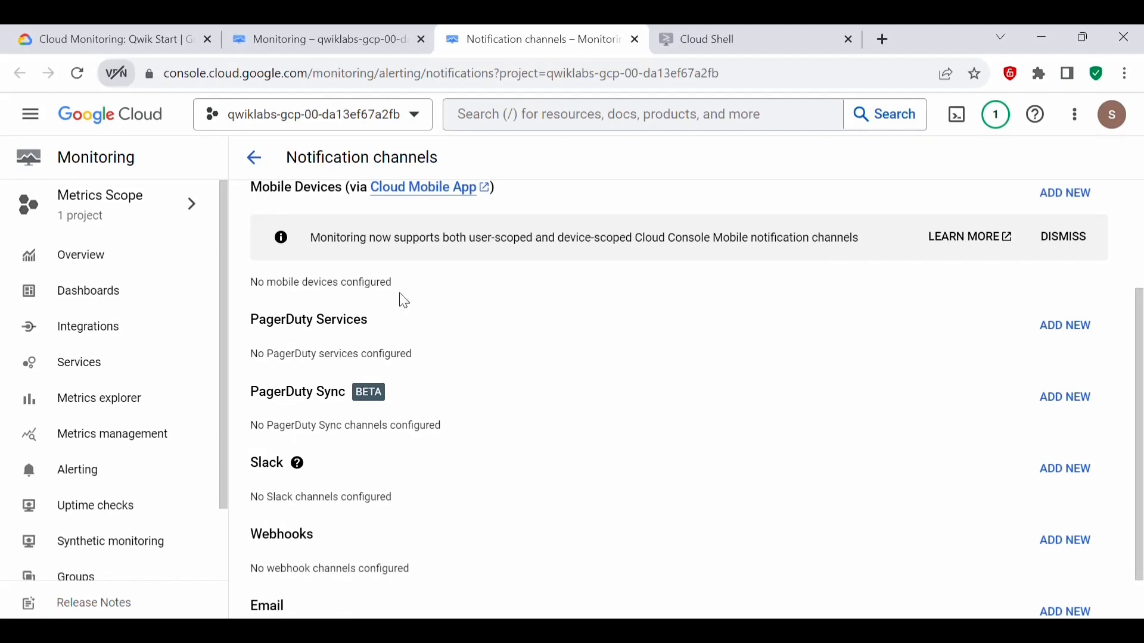
scroll(459, 441, down, 3)
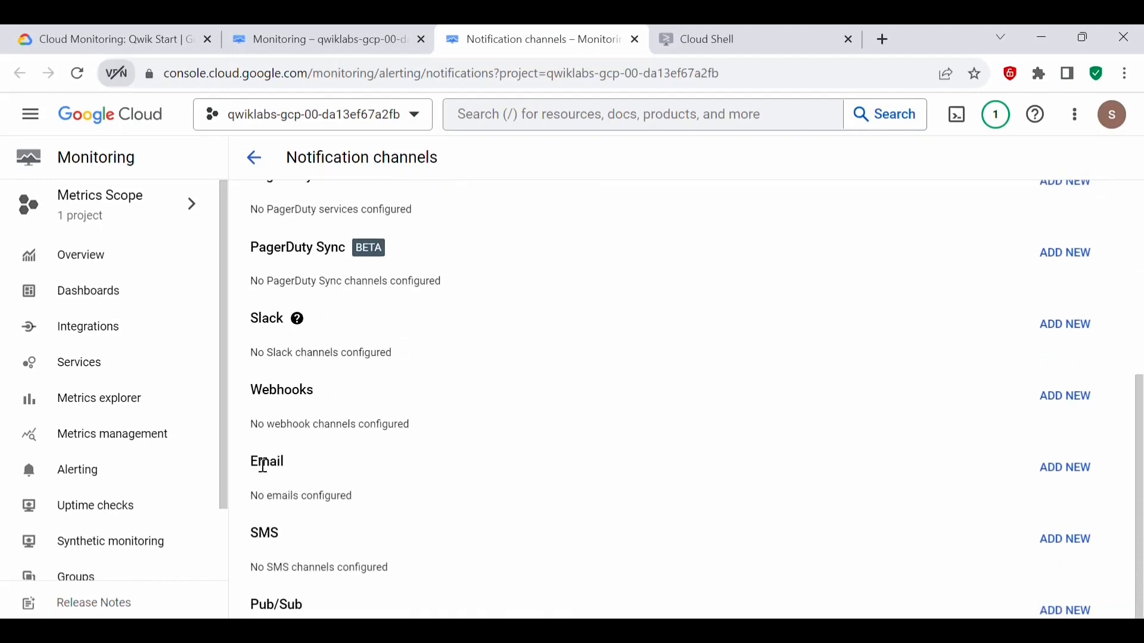
click(1065, 470)
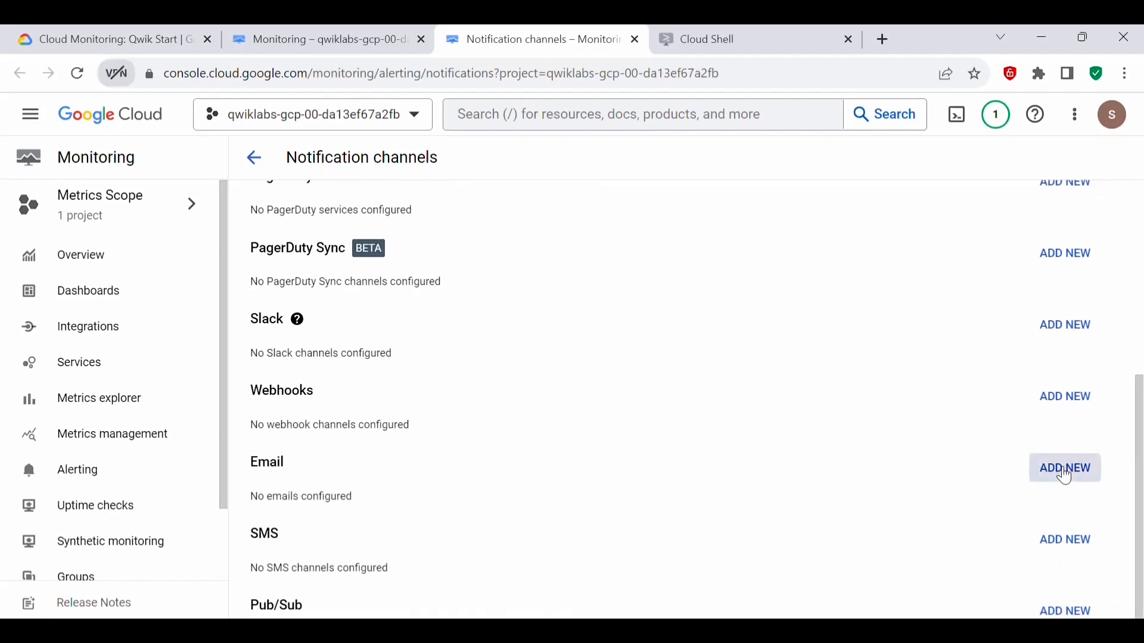
click(425, 386)
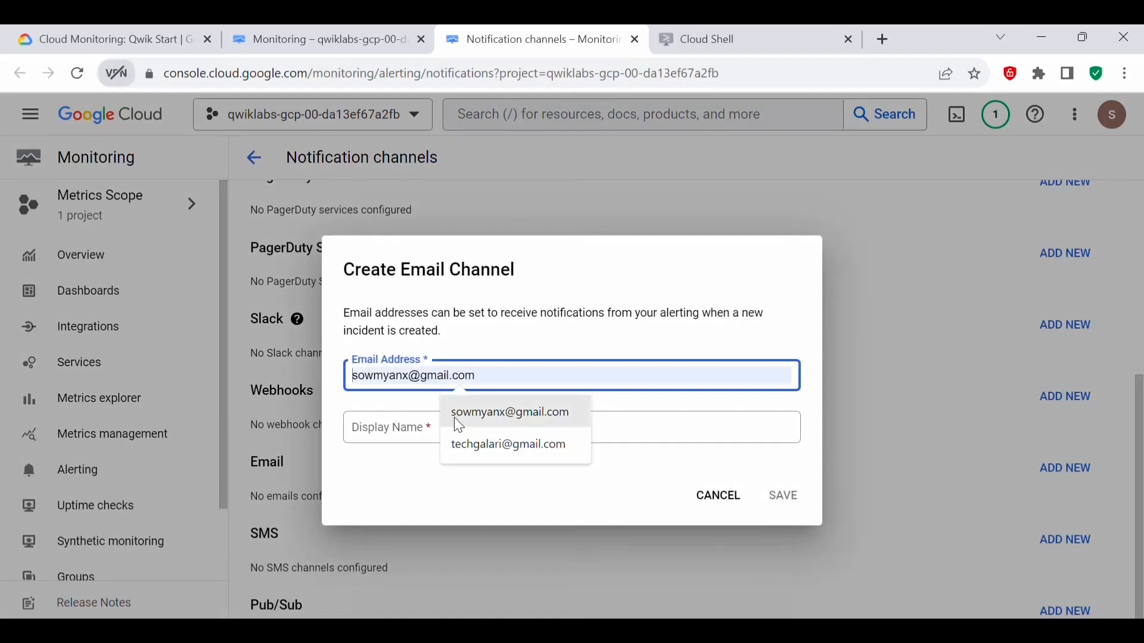
click(456, 445)
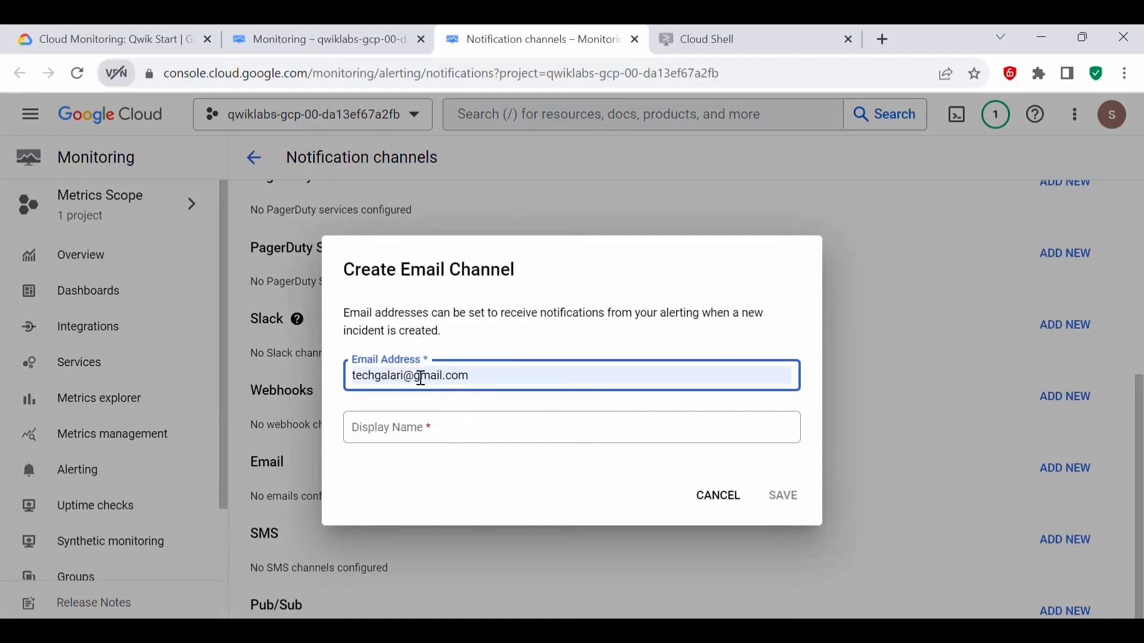
click(392, 444)
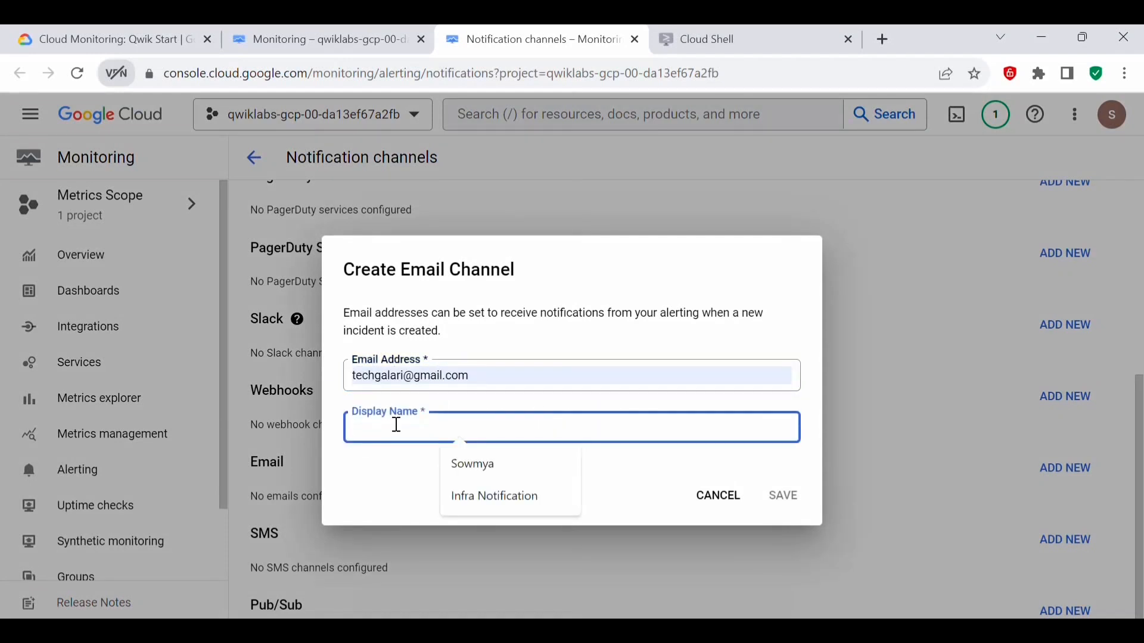
click(489, 498)
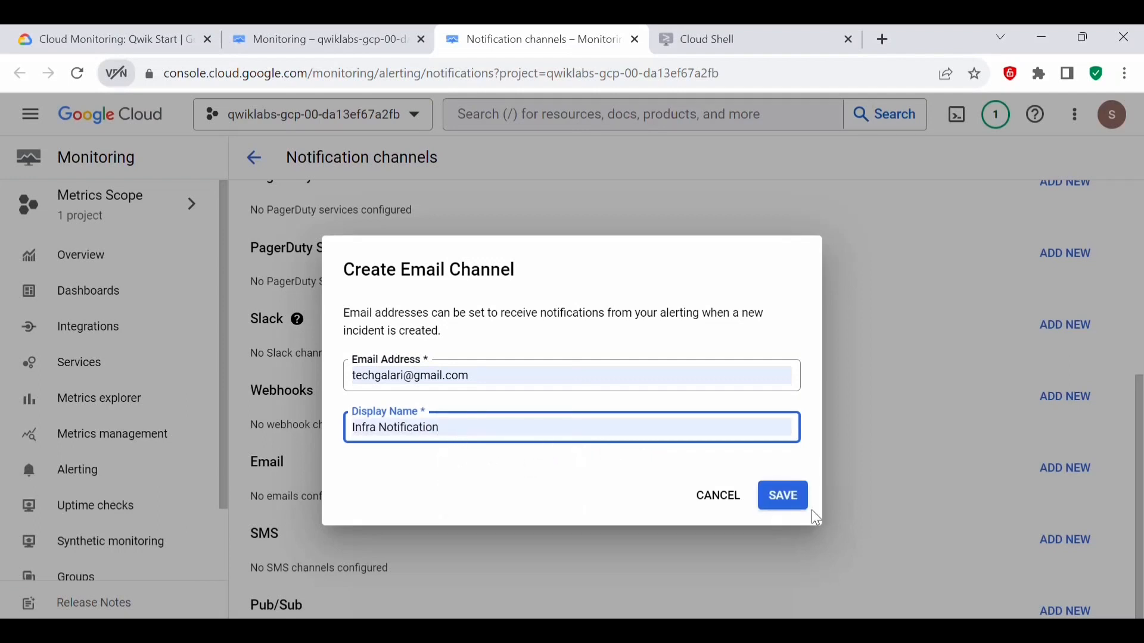
click(790, 498)
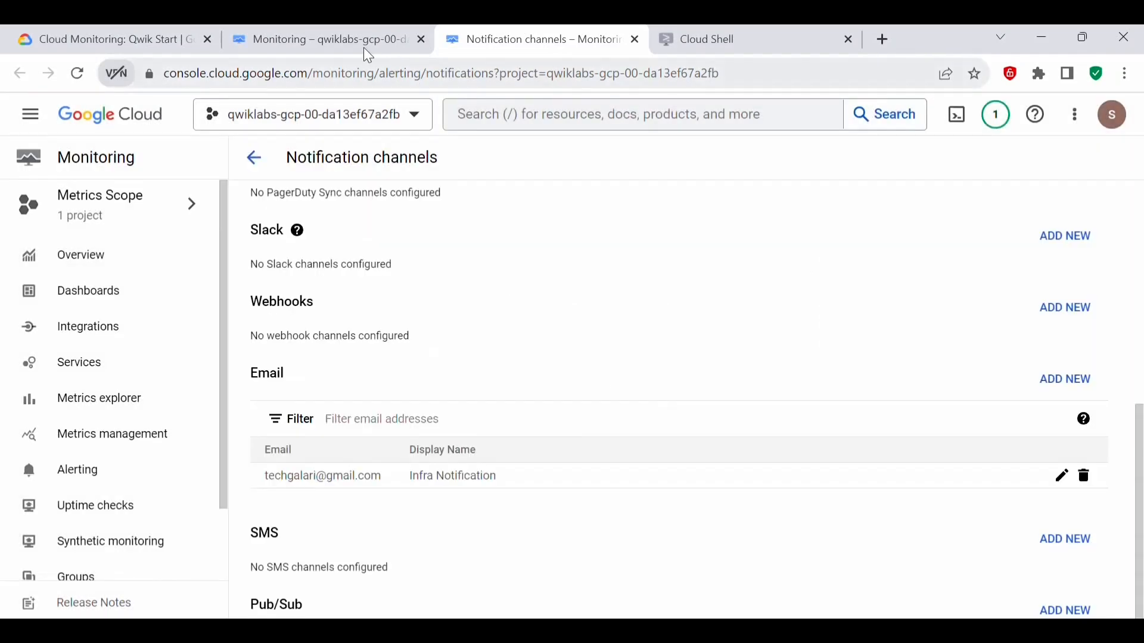
Step: Refresh the alerting policy's notification channels and assign the Infra Notification email channel
click(342, 39)
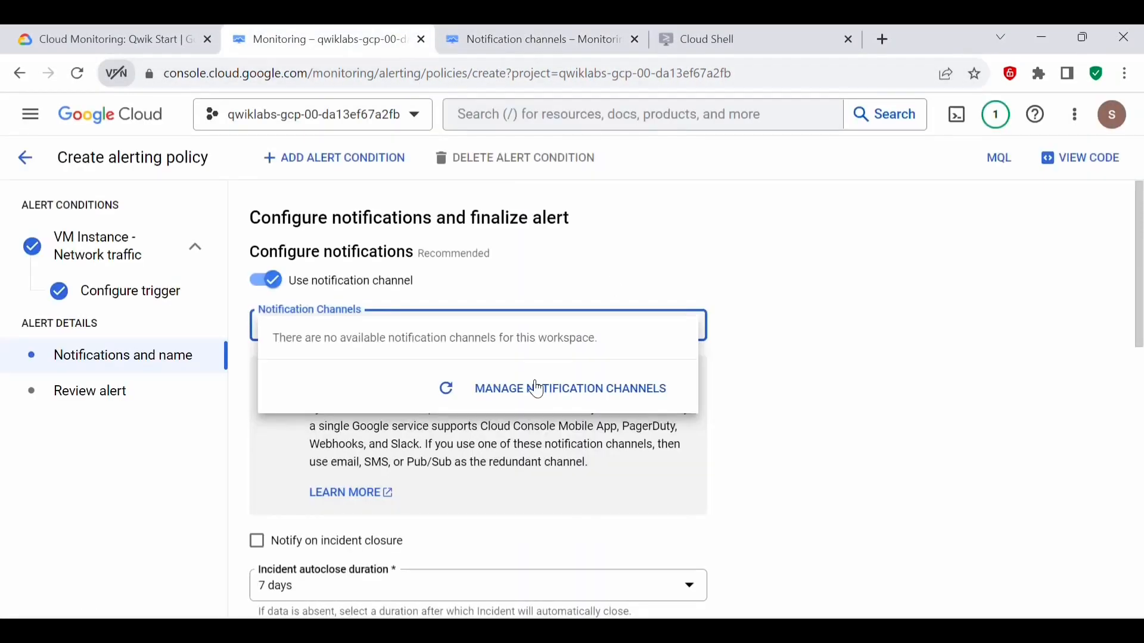
click(447, 389)
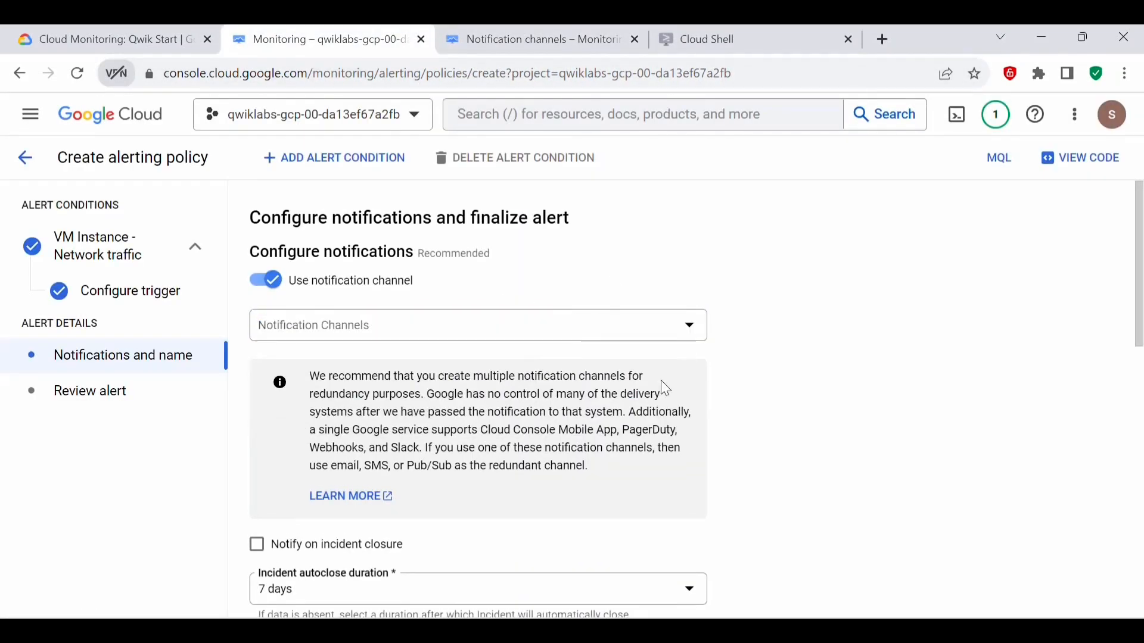
click(428, 327)
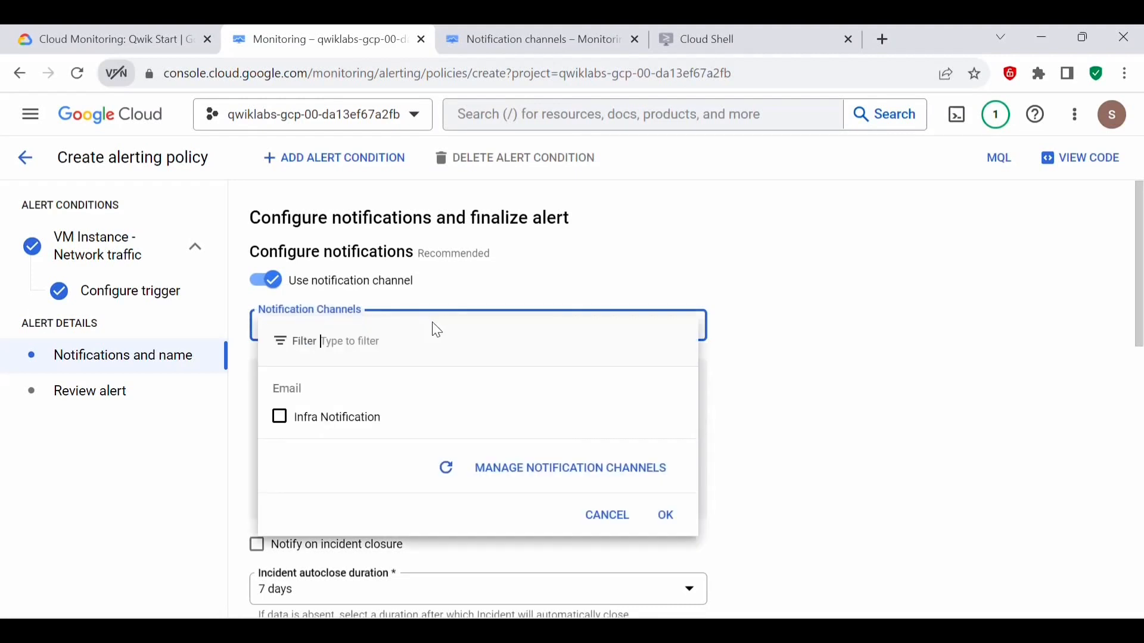
click(292, 422)
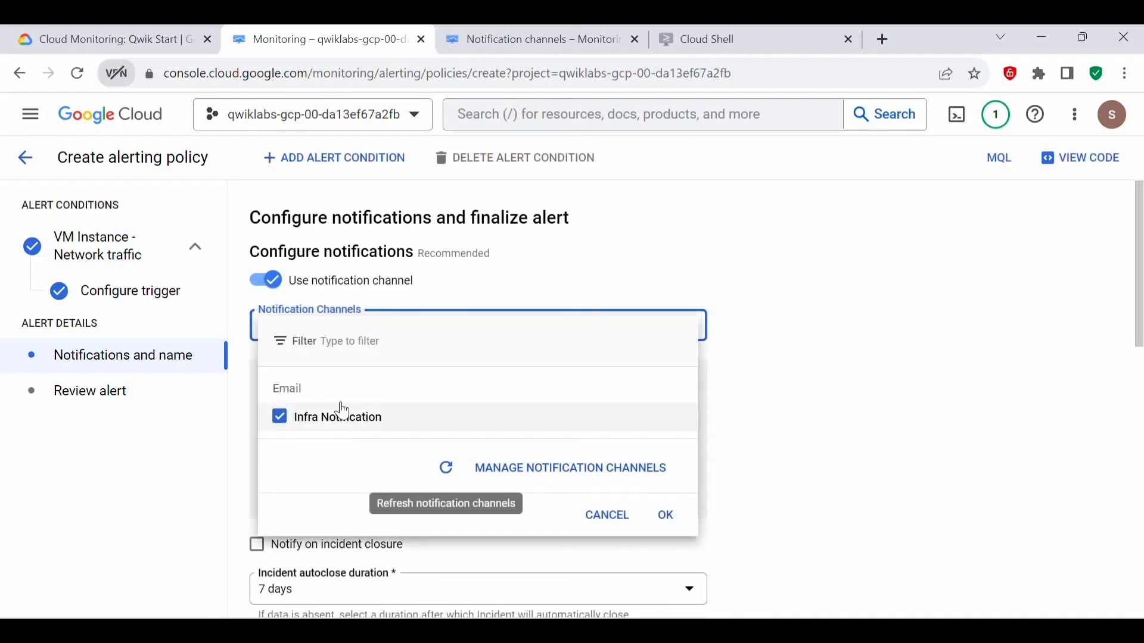
click(667, 516)
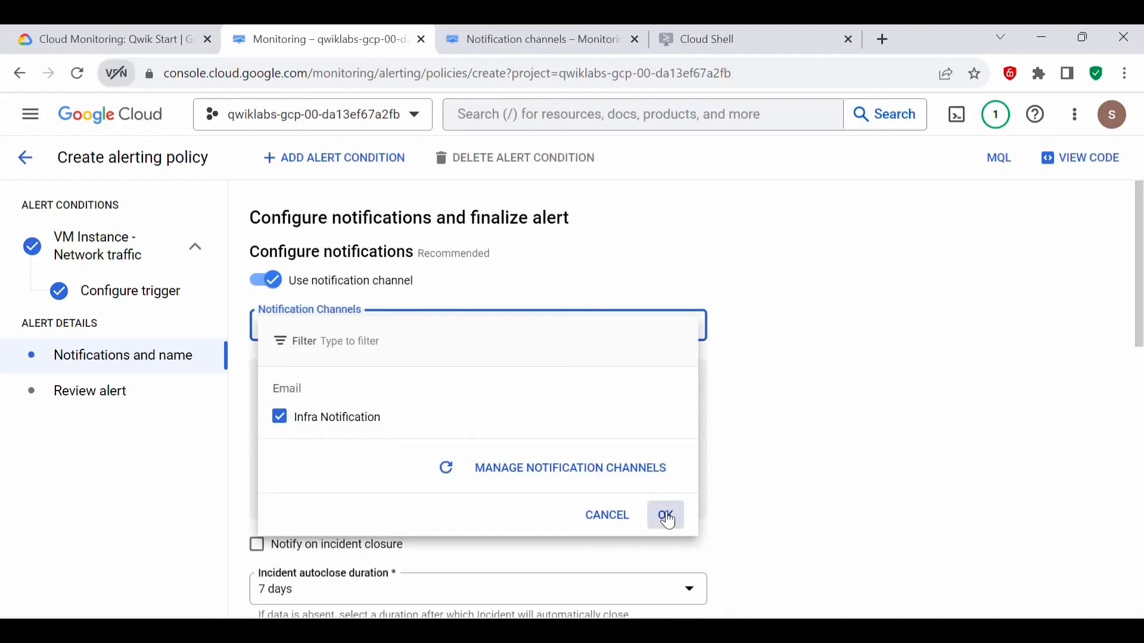
Step: Name the alert policy Inbound Traffic Alert, as given in the lab instructions, leave the documentation empty, and continue to the review
scroll(344, 244, down, 5)
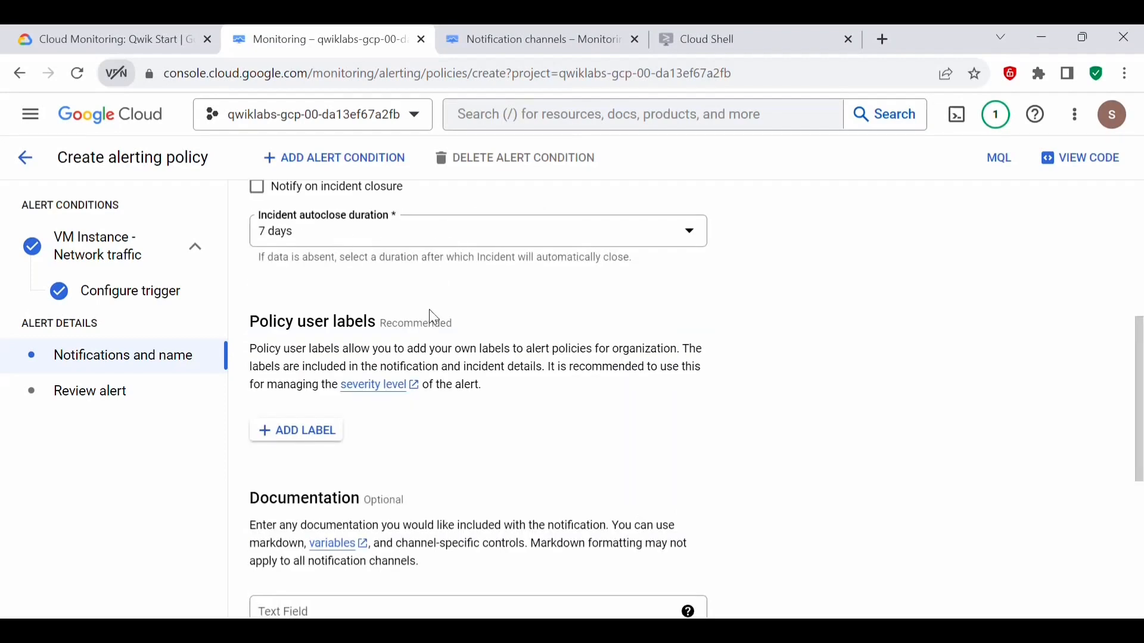
scroll(445, 360, down, 5)
scroll(439, 359, up, 3)
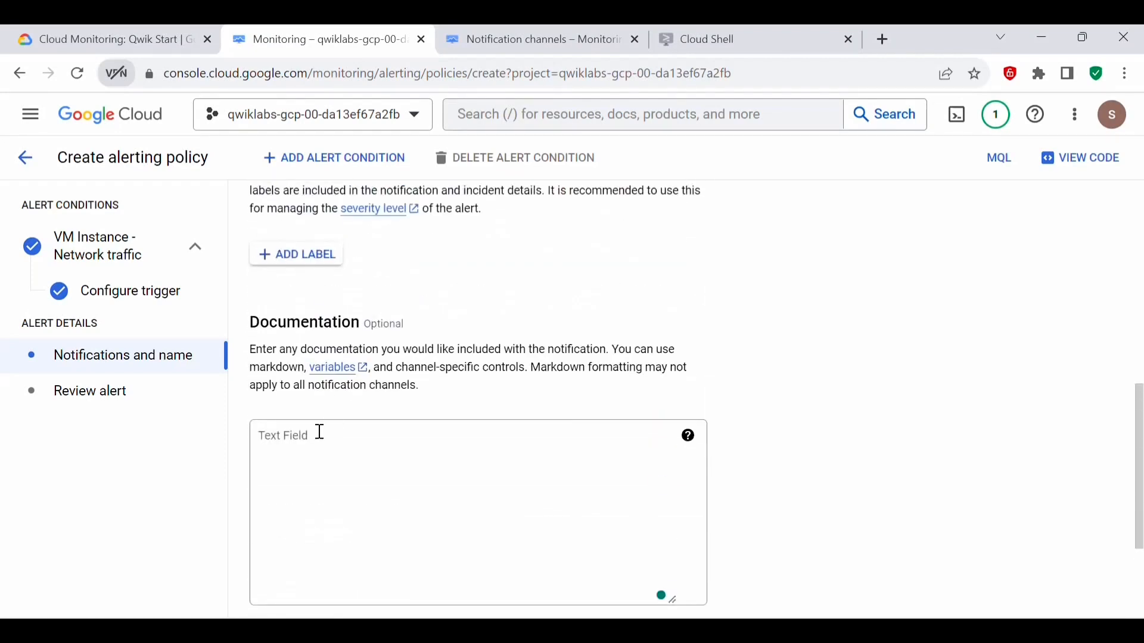
click(335, 417)
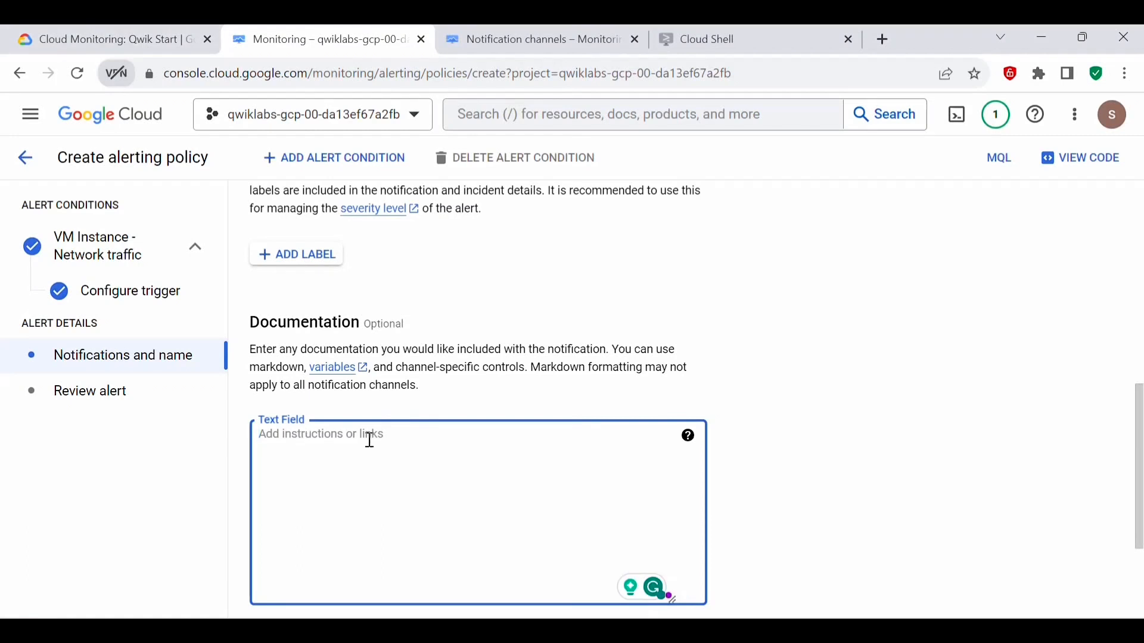
scroll(365, 447, down, 3)
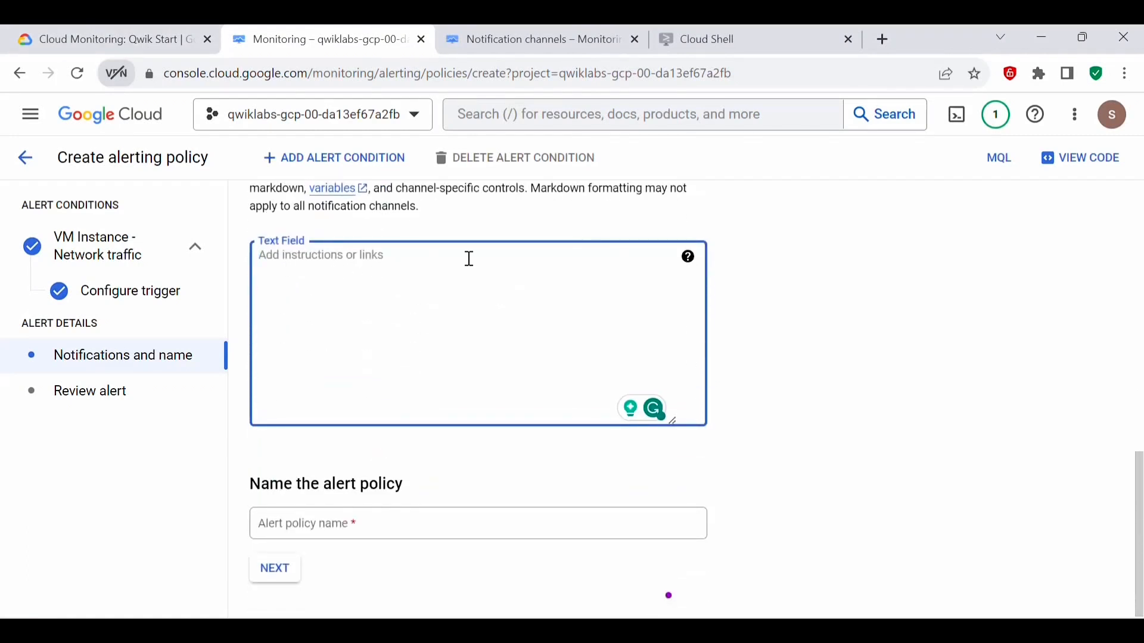
click(325, 521)
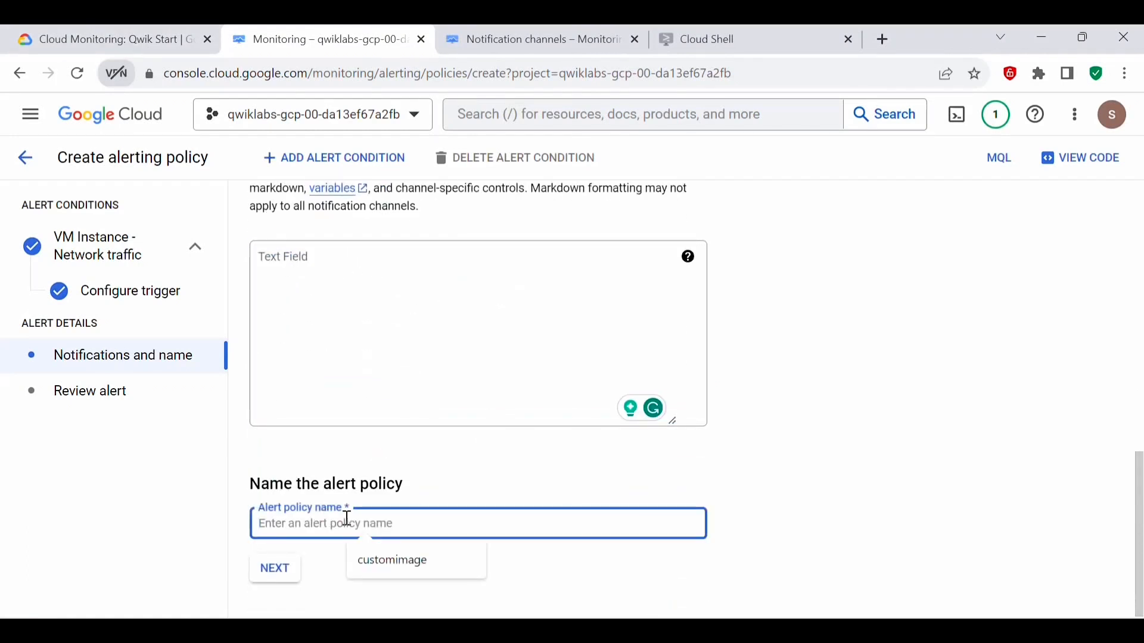
click(152, 41)
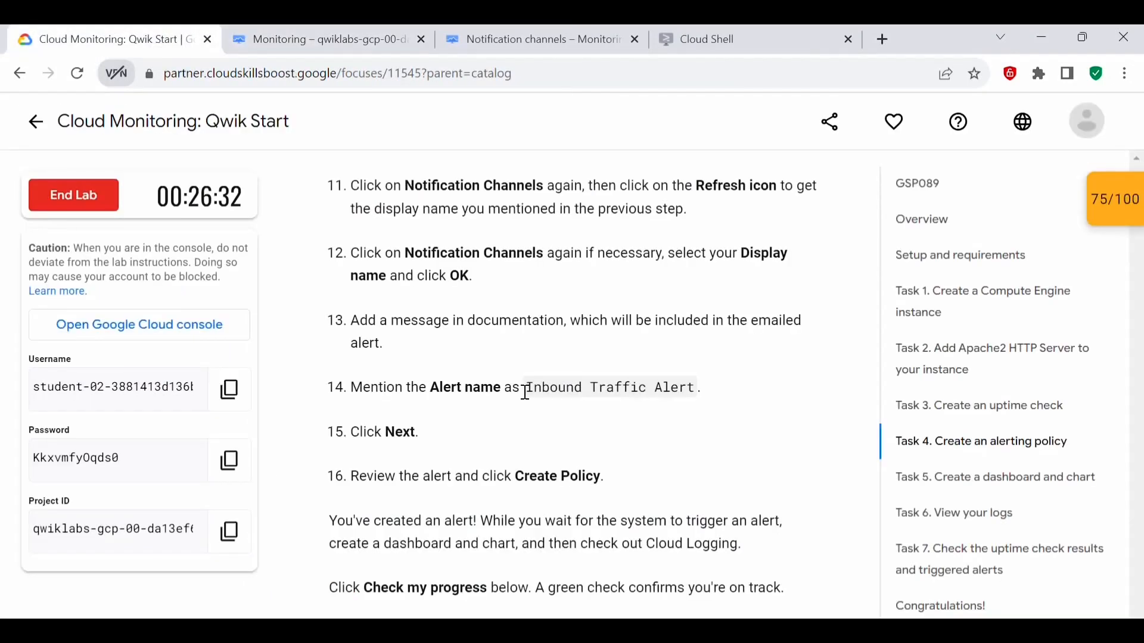
drag(530, 389, 697, 395)
key(ctrl+c)
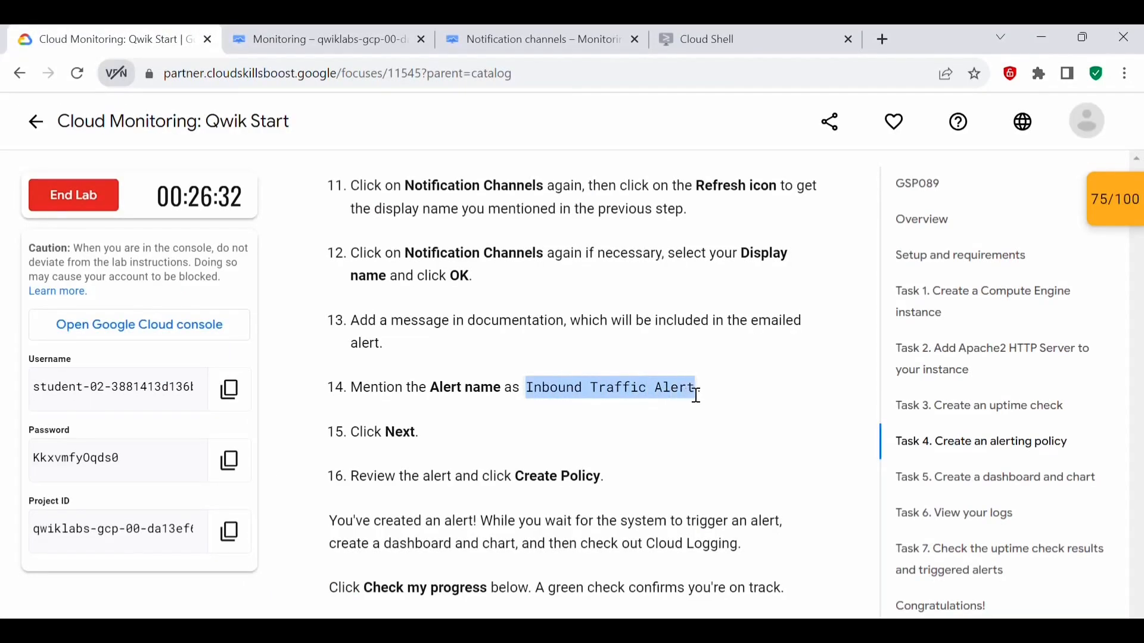
click(316, 39)
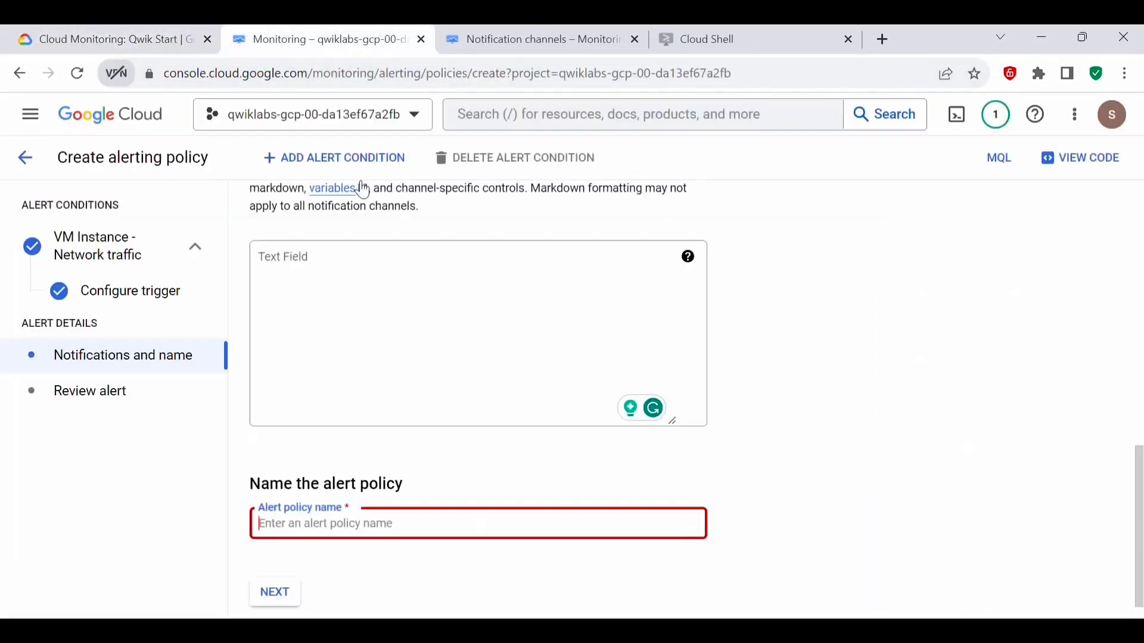
click(346, 525)
key(ctrl+v)
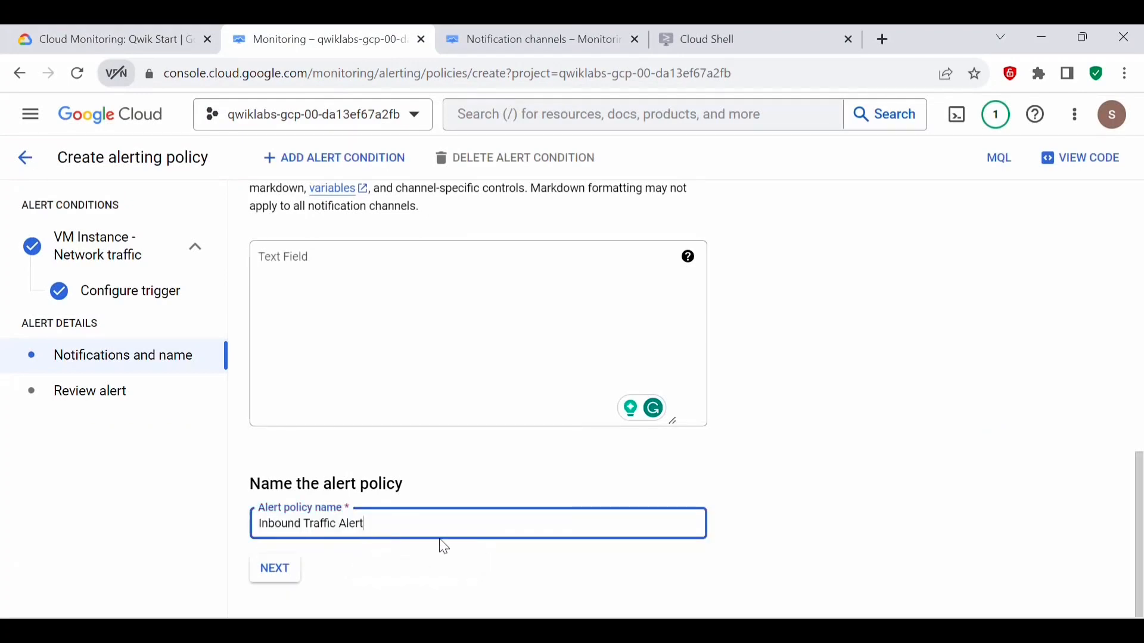
click(472, 573)
click(274, 569)
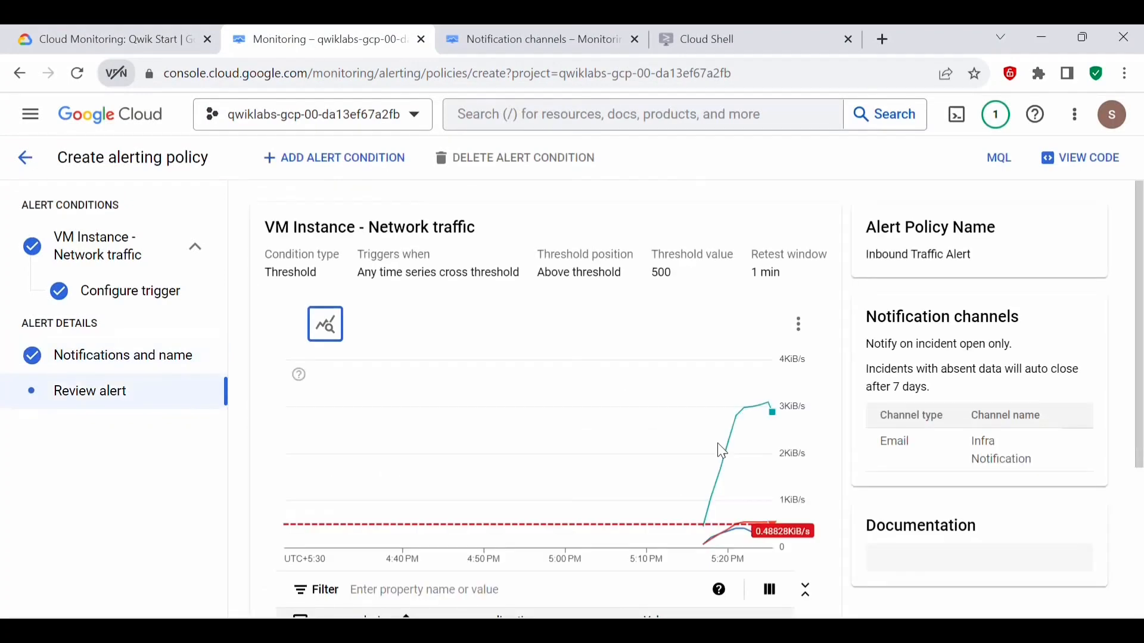
Step: Review the alert's condition, policy name, notification channel and documentation, and create the policy
scroll(431, 454, down, 3)
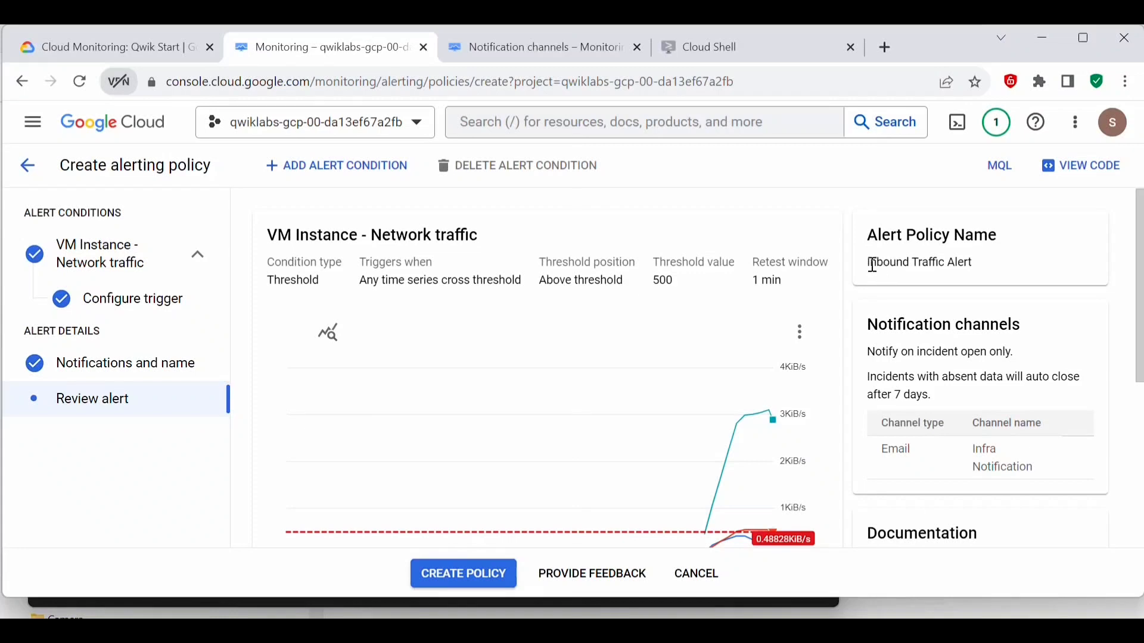
drag(873, 265, 966, 263)
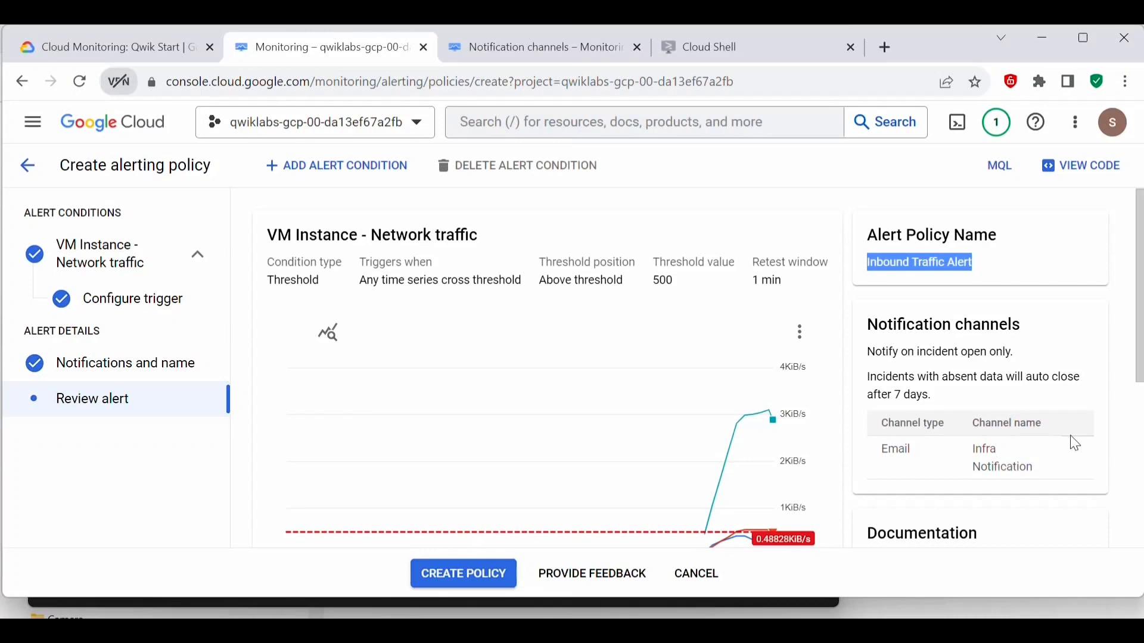
scroll(1043, 452, down, 5)
scroll(1037, 469, up, 3)
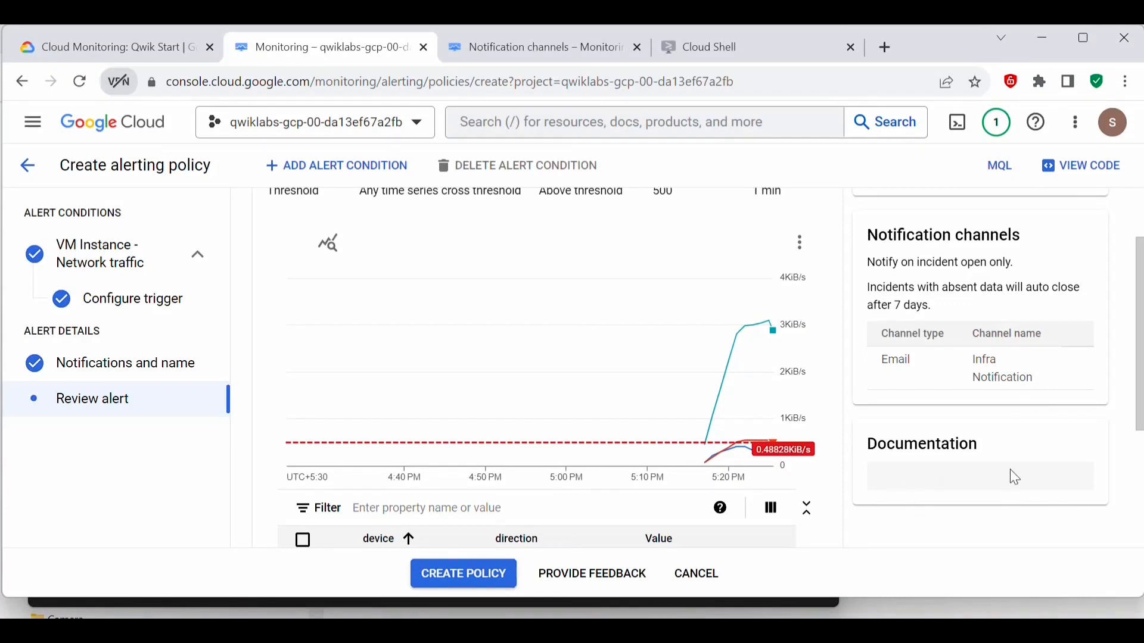
scroll(1039, 485, up, 2)
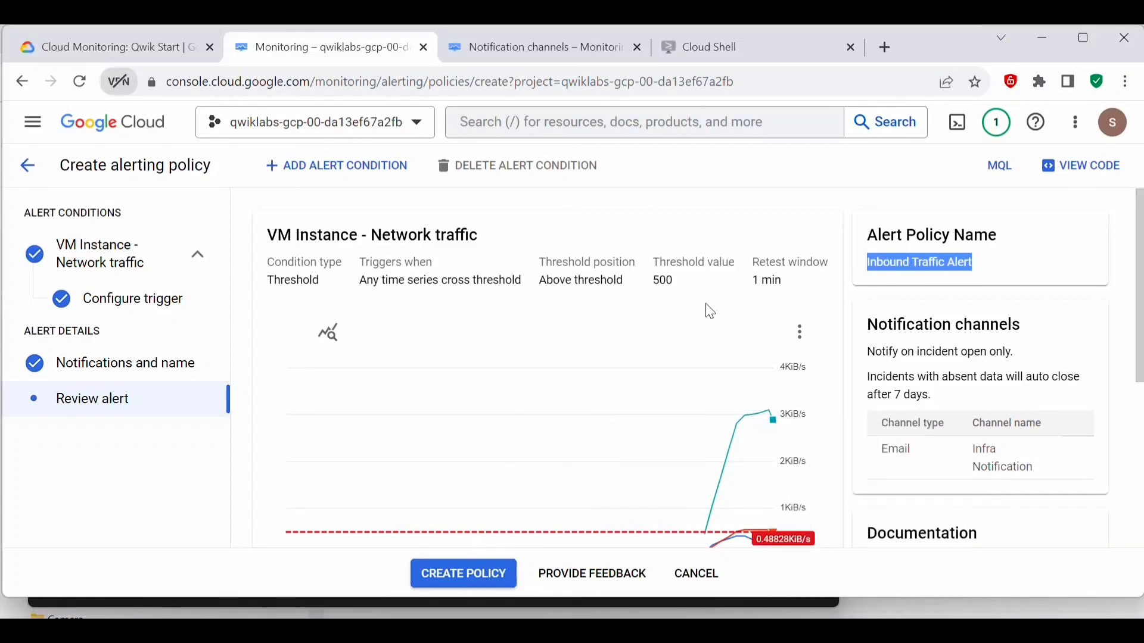
scroll(774, 320, down, 5)
scroll(774, 320, up, 5)
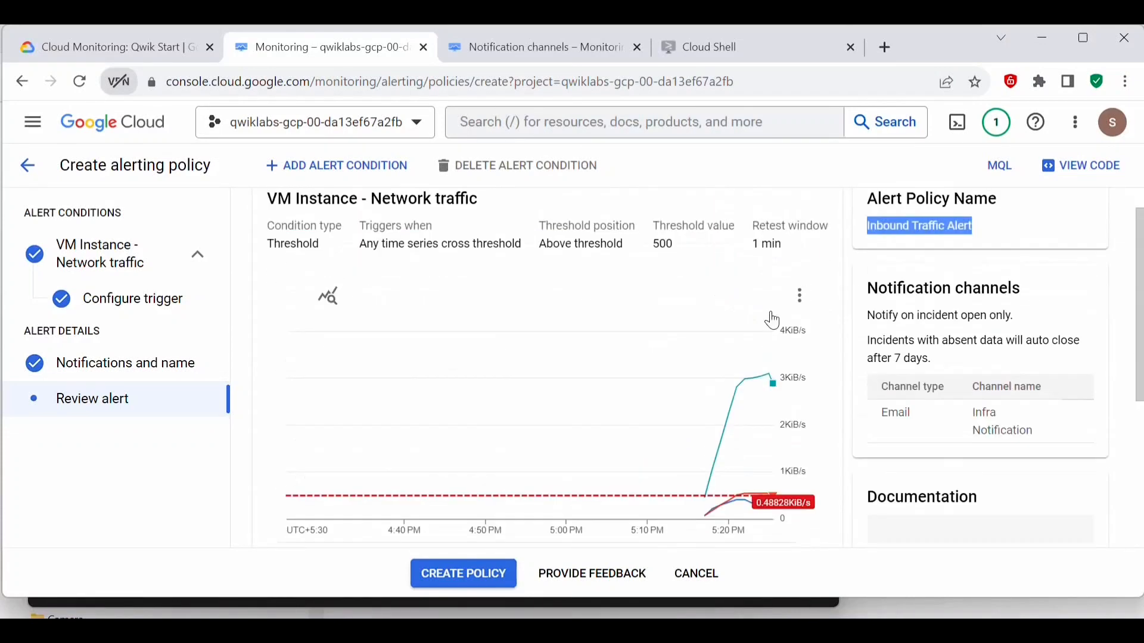
scroll(775, 320, down, 5)
click(467, 573)
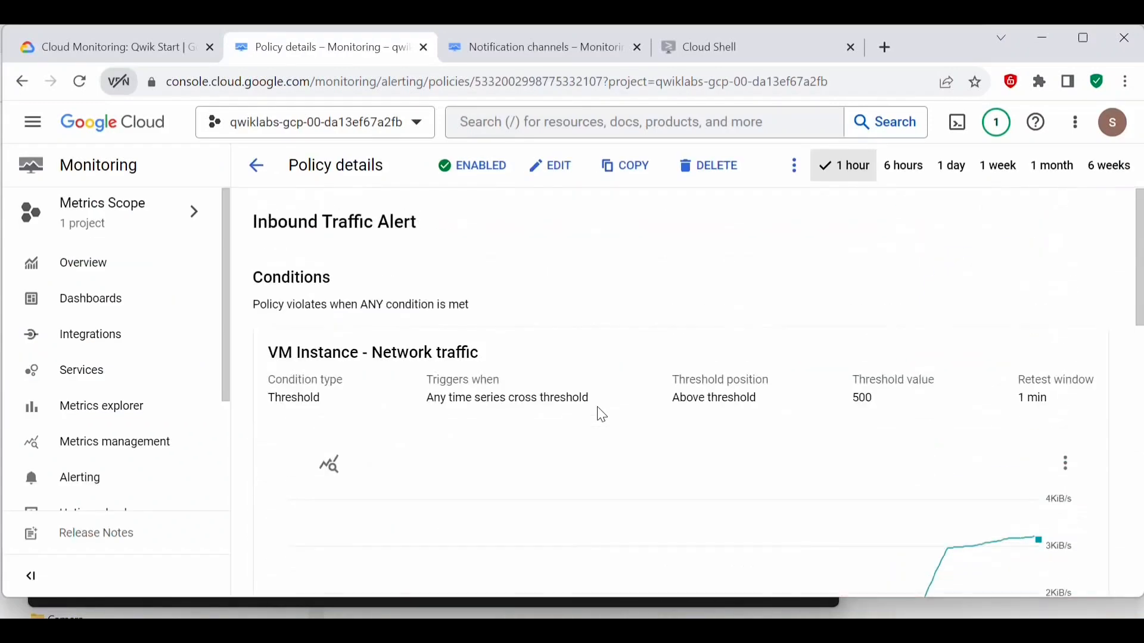
Step: Check the lab progress for creating an uptime check and alerting policy, and go to the Task 5 dashboard instructions
click(195, 49)
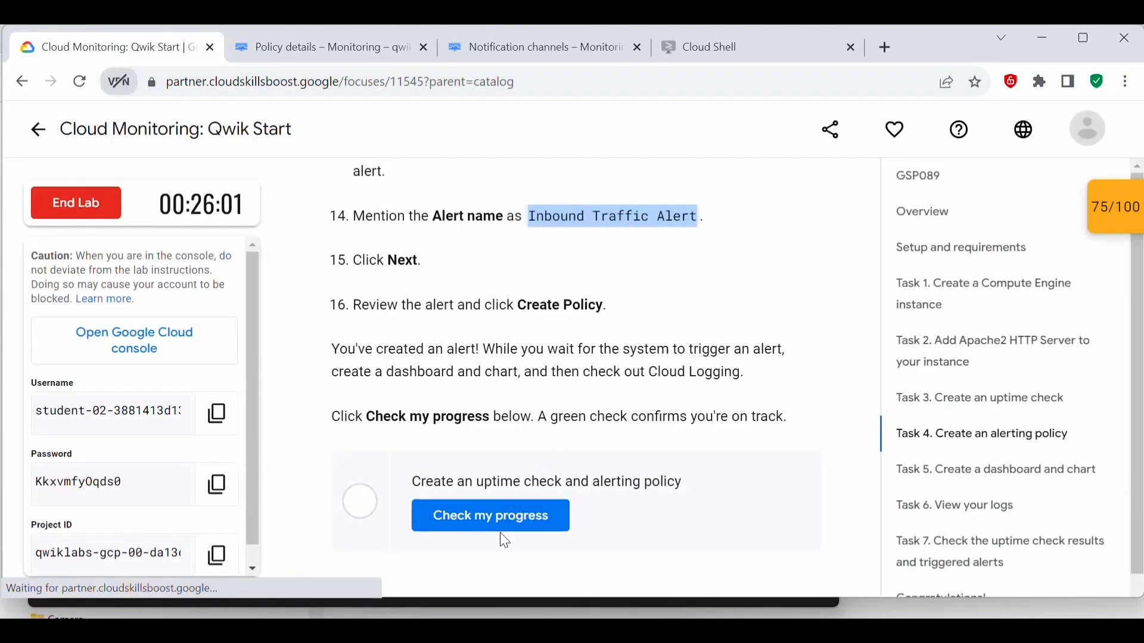
click(500, 517)
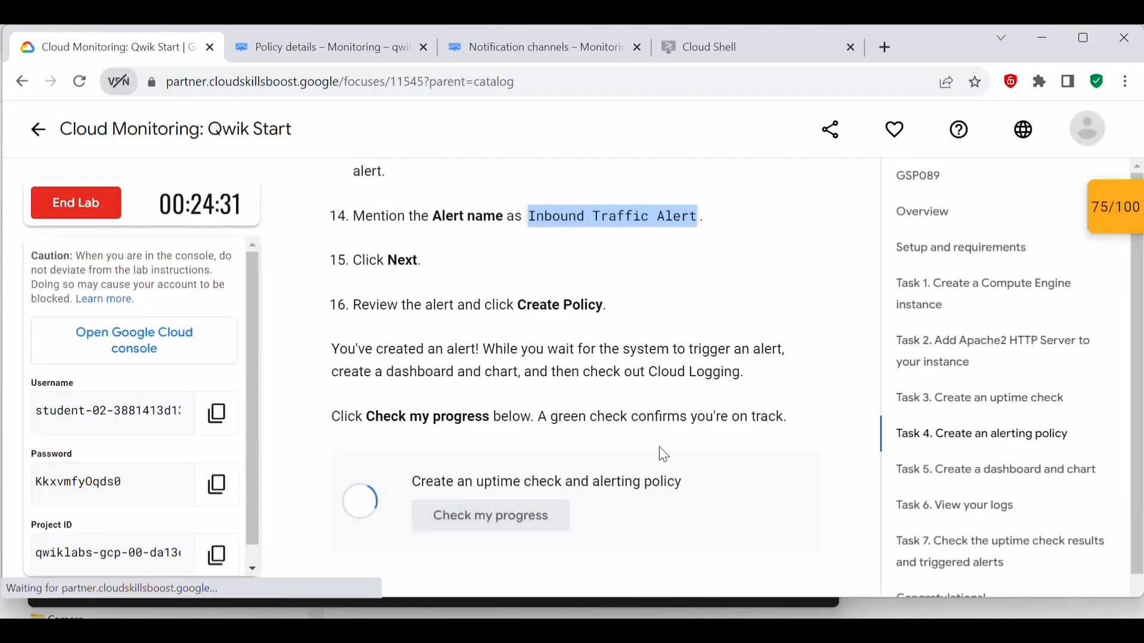
scroll(666, 455, down, 5)
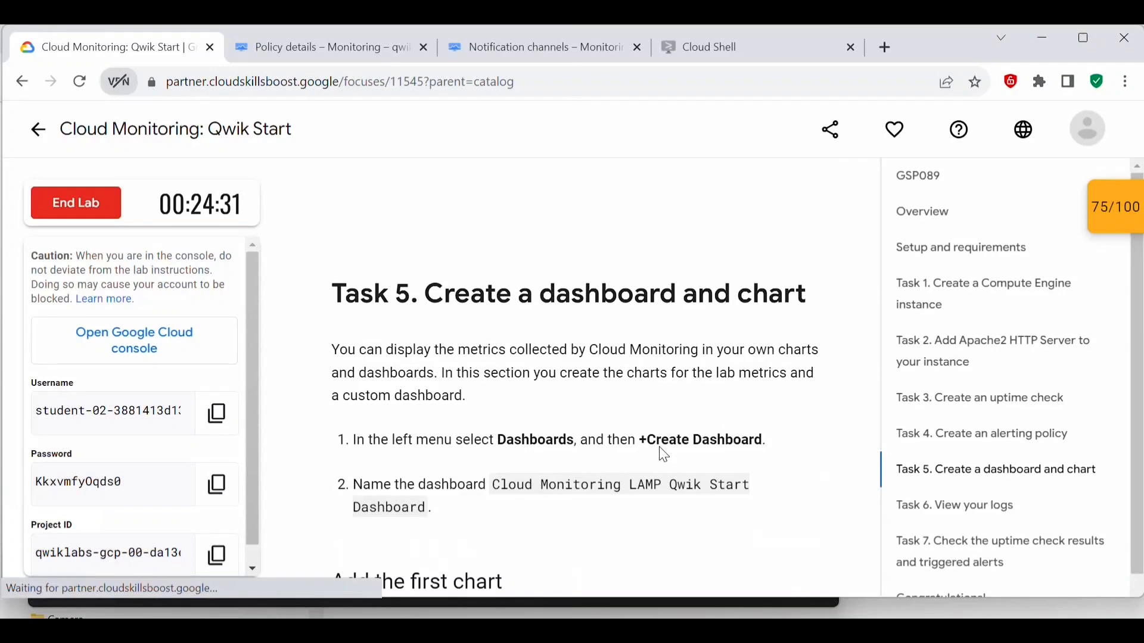
scroll(666, 455, down, 3)
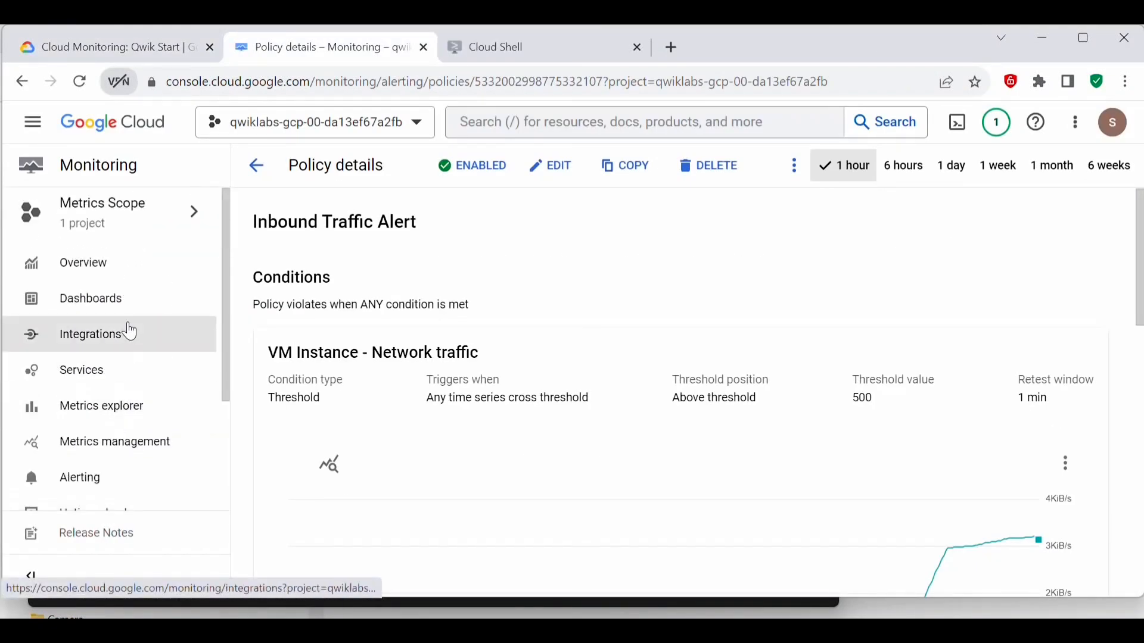
Step: Create a new Monitoring dashboard and name it Cloud Monitoring LAMP Qwik Start Dashboard
click(86, 300)
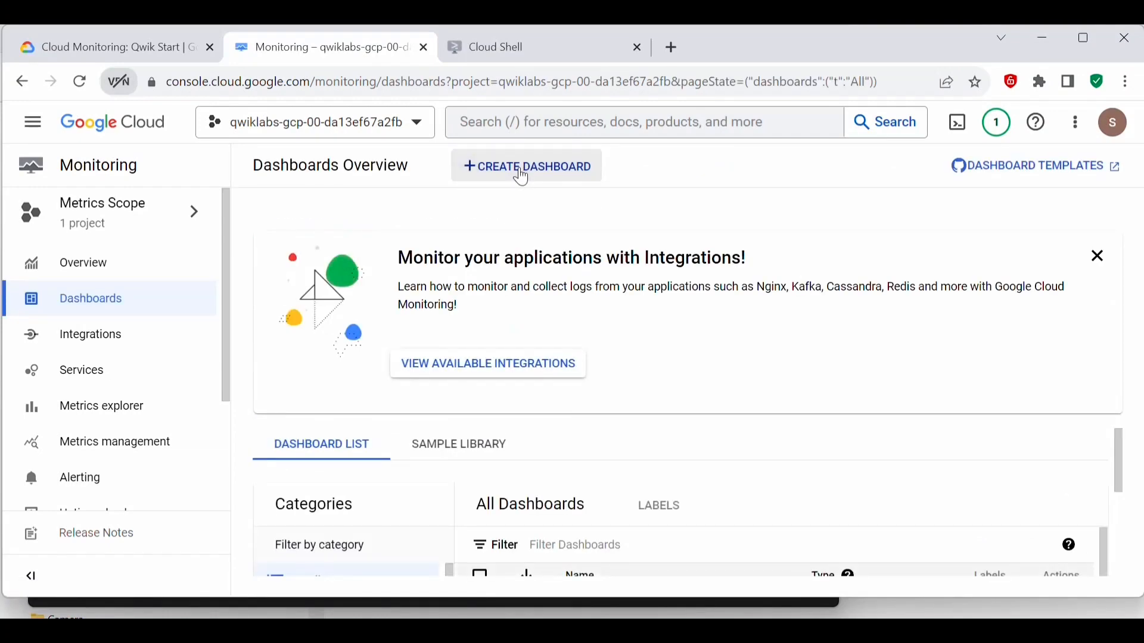
click(523, 177)
key(ctrl+1)
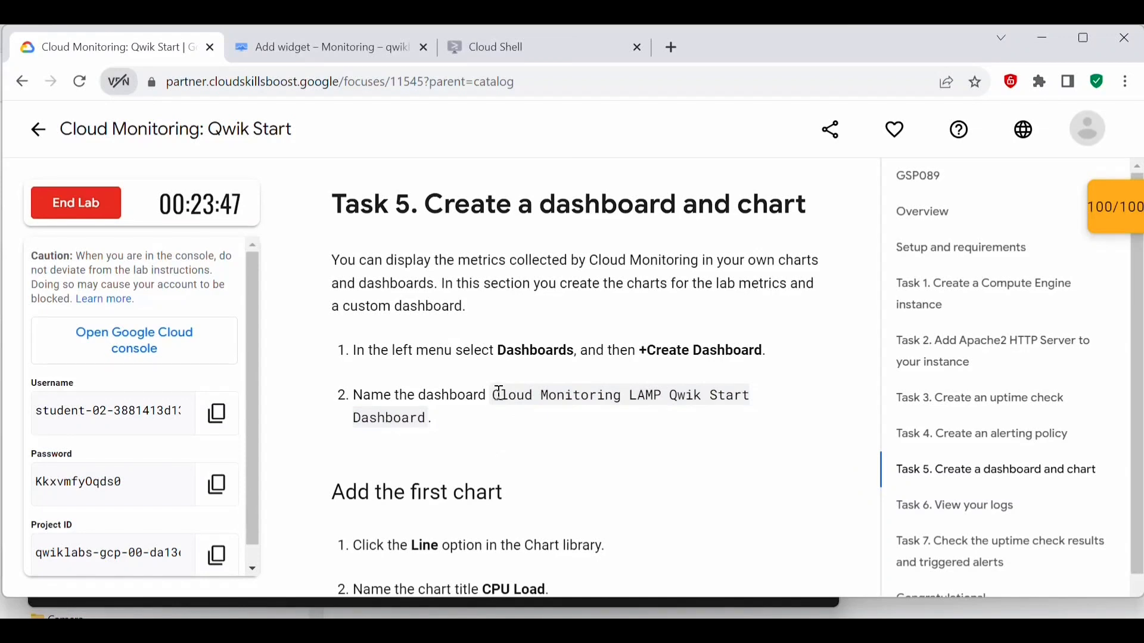
drag(494, 403, 426, 420)
key(ctrl+c)
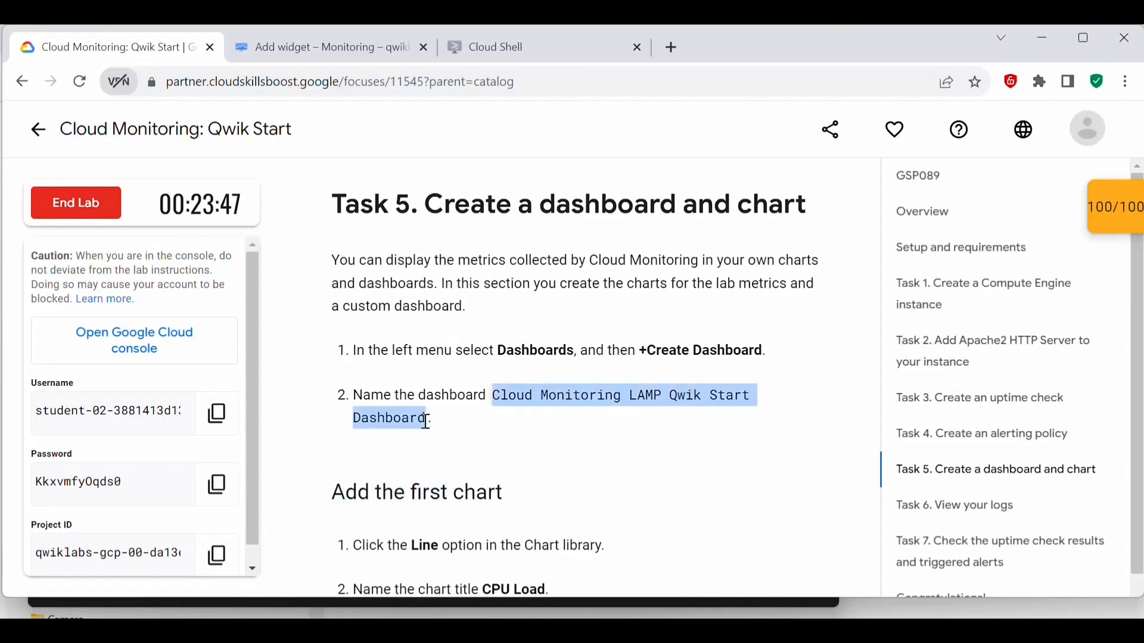
click(311, 41)
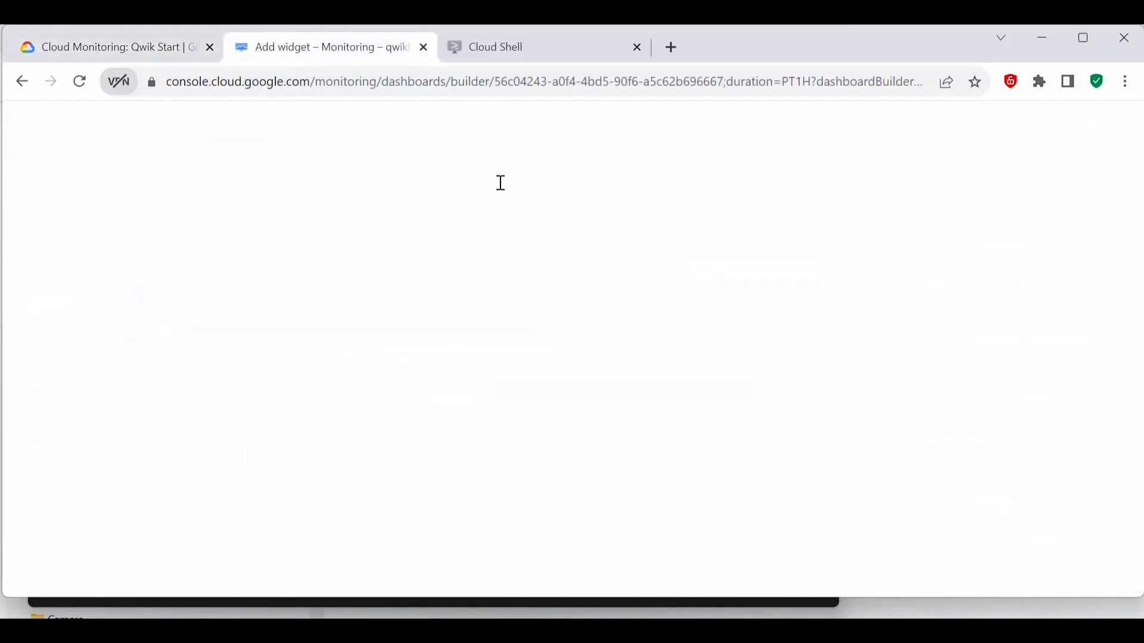
click(505, 171)
key(ctrl+a)
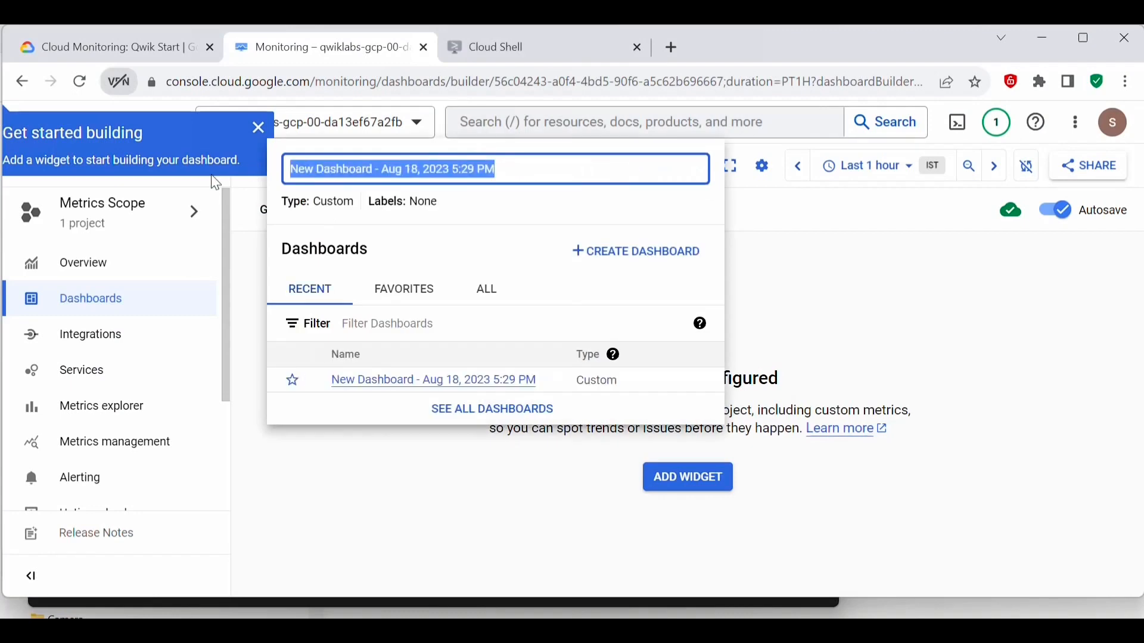
key(ctrl+v)
click(377, 430)
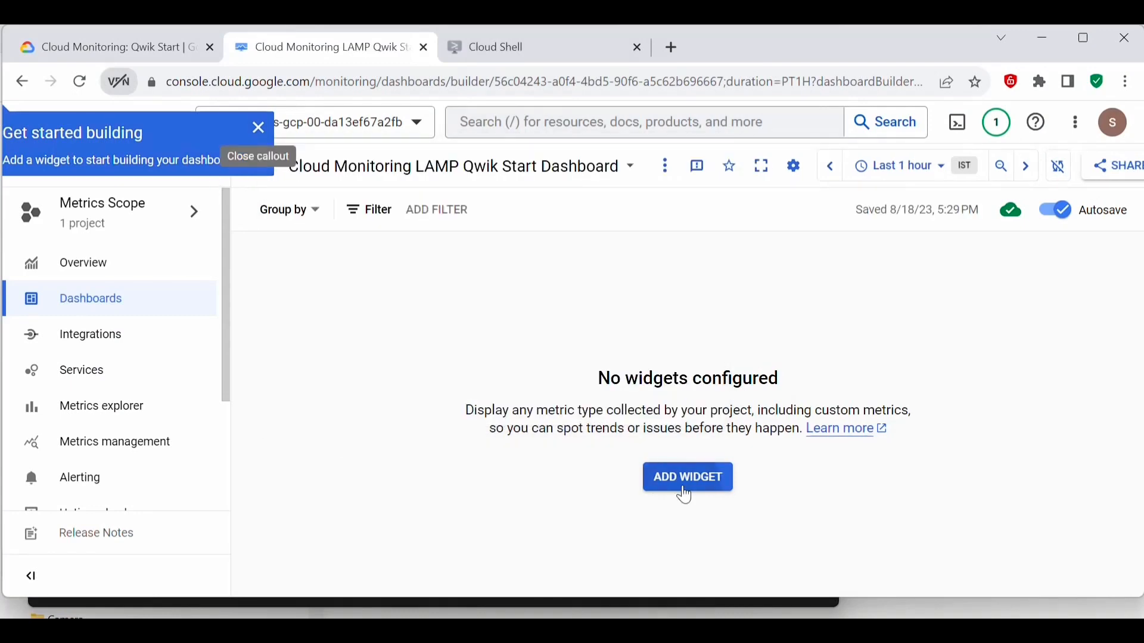
Step: Add a Line chart widget to the dashboard and title it CPU Load, following the lab's first chart instructions
click(681, 486)
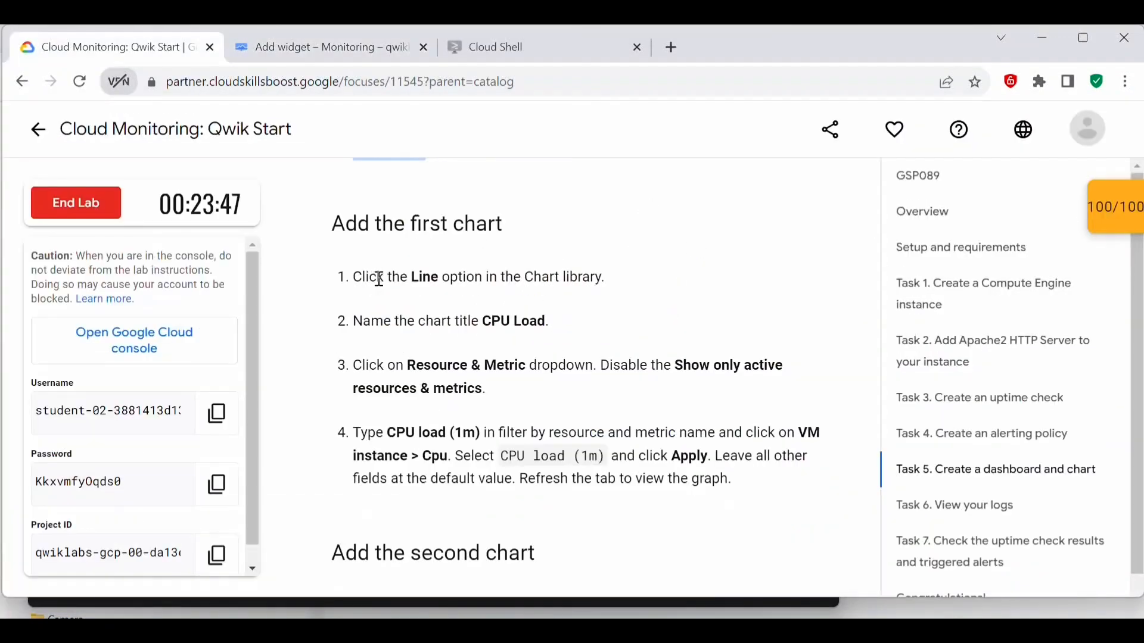
drag(379, 277, 465, 281)
click(556, 300)
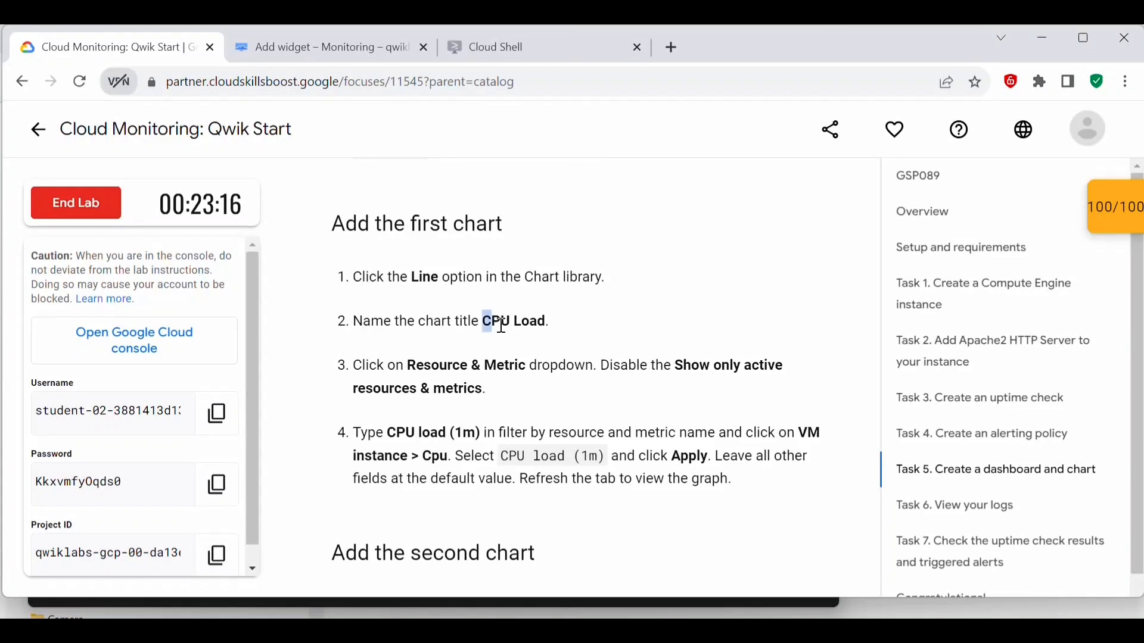
drag(502, 327, 546, 327)
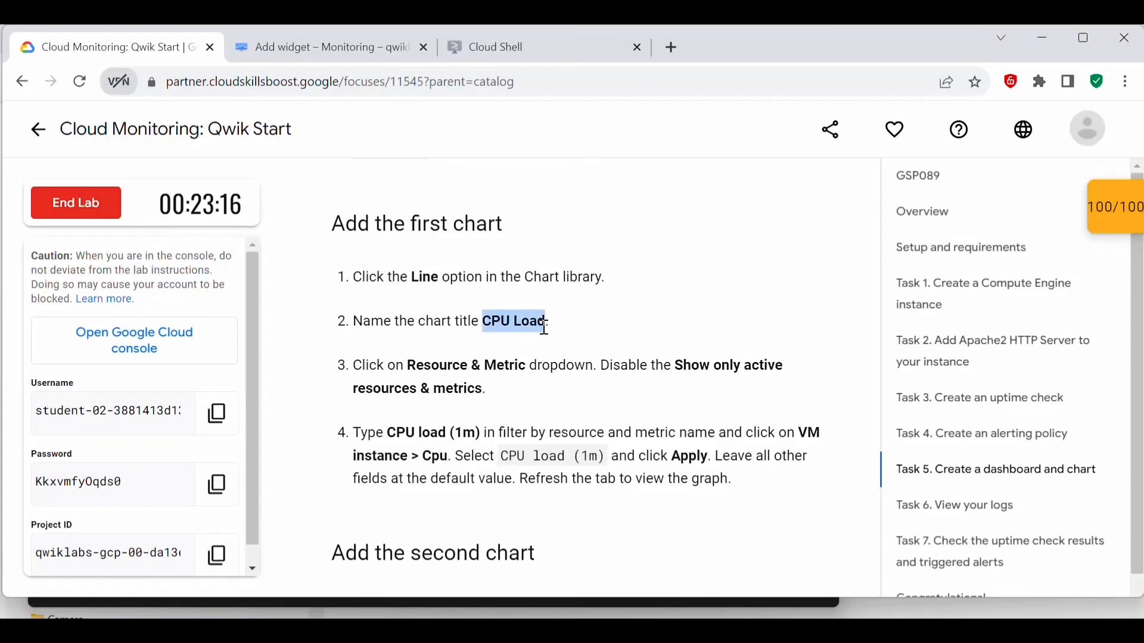
click(348, 48)
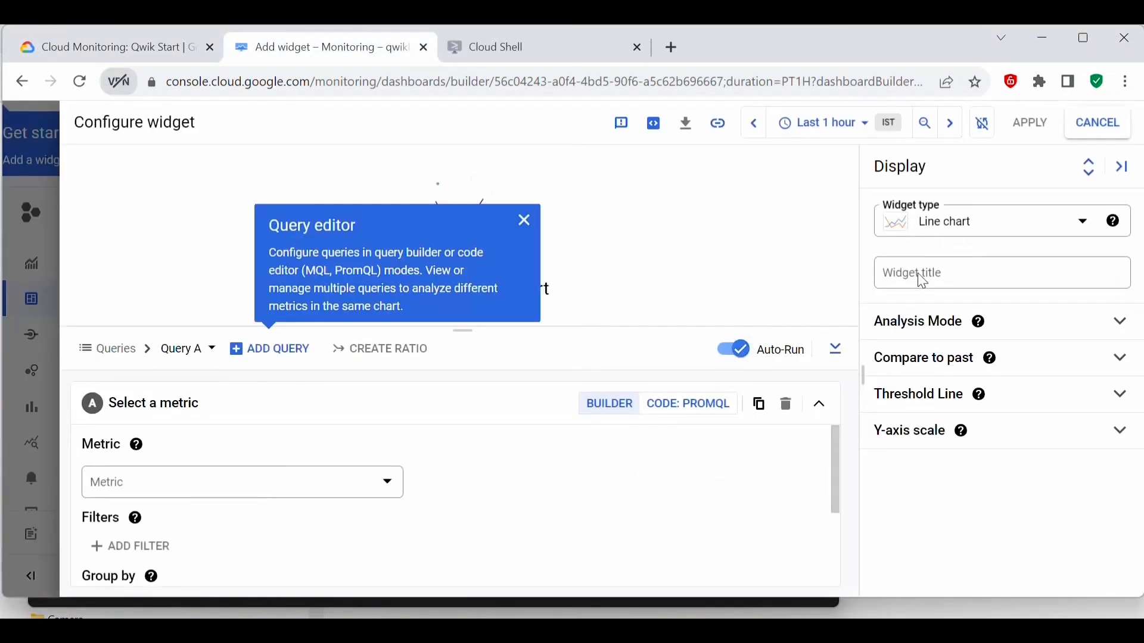
click(923, 279)
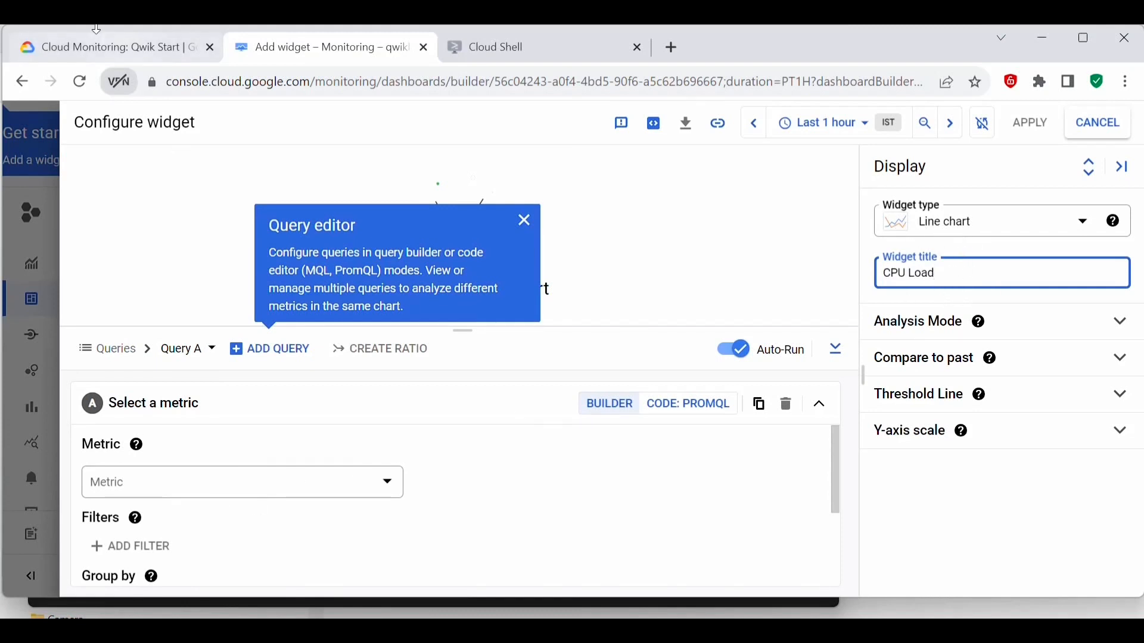
Step: Filter the CPU Load chart's metric list by CPU load (1m) from the lab instructions, with Show only active resources & metrics disabled
click(104, 46)
scroll(476, 256, down, 3)
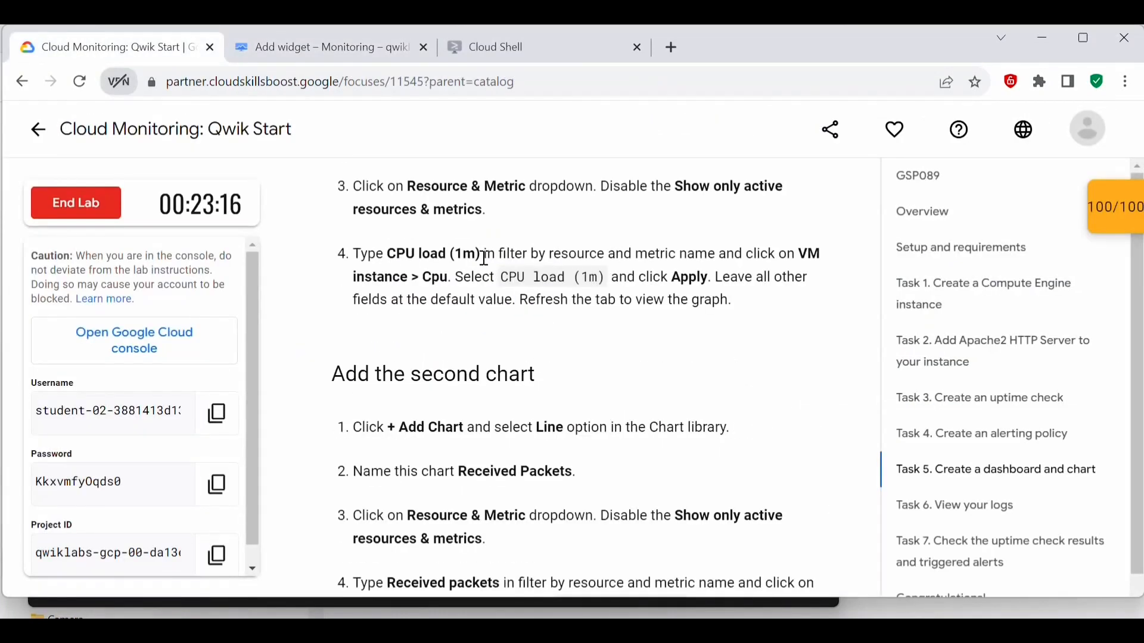
drag(485, 255, 390, 258)
key(ctrl+c)
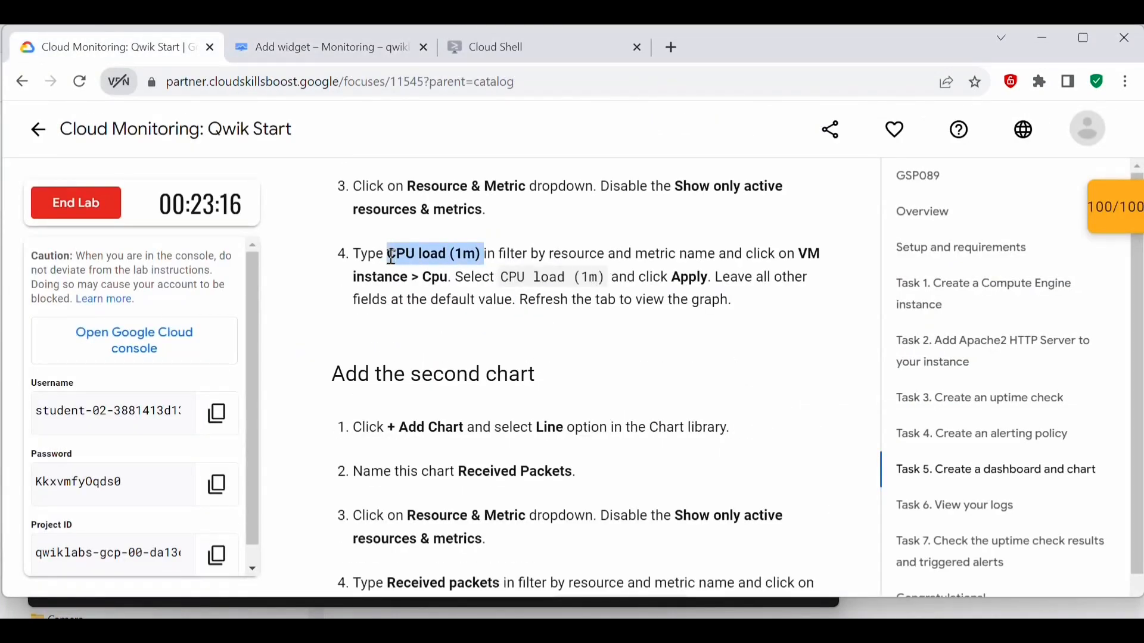
key(ctrl+Tab)
click(223, 487)
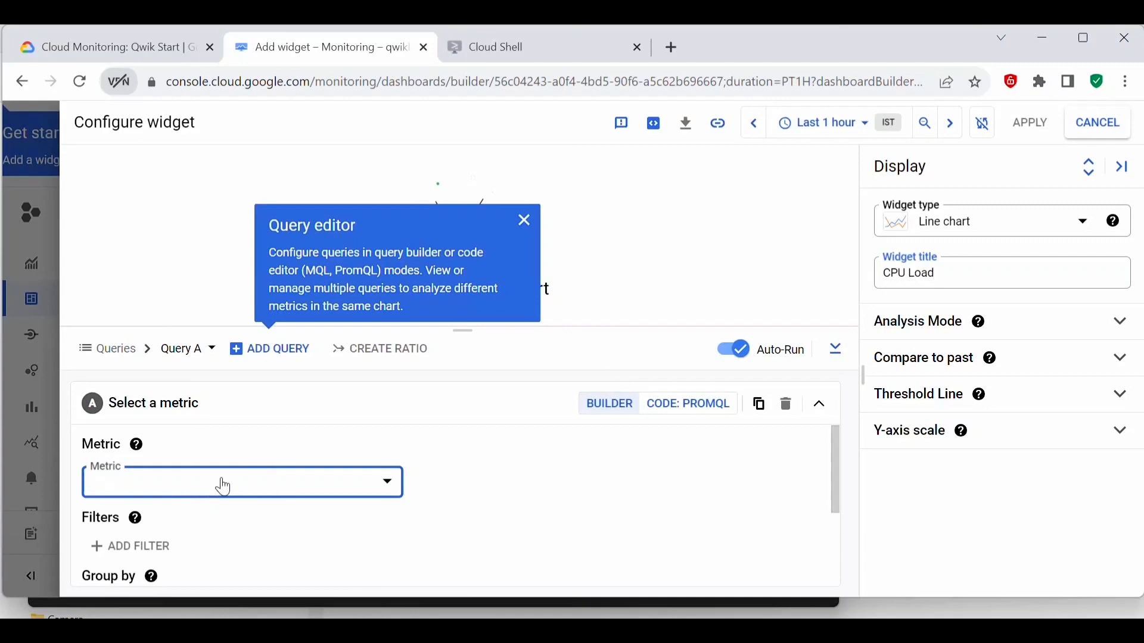
click(298, 494)
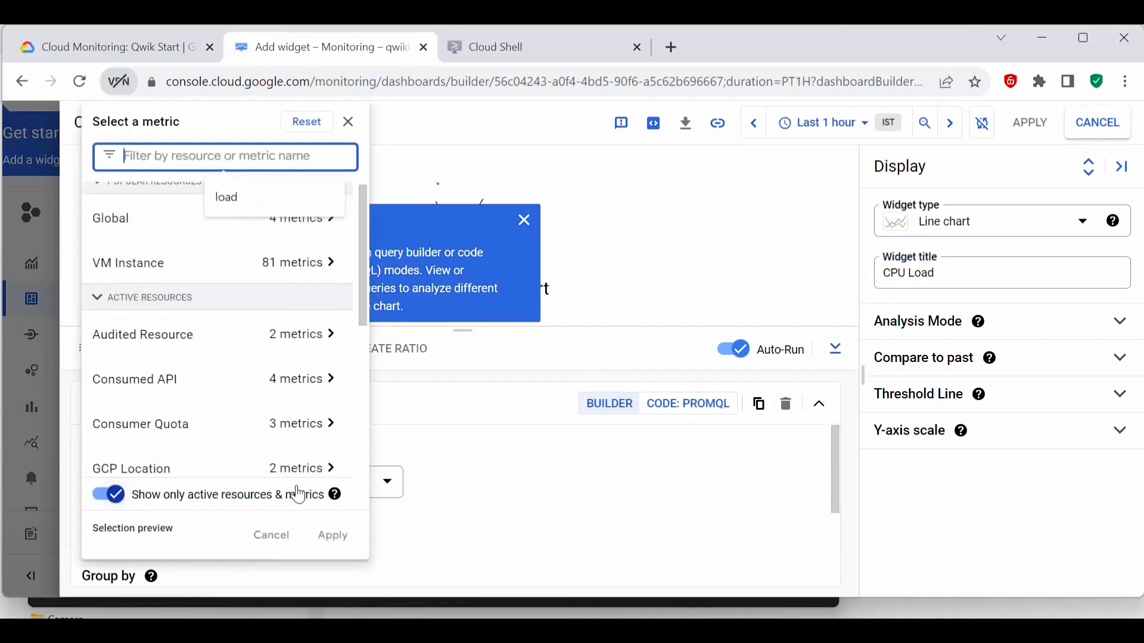
click(114, 496)
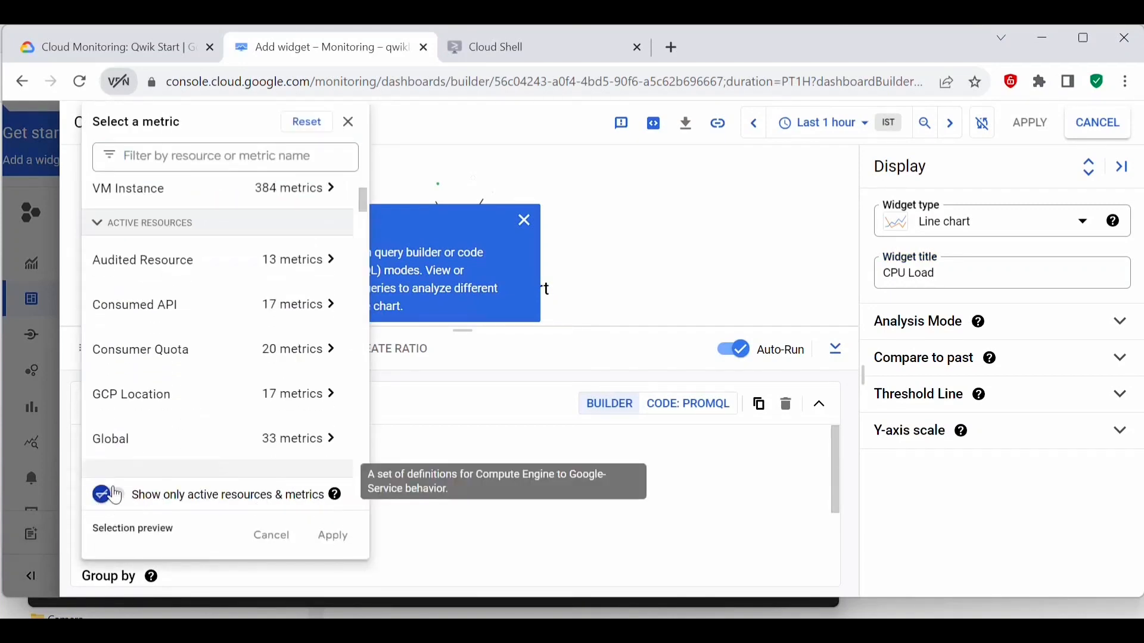
click(179, 156)
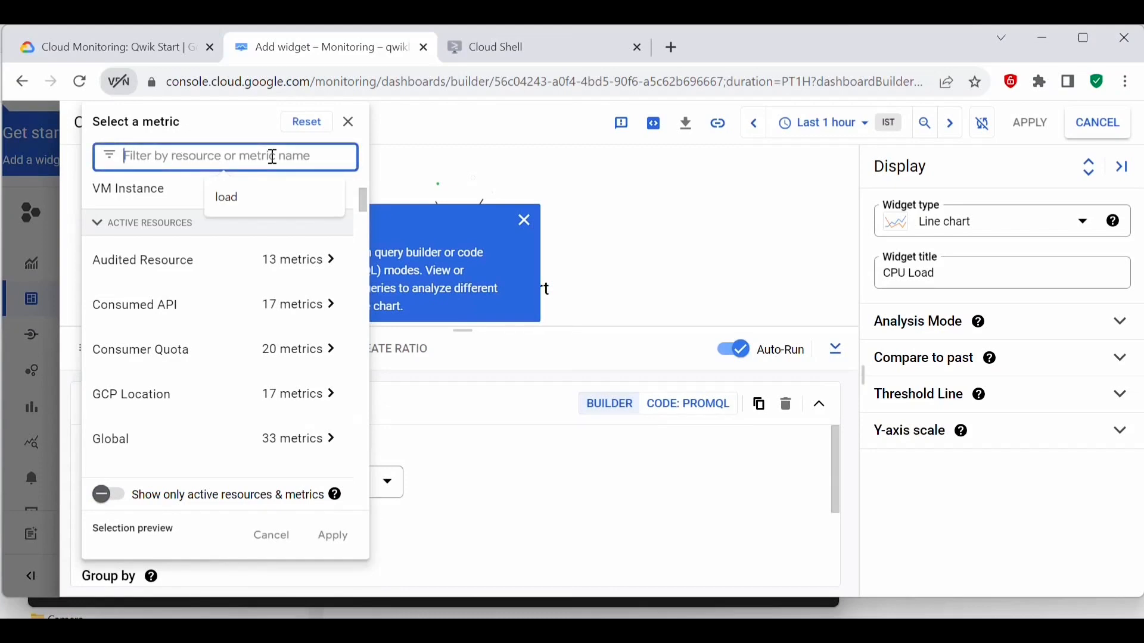
key(ctrl+v)
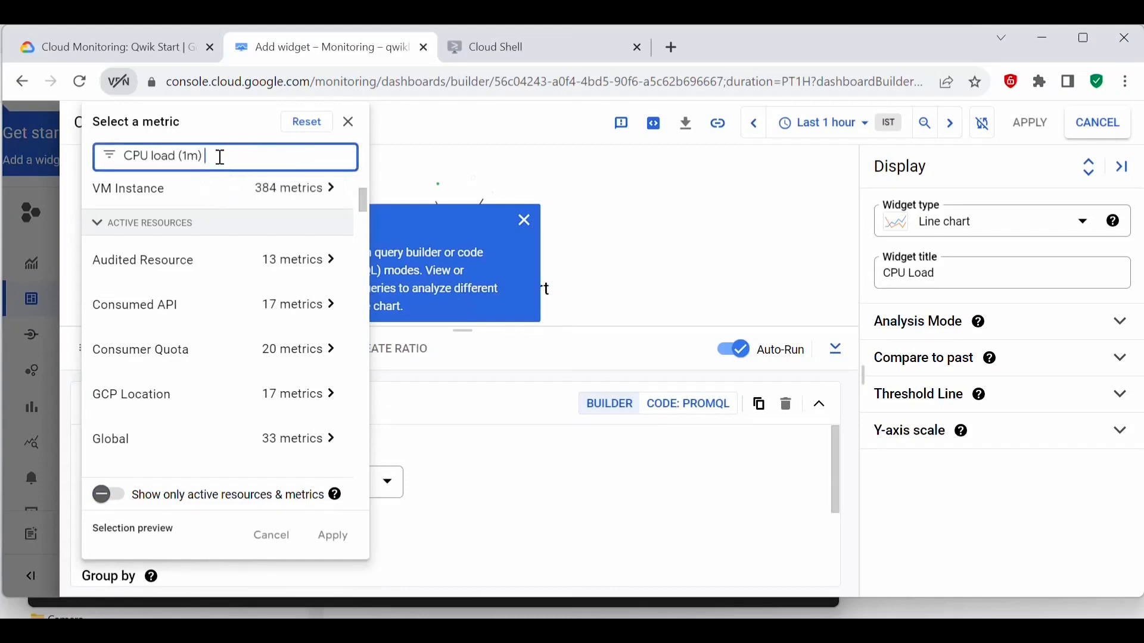
Step: Set the chart's metric to VM Instance > Cpu > CPU load (1m), apply the widget to the dashboard and dismiss the getting-started callout
click(288, 244)
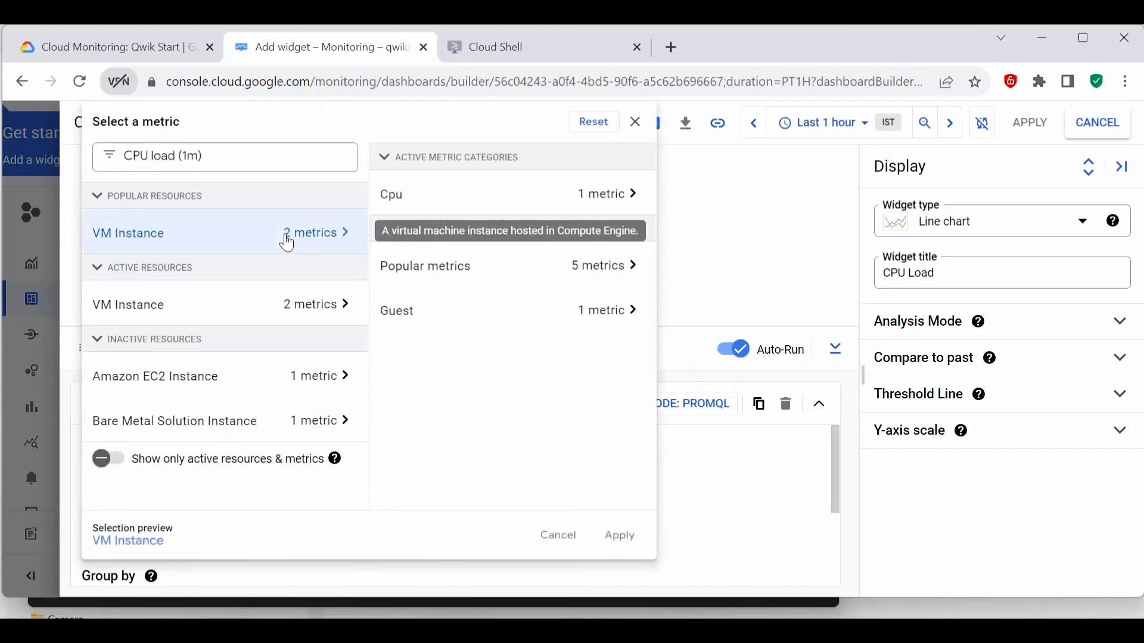
click(582, 194)
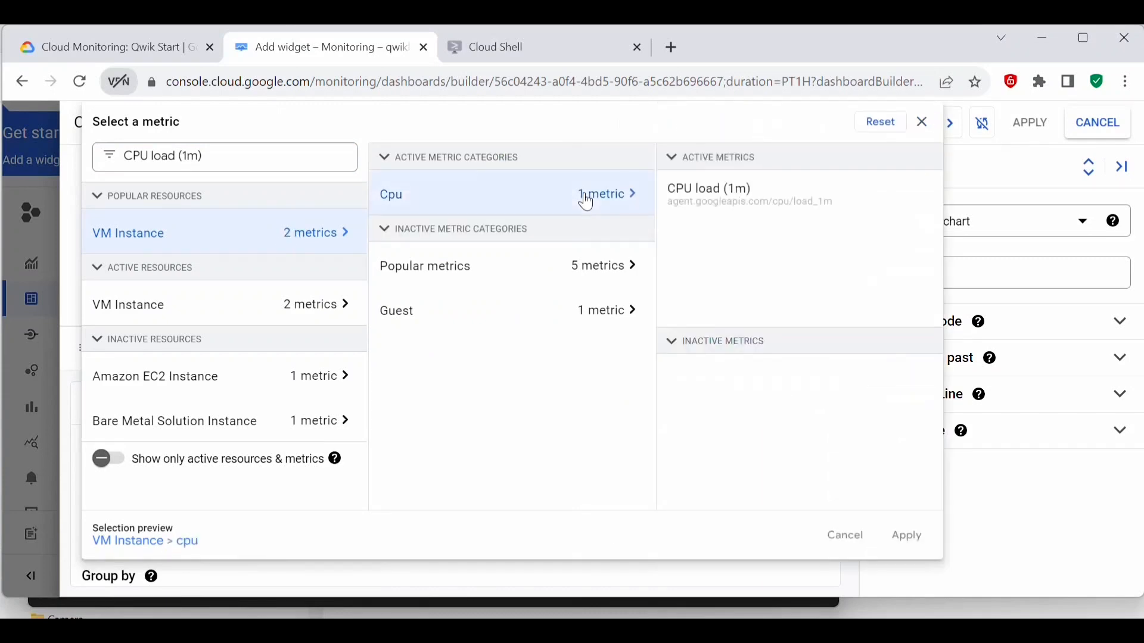
click(739, 207)
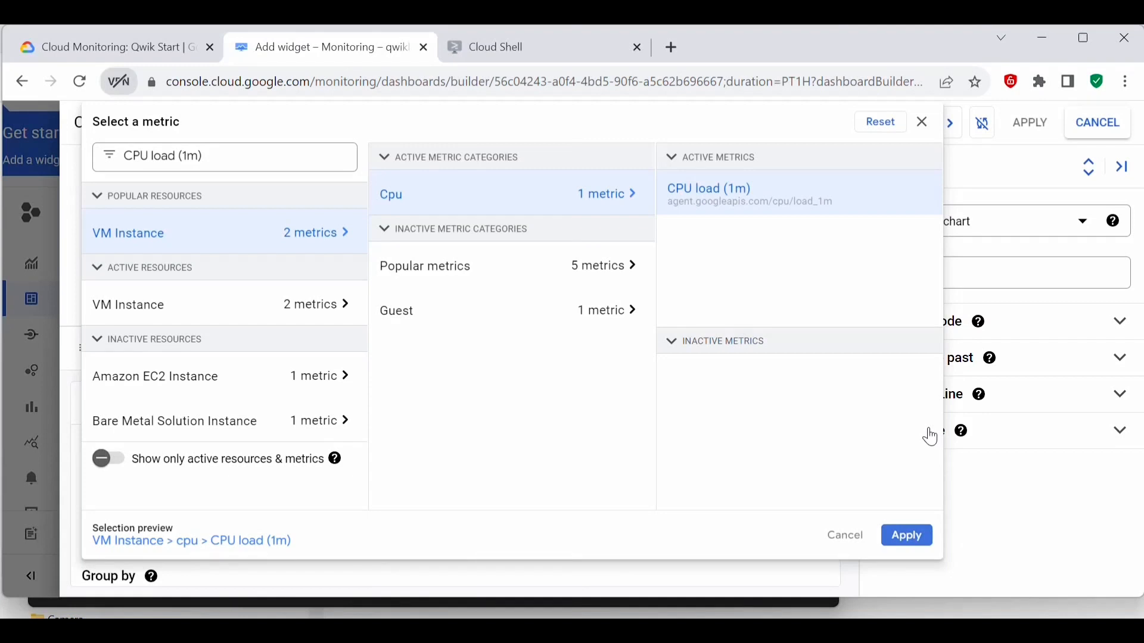
click(906, 535)
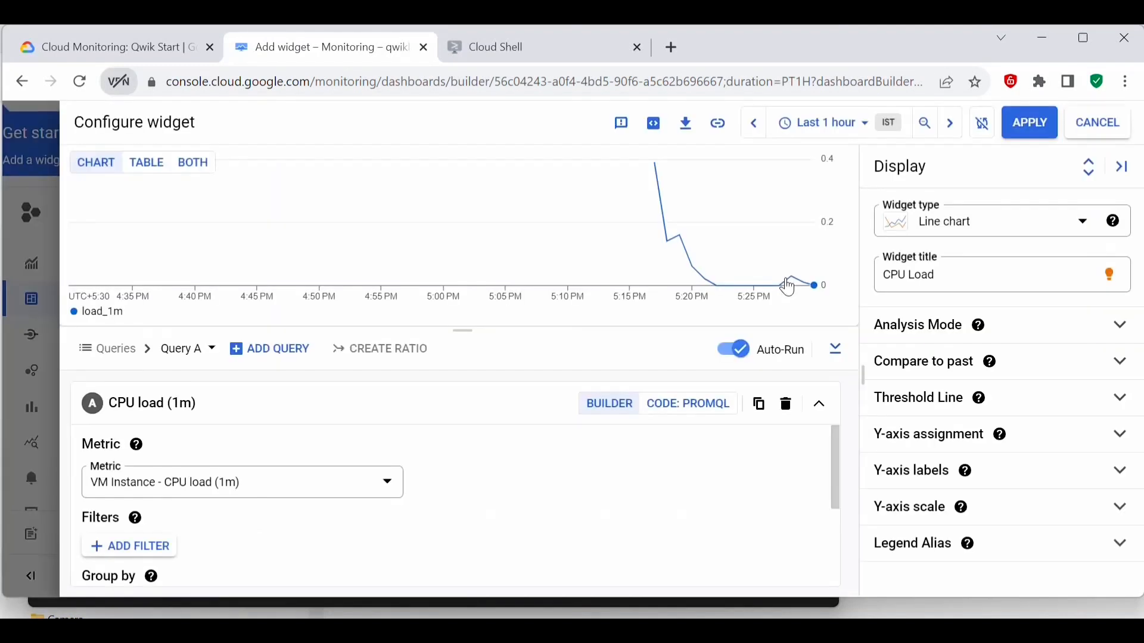
click(1025, 127)
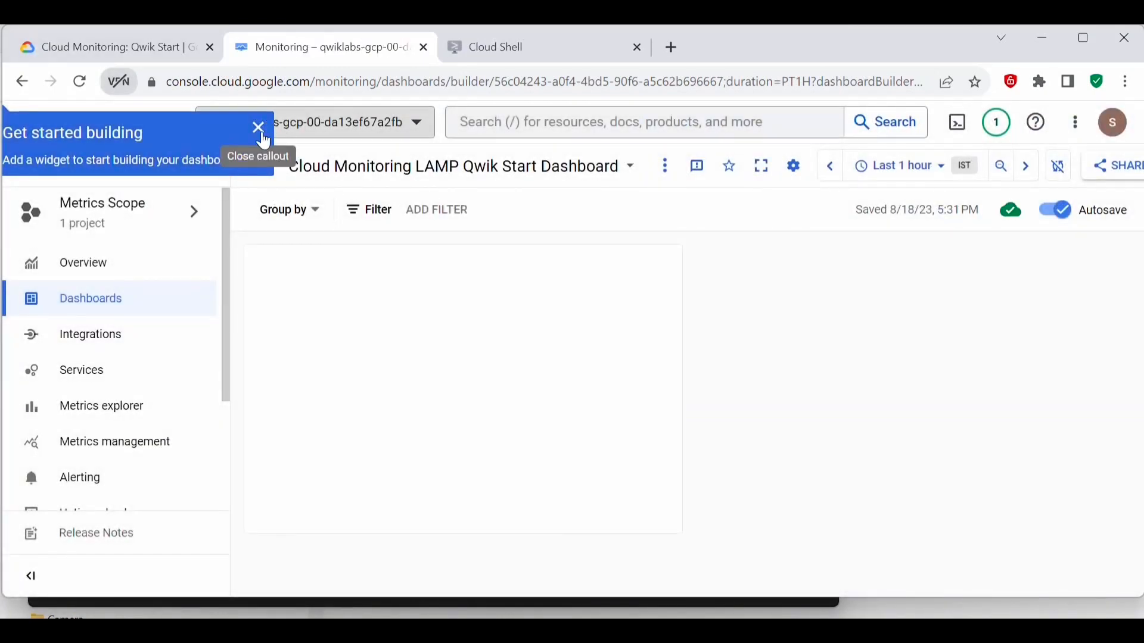
click(258, 127)
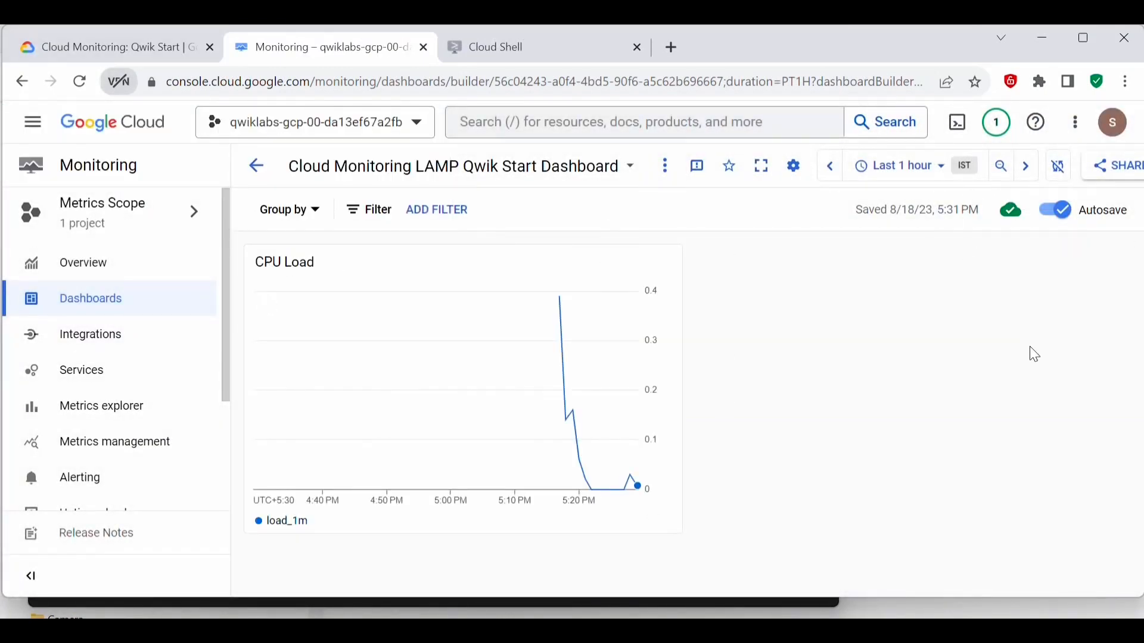
Step: Add a second Line chart widget to the dashboard and title it Received Packets, as named in the lab instructions
click(667, 172)
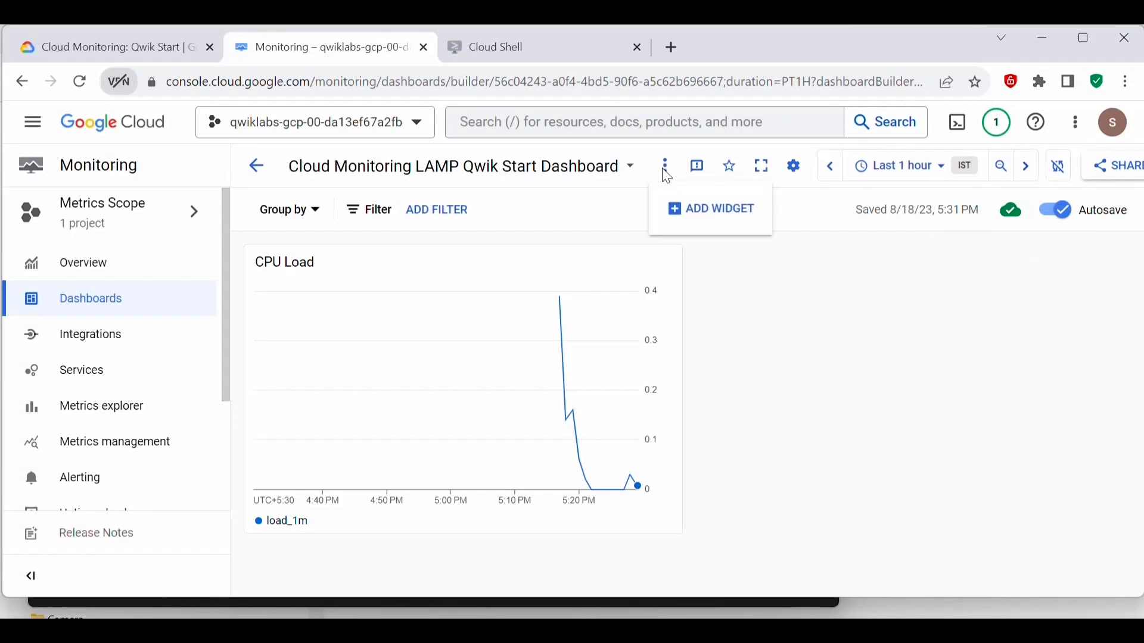
click(705, 207)
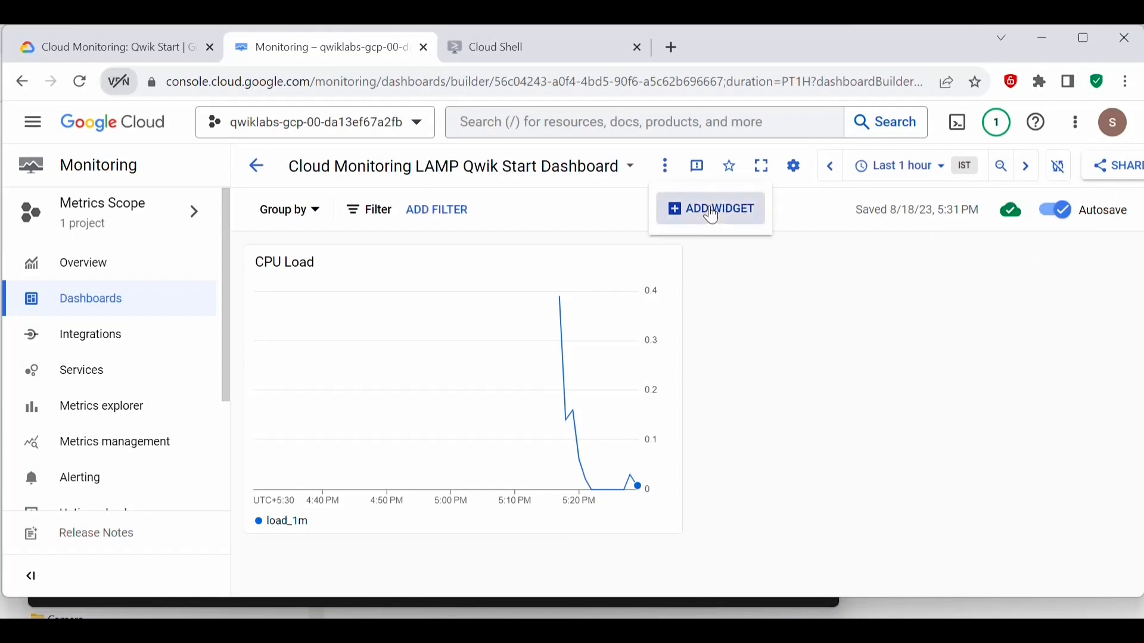
key(ctrl+shift+Tab)
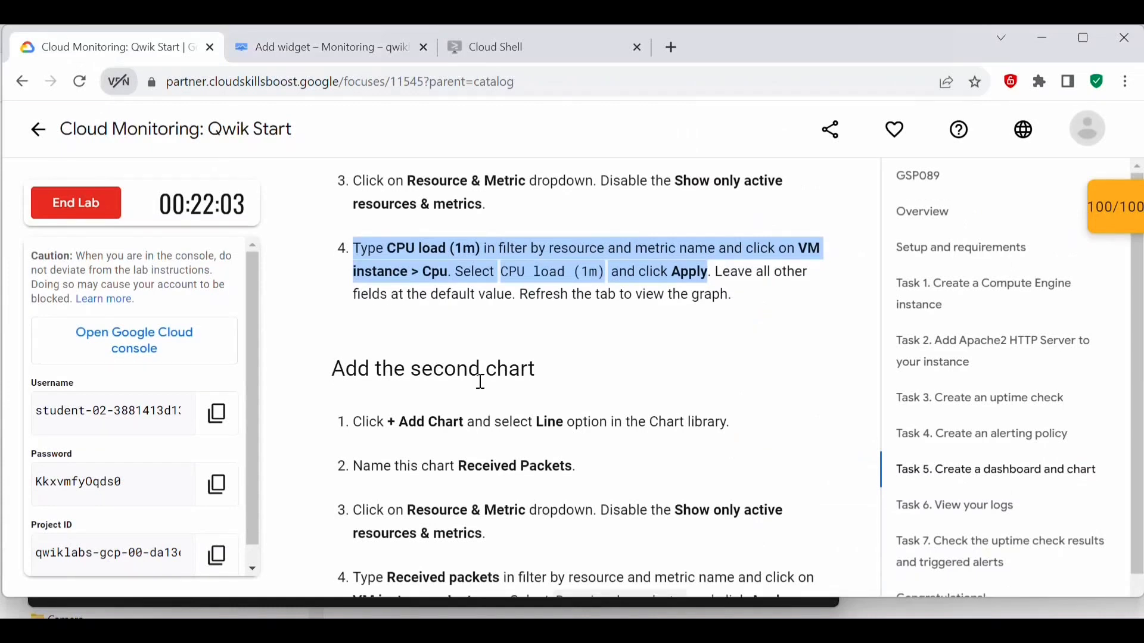
scroll(566, 324, down, 3)
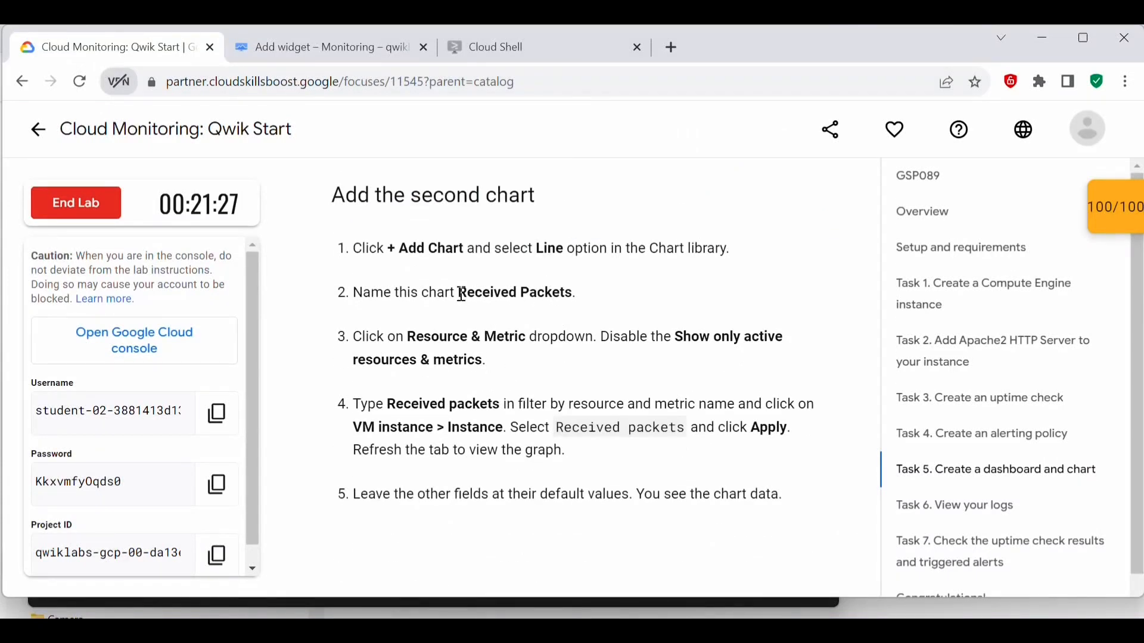
drag(462, 294, 578, 295)
key(ctrl+c)
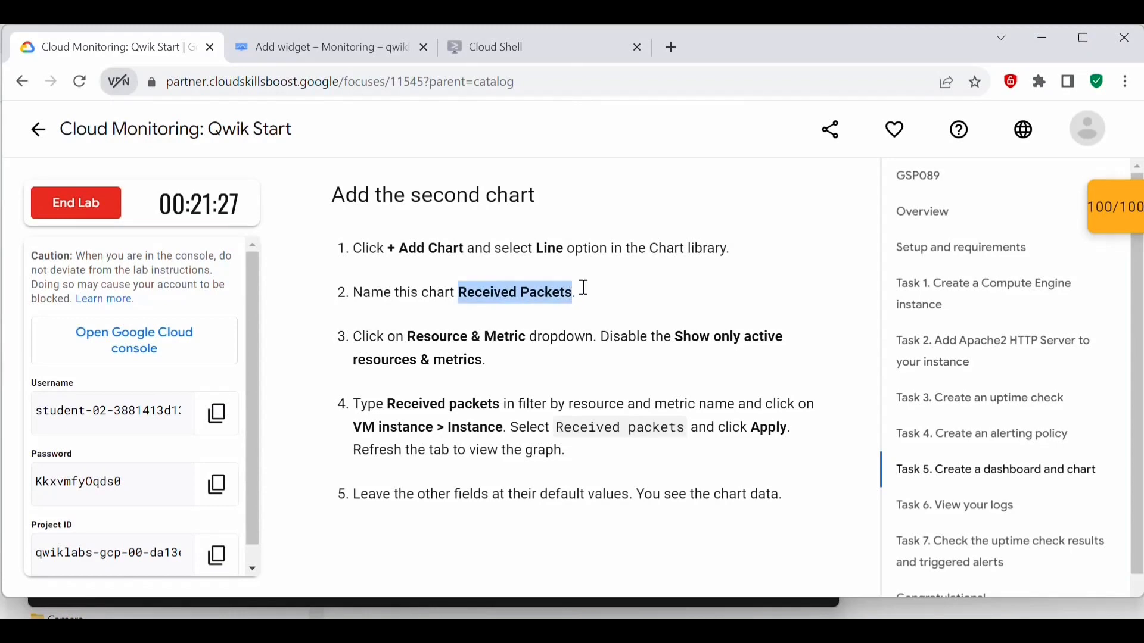
click(361, 38)
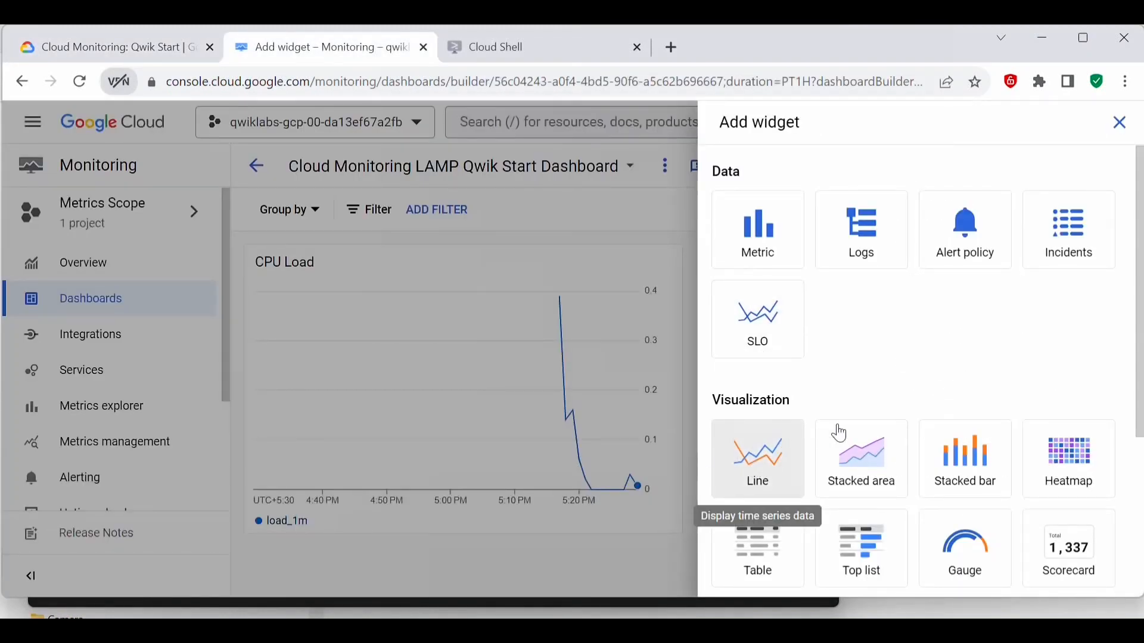
click(775, 459)
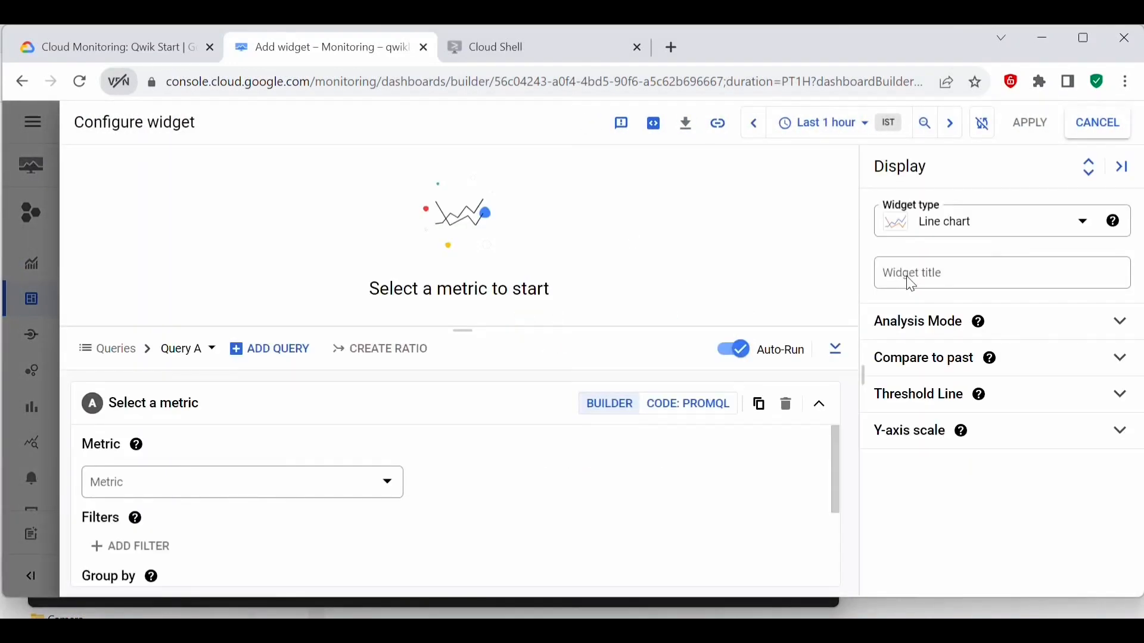
click(915, 285)
key(ctrl+v)
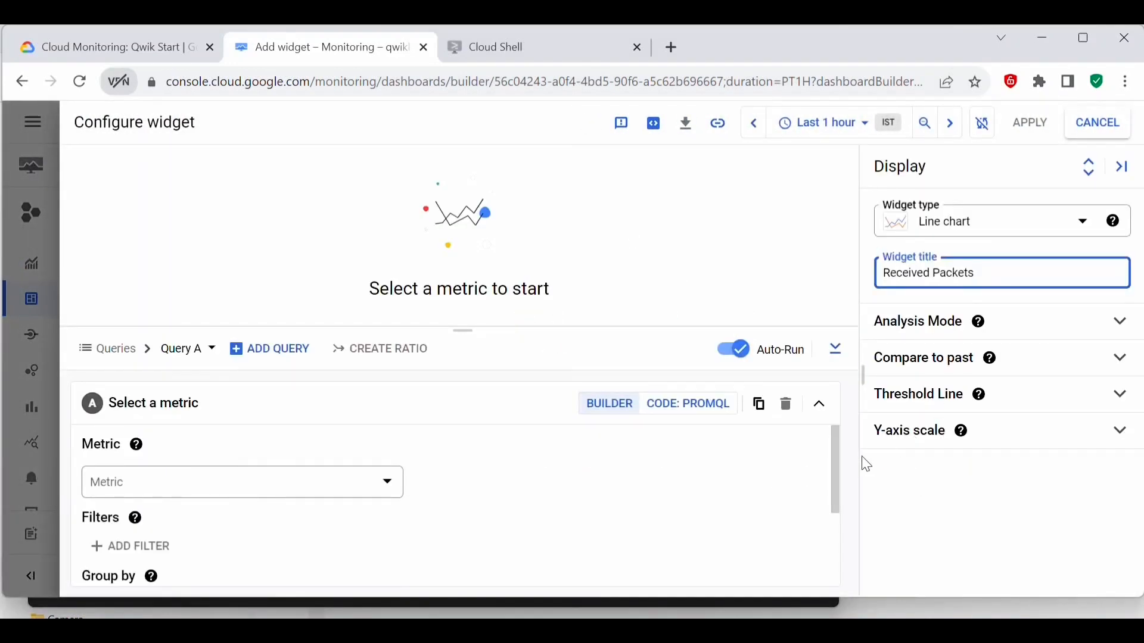
Step: Set the chart's metric to VM Instance > Instance > Received packets, with Show only active resources & metrics disabled
click(357, 495)
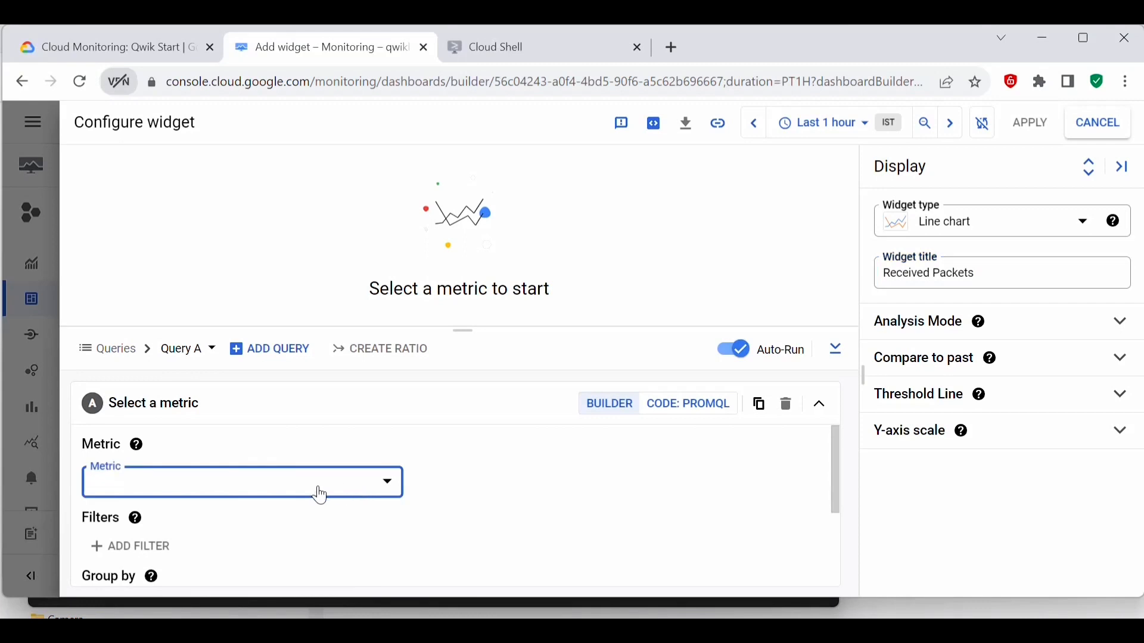
click(98, 498)
click(205, 156)
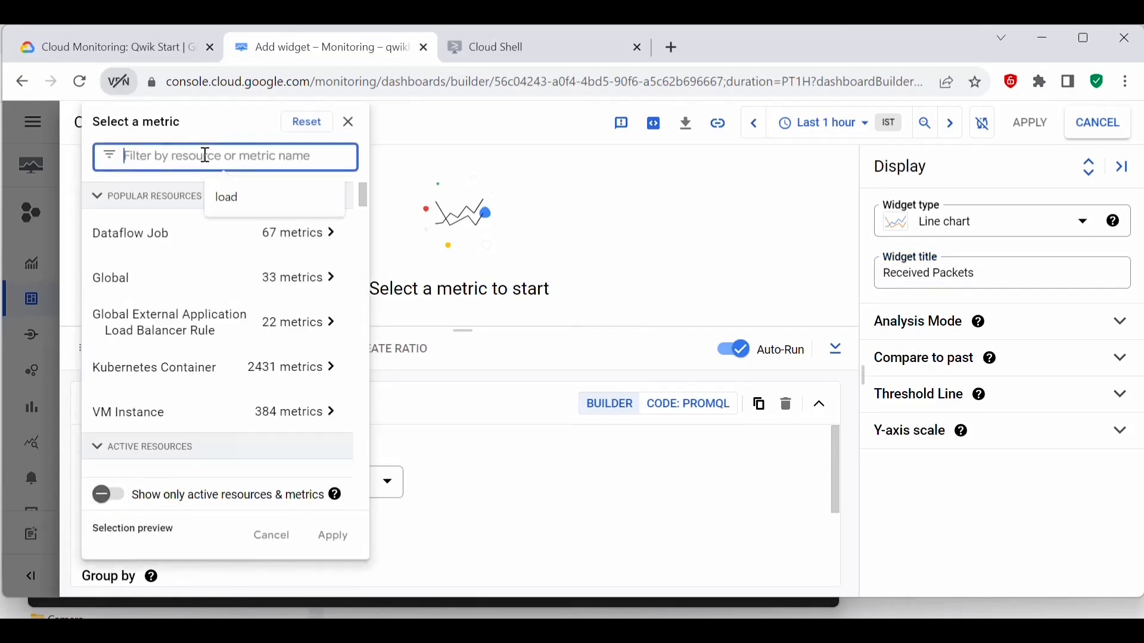
key(ctrl+v)
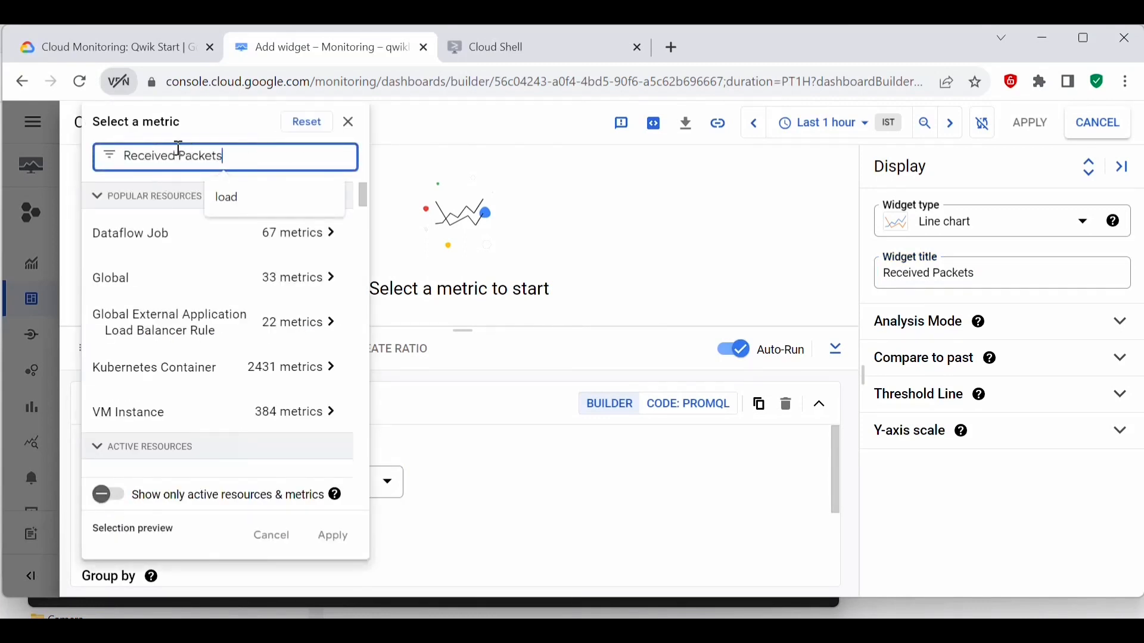
click(296, 239)
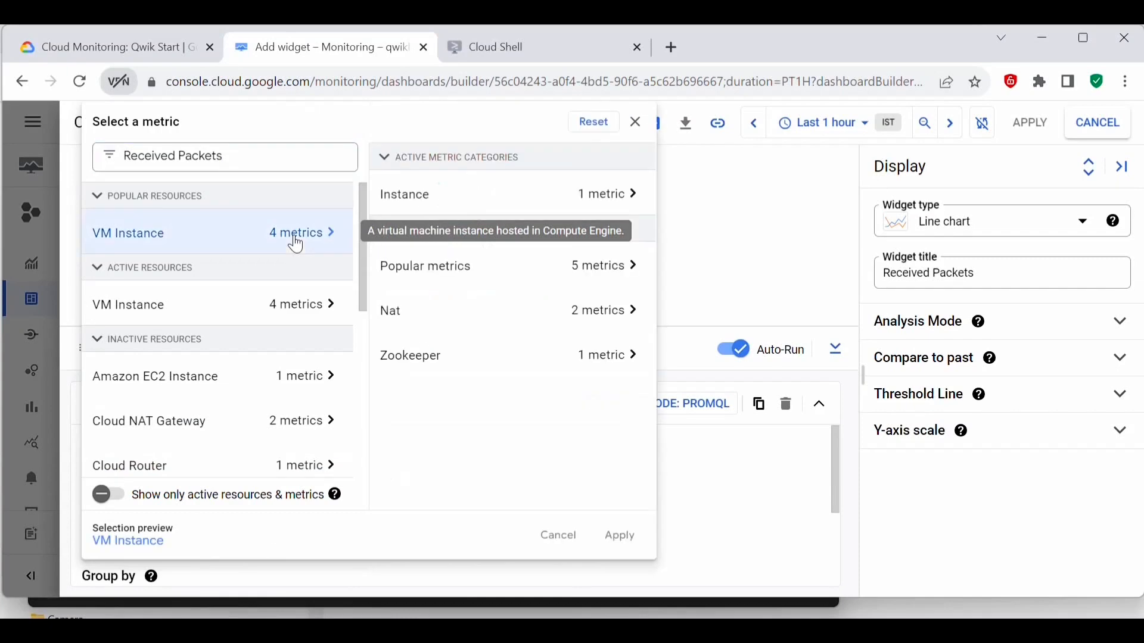
click(572, 196)
mouse_move(712, 185)
click(753, 202)
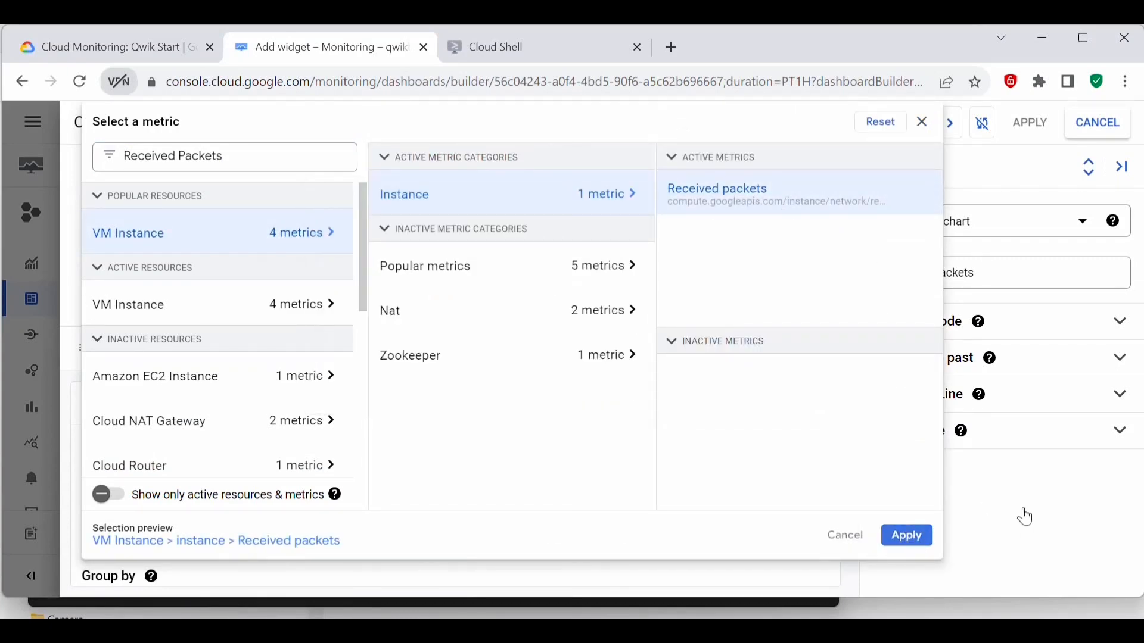
click(907, 536)
Step: Check the Received Packets query options against the lab instructions, leave them at their defaults, and apply the widget to the dashboard
click(498, 513)
scroll(539, 476, down, 5)
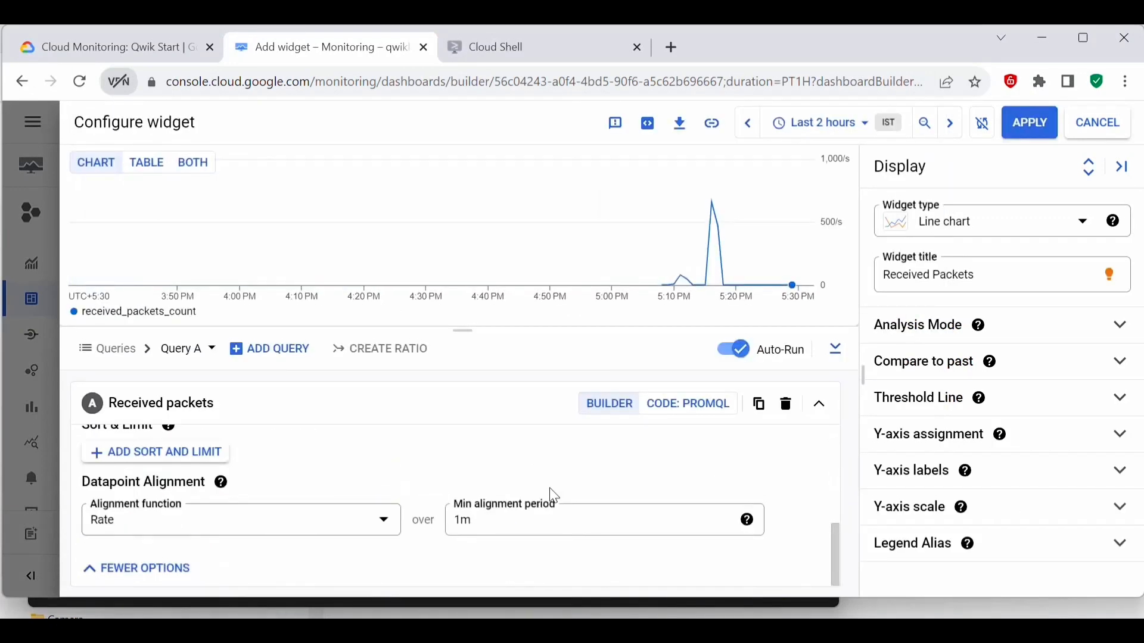
click(116, 47)
drag(566, 360, 331, 332)
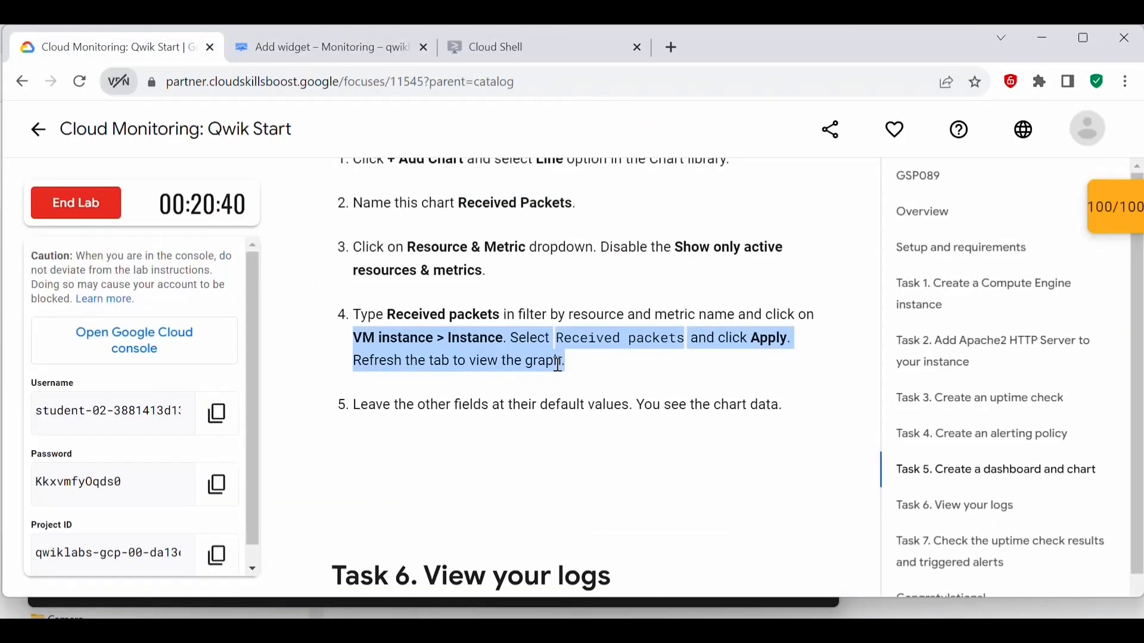
click(333, 47)
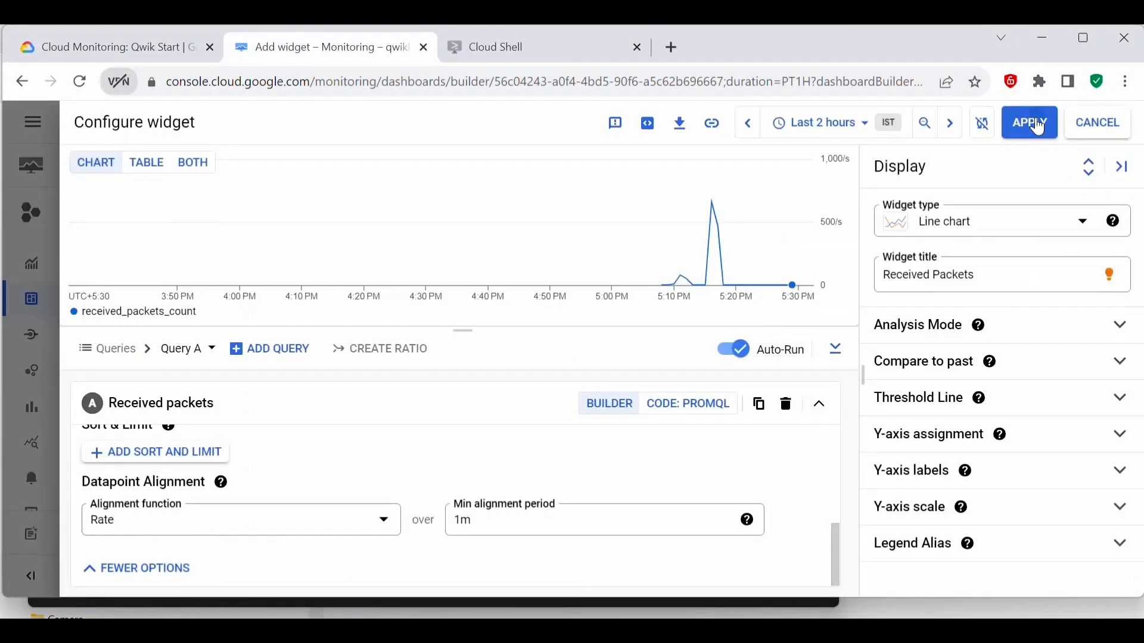
click(1039, 127)
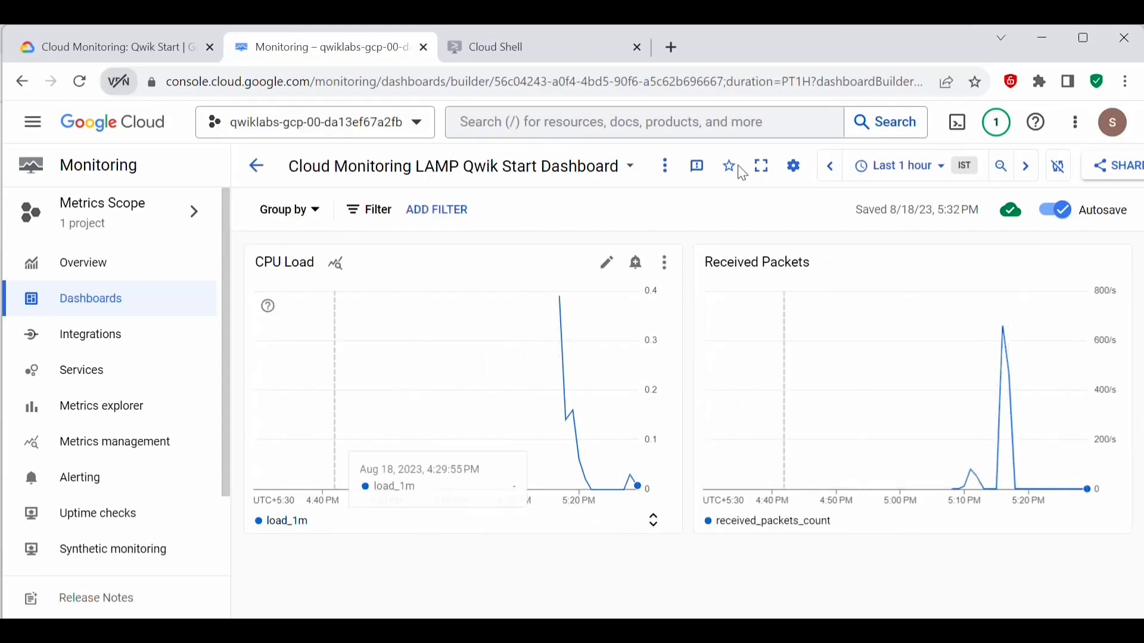
Step: Read the lab's Task 6 instructions on viewing the lamp-1-vm instance's logs in Logs Explorer
click(115, 48)
scroll(539, 324, down, 5)
scroll(538, 326, up, 4)
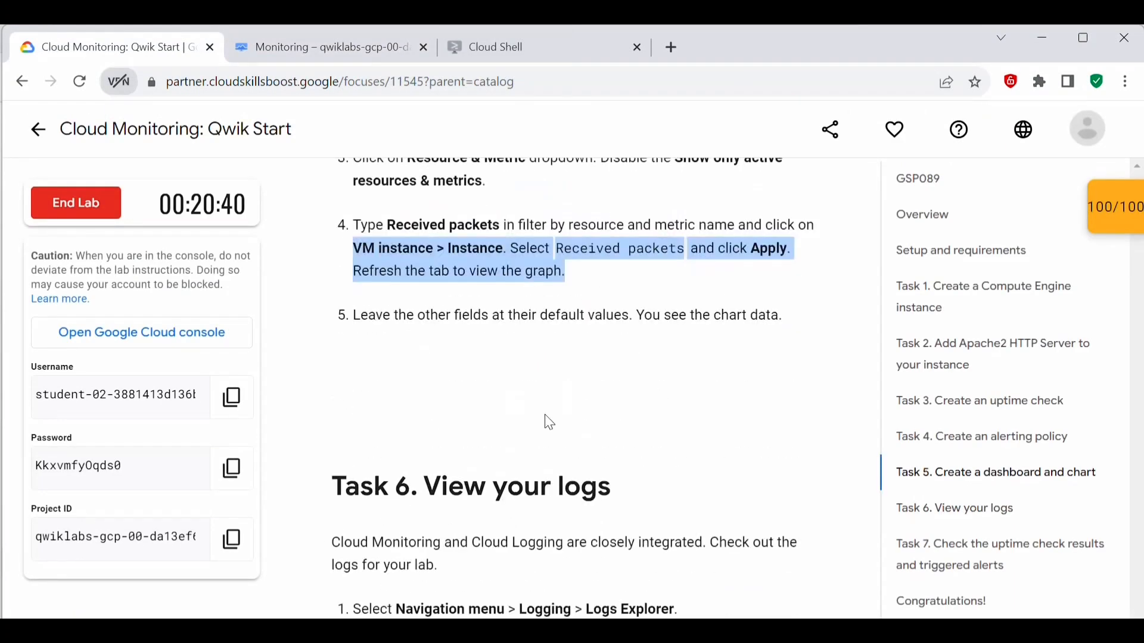
scroll(619, 382, down, 5)
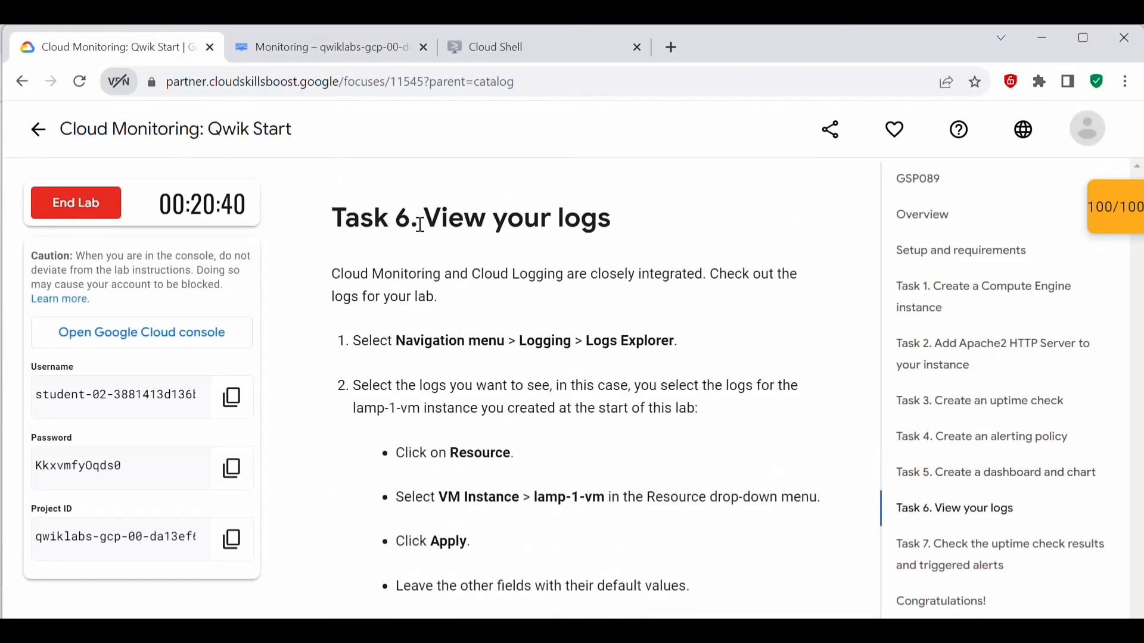
drag(436, 225, 614, 222)
scroll(635, 336, down, 2)
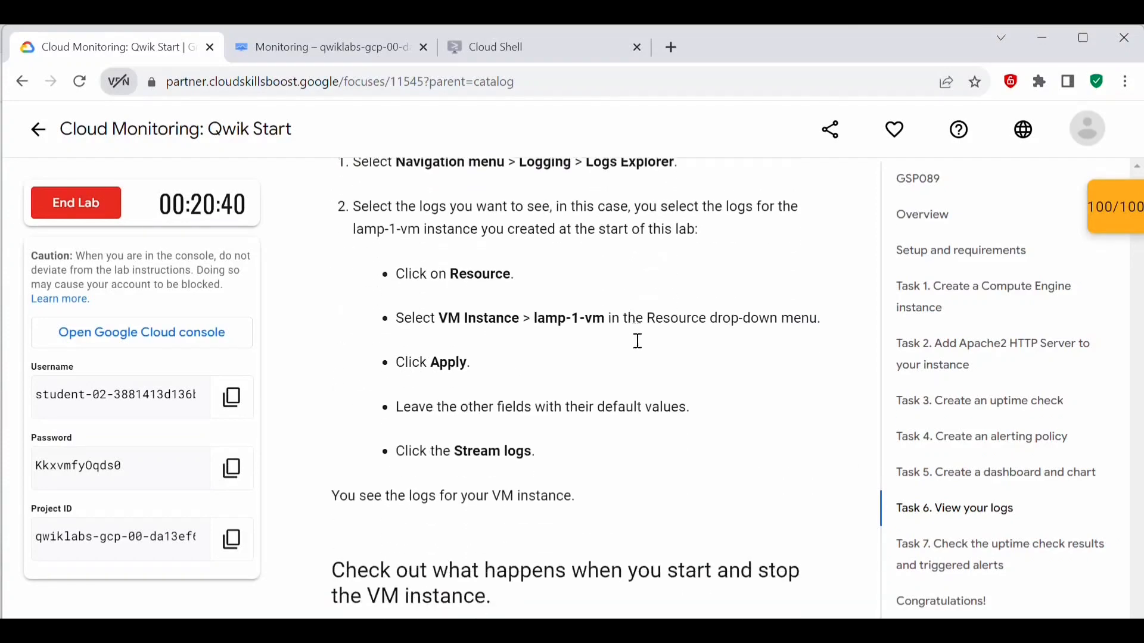
scroll(637, 387, up, 1)
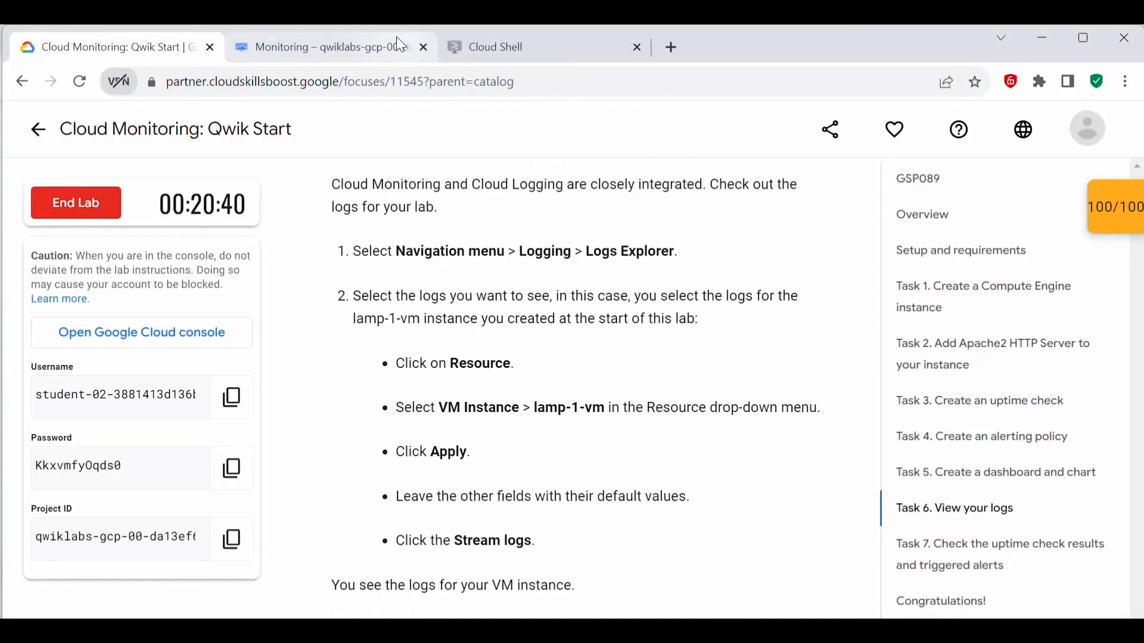
Step: Switch to the Google Cloud console, search for logging, and open Logs Explorer
click(414, 63)
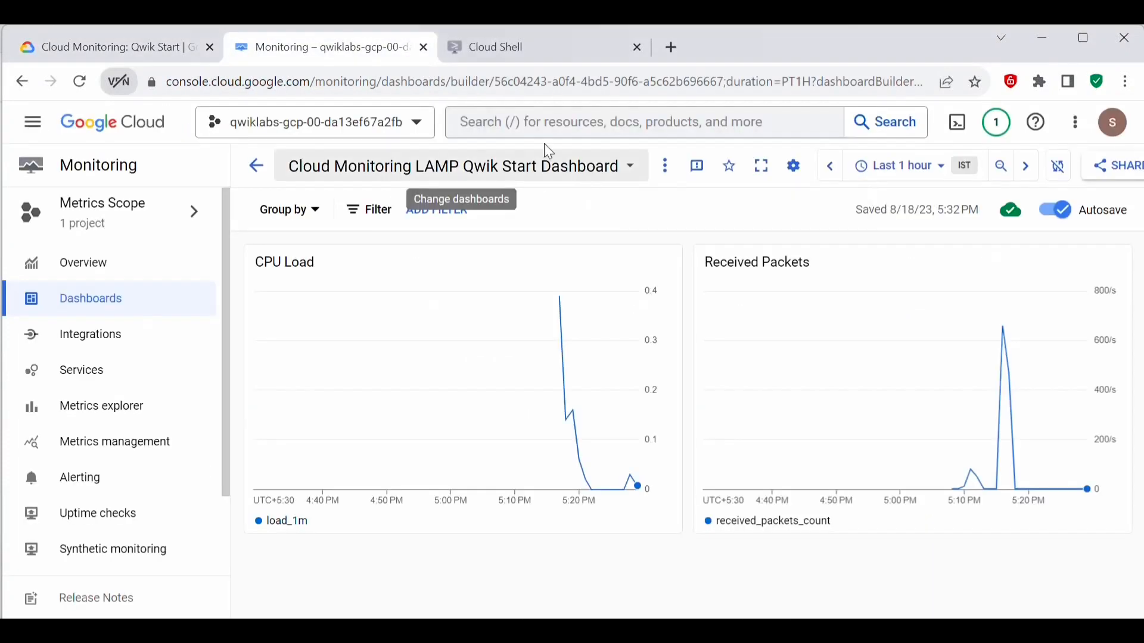
click(539, 119)
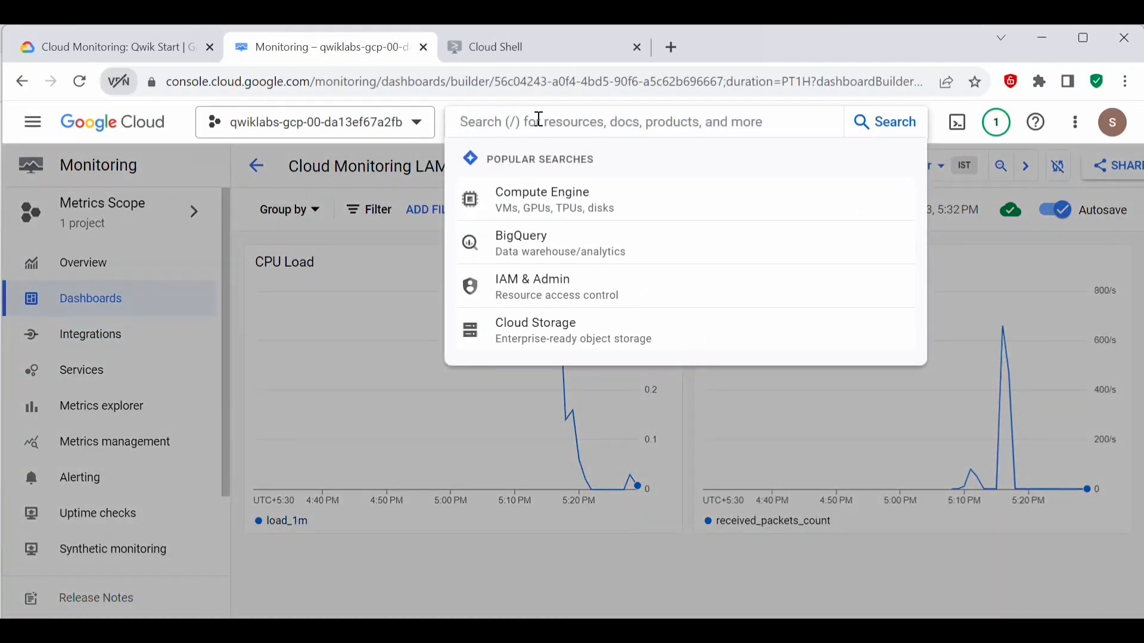
text(logging)
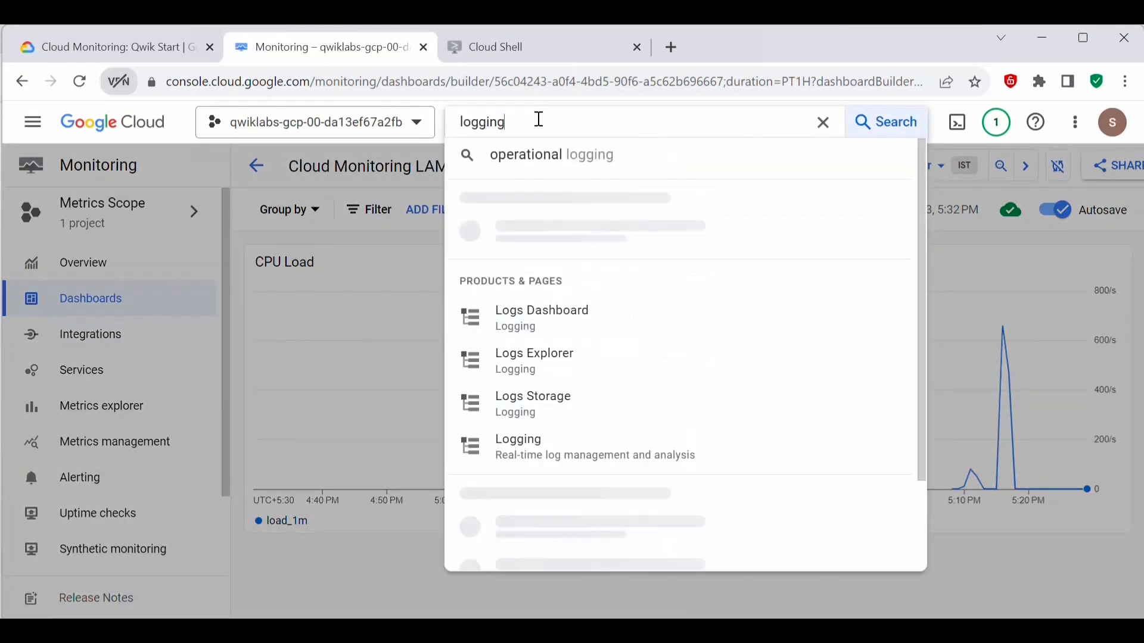
click(549, 254)
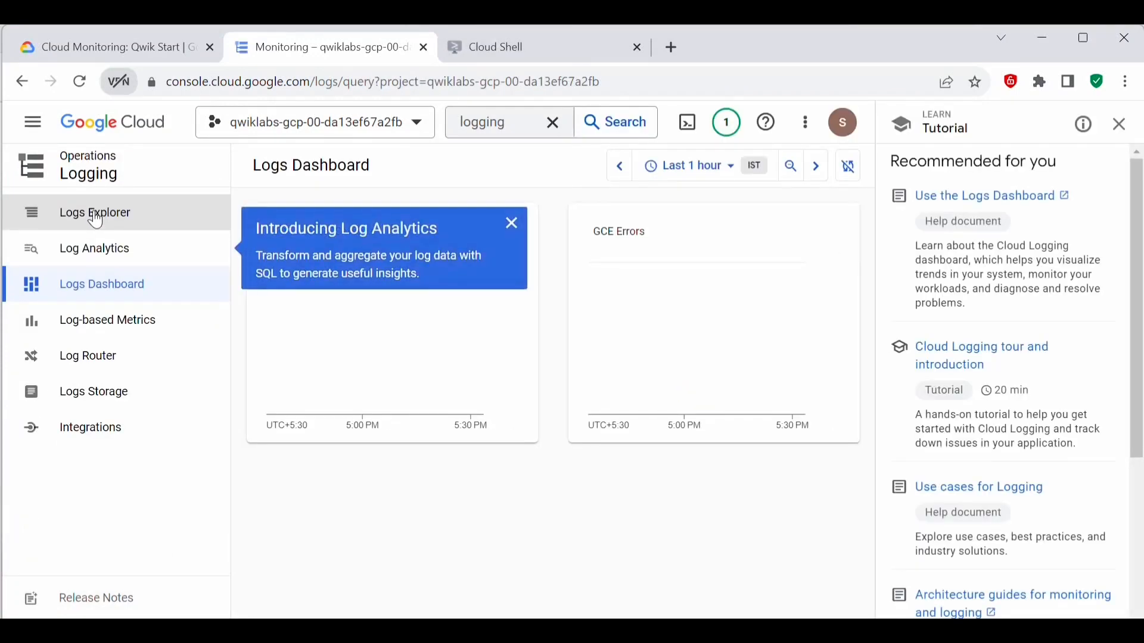
click(84, 213)
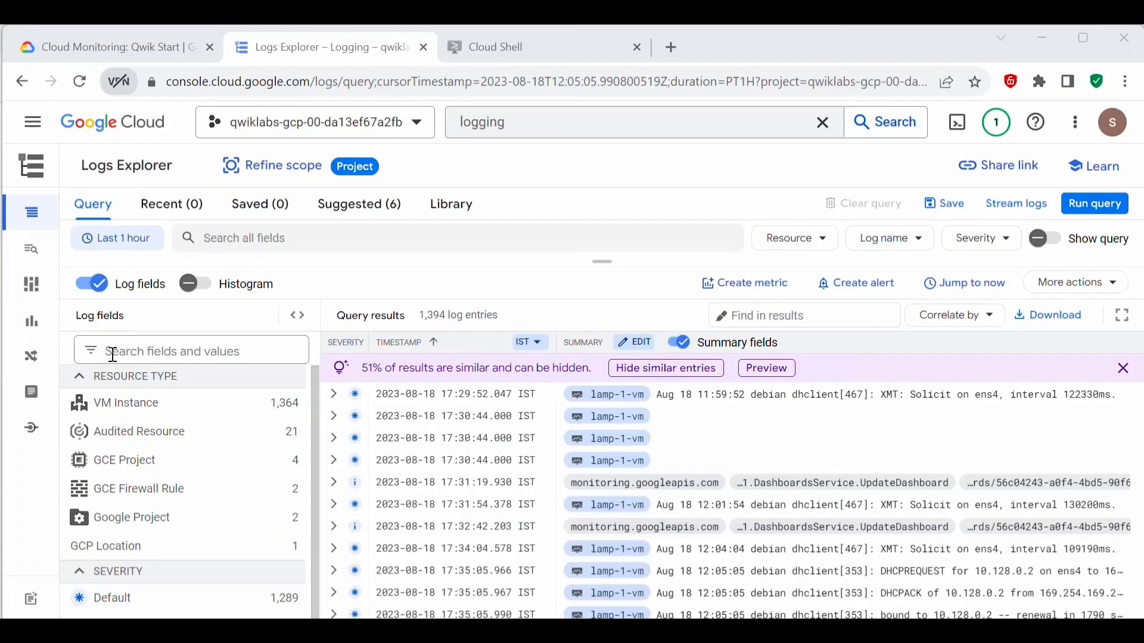
Step: Filter the logs to the VM Instance resource type and the lamp-1-vm instance ID, stream them, and look through the entries
click(188, 412)
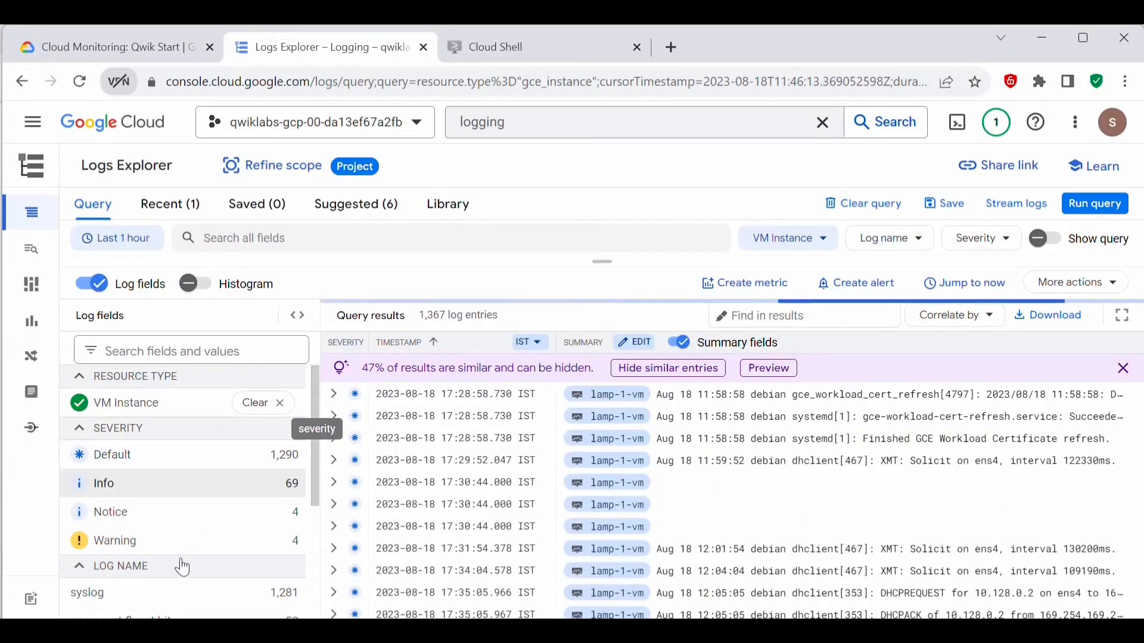
scroll(173, 566, down, 5)
scroll(153, 548, down, 1)
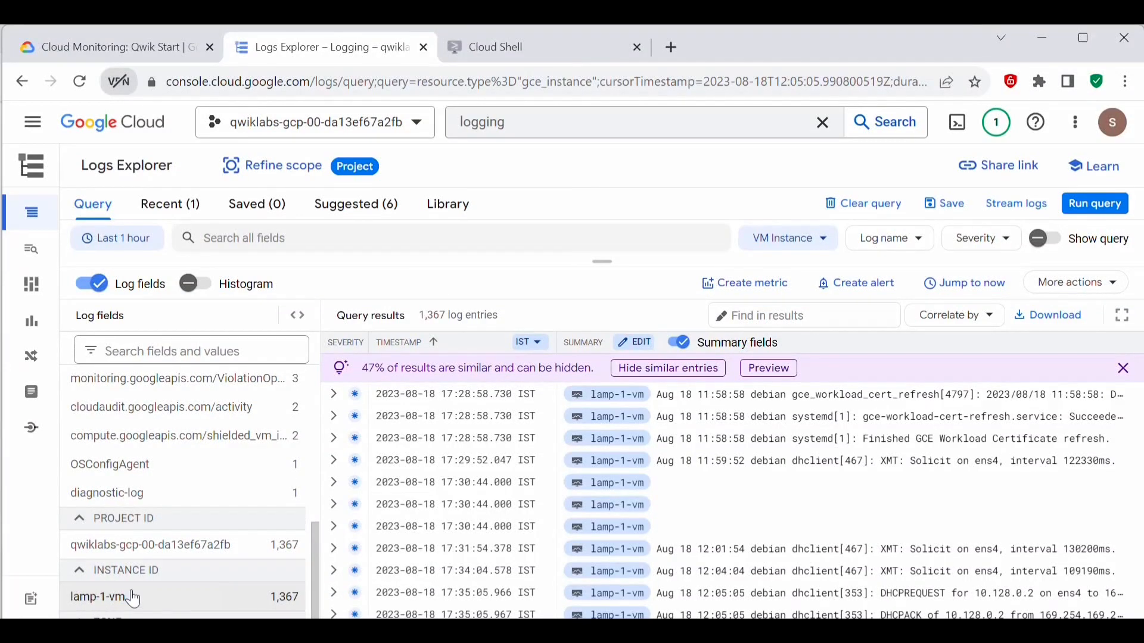
click(119, 608)
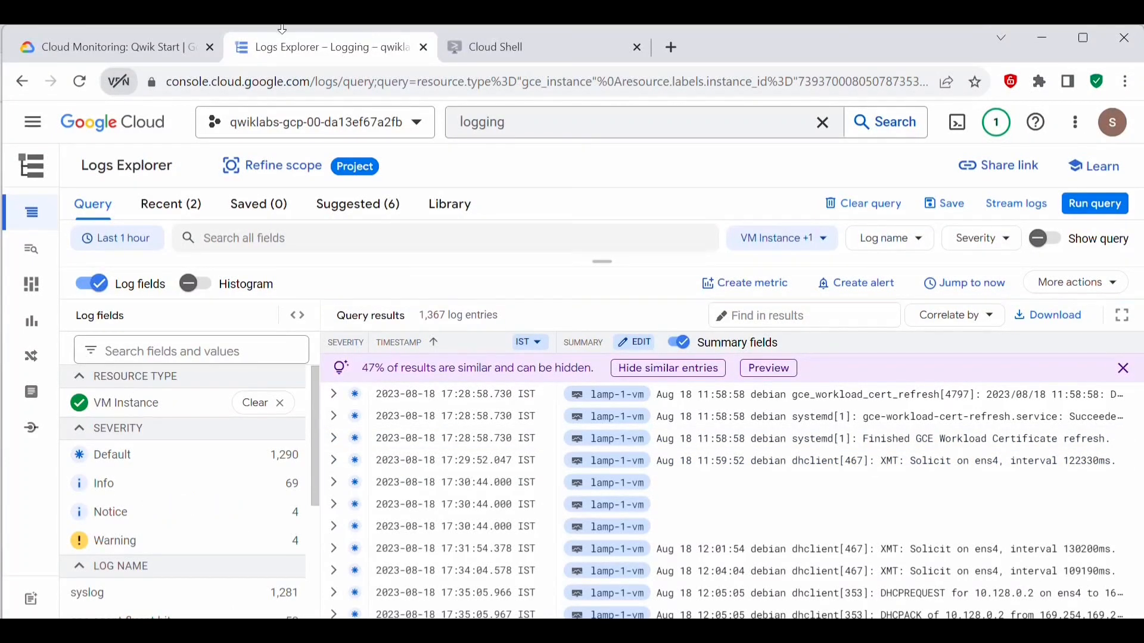
click(1016, 209)
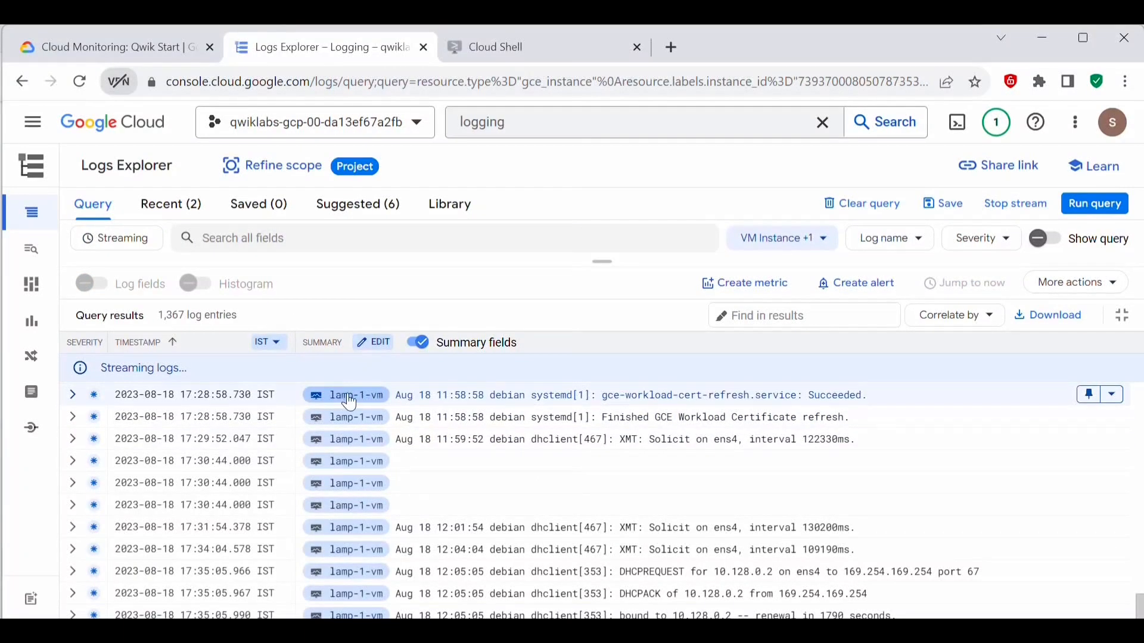
scroll(370, 471, up, 10)
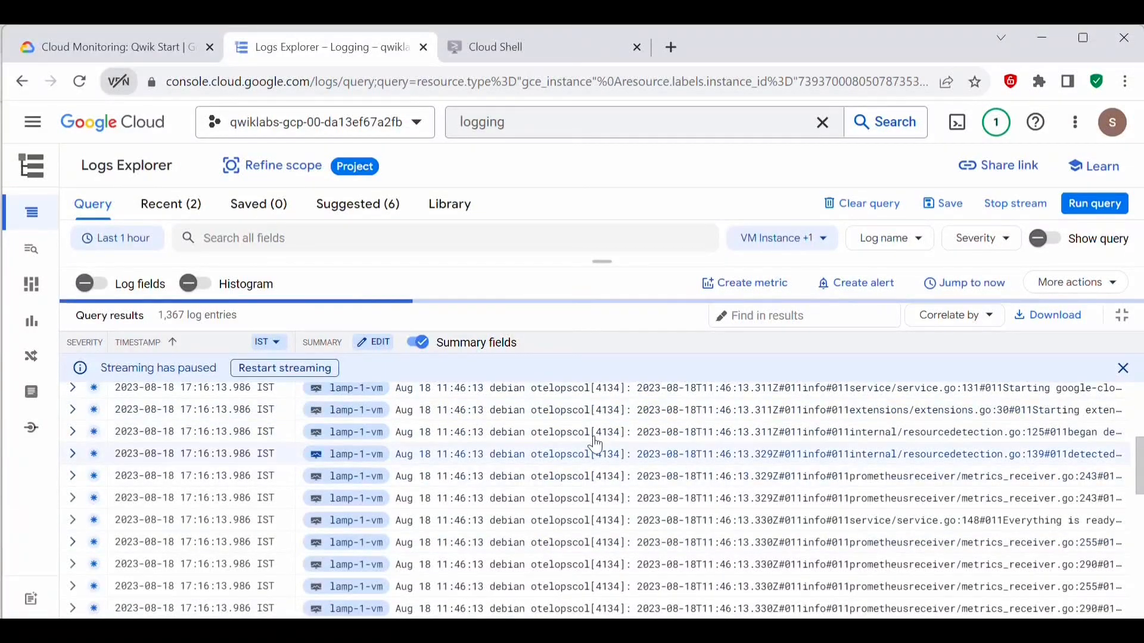
Step: Read the lab's instructions on what to do when stopping and starting the VM instance
click(131, 49)
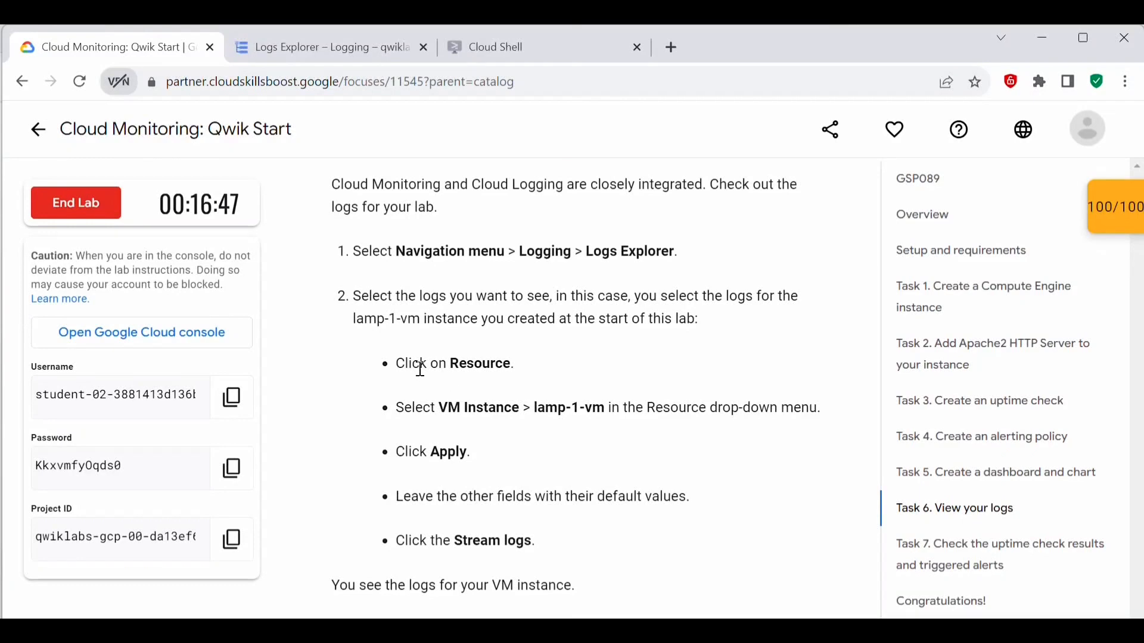
scroll(554, 459, down, 7)
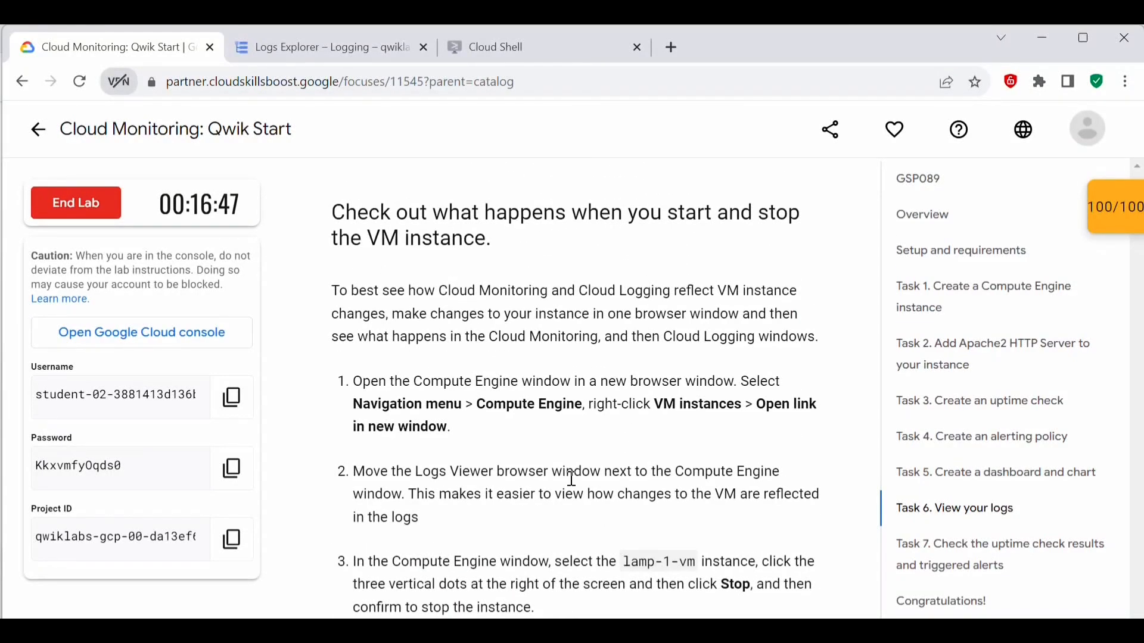
scroll(572, 478, down, 8)
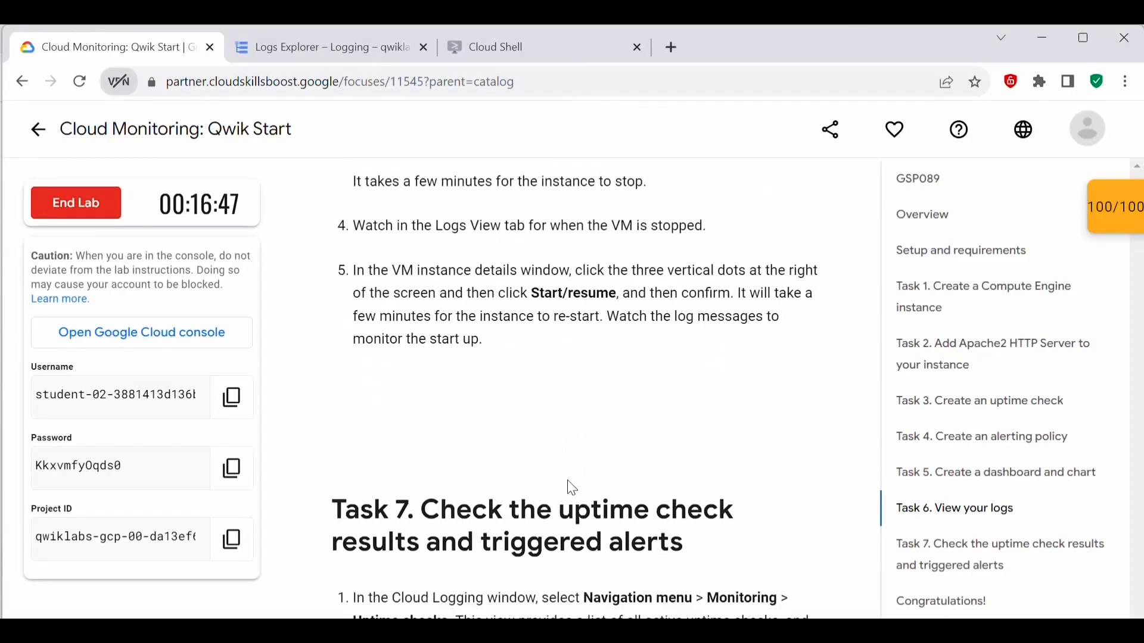
Step: Duplicate the Logs Explorer browser tab and open Compute Engine's VM instances page in the copy
key(ctrl+Tab)
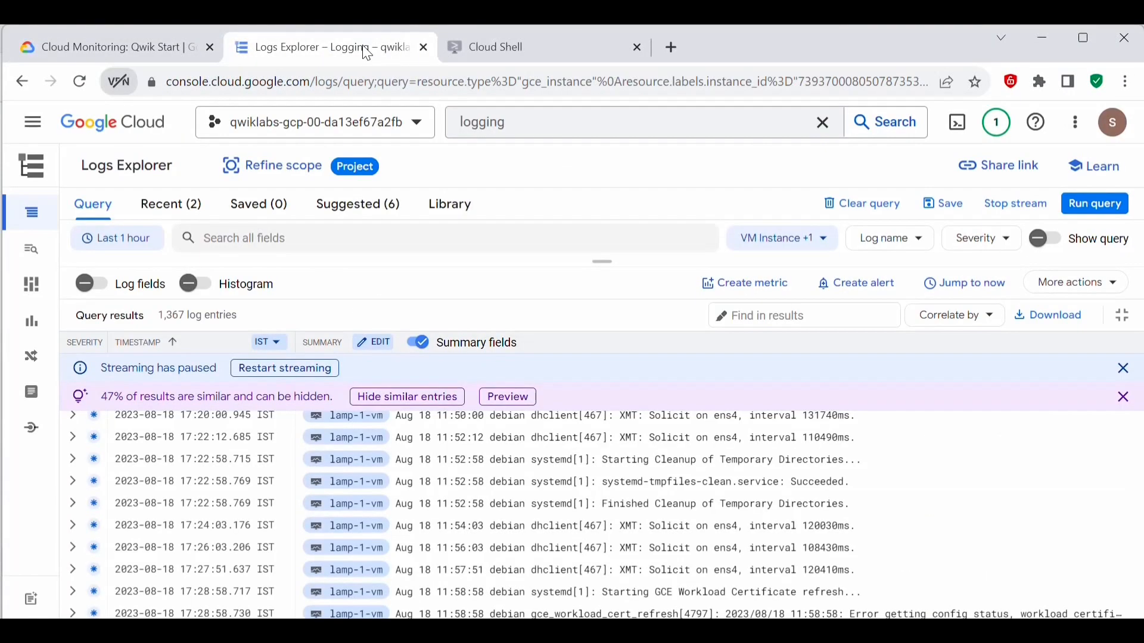
right_click(362, 46)
click(412, 176)
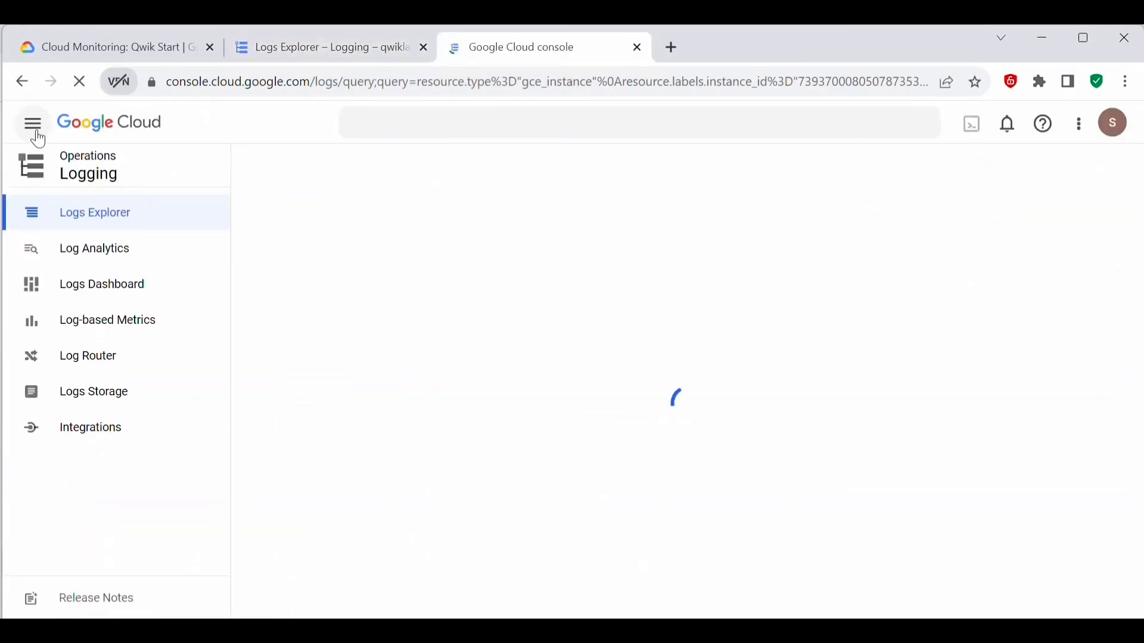
click(33, 126)
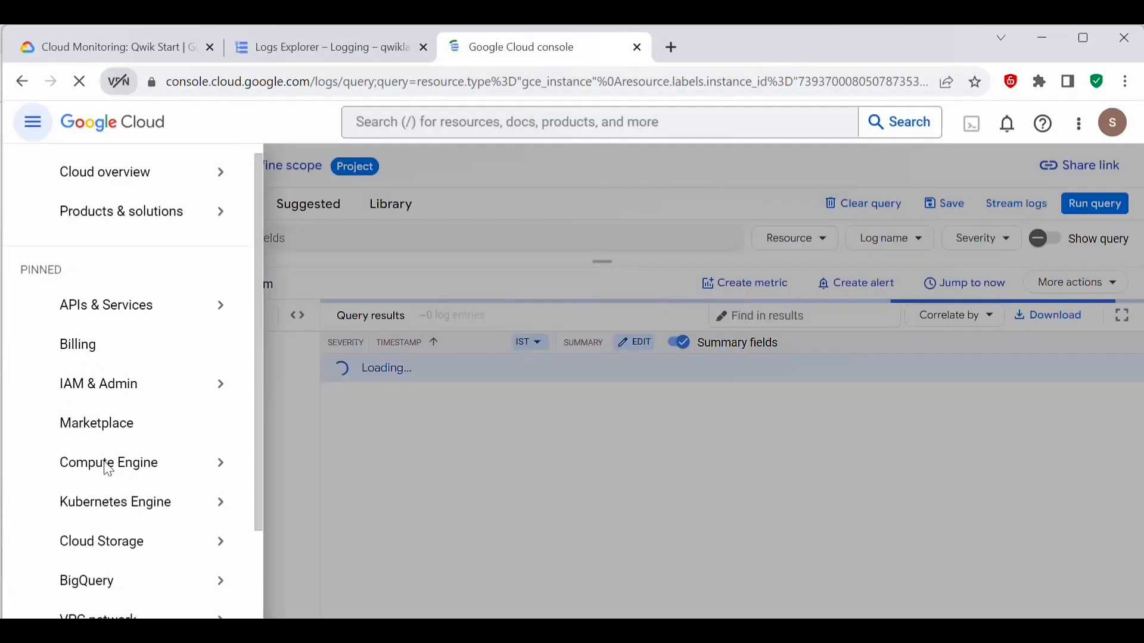
click(109, 470)
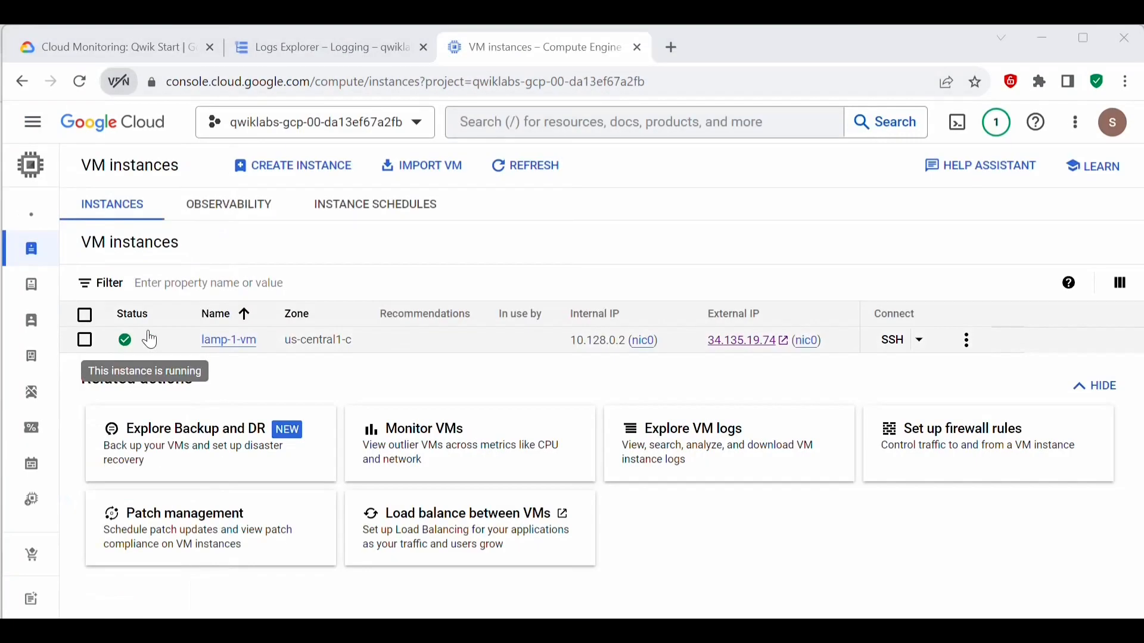
Step: Stop the lamp-1-vm instance and confirm the stop
click(969, 342)
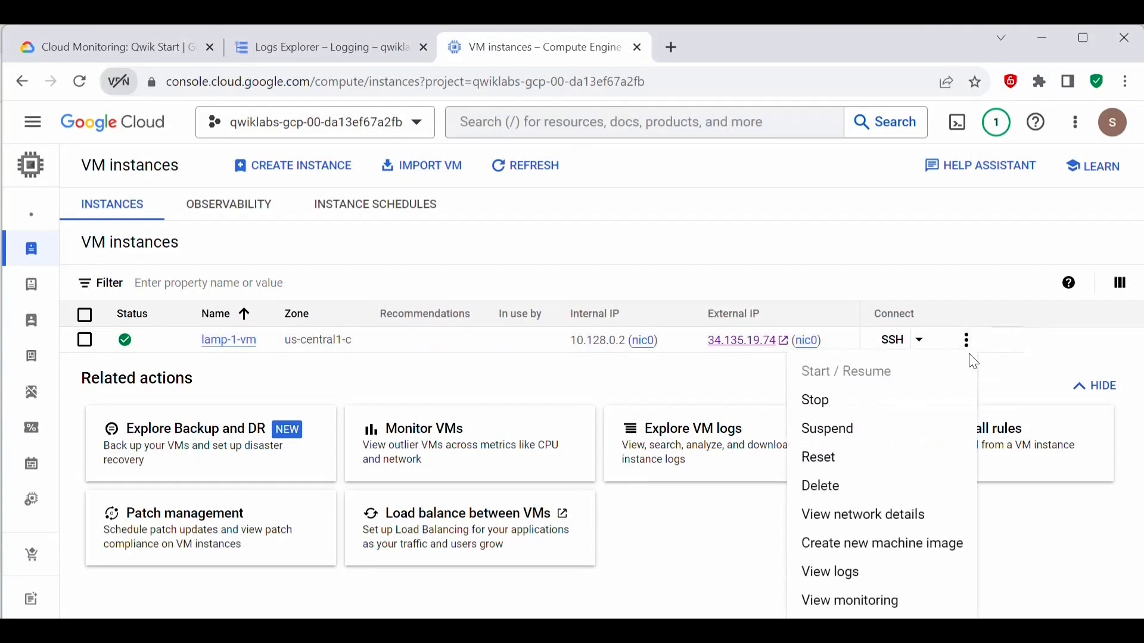
click(825, 398)
click(788, 454)
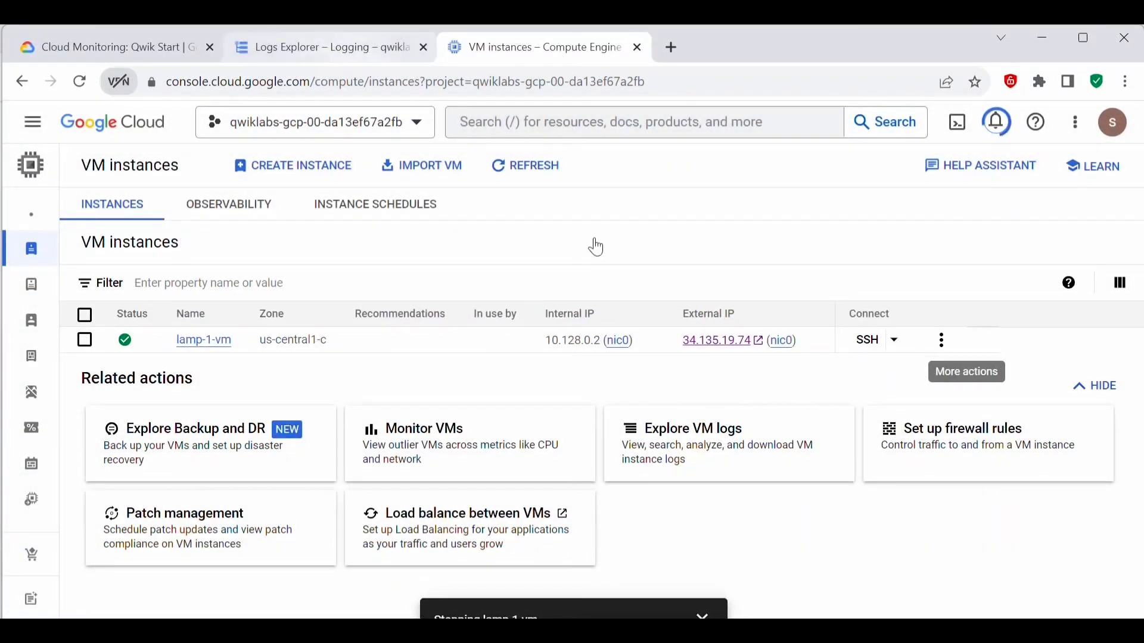
Step: Return to Logs Explorer, expand the compute.instances.stop audit entry, and review the shutdown log entries for lamp-1-vm
click(364, 51)
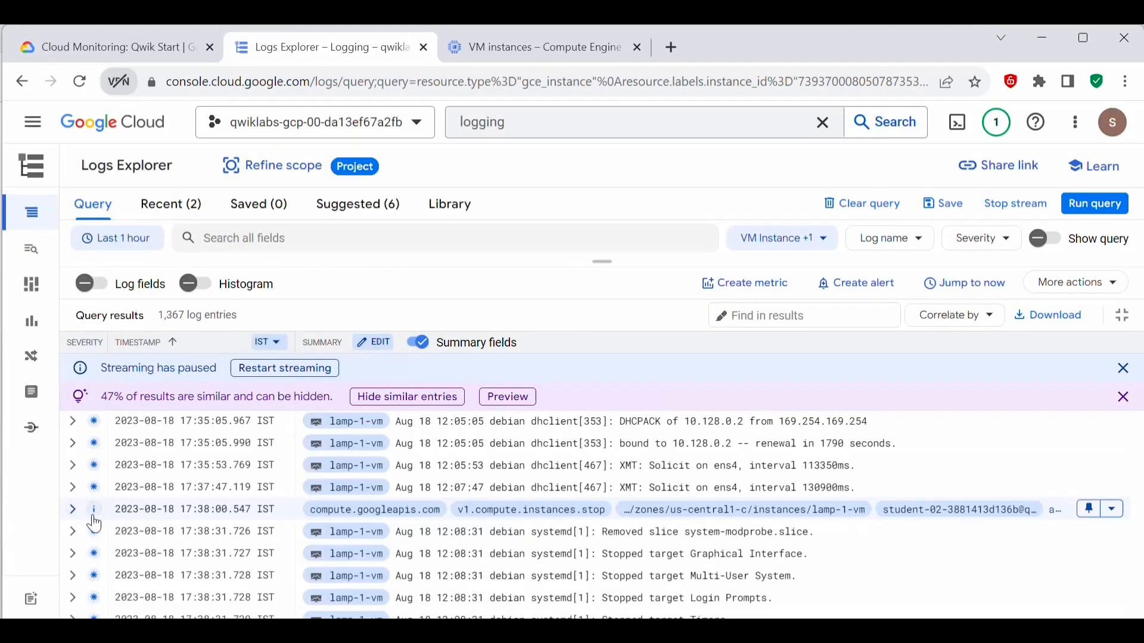
click(72, 510)
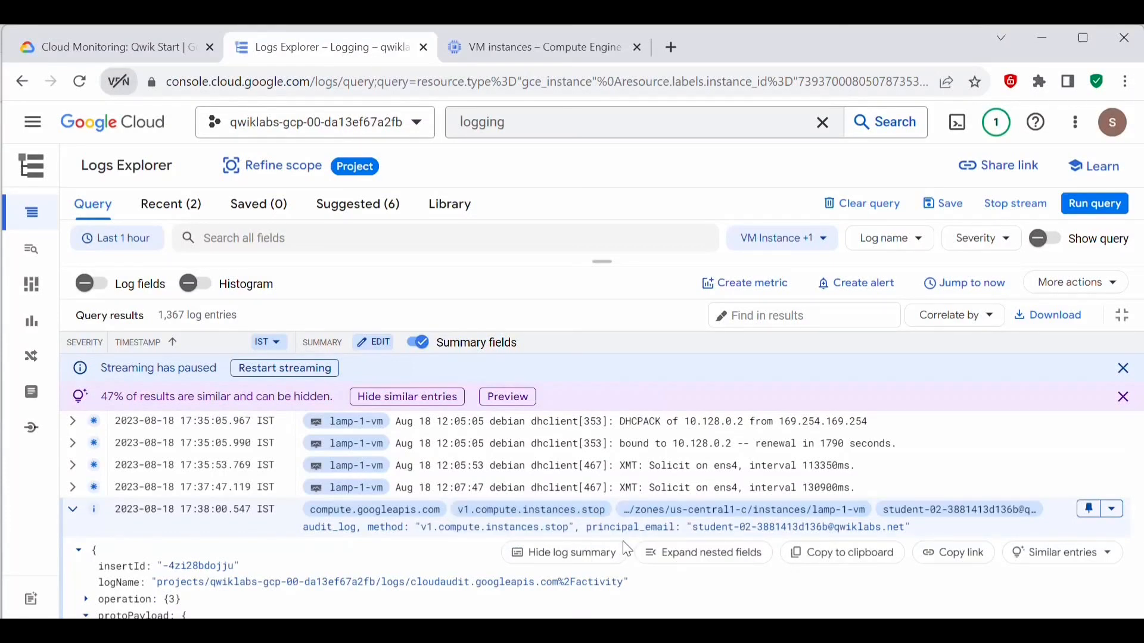
scroll(626, 548, down, 5)
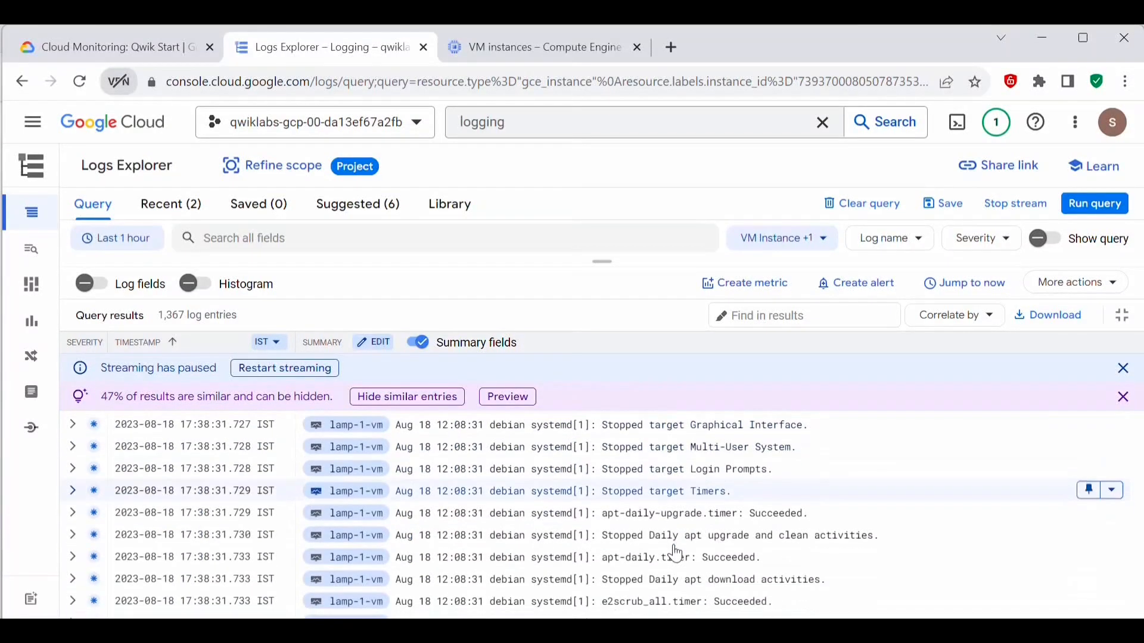
scroll(667, 537, down, 2)
scroll(739, 497, up, 1)
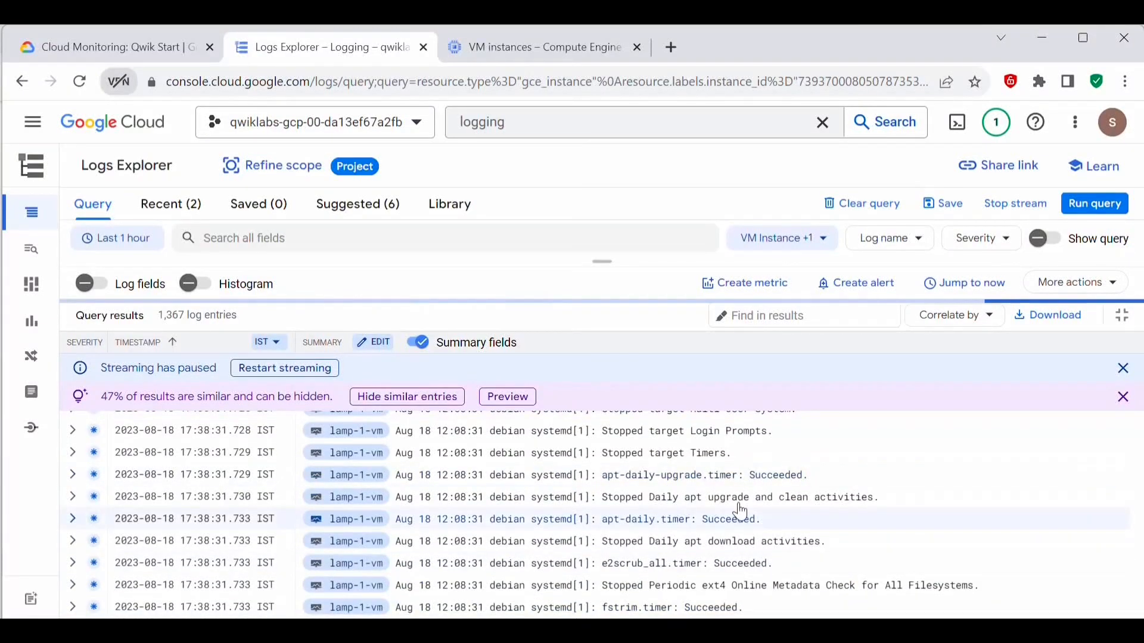
scroll(741, 512, down, 5)
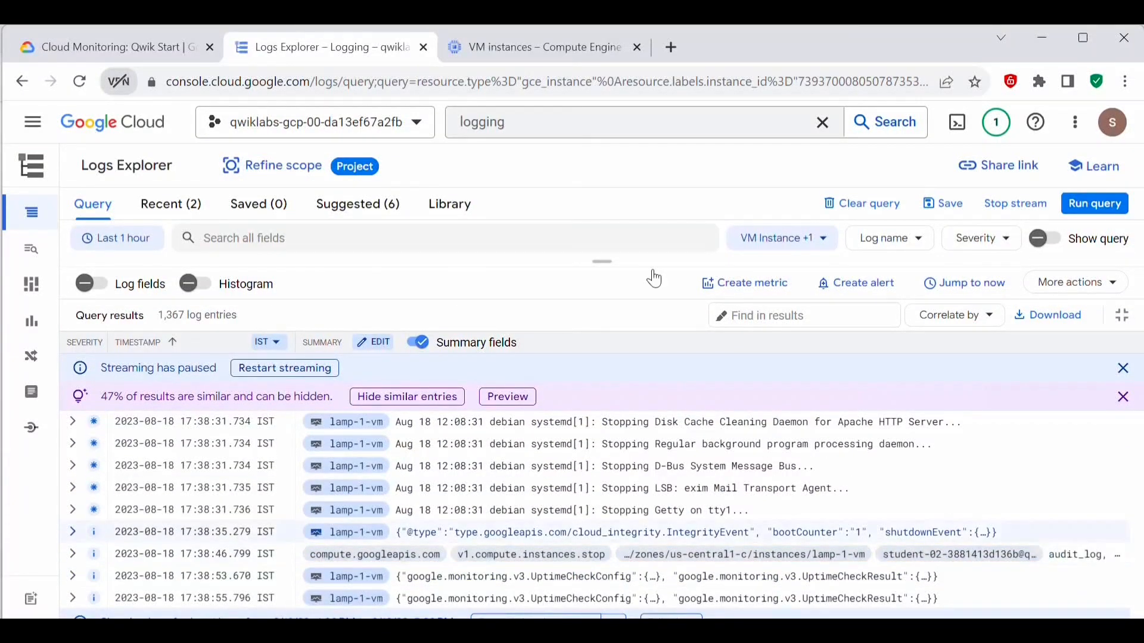
Step: Return to the VM instances page, start the lamp-1-vm instance again, and confirm the start
click(529, 48)
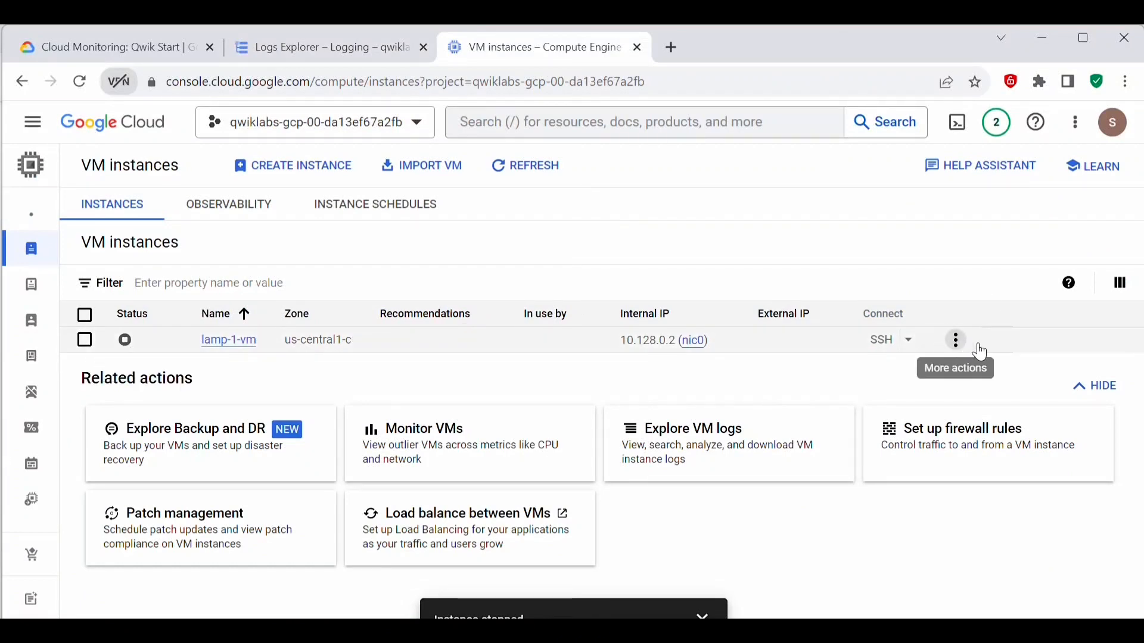
click(960, 341)
click(834, 368)
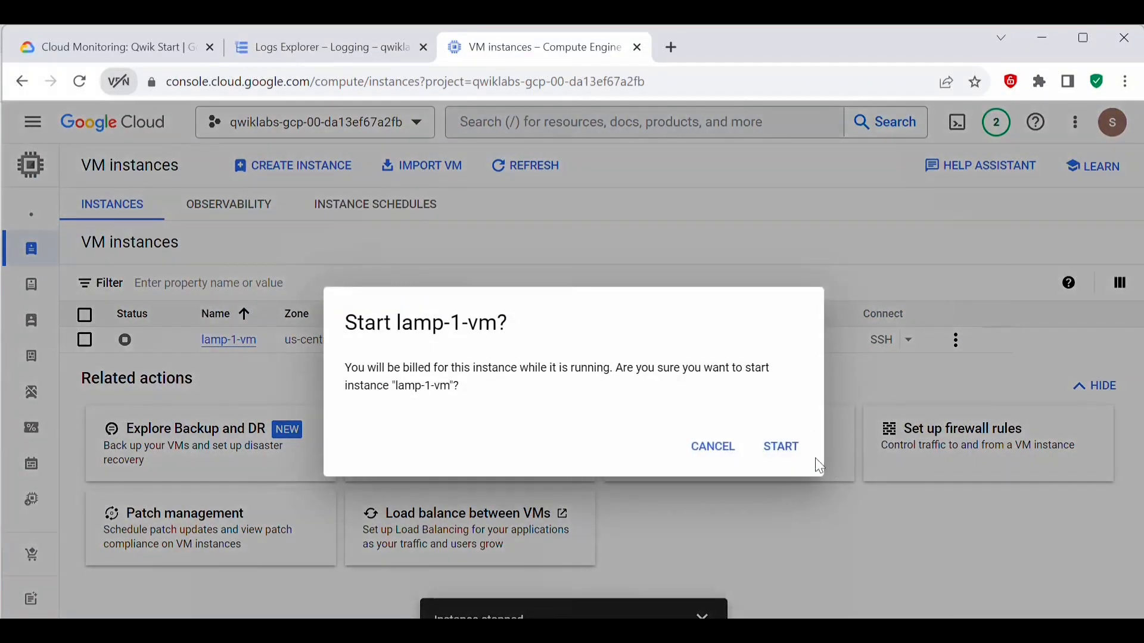
click(782, 447)
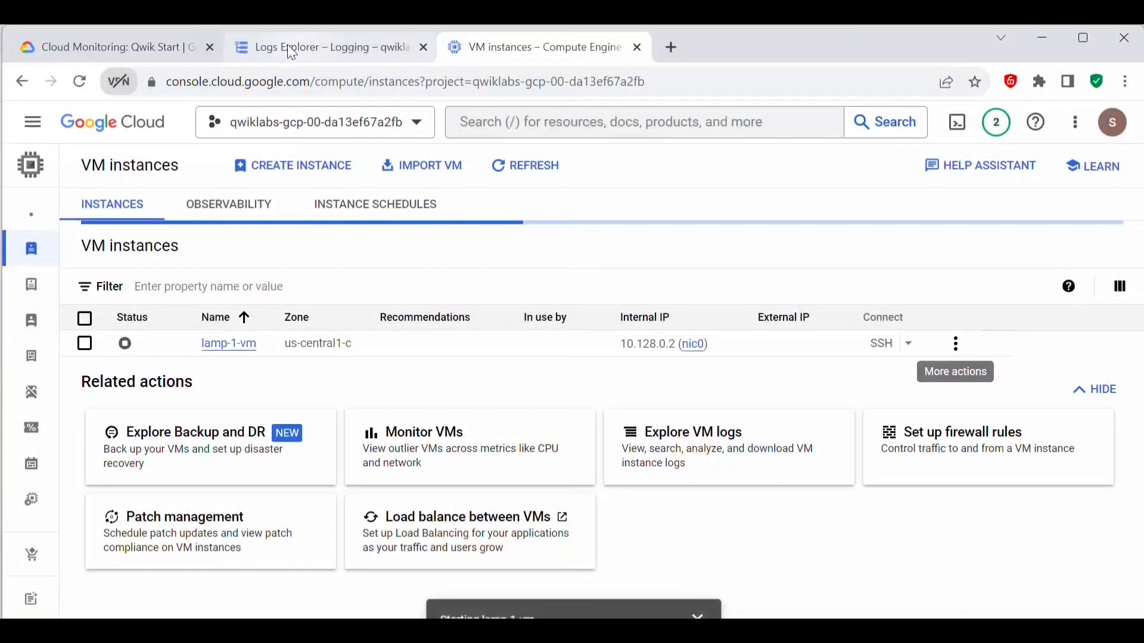
Step: Review the compute.instances.start entries for lamp-1-vm in Logs Explorer and read the lab's Task 7 instructions on uptime check results
click(288, 45)
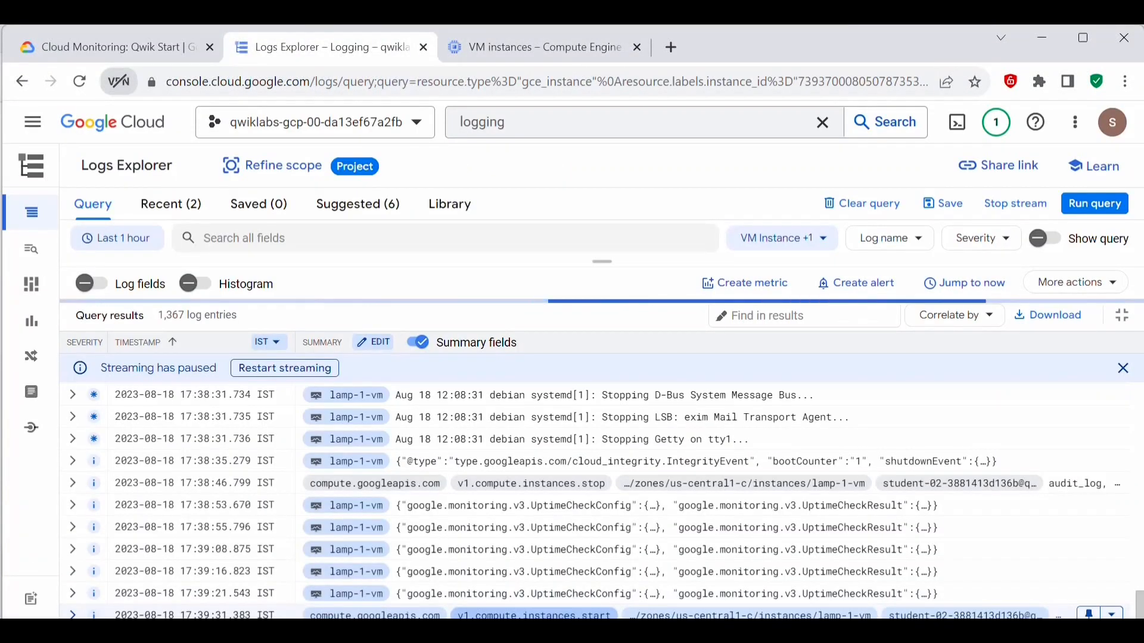
scroll(641, 542, down, 1)
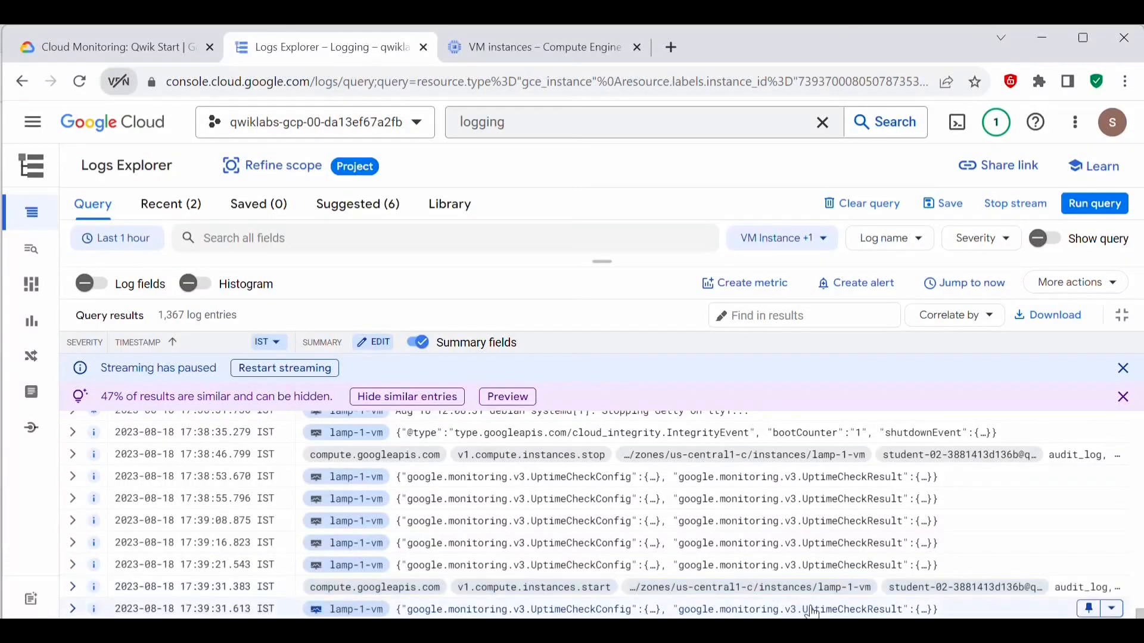
click(108, 48)
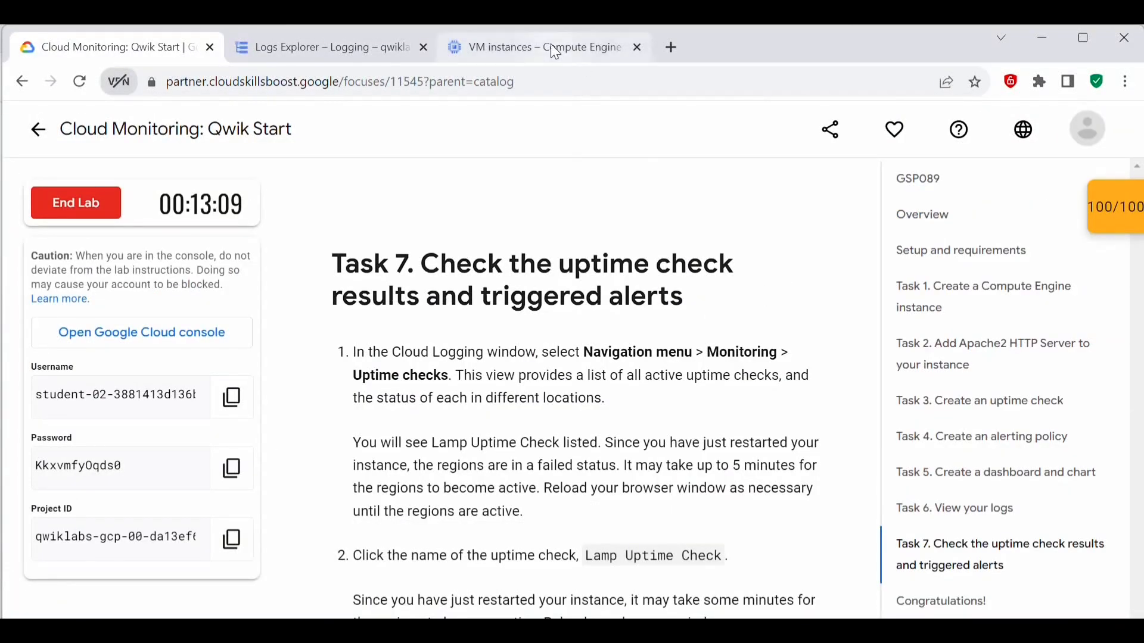
click(364, 50)
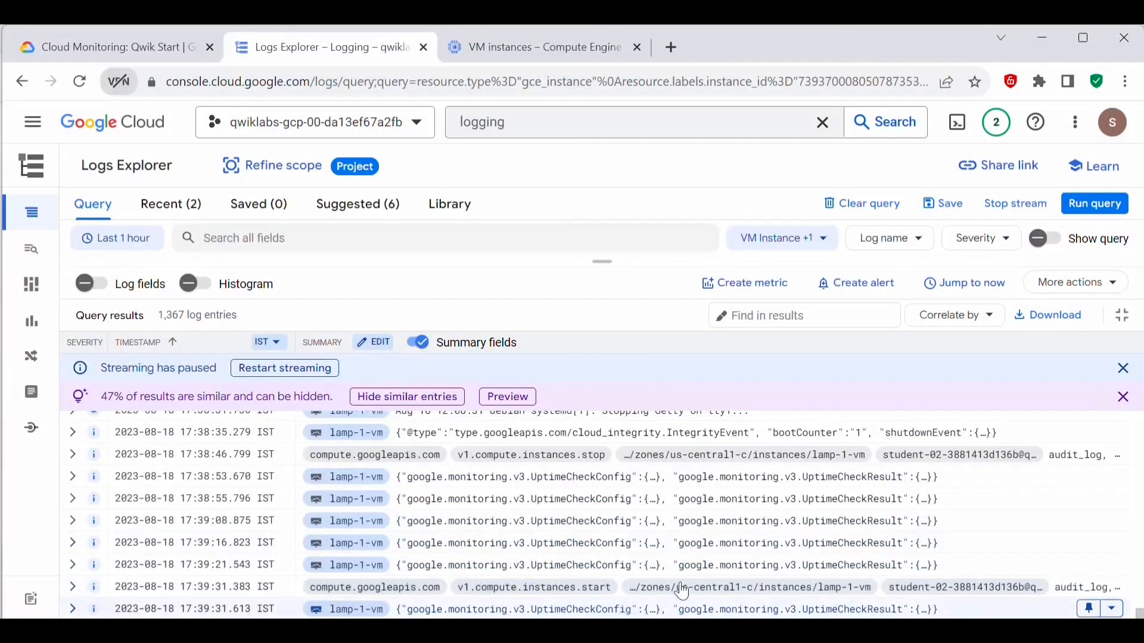
scroll(888, 536, up, 5)
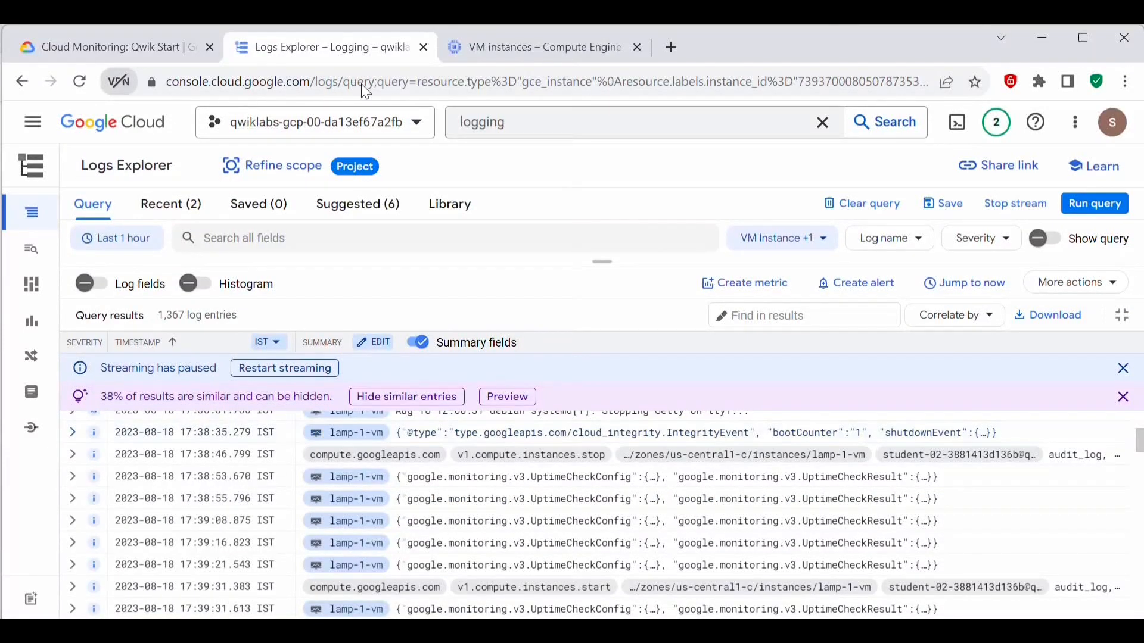
Step: Search the console for monitoring, open Monitoring, and show the list of uptime checks
click(531, 119)
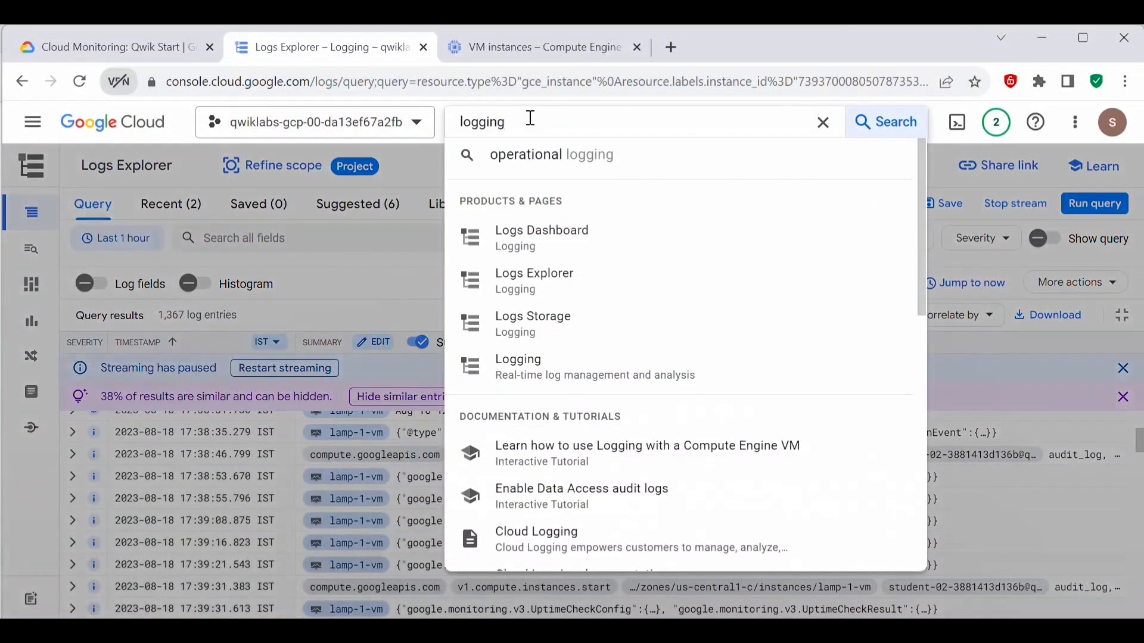
key(ctrl+a)
text(monitoring)
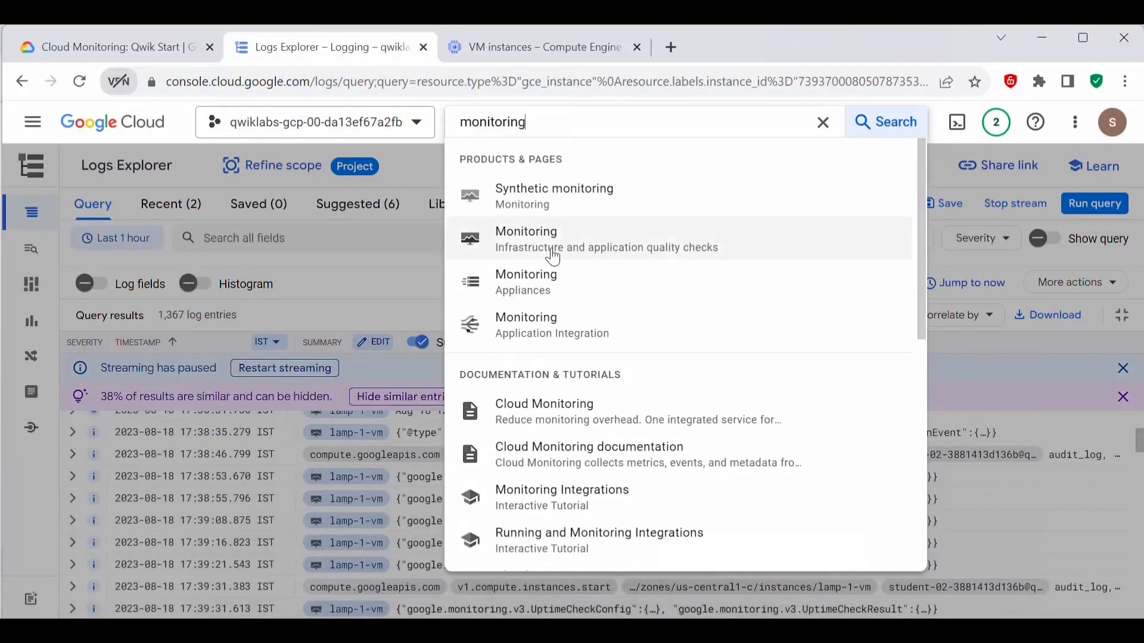
click(553, 256)
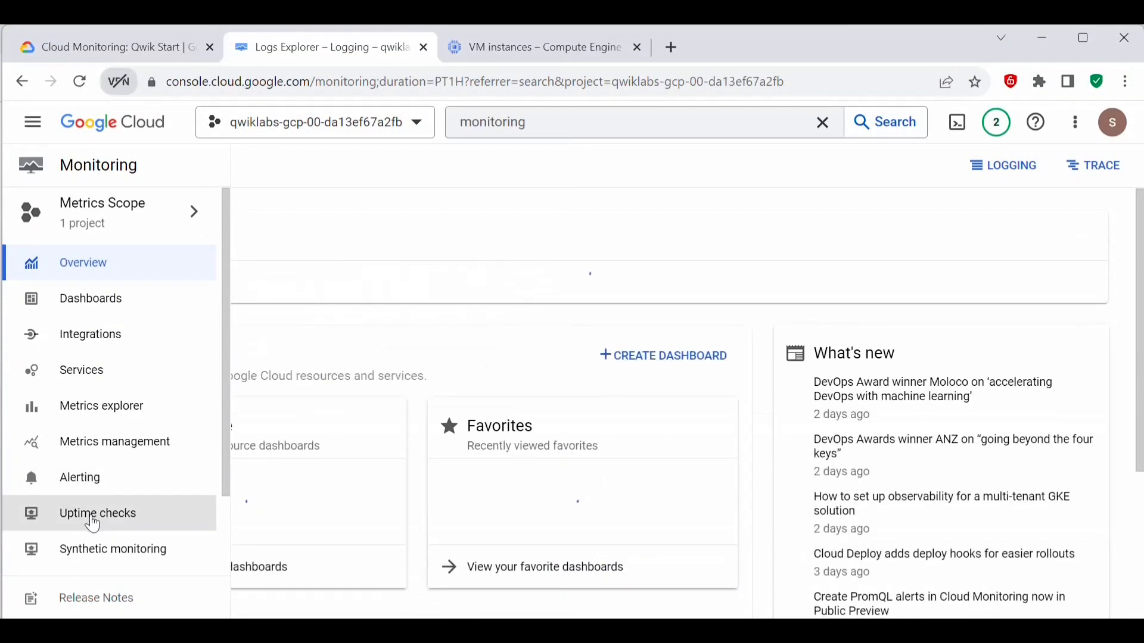
click(93, 525)
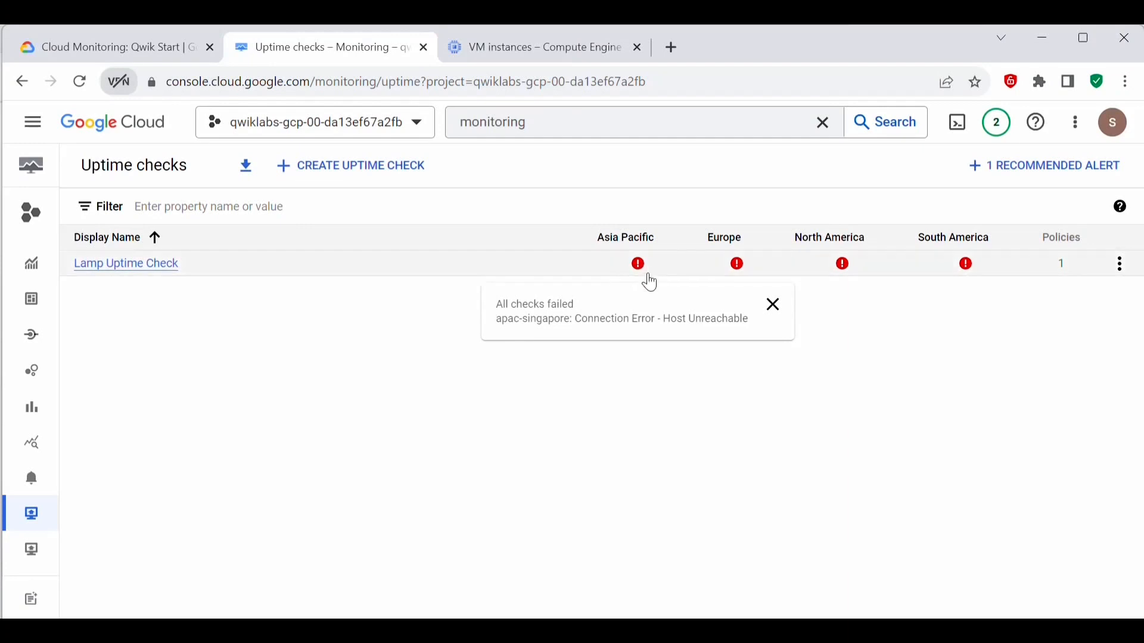
Step: Inspect the regional check results for Lamp Uptime Check and open the check by its name
mouse_move(967, 267)
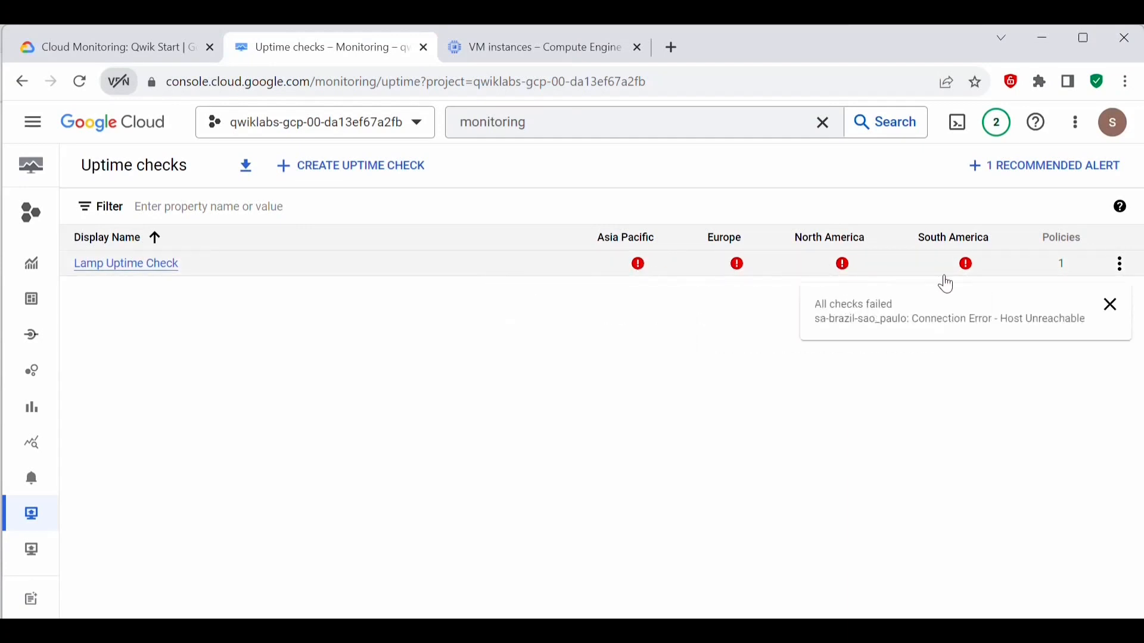
click(1113, 306)
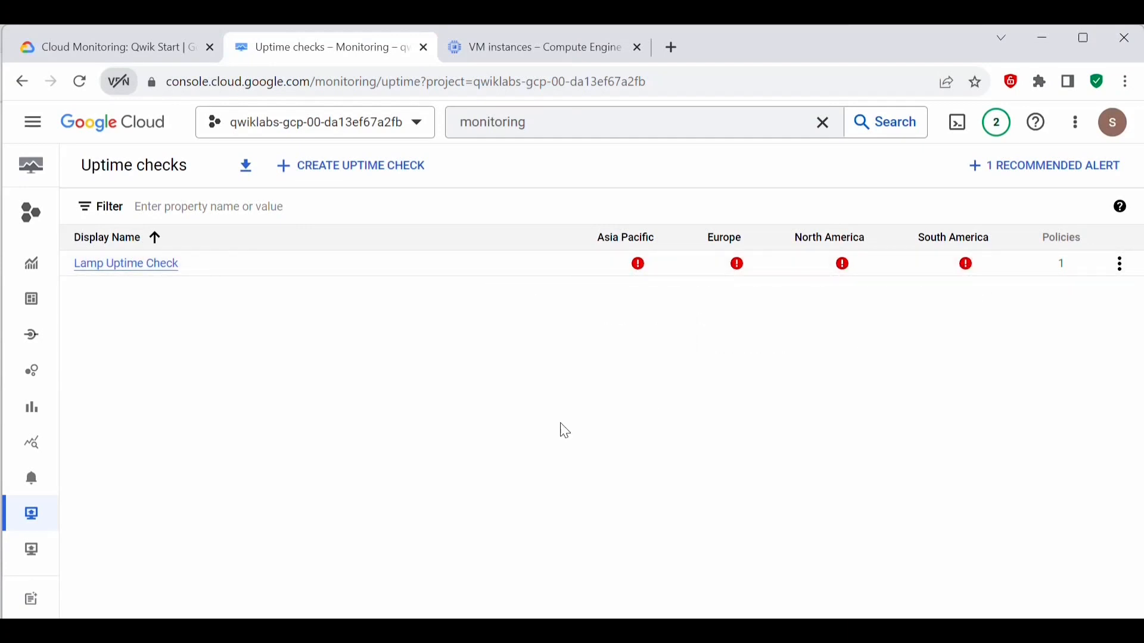
mouse_move(654, 264)
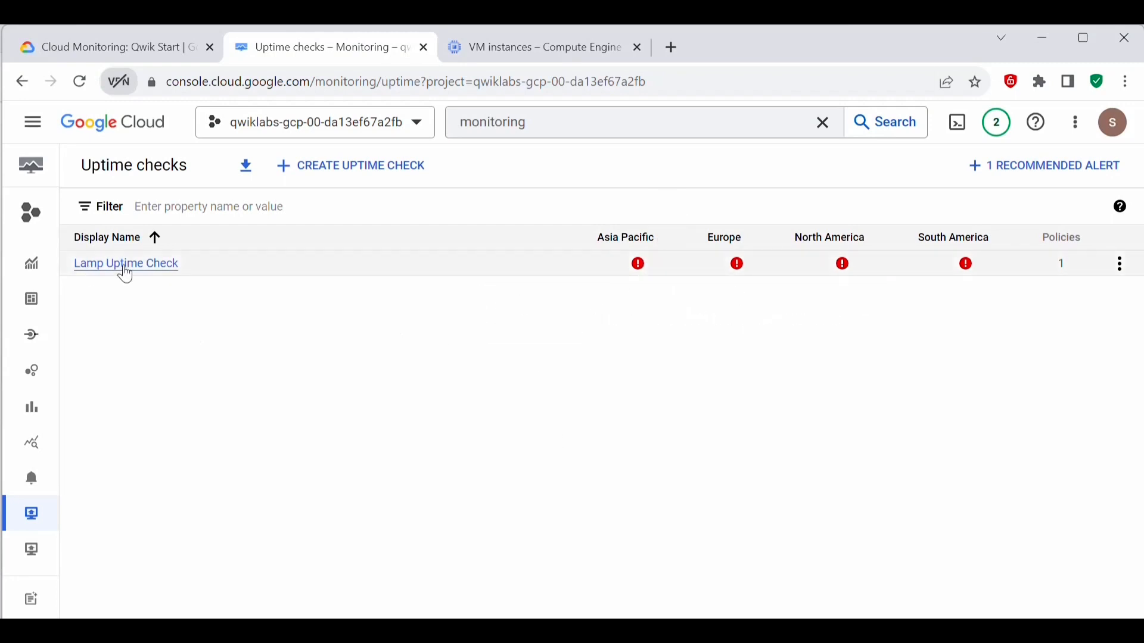
click(125, 268)
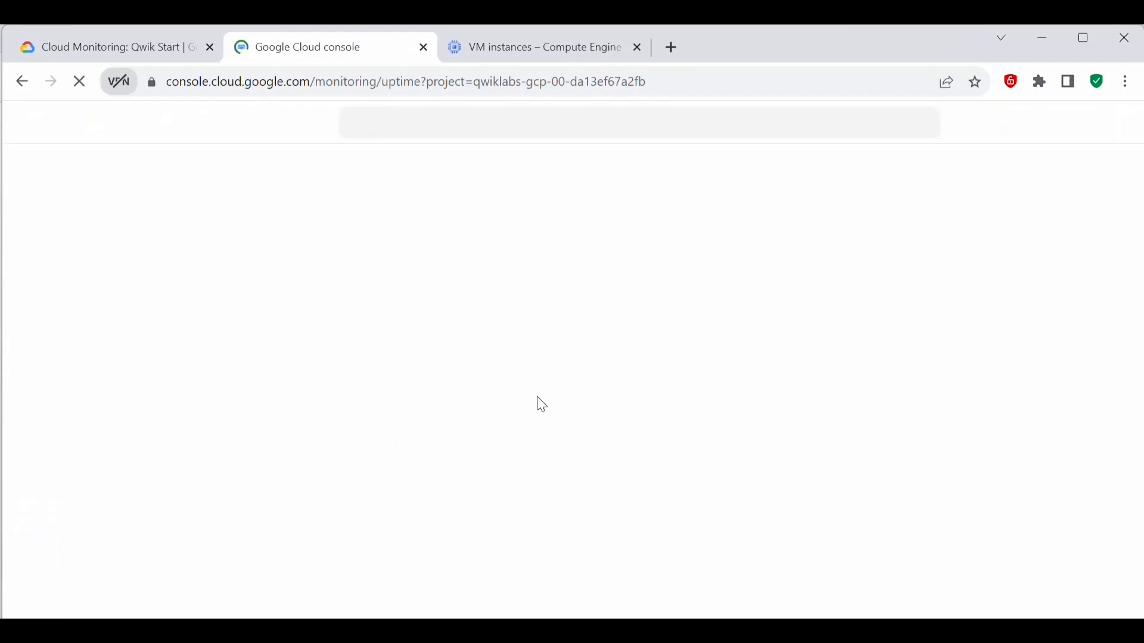
Step: Show the Monitoring Alerting overview and review its incidents, snoozes and alert policies
click(78, 483)
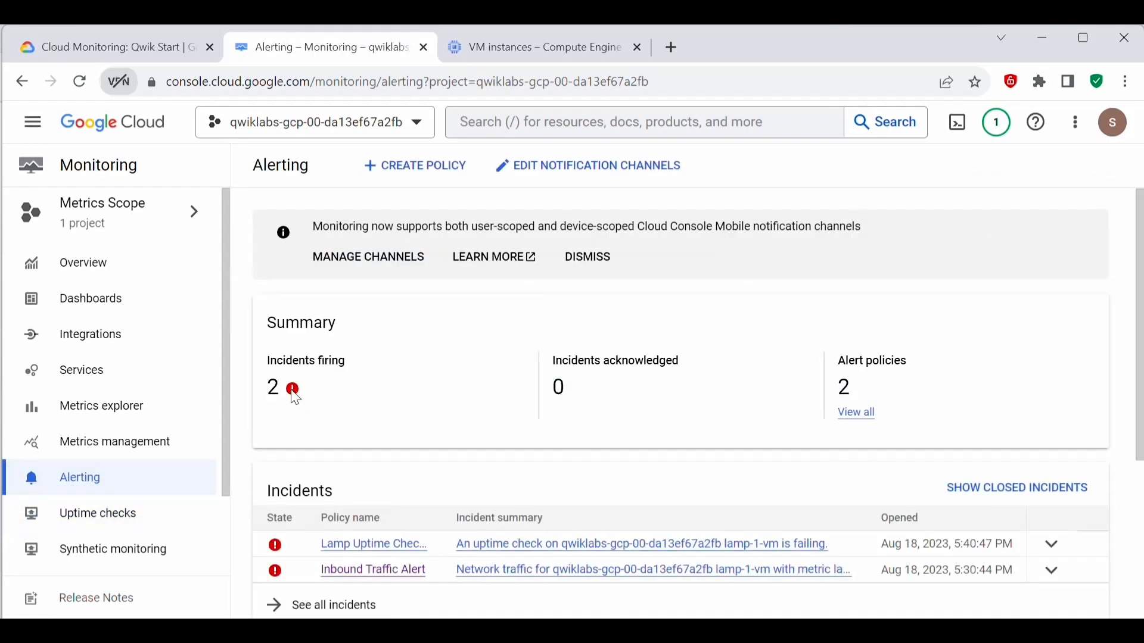
scroll(715, 393, down, 5)
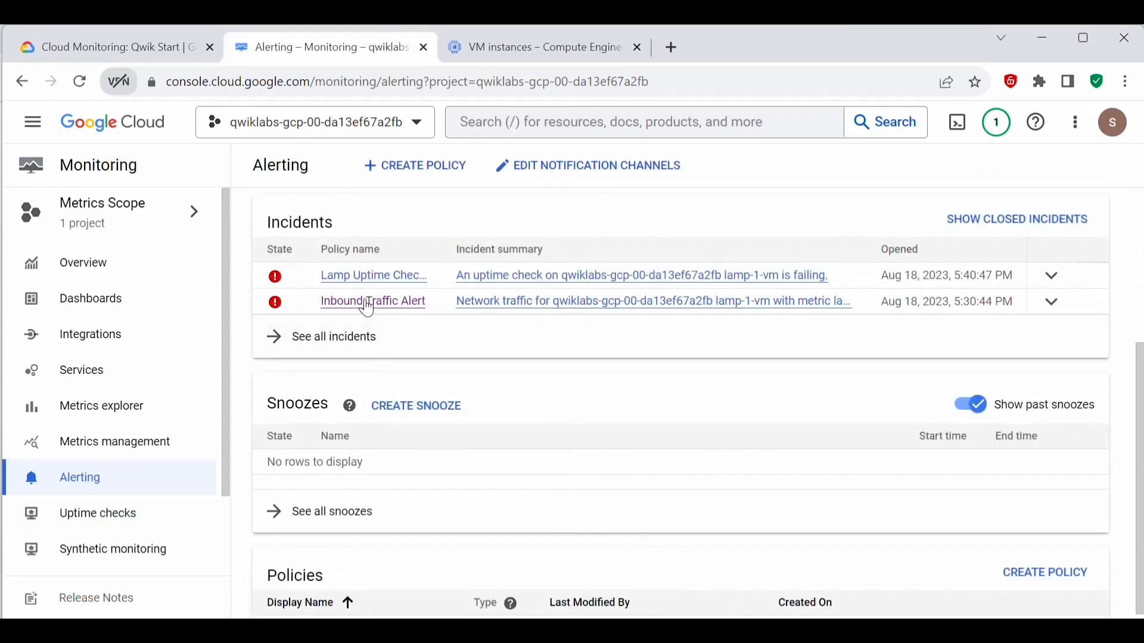
scroll(667, 358, down, 2)
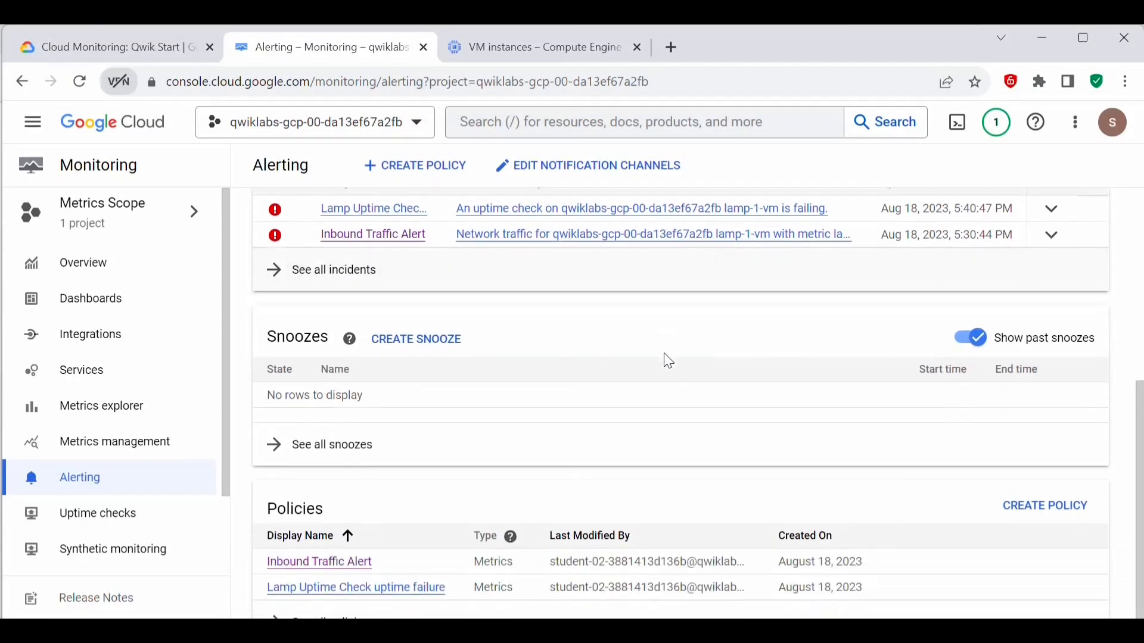
scroll(485, 545, up, 6)
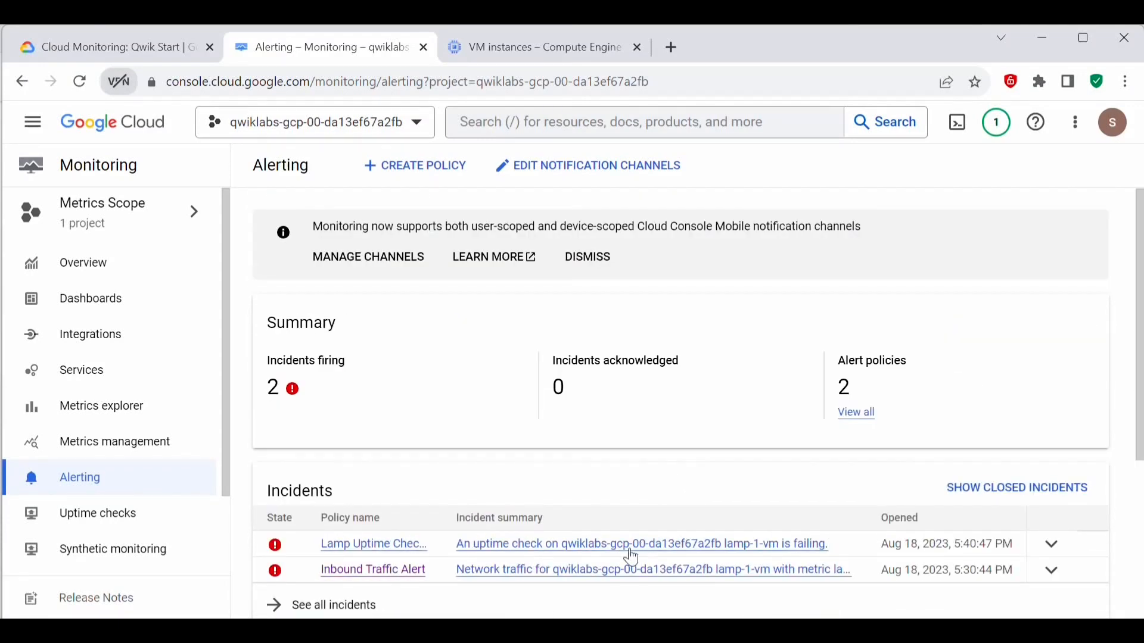
scroll(632, 558, down, 3)
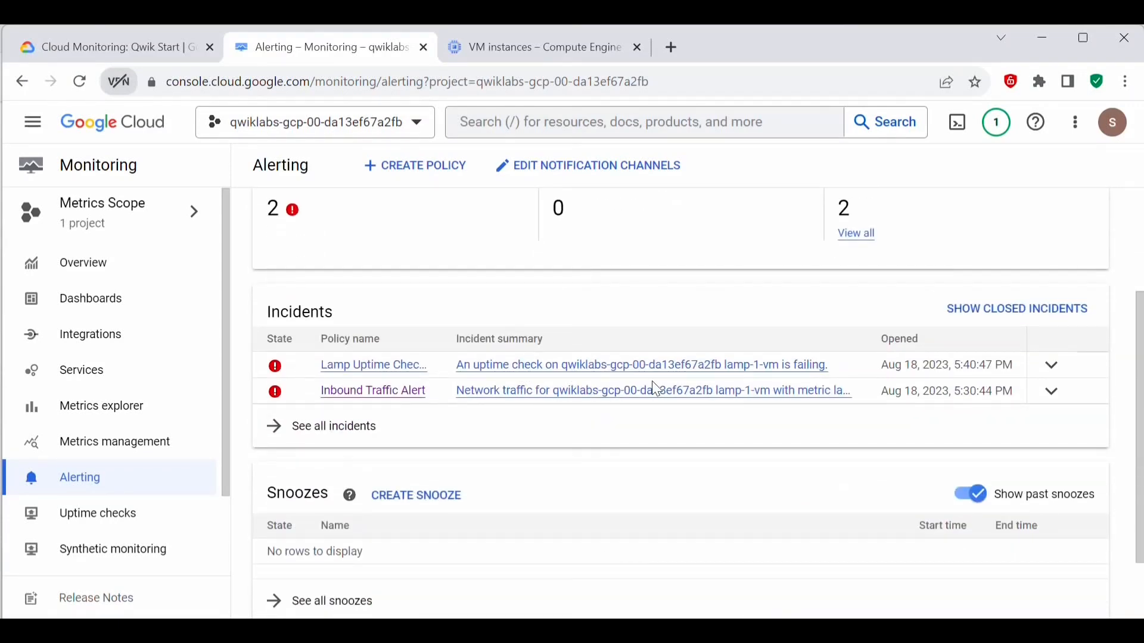
Step: Open the incident for the failing lamp-1-vm uptime check and view its related logs in Logs Explorer
click(646, 374)
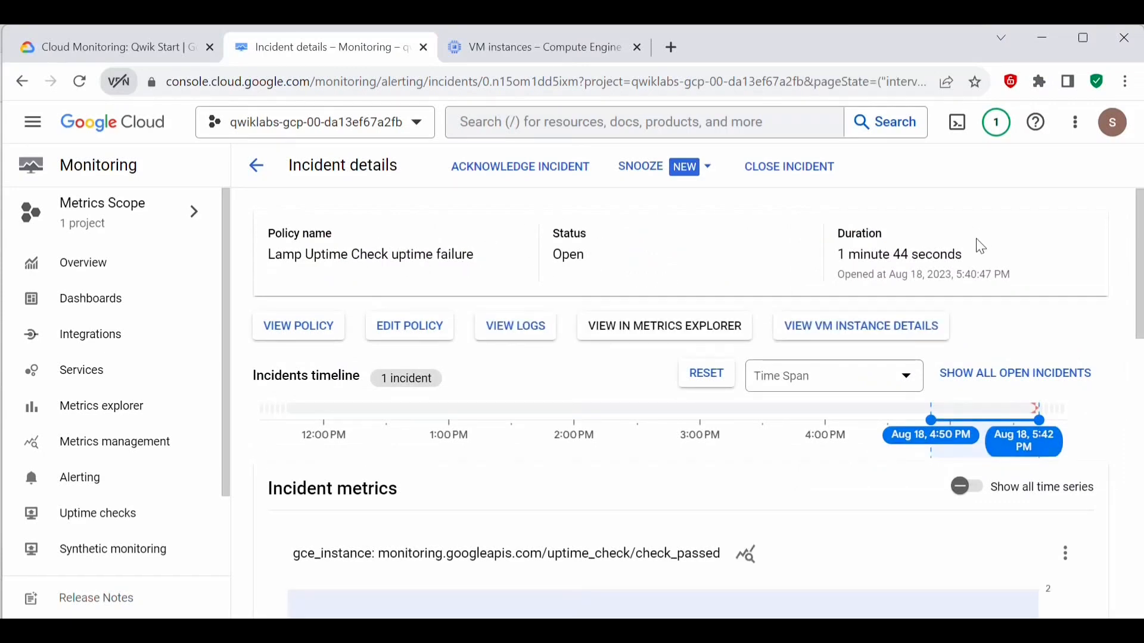
click(517, 332)
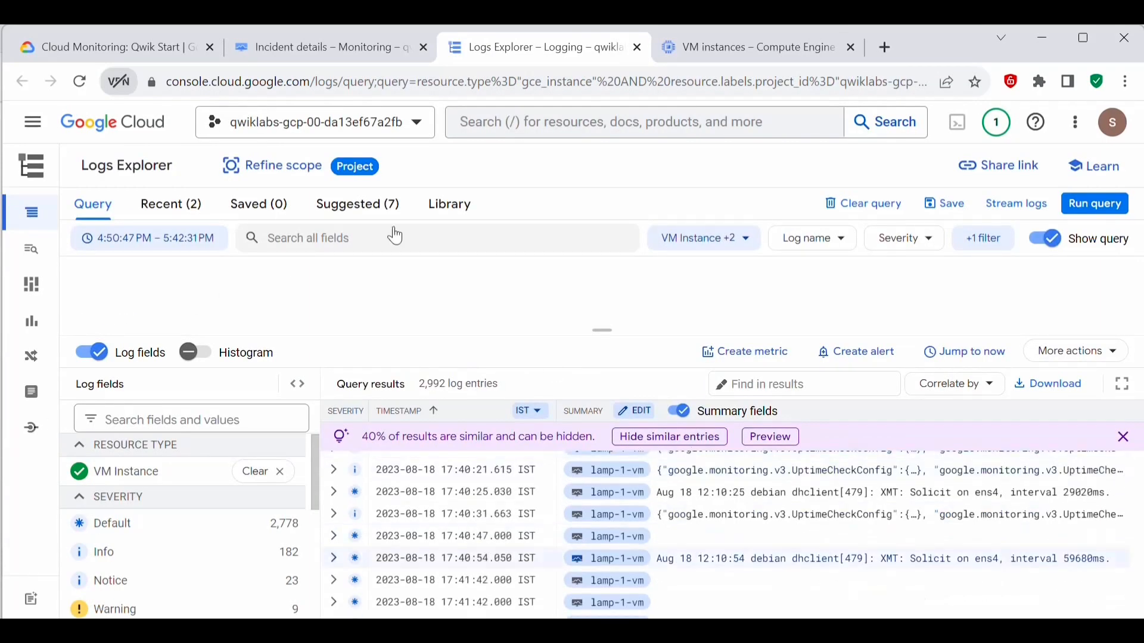
click(288, 44)
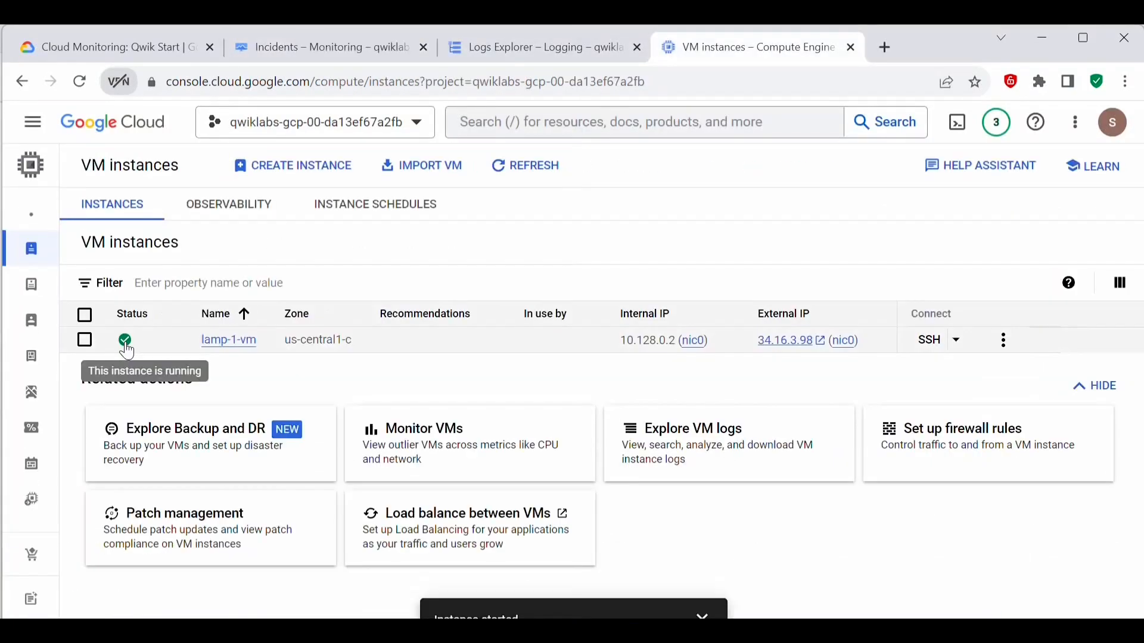
Step: Return to the uptime checks list in Monitoring, reload it, and inspect the status of Lamp Uptime Check in each region
click(341, 48)
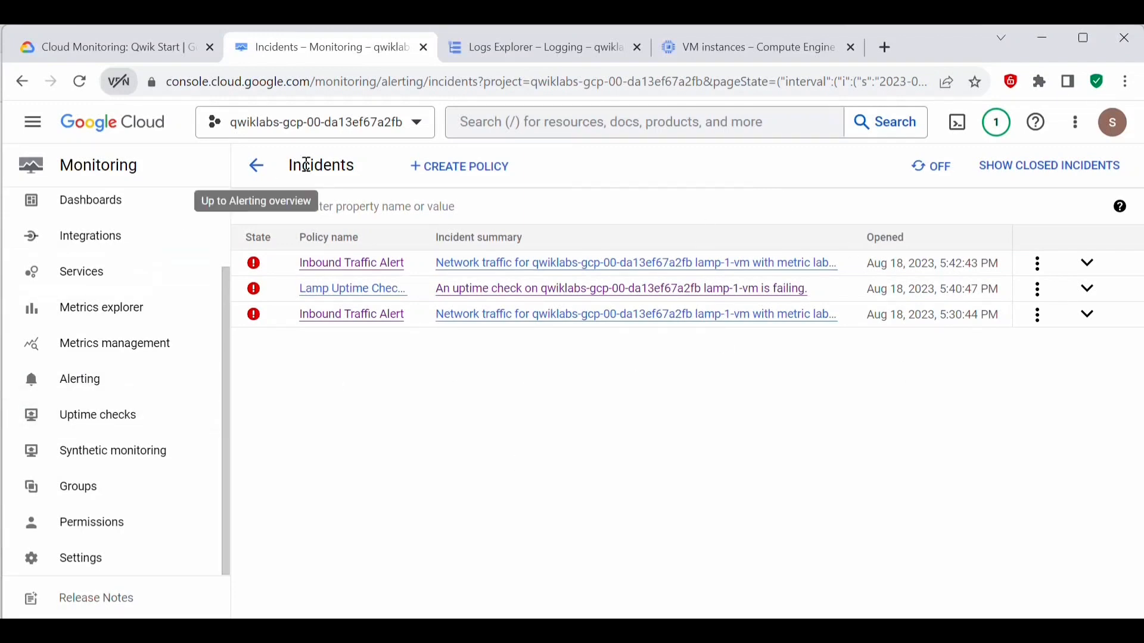
click(111, 420)
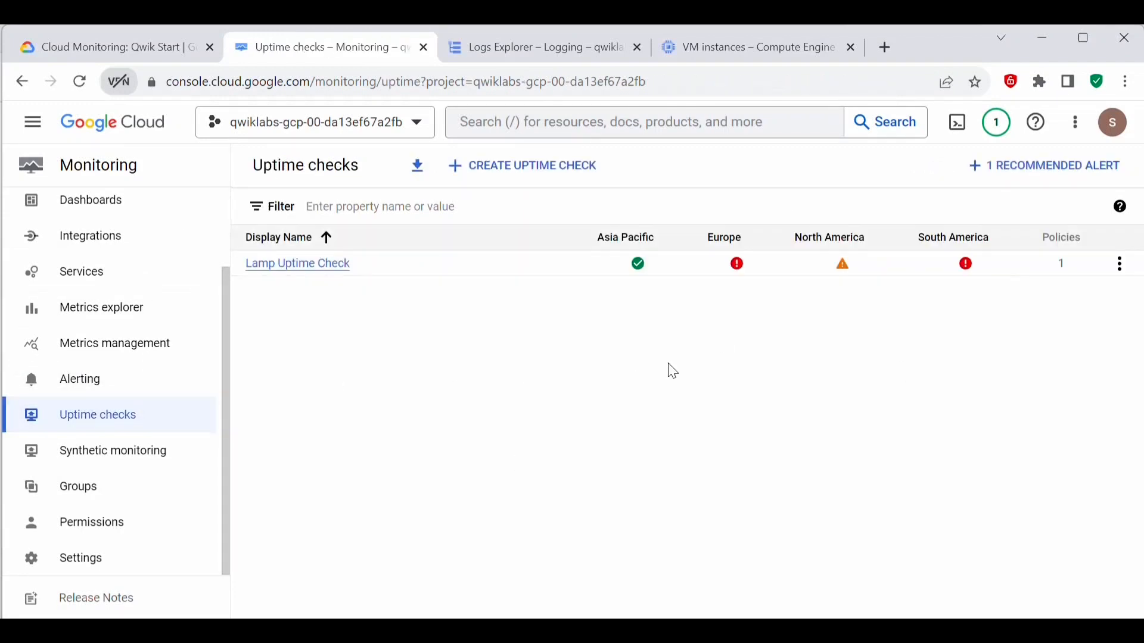
mouse_move(641, 268)
mouse_move(869, 271)
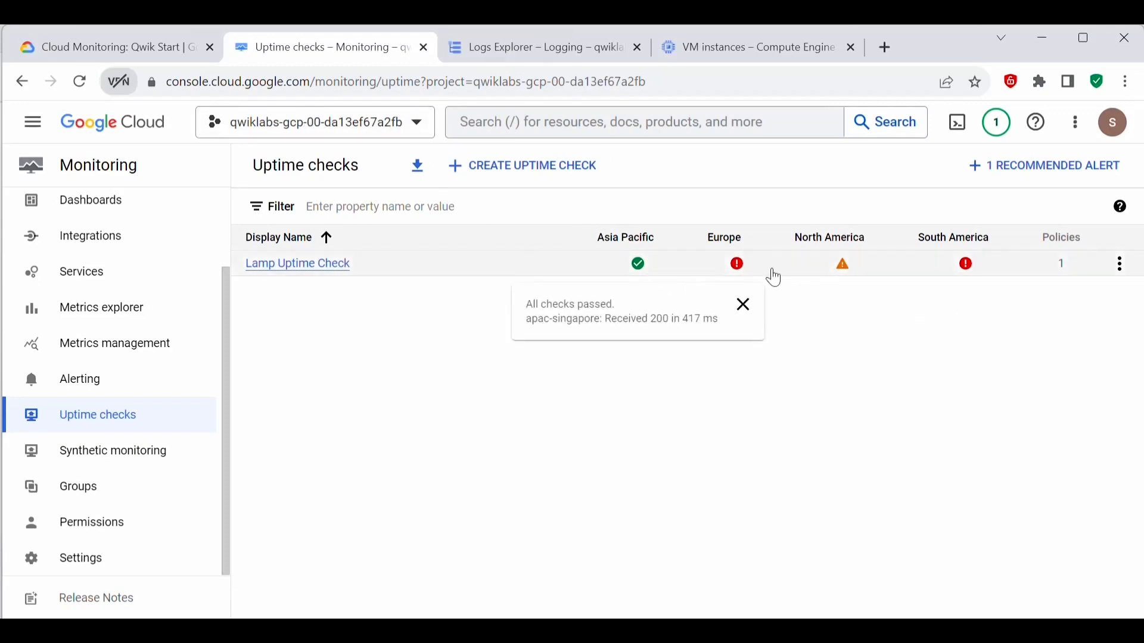
click(79, 81)
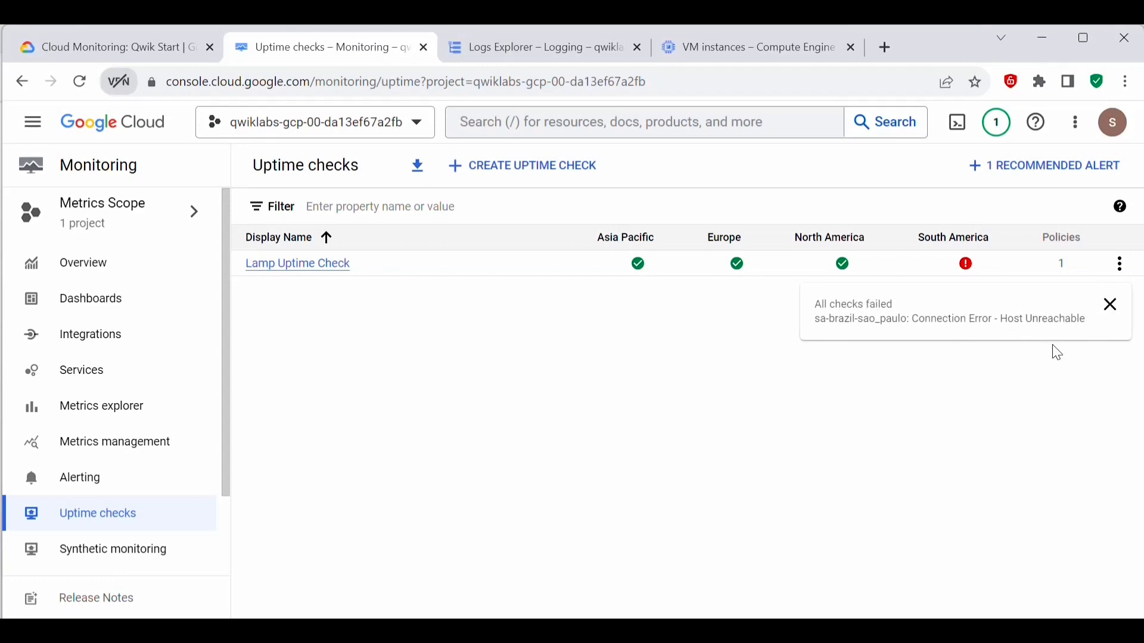
drag(1093, 332, 822, 304)
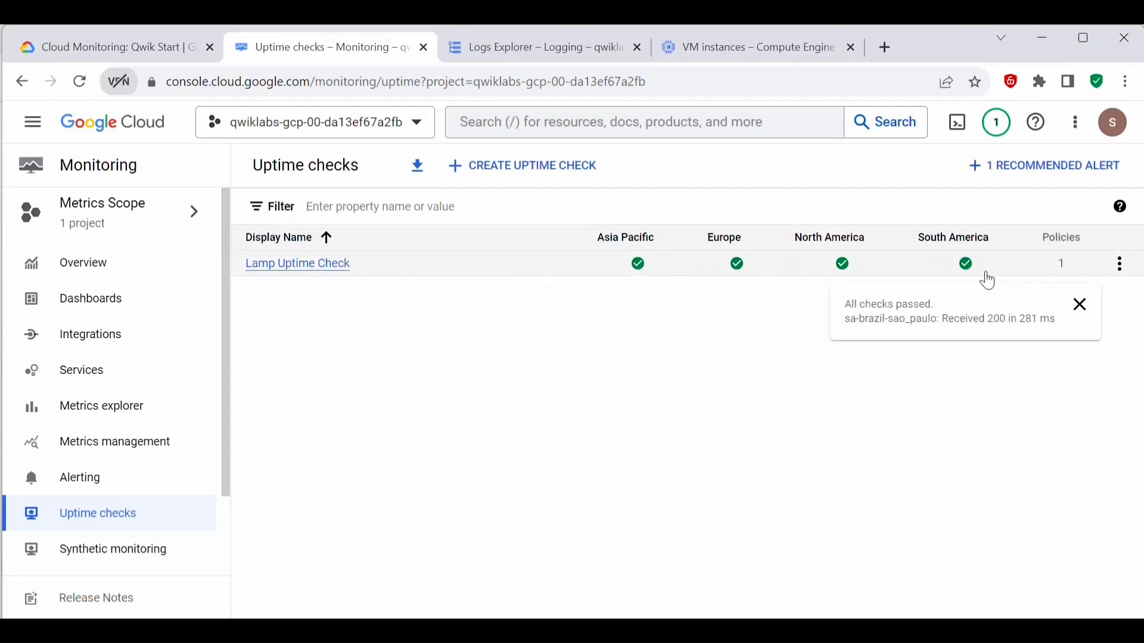
Step: Return to the Cloud Monitoring: Qwik Start lab page, end the lab, and confirm ending it
click(96, 43)
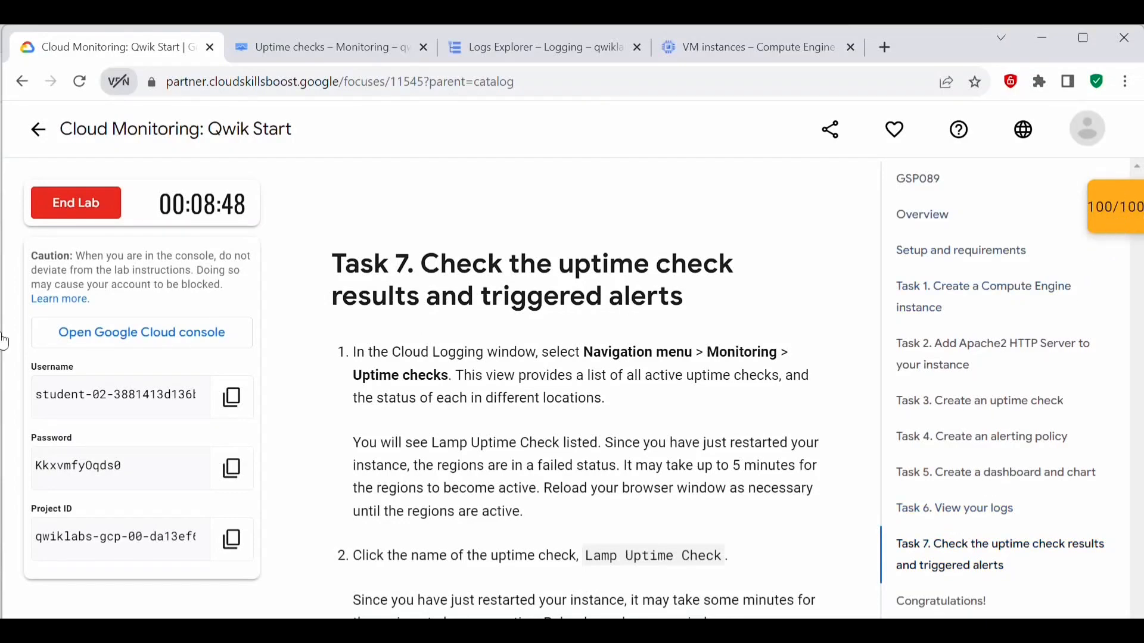
click(67, 213)
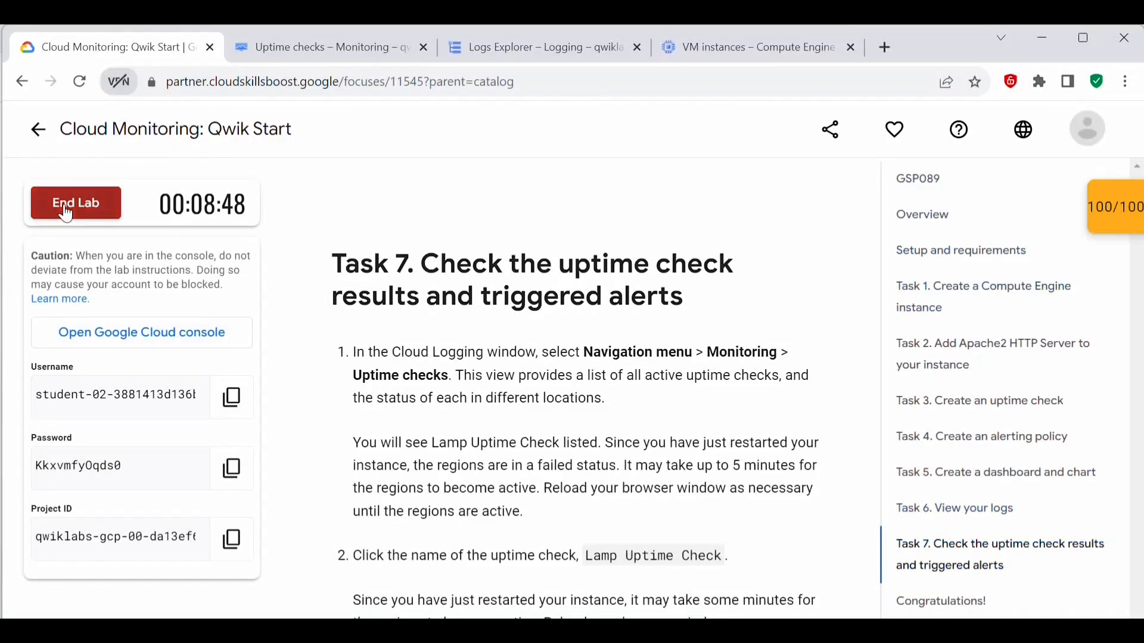
click(749, 453)
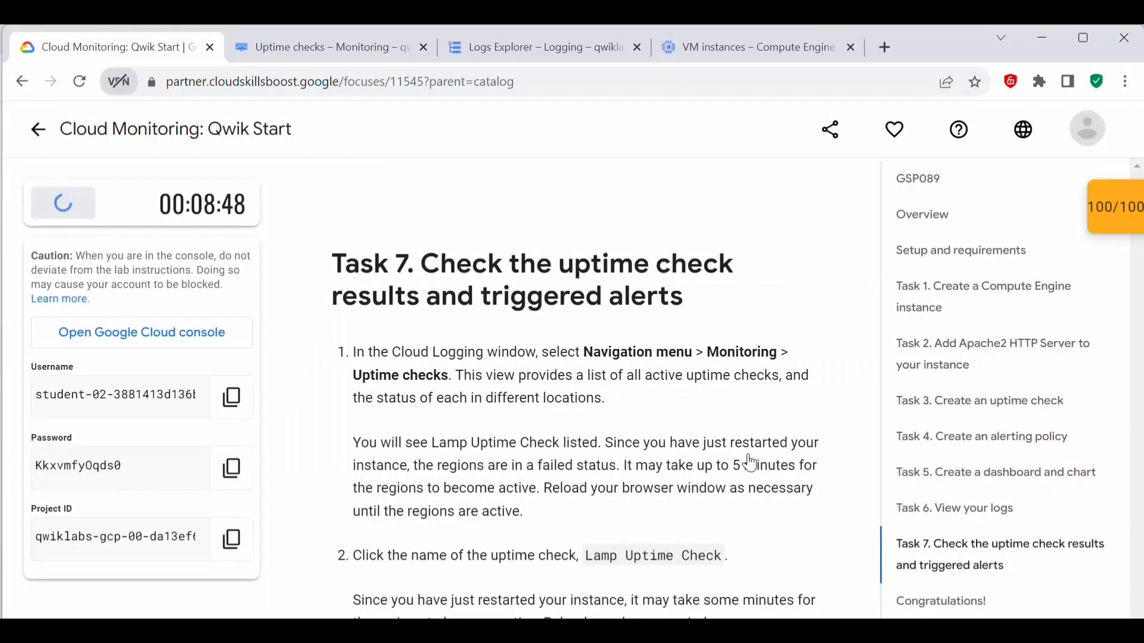